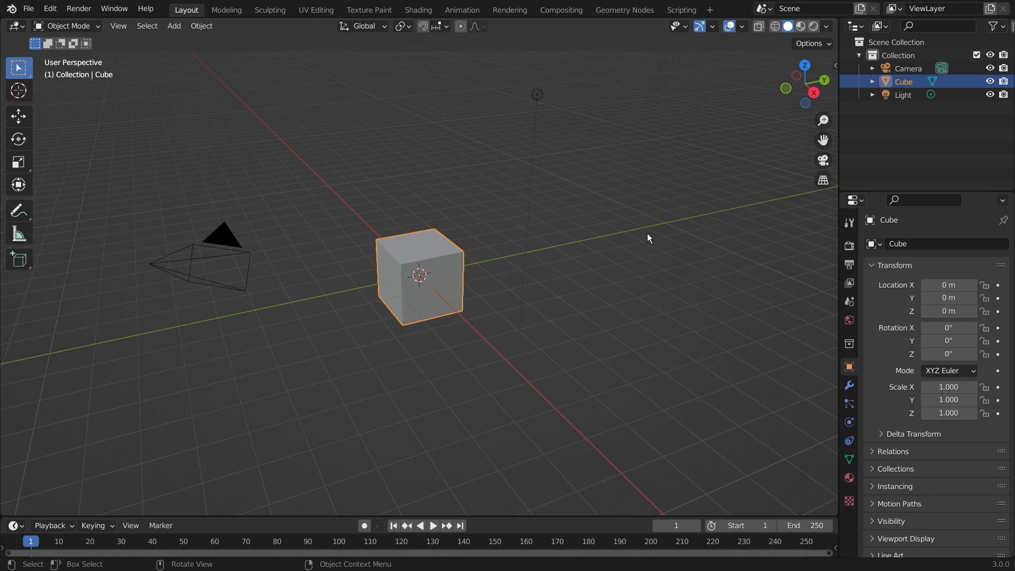
Step: Delete the default camera and light from the scene
{"action": "middle_click_drag", "start_coordinate": [675, 198], "coordinate": [189, 253]}
{"action": "left_click", "coordinate": [143, 255]}
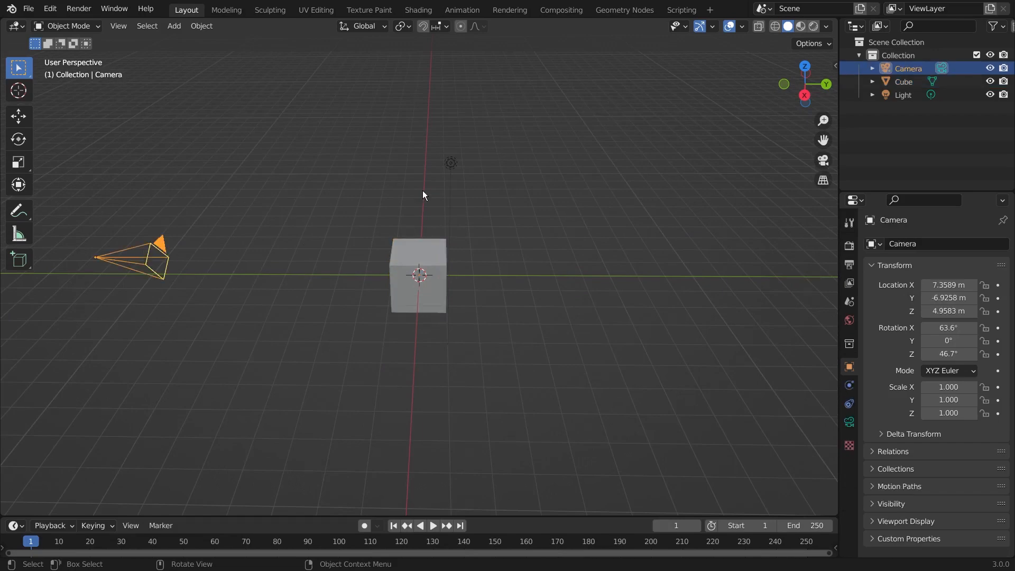
{"action": "left_click", "coordinate": [451, 163], "text": "shift"}
{"action": "key", "text": "Delete"}
Step: Flatten the default cube into a thin panel by scaling it by 0.01 along the global X axis
{"action": "middle_click_drag", "start_coordinate": [451, 161], "coordinate": [480, 262]}
{"action": "left_click", "coordinate": [481, 262]}
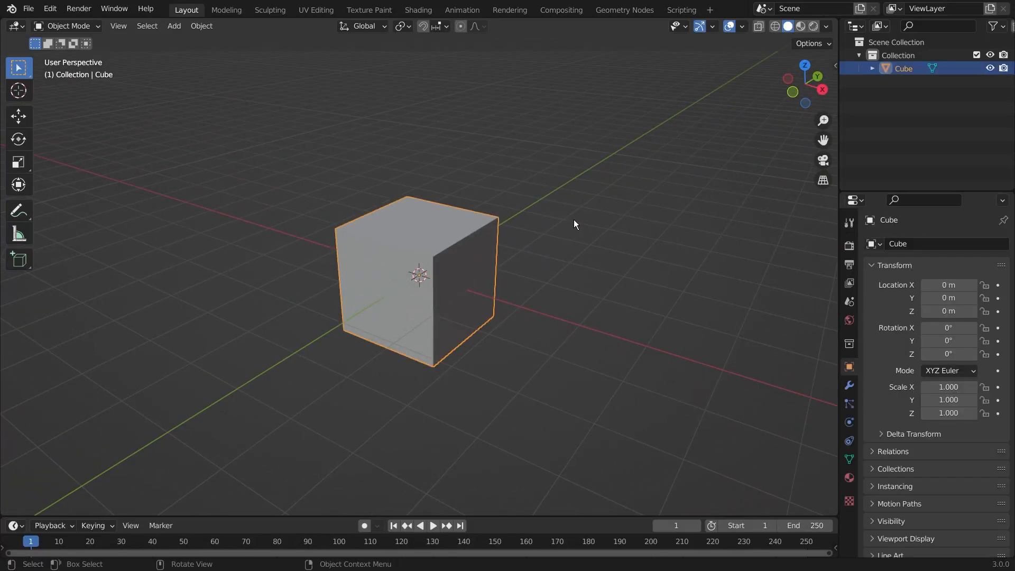
{"action": "middle_click_drag", "start_coordinate": [573, 220], "coordinate": [635, 258]}
{"action": "scroll", "coordinate": [615, 287], "scroll_direction": "up", "scroll_amount": 2}
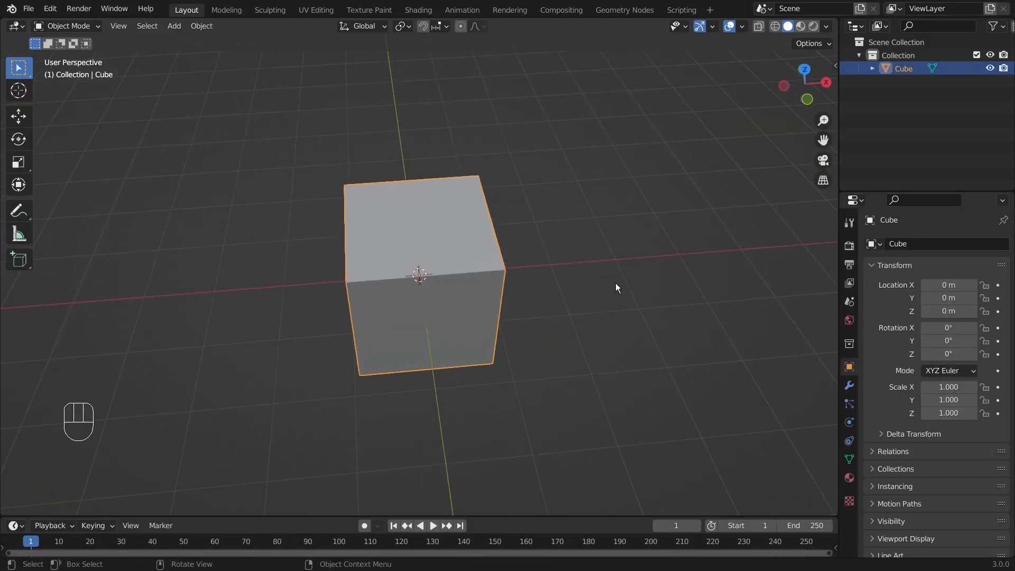
{"action": "key", "text": "KP_7"}
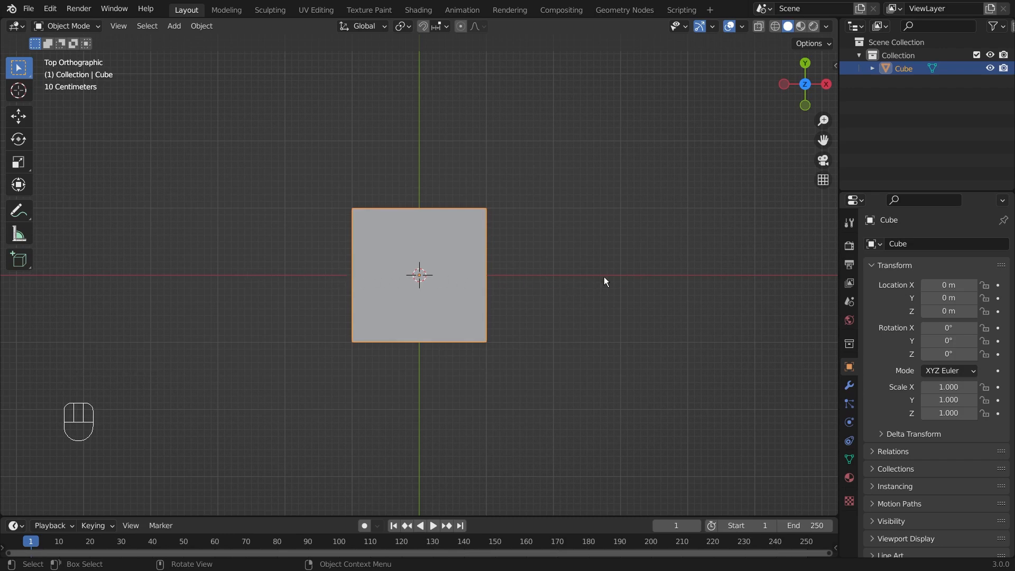
{"action": "key", "text": "s"}
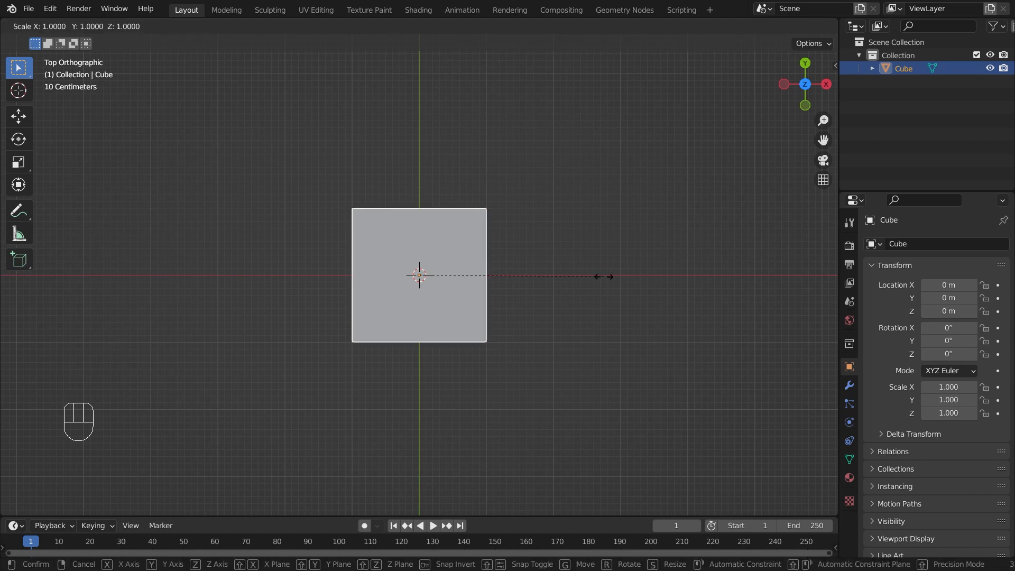
{"action": "key", "text": "x"}
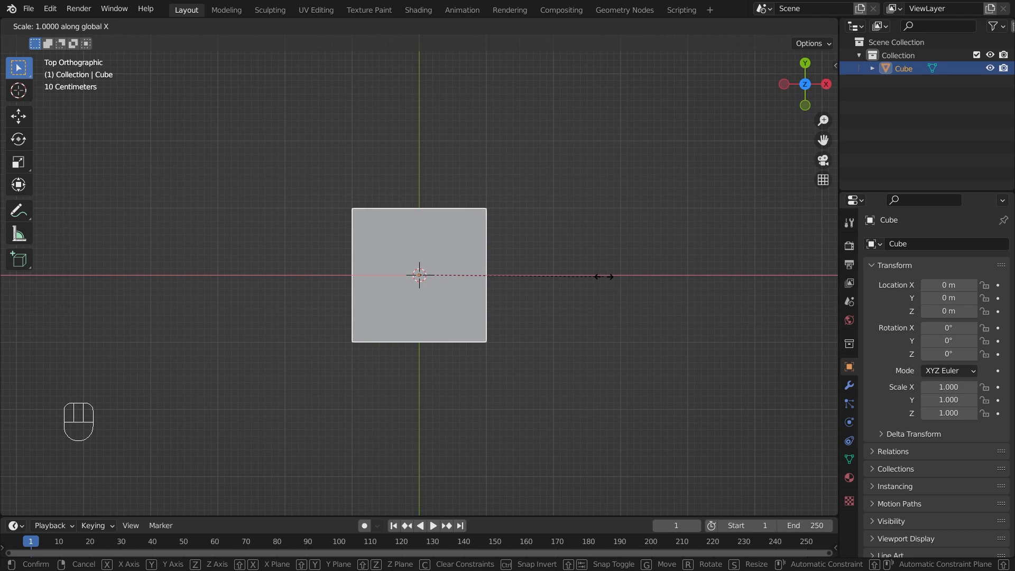
{"action": "type", "text": ".01"}
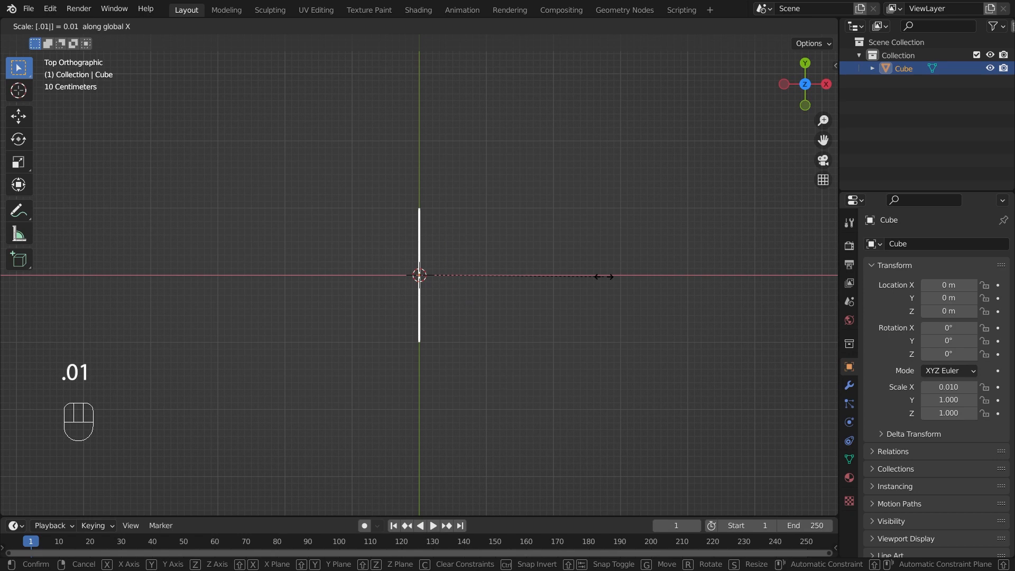
{"action": "left_click", "coordinate": [603, 277]}
Step: Lengthen the thin panel by scaling it by 8 along the global Y axis
{"action": "middle_click_drag", "start_coordinate": [480, 239], "coordinate": [565, 257]}
{"action": "left_click", "coordinate": [485, 276]}
{"action": "scroll", "coordinate": [632, 285], "scroll_direction": "down", "scroll_amount": 4}
{"action": "middle_click_drag", "start_coordinate": [632, 285], "coordinate": [529, 282]}
{"action": "left_click", "coordinate": [430, 259]}
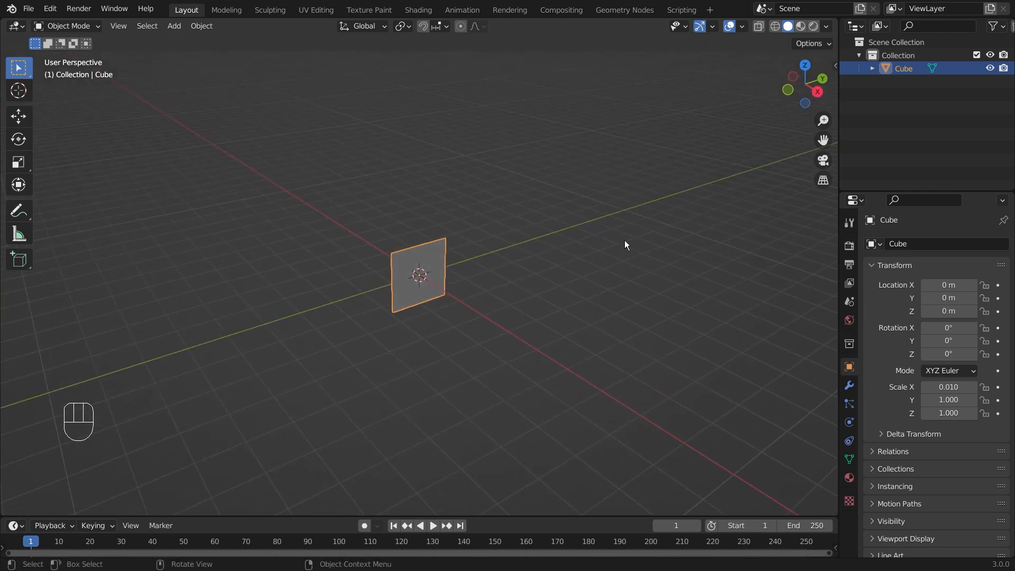
{"action": "key", "text": "s"}
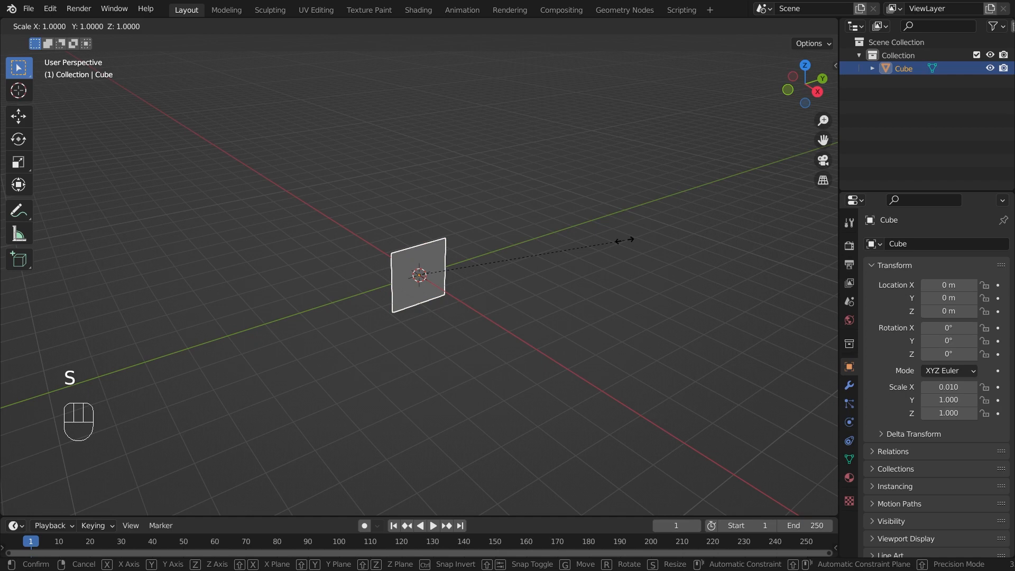
{"action": "key", "text": "y"}
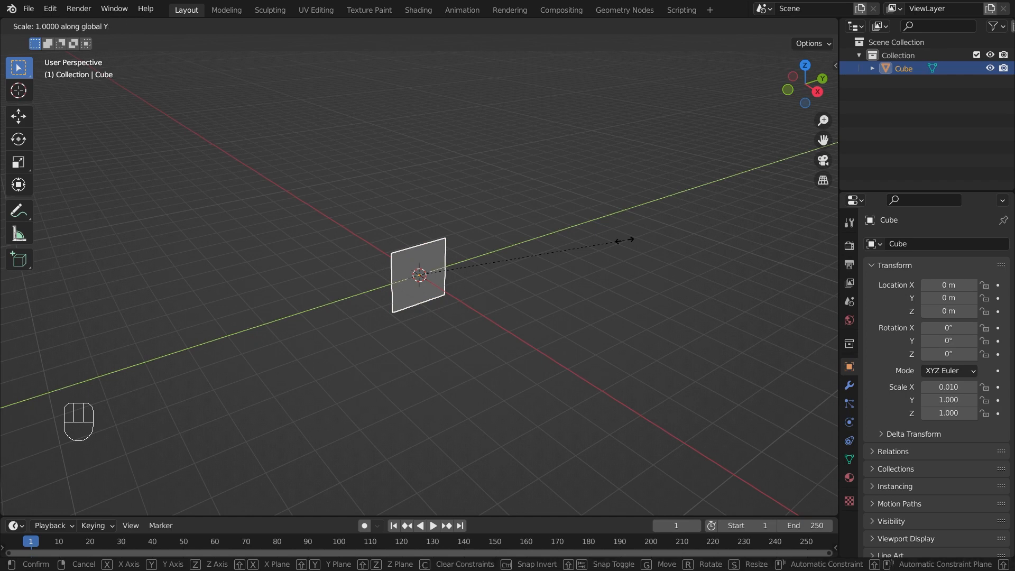
{"action": "type", "text": "8"}
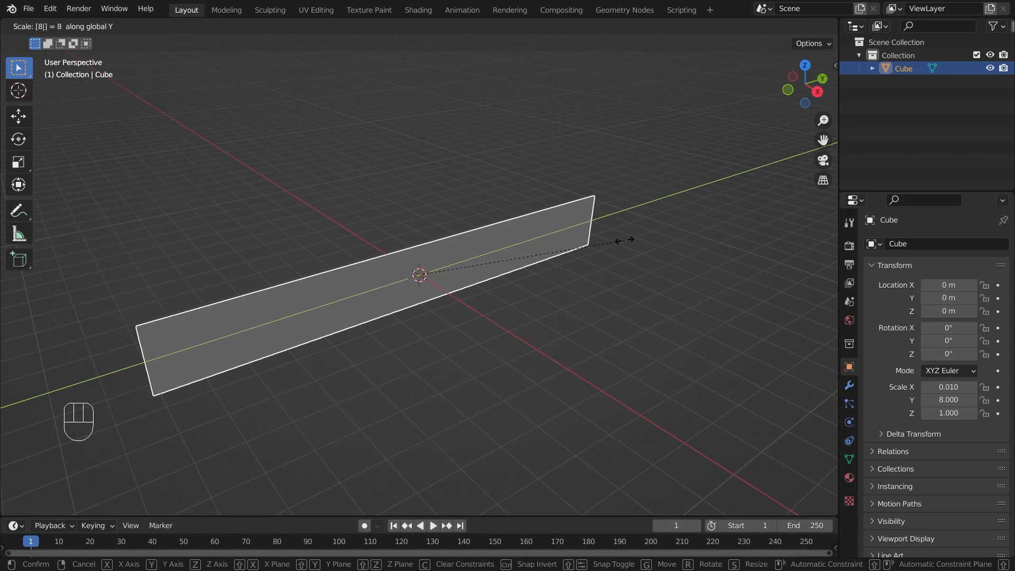
{"action": "key", "text": "Return"}
Step: Stretch the panel vertically to a Z scale of about 4.855 to form a wall
{"action": "middle_click_drag", "start_coordinate": [605, 284], "coordinate": [413, 263]}
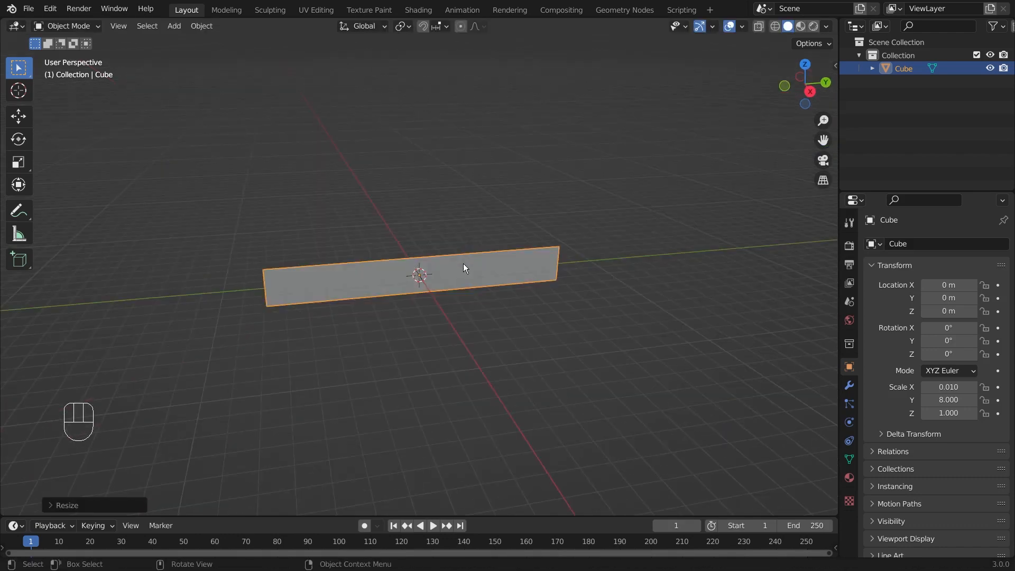
{"action": "key", "text": "s"}
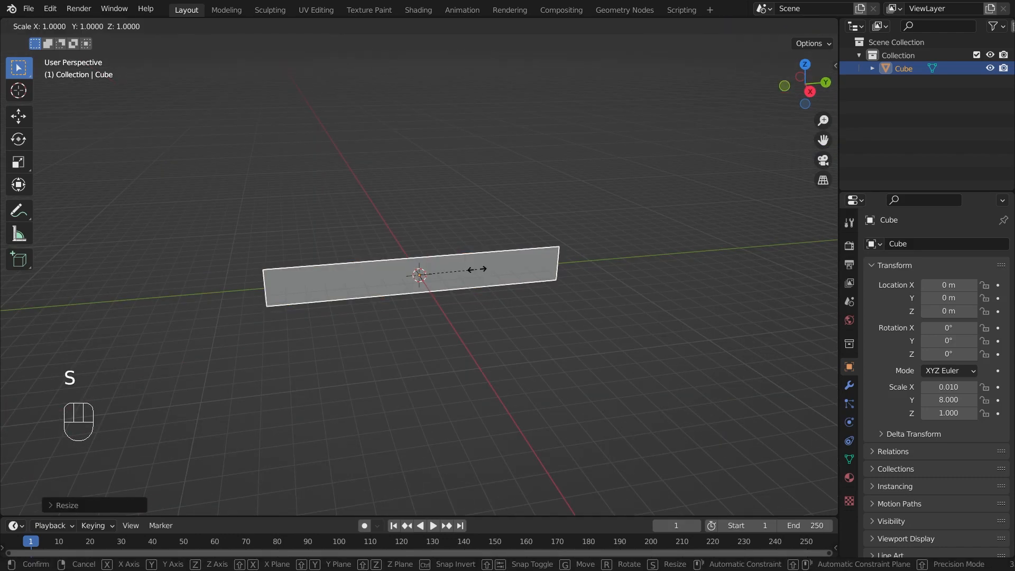
{"action": "key", "text": "z"}
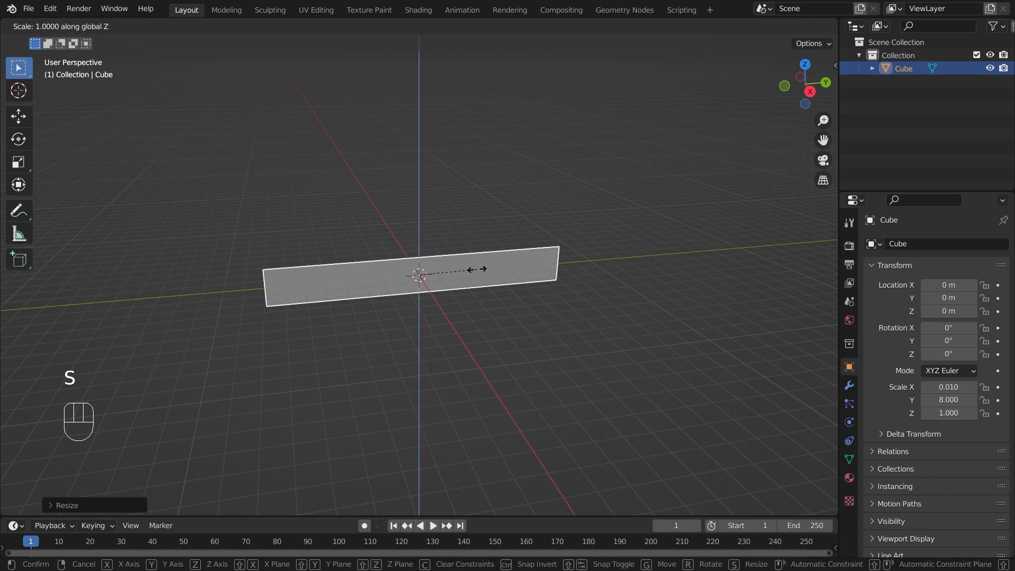
{"action": "left_click", "coordinate": [648, 438]}
Step: In the right orthographic view, raise the wall about 4.94 m along Z so its lower edge rests near the ground line
{"action": "middle_click_drag", "start_coordinate": [689, 360], "coordinate": [455, 229]}
{"action": "left_click", "coordinate": [18, 116]}
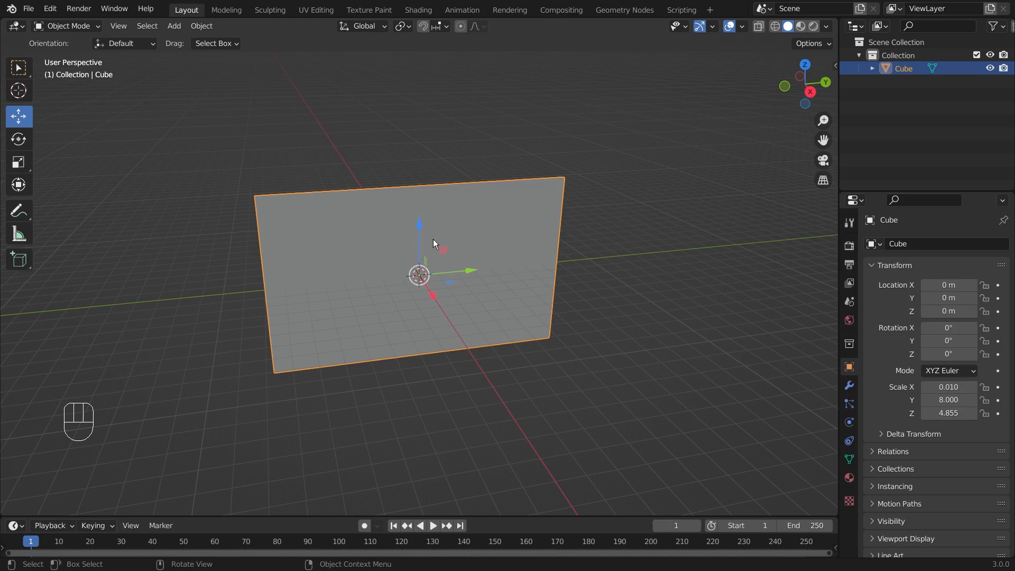
{"action": "key", "text": "KP_1"}
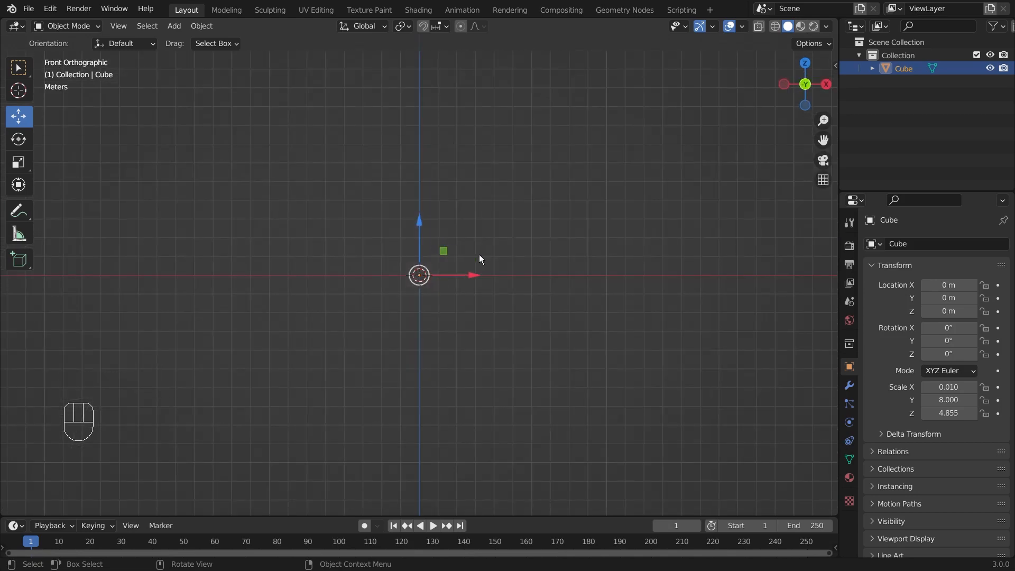
{"action": "key", "text": "KP_3"}
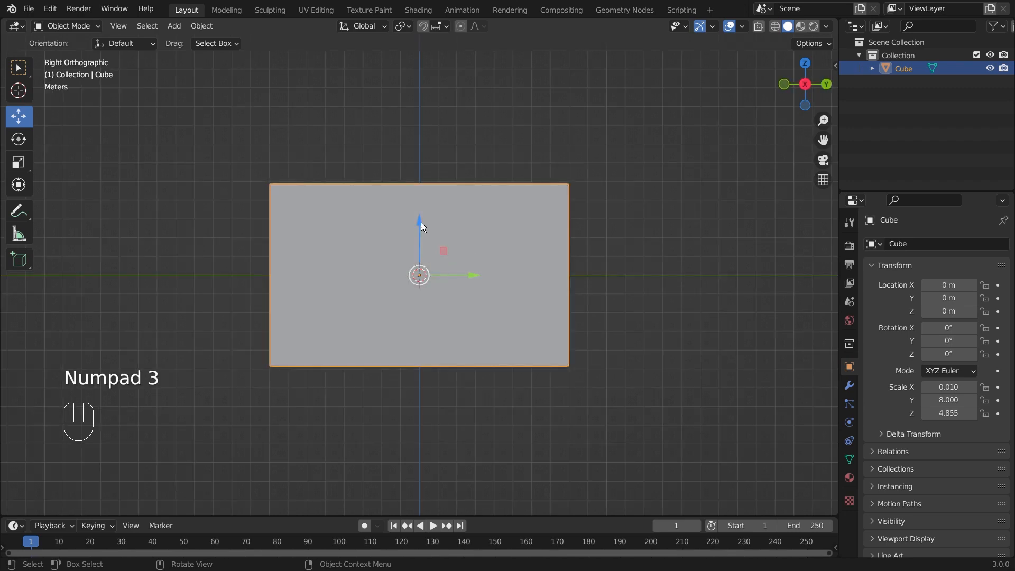
{"action": "left_click_drag", "start_coordinate": [421, 222], "coordinate": [413, 127]}
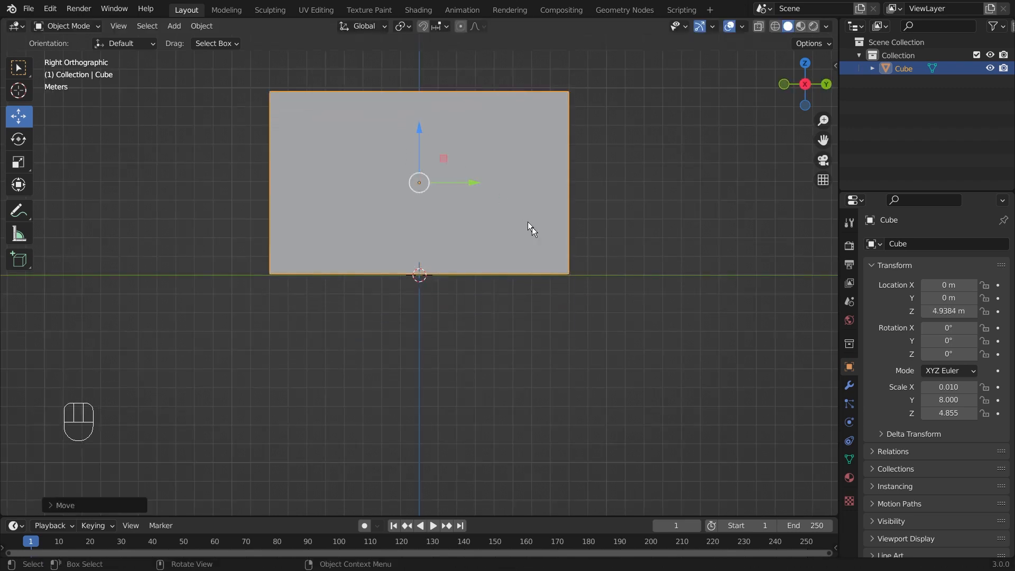
Step: Duplicate the wall panel and leave the copy in its original place
{"action": "middle_click_drag", "start_coordinate": [551, 262], "coordinate": [617, 176]}
{"action": "middle_click_drag", "start_coordinate": [632, 138], "coordinate": [569, 262], "text": "shift"}
{"action": "scroll", "coordinate": [667, 227], "scroll_direction": "up", "scroll_amount": 3}
{"action": "left_click", "coordinate": [555, 224]}
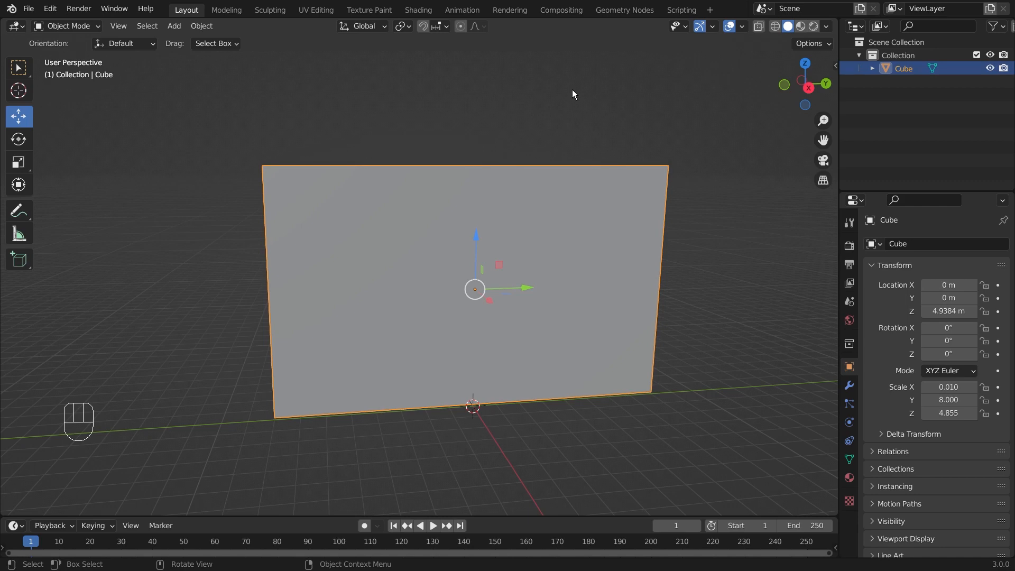
{"action": "key", "text": "shift+d"}
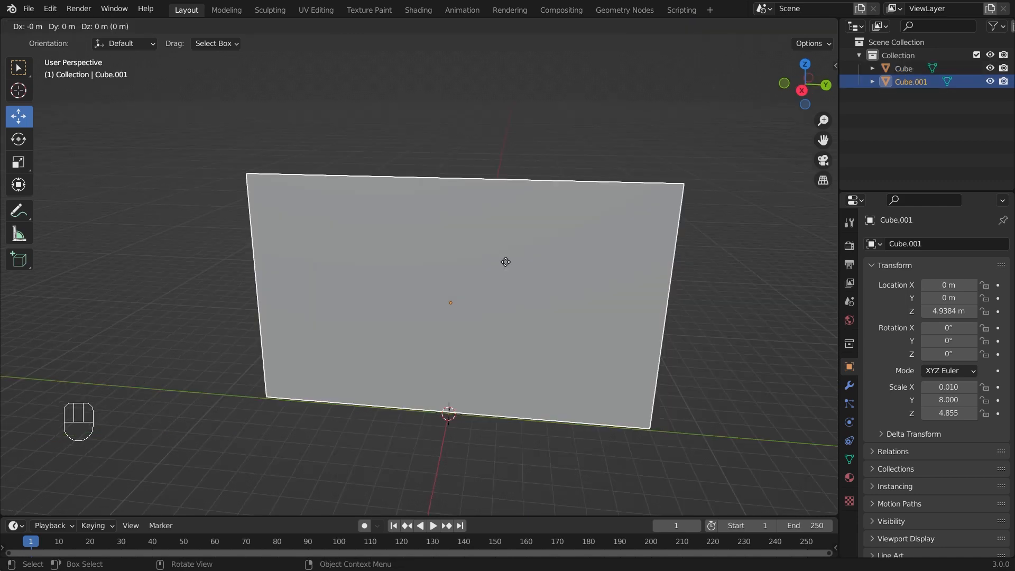
{"action": "right_click", "coordinate": [505, 262]}
Step: Rename the duplicated panel as door
{"action": "left_click", "coordinate": [902, 103]}
{"action": "left_click", "coordinate": [922, 84]}
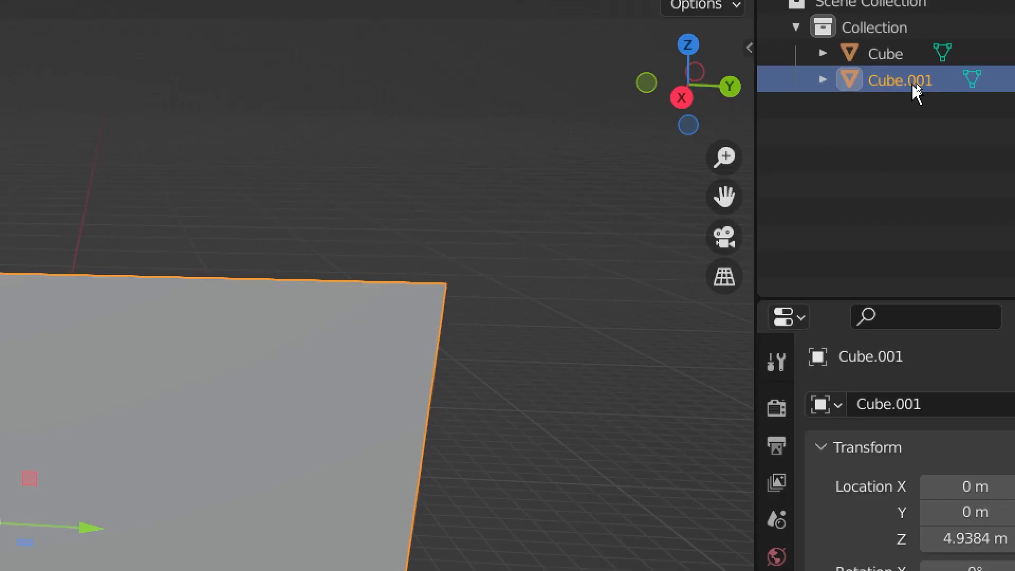
{"action": "double_click", "coordinate": [918, 83]}
{"action": "type", "text": "door"}
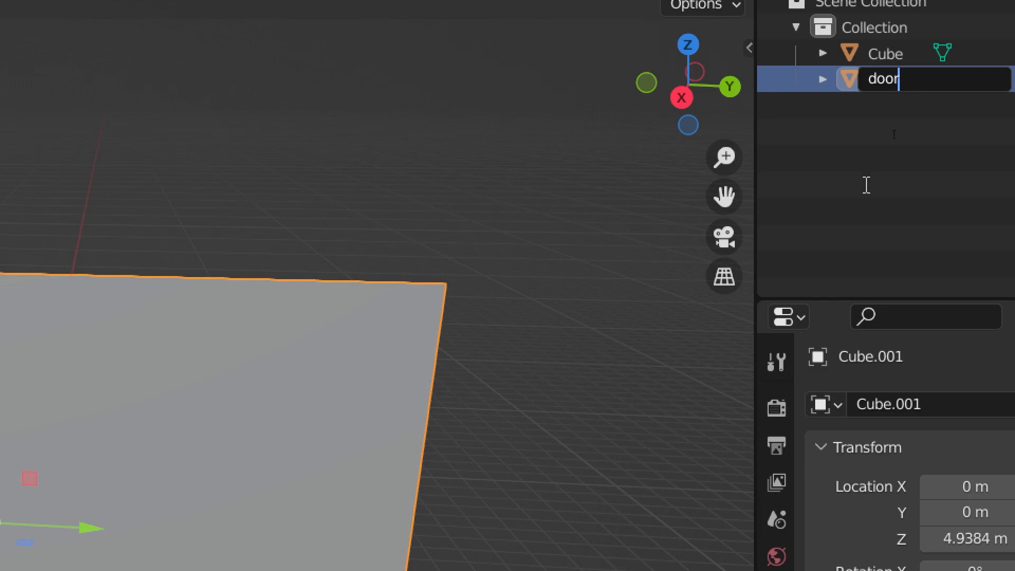
{"action": "key", "text": "Return"}
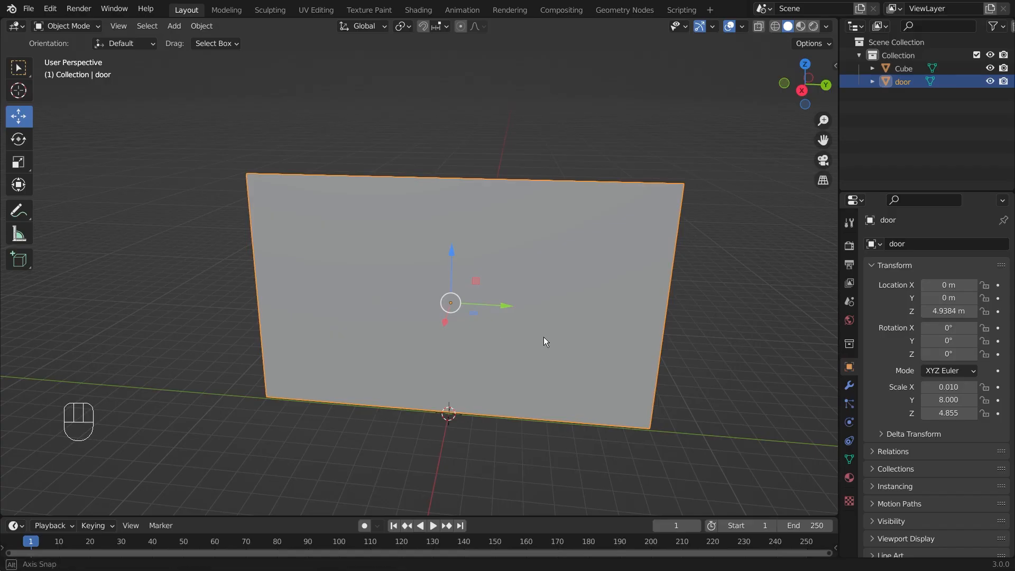
Step: Narrow the door object along the global Y axis to a Y scale of about 2.285
{"action": "middle_click_drag", "start_coordinate": [544, 337], "coordinate": [584, 332]}
{"action": "key", "text": "alt+a"}
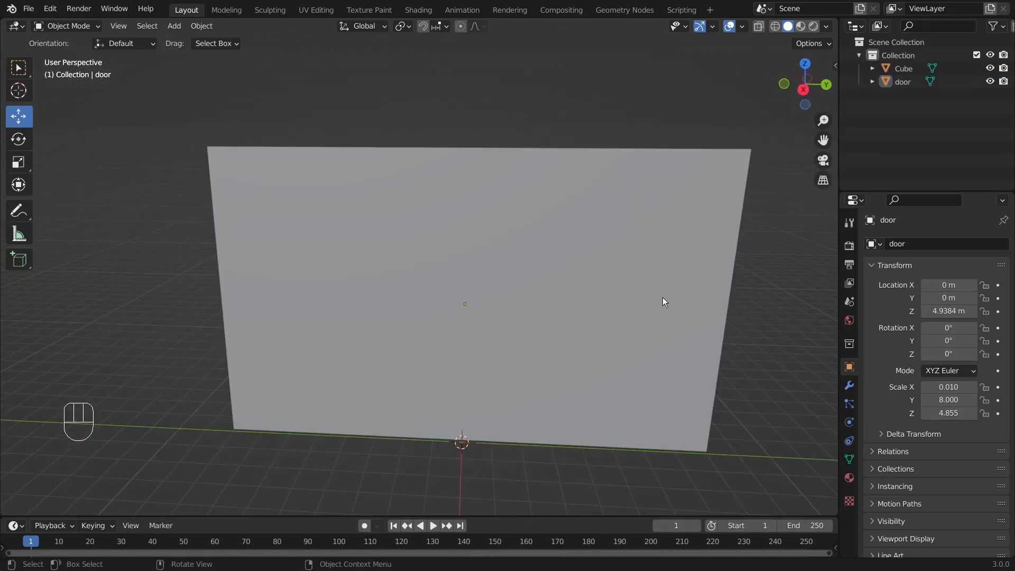
{"action": "left_click", "coordinate": [662, 297]}
{"action": "middle_click_drag", "start_coordinate": [505, 285], "coordinate": [573, 290]}
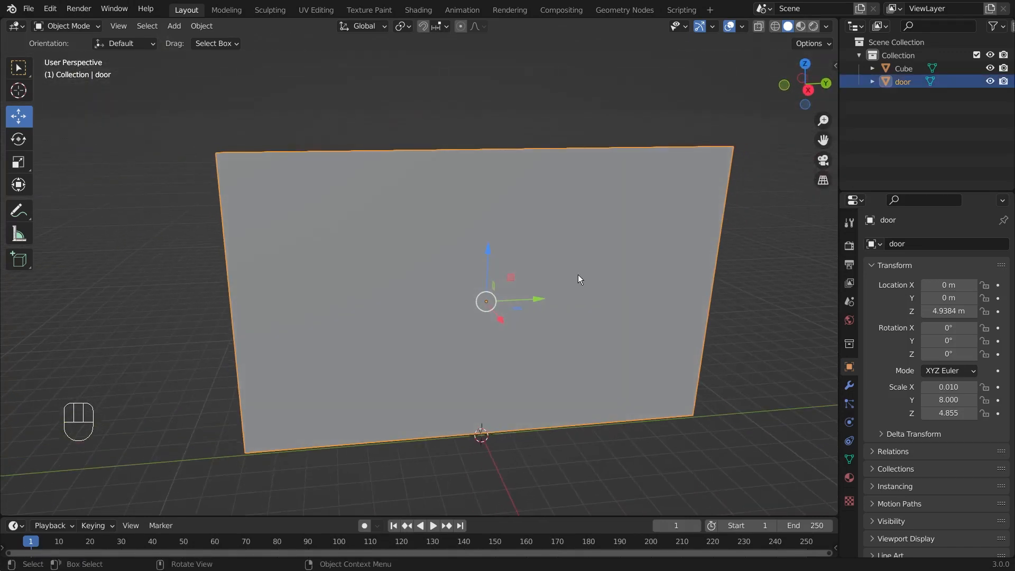
{"action": "key", "text": "s"}
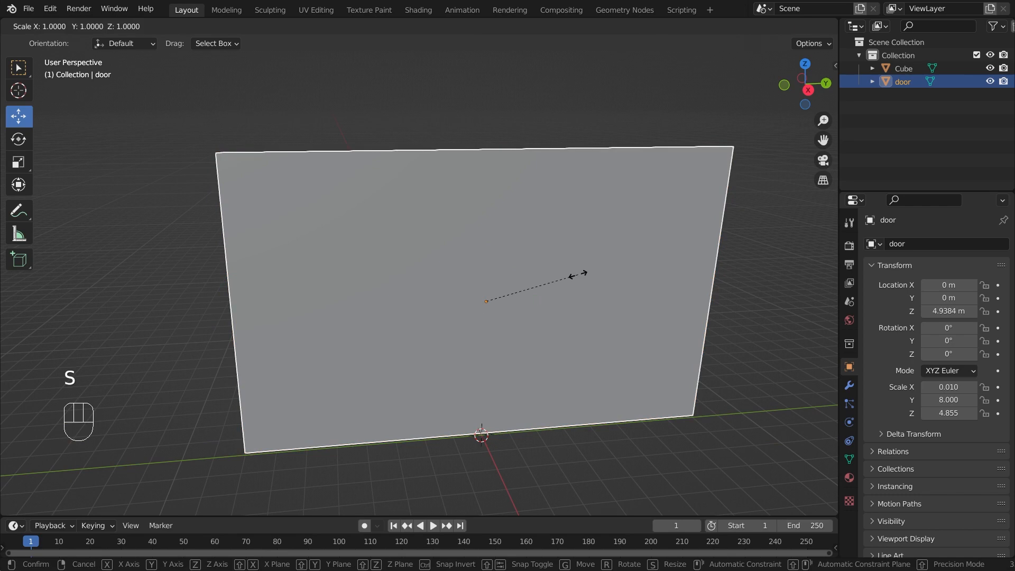
{"action": "key", "text": "y"}
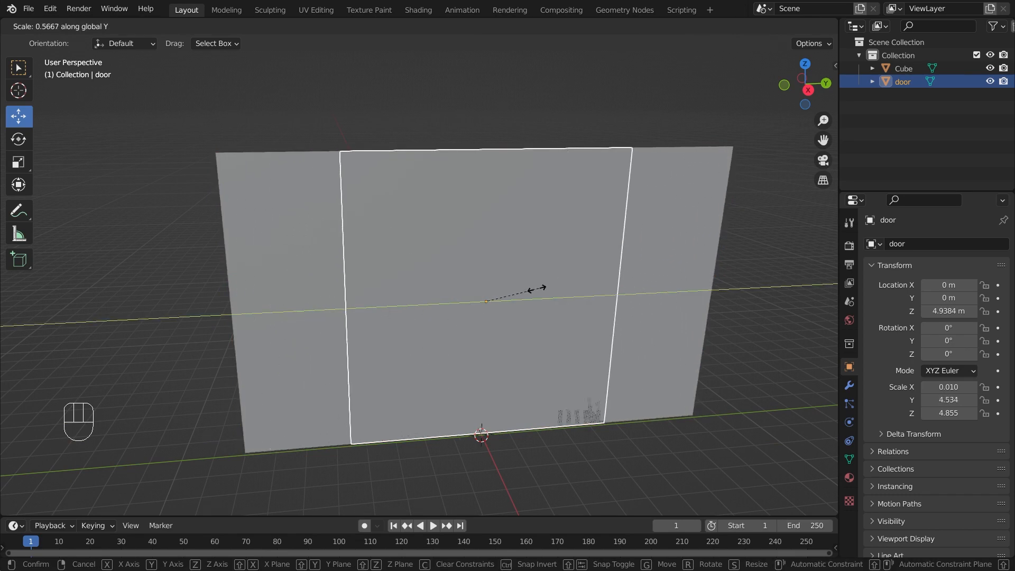
{"action": "left_click", "coordinate": [510, 302]}
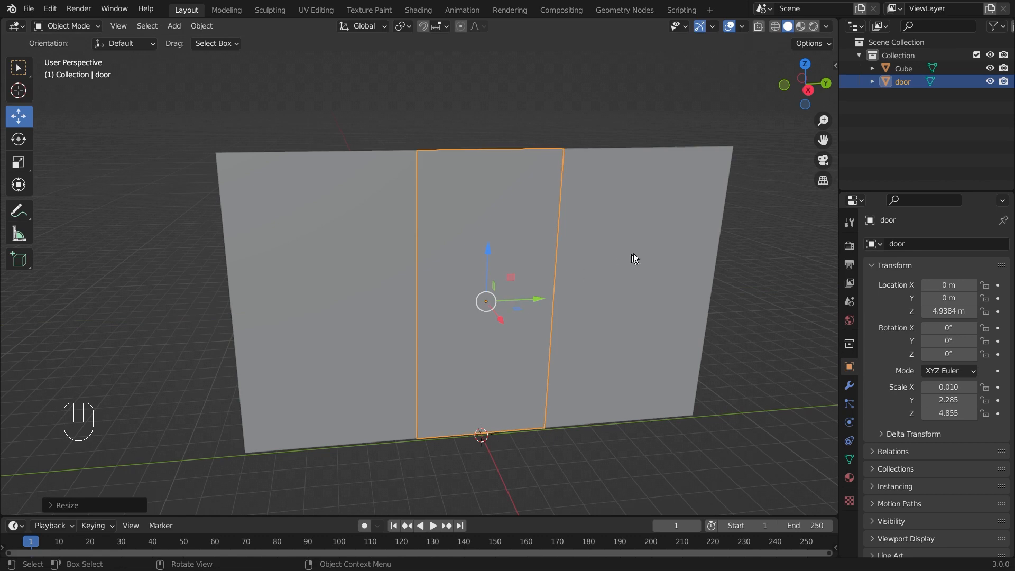
Step: Shorten the door object along the global Z axis to a Z scale of about 3.95
{"action": "middle_click_drag", "start_coordinate": [633, 253], "coordinate": [532, 247]}
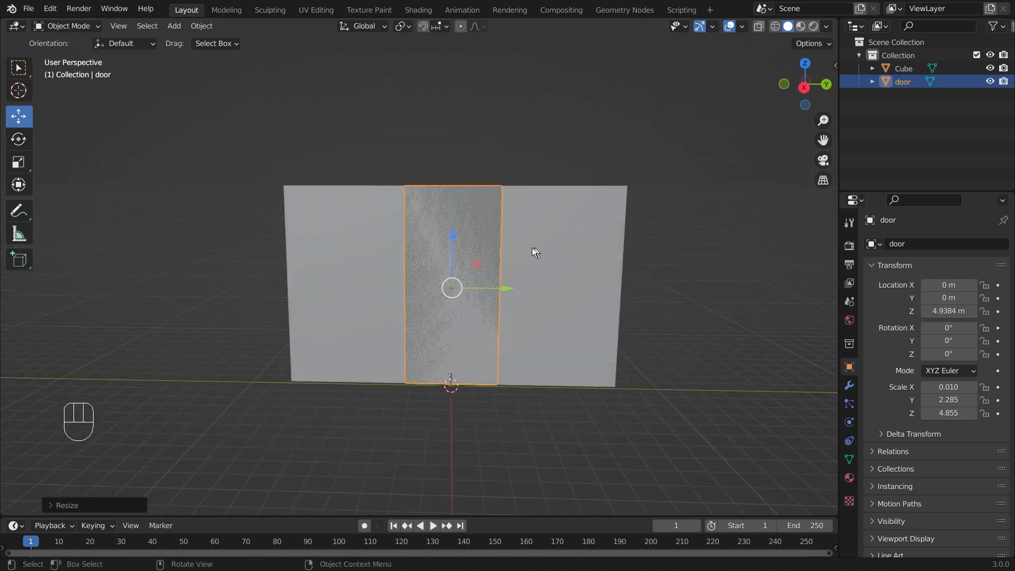
{"action": "scroll", "coordinate": [470, 252], "scroll_direction": "up", "scroll_amount": 2}
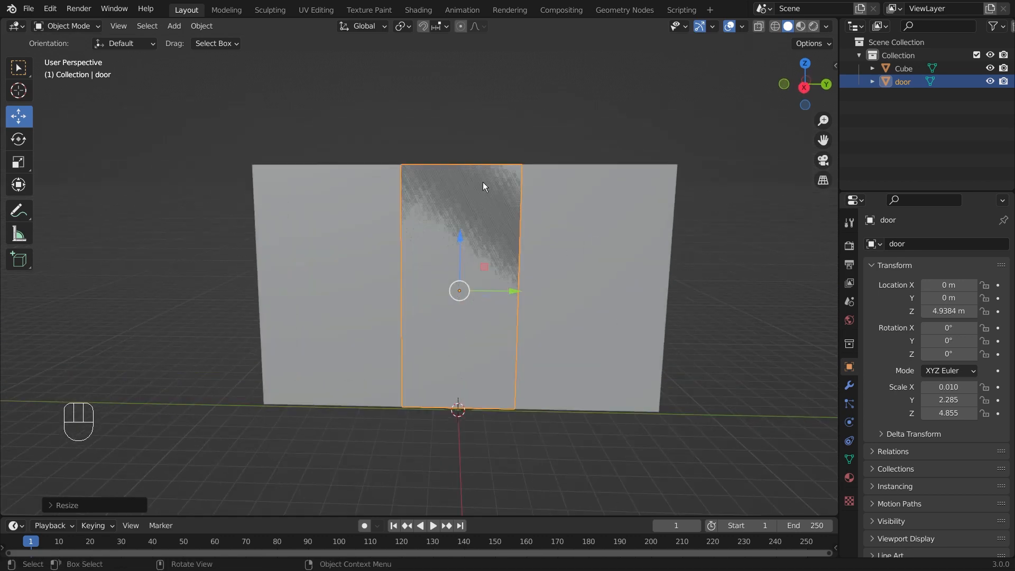
{"action": "key", "text": "s"}
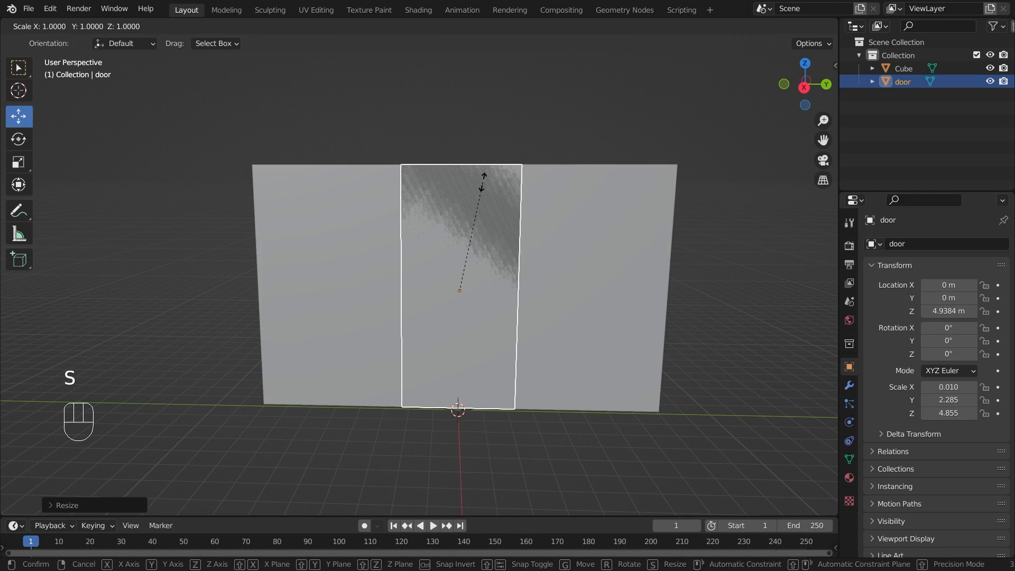
{"action": "key", "text": "z"}
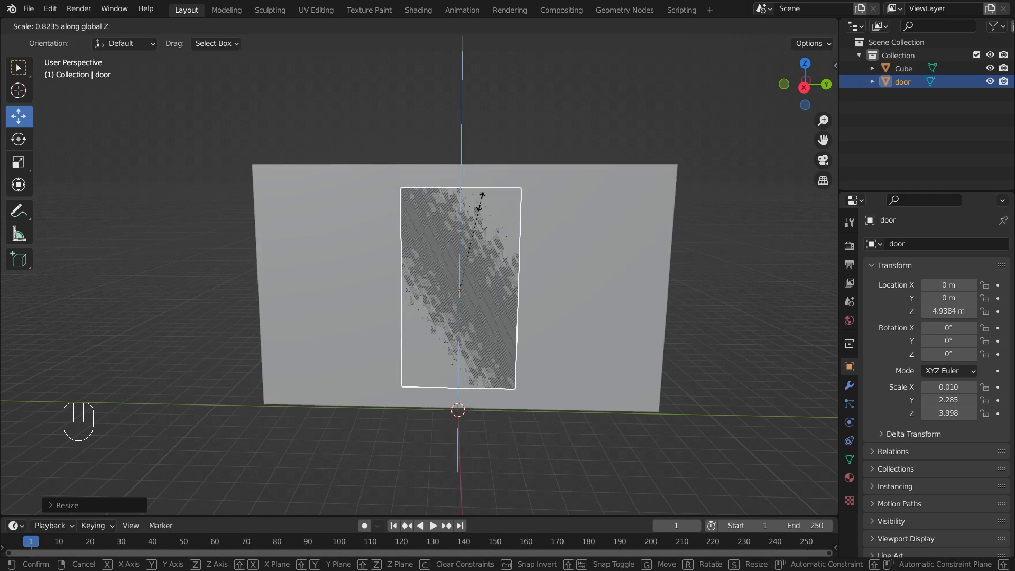
{"action": "left_click", "coordinate": [479, 204]}
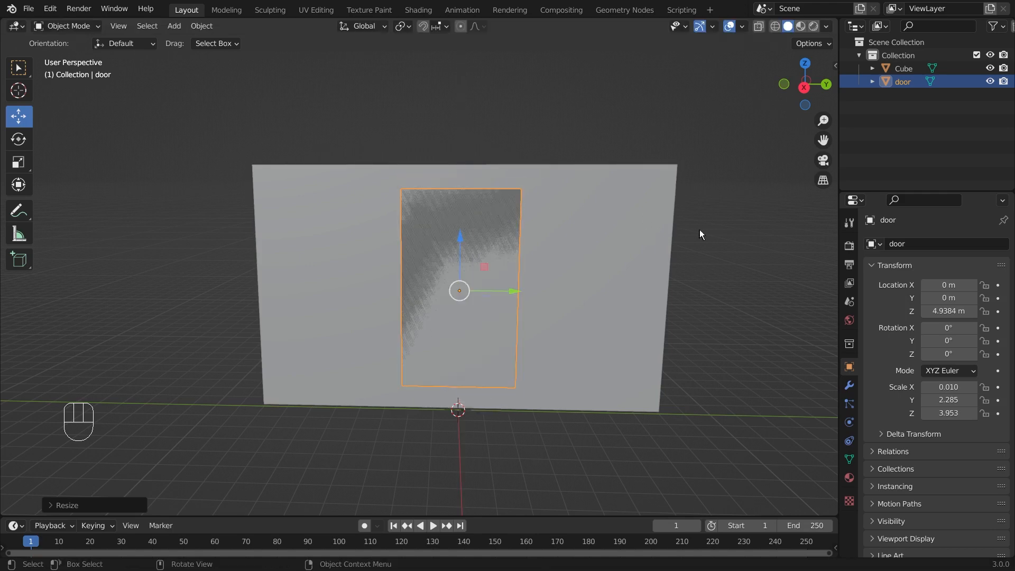
Step: Examine the wall panel and the door object from several angles, selecting each in turn
{"action": "middle_click_drag", "start_coordinate": [700, 229], "coordinate": [785, 196]}
{"action": "left_click", "coordinate": [784, 196]}
{"action": "left_click", "coordinate": [398, 249]}
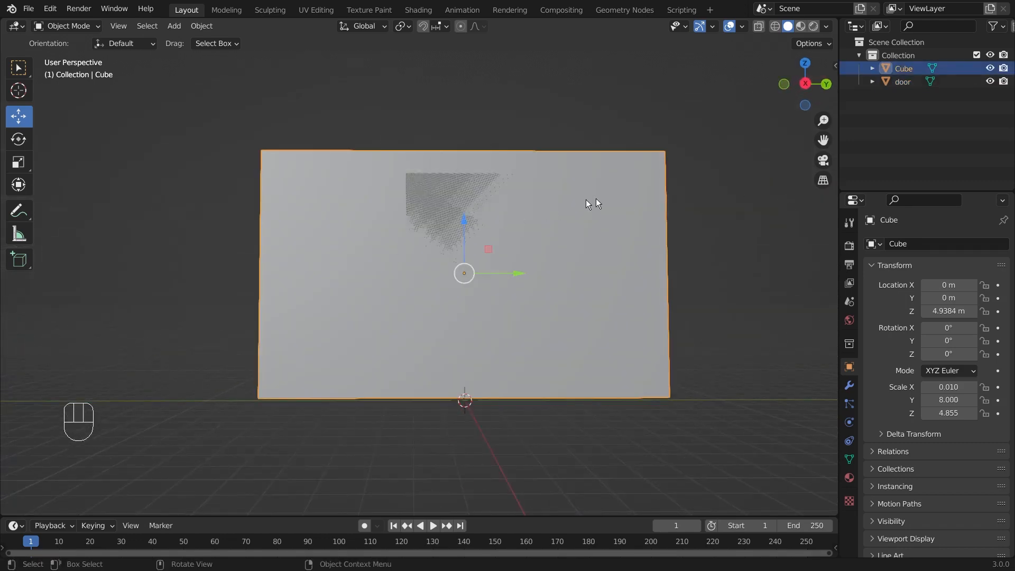
{"action": "middle_click_drag", "start_coordinate": [592, 204], "coordinate": [482, 181]}
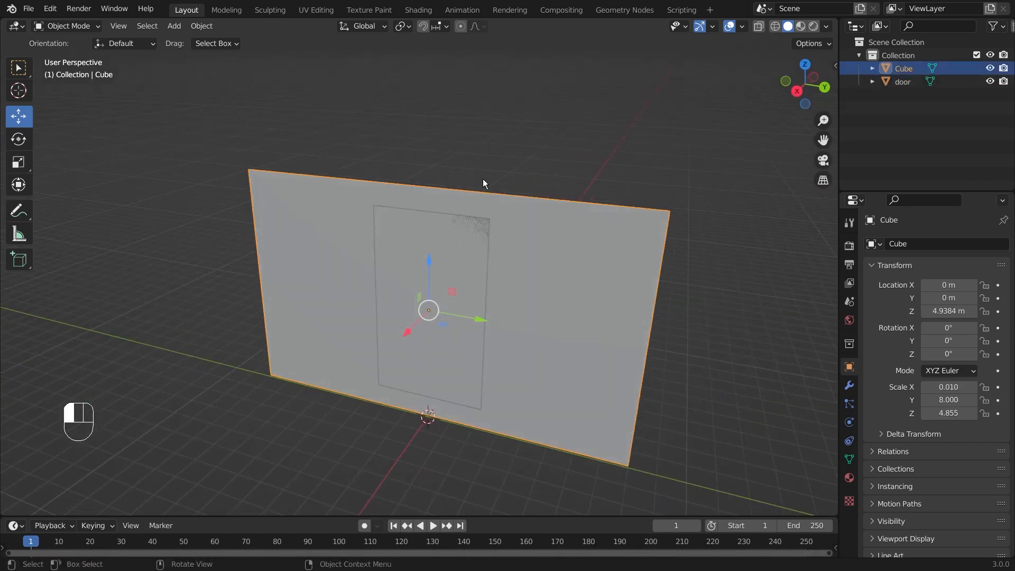
{"action": "left_click", "coordinate": [448, 261]}
{"action": "left_click", "coordinate": [567, 137]}
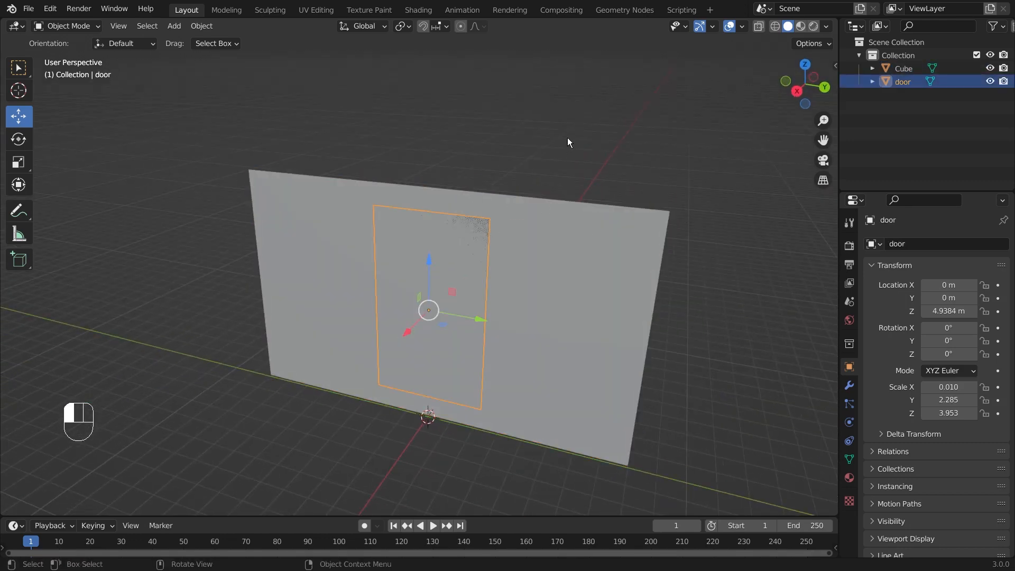
{"action": "left_click", "coordinate": [890, 84]}
{"action": "middle_click_drag", "start_coordinate": [459, 138], "coordinate": [619, 123]}
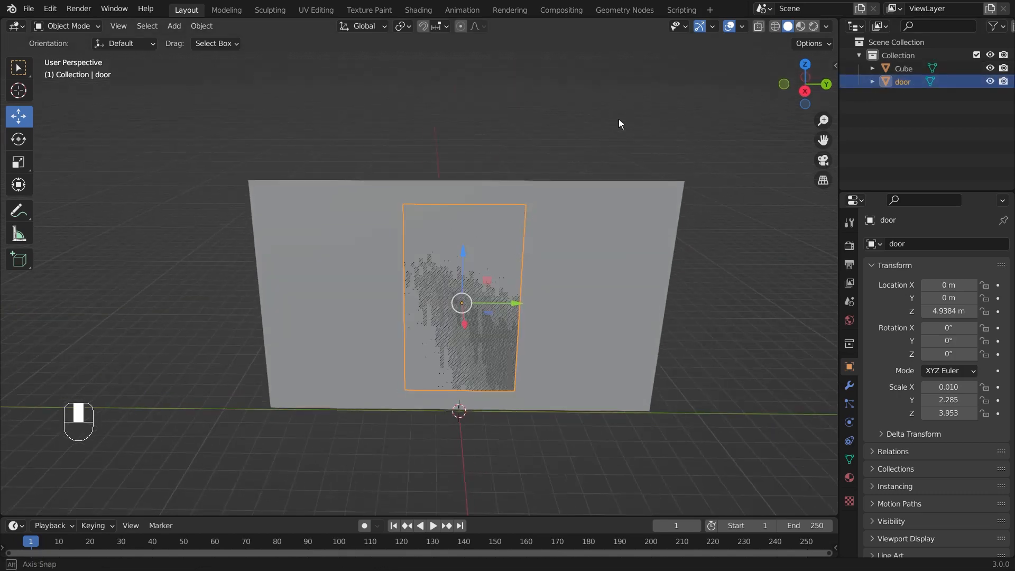
{"action": "left_click", "coordinate": [592, 218]}
{"action": "left_click", "coordinate": [477, 244]}
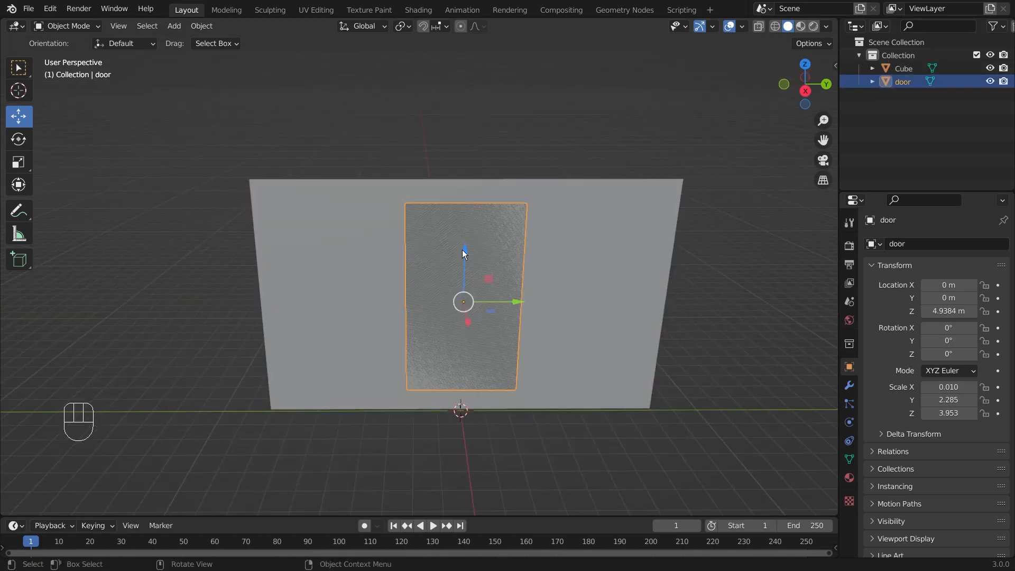
Step: Try raising the door along the global Z axis to about 9.97 m, undo the move, and deselect everything
{"action": "left_click_drag", "start_coordinate": [464, 250], "coordinate": [467, 122]}
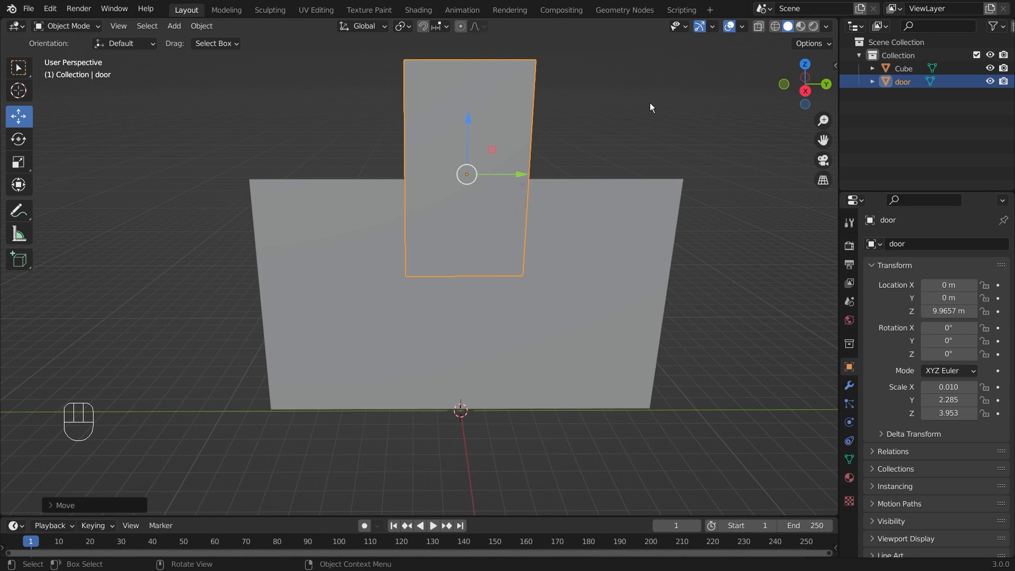
{"action": "key", "text": "ctrl+z"}
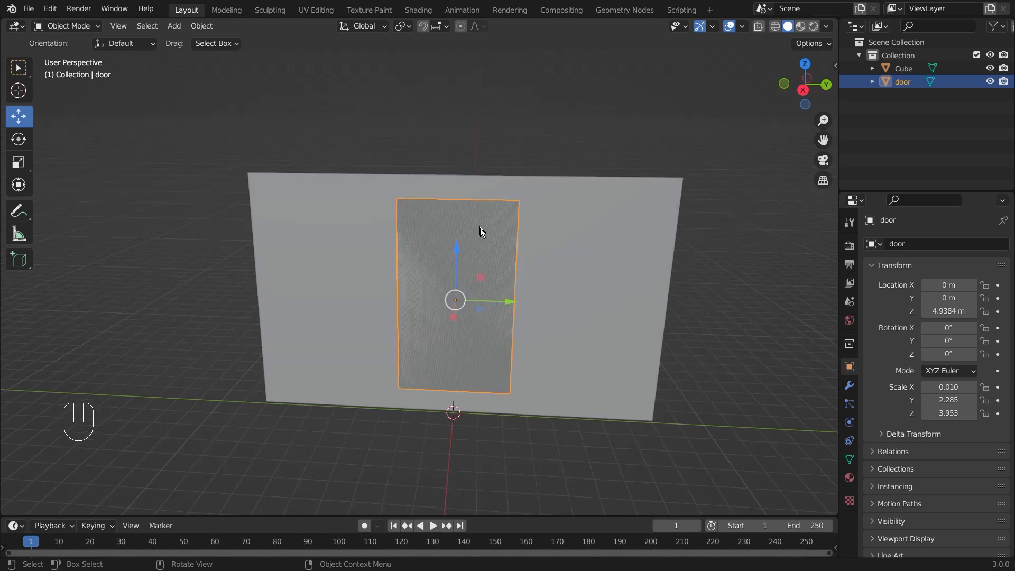
{"action": "middle_click_drag", "start_coordinate": [512, 244], "coordinate": [523, 247]}
{"action": "key", "text": "alt+a"}
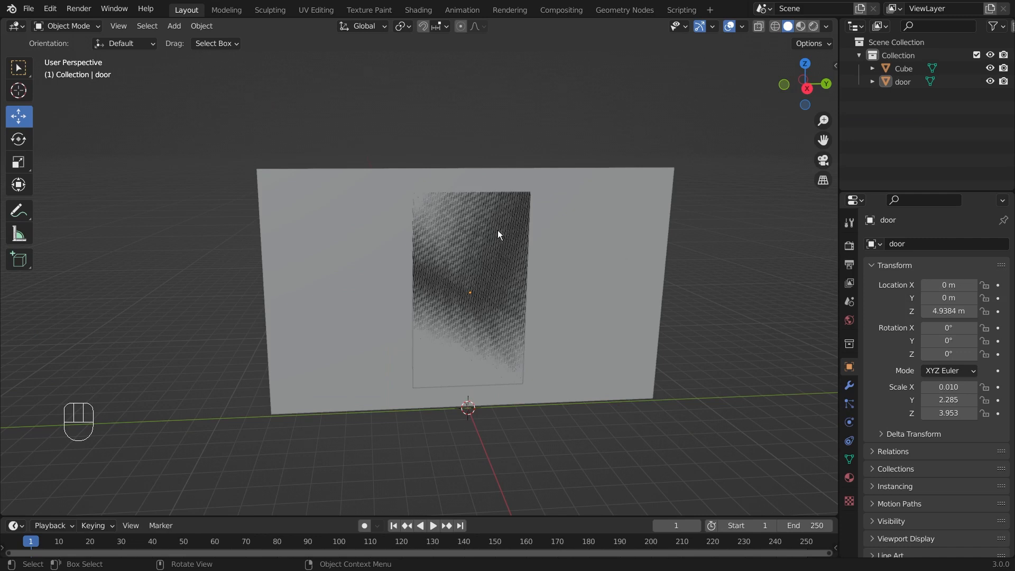
{"action": "left_click", "coordinate": [596, 227]}
{"action": "left_click", "coordinate": [725, 234]}
{"action": "left_click", "coordinate": [521, 195]}
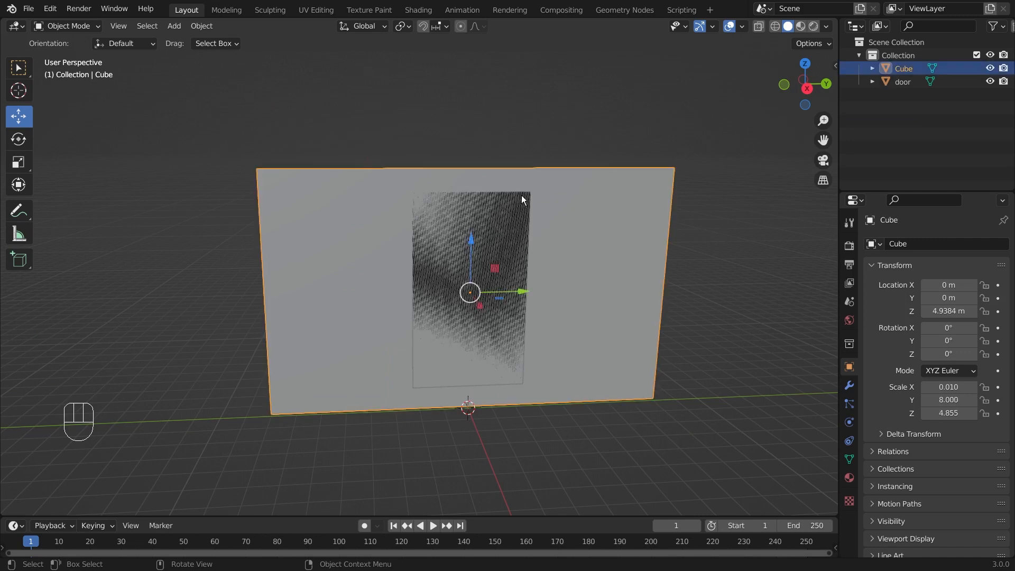
{"action": "left_click", "coordinate": [769, 229]}
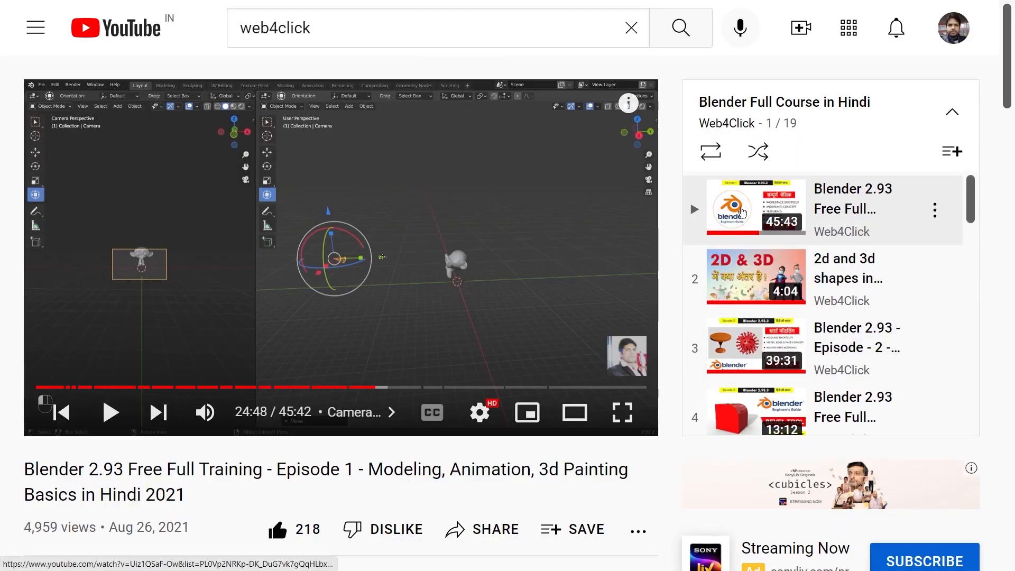
{"action": "scroll", "coordinate": [906, 234], "scroll_direction": "down", "scroll_amount": 2}
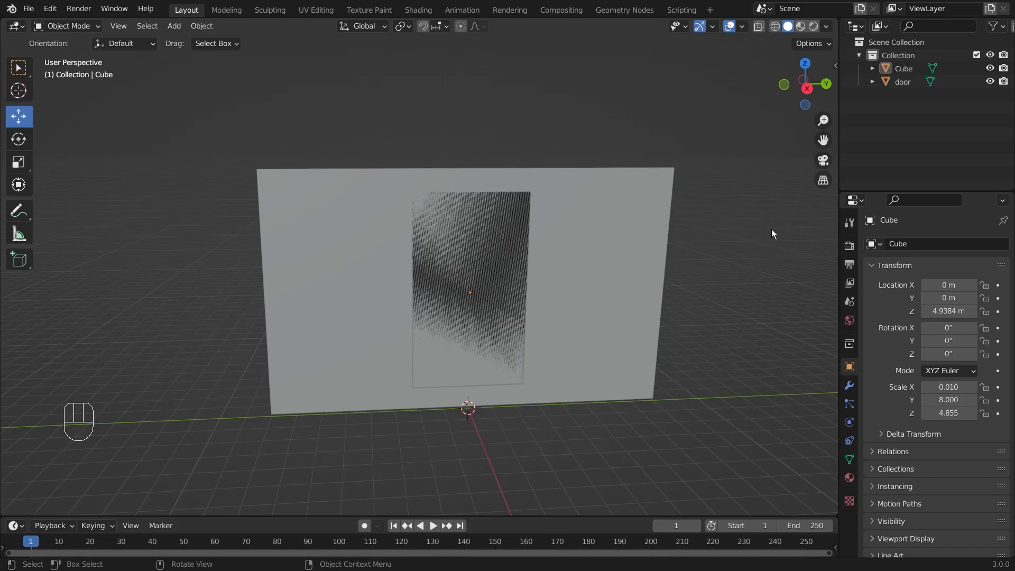
Step: Add a Boolean modifier to the wall panel and widen the properties area
{"action": "left_click", "coordinate": [636, 225]}
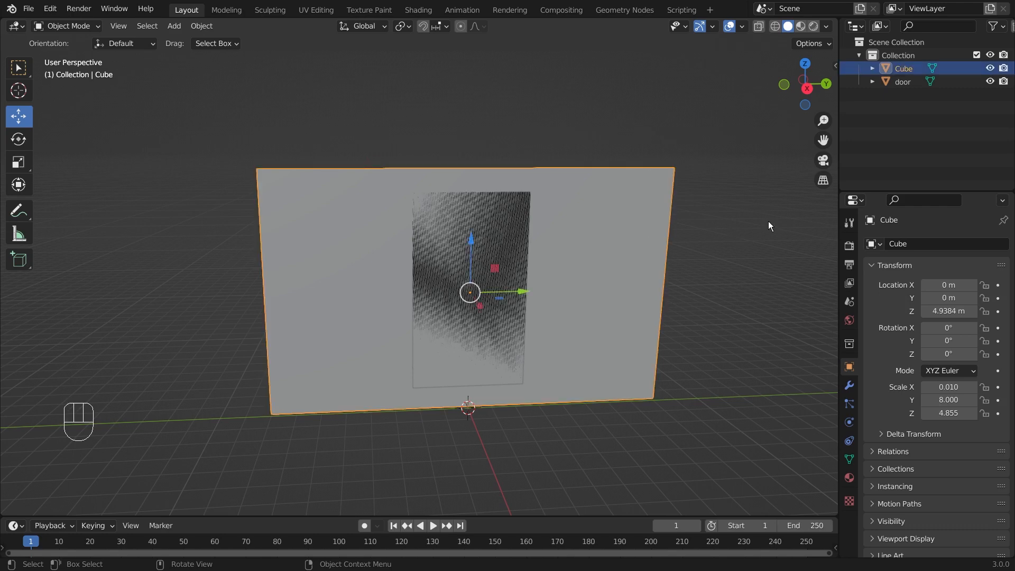
{"action": "left_click", "coordinate": [848, 385]}
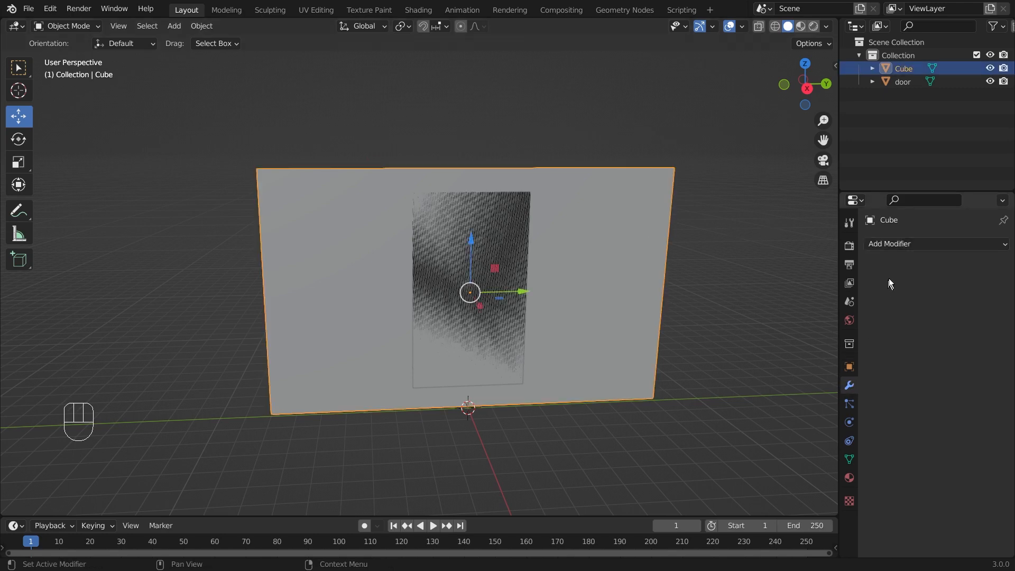
{"action": "left_click", "coordinate": [918, 244]}
{"action": "left_click", "coordinate": [739, 308]}
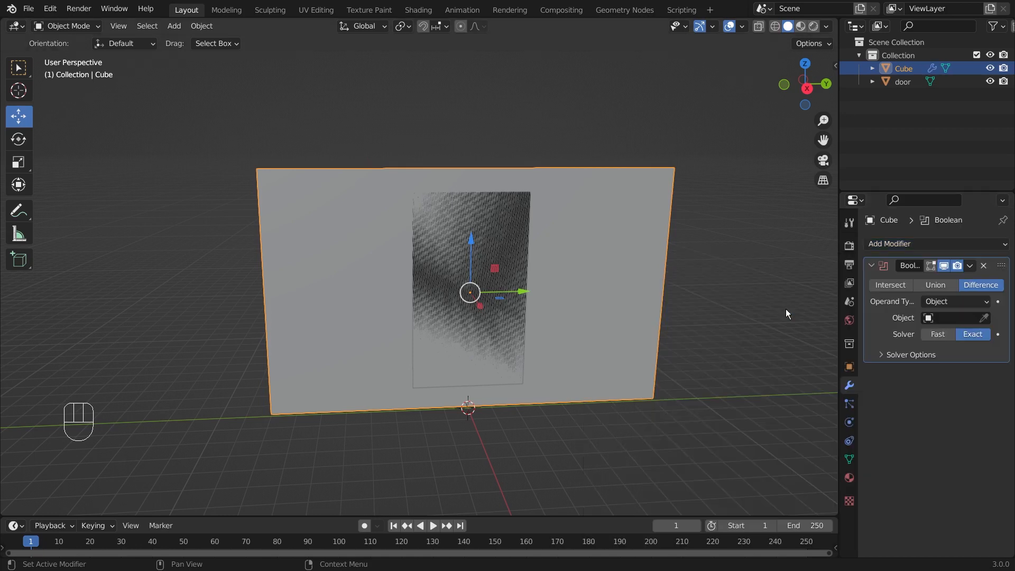
{"action": "left_click_drag", "start_coordinate": [837, 329], "coordinate": [797, 329]}
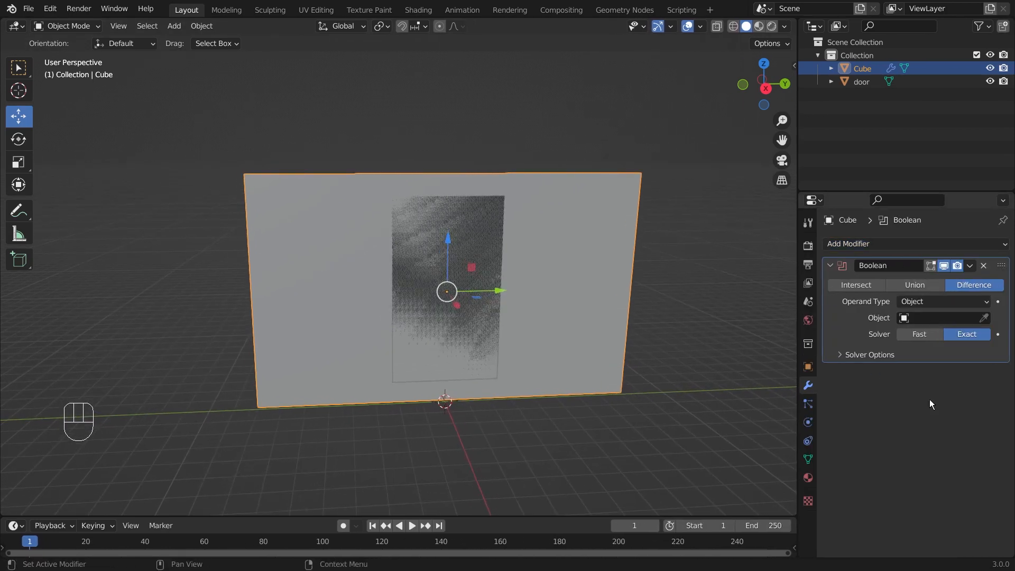
Step: Try the Intersect and Union operations in the wall's Boolean modifier and return it to Difference
{"action": "left_click", "coordinate": [871, 289]}
{"action": "left_click", "coordinate": [921, 289]}
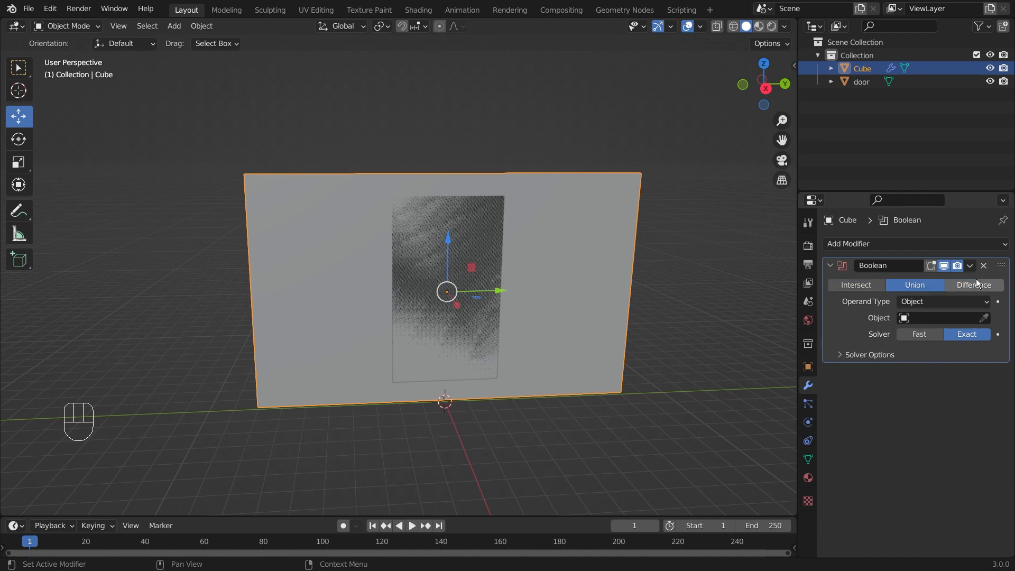
{"action": "left_click", "coordinate": [986, 288]}
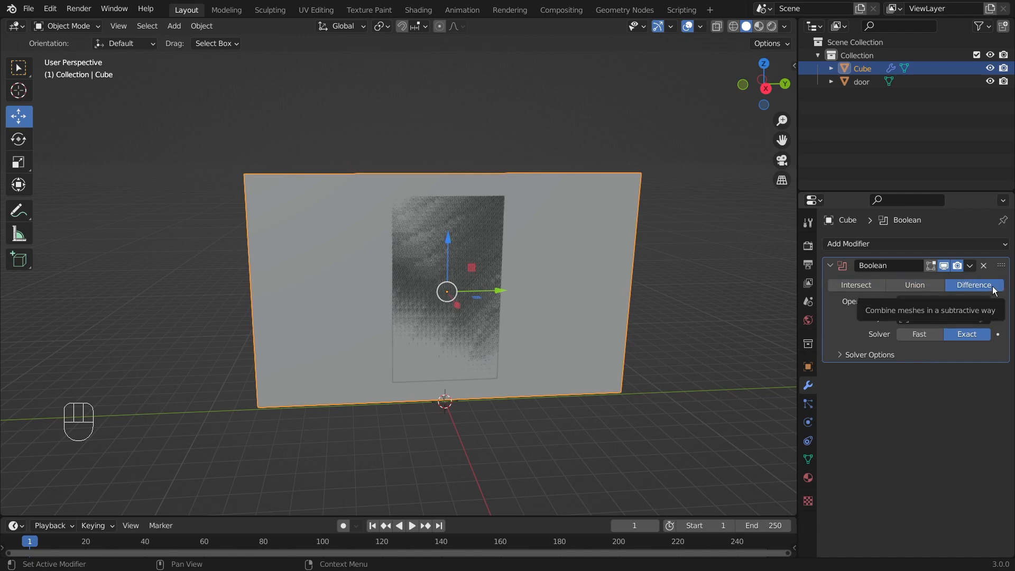
{"action": "key", "text": "super"}
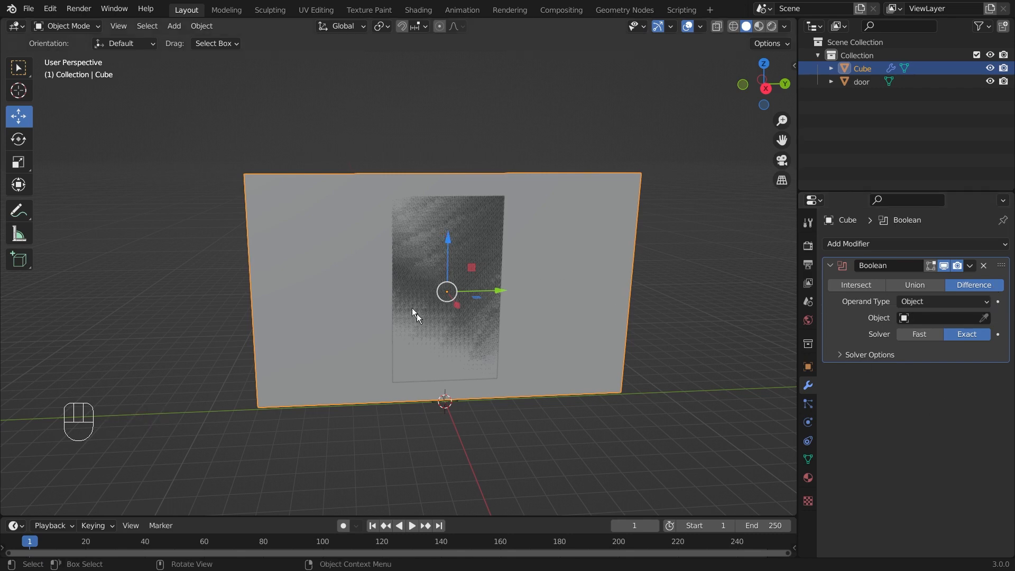
Step: Set door as the object subtracted by the wall panel's Boolean modifier
{"action": "left_click", "coordinate": [984, 319]}
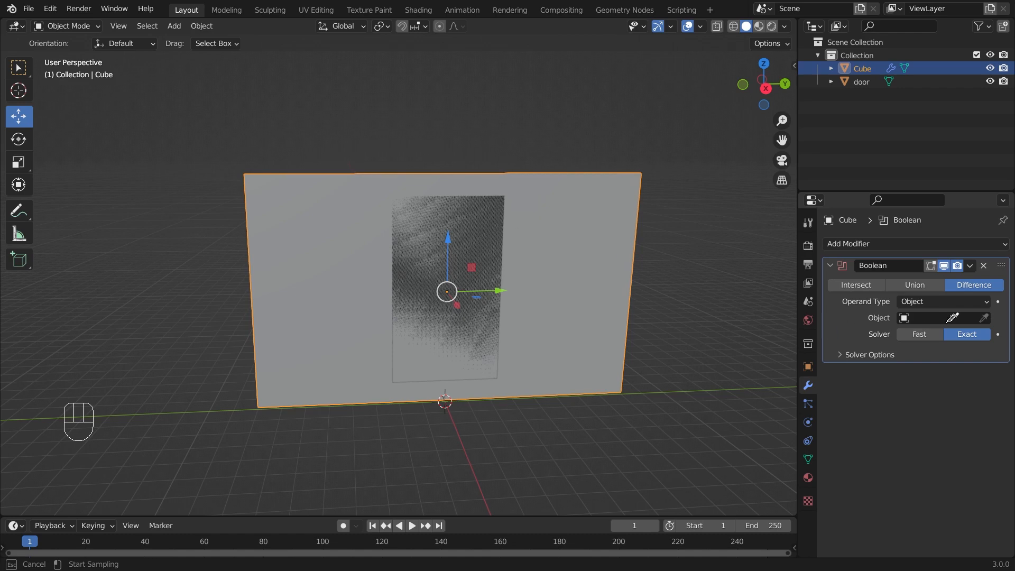
{"action": "key", "text": "Escape"}
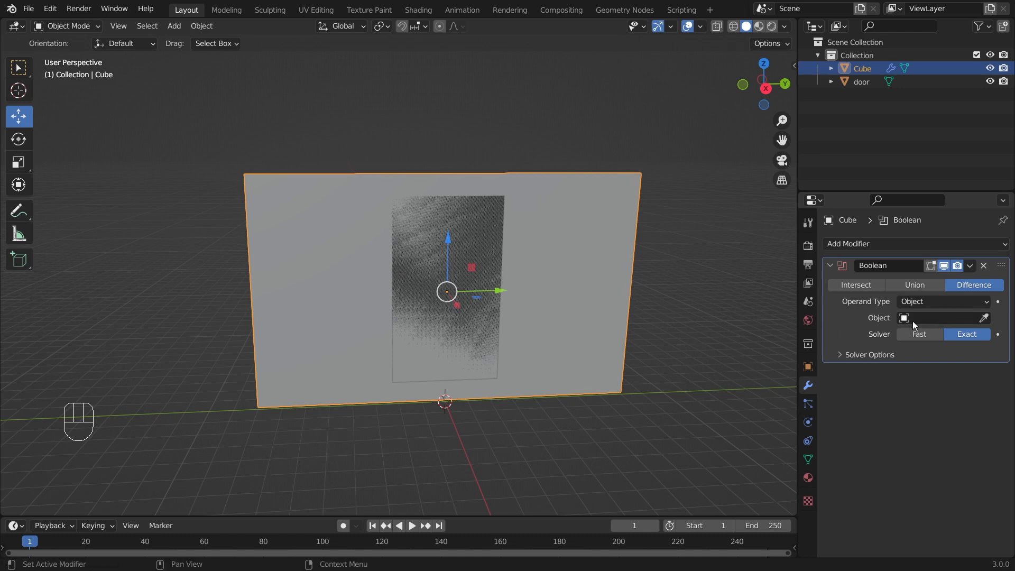
{"action": "left_click", "coordinate": [928, 318]}
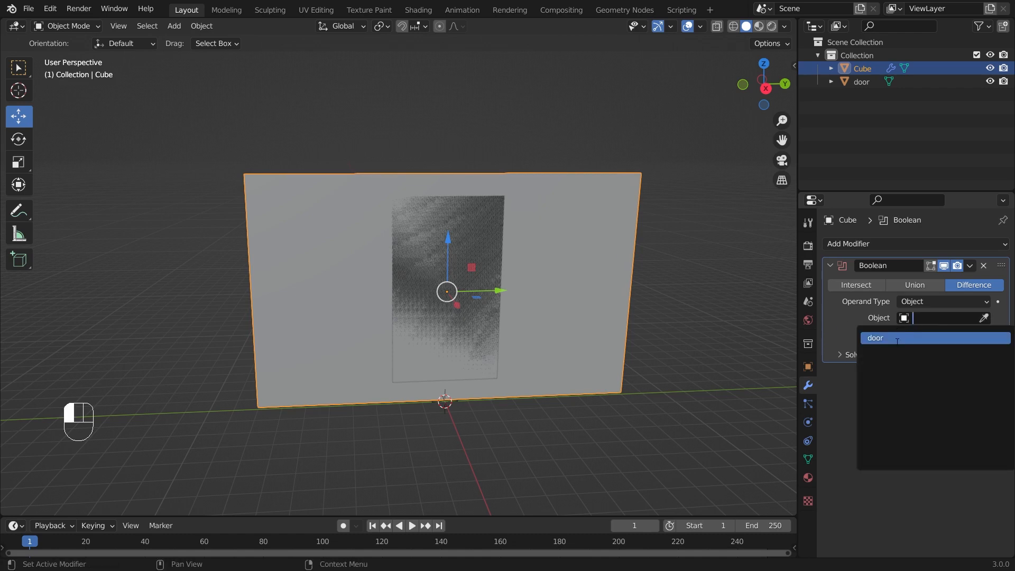
{"action": "left_click", "coordinate": [896, 338]}
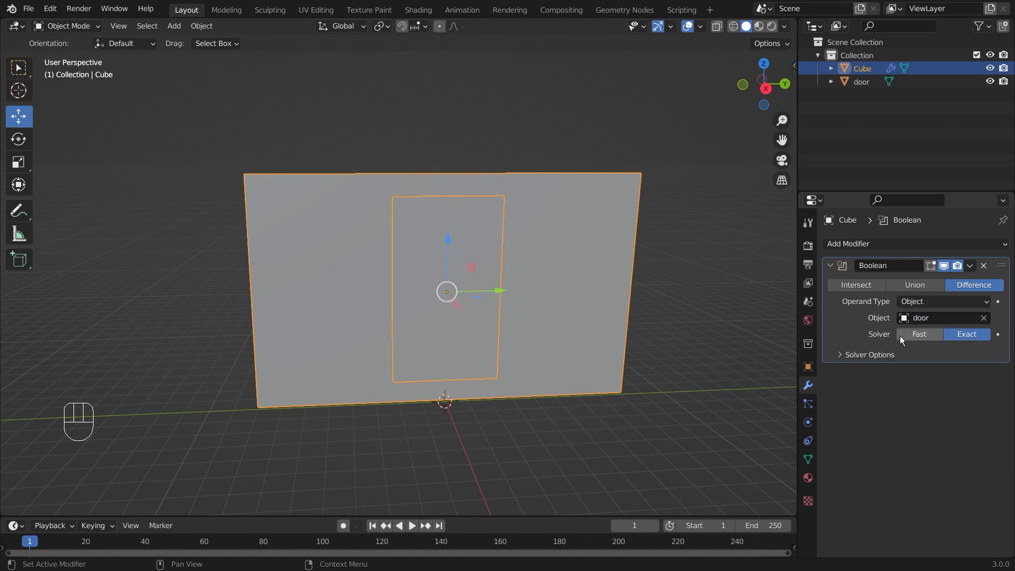
{"action": "scroll", "coordinate": [452, 262], "scroll_direction": "up", "scroll_amount": 1}
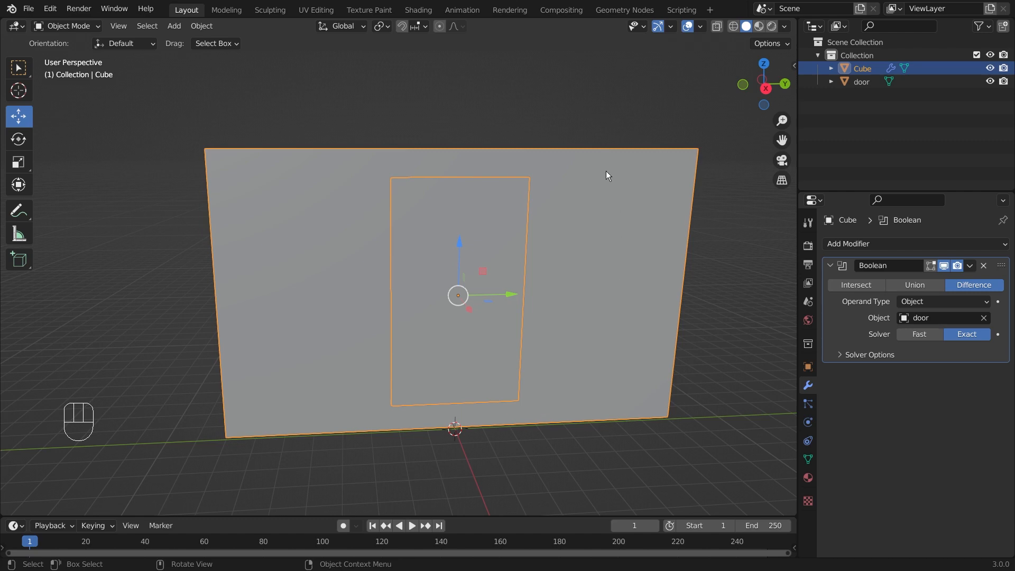
Step: Hide the door object to check the opening cut in the wall, and unhide it
{"action": "left_click", "coordinate": [564, 103]}
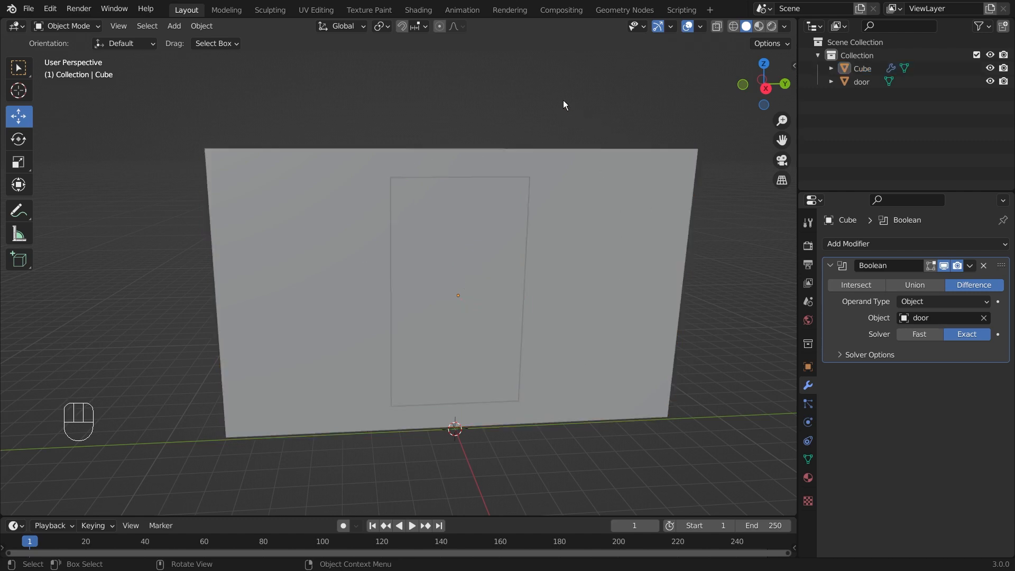
{"action": "left_click", "coordinate": [457, 188]}
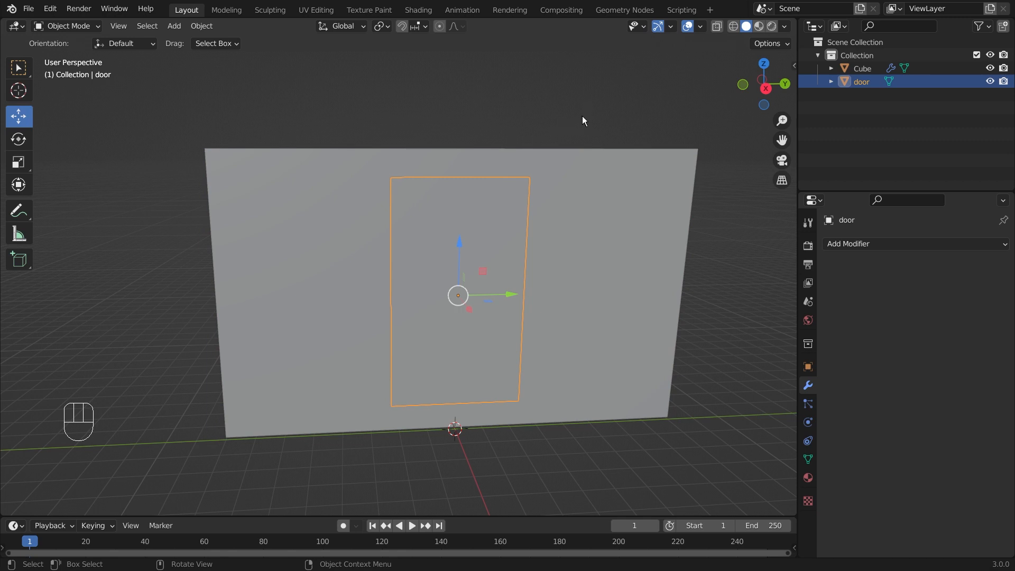
{"action": "key", "text": "h"}
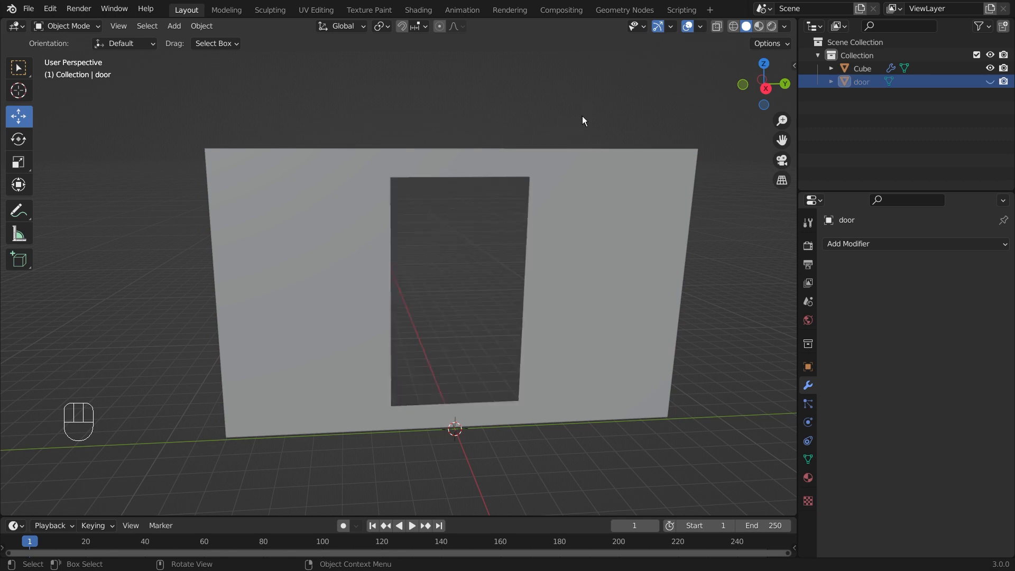
{"action": "key", "text": "alt+h"}
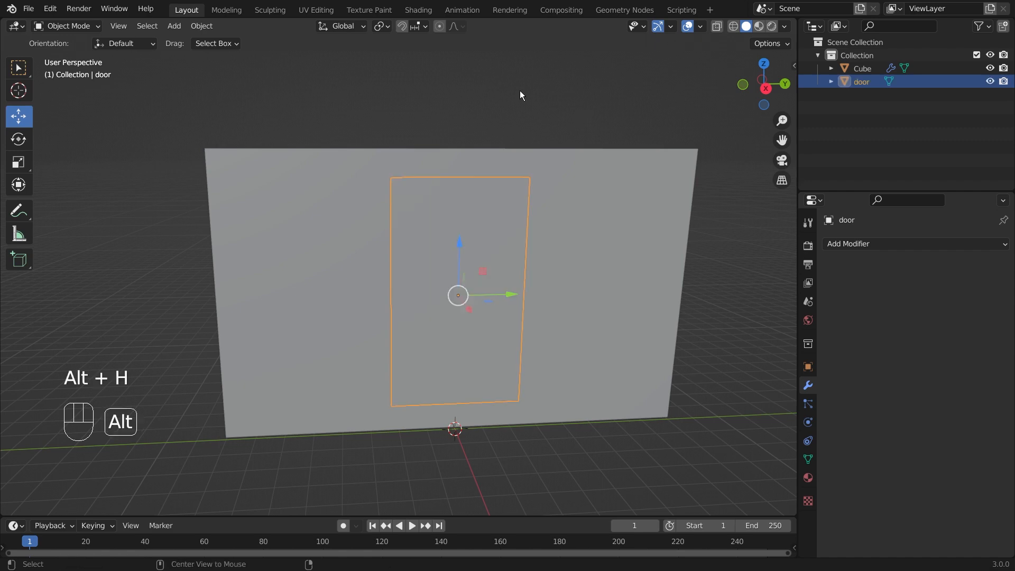
{"action": "left_click", "coordinate": [521, 96]}
Step: Put the door in Edit Mode and subdivide its mesh
{"action": "middle_click_drag", "start_coordinate": [520, 95], "coordinate": [562, 139]}
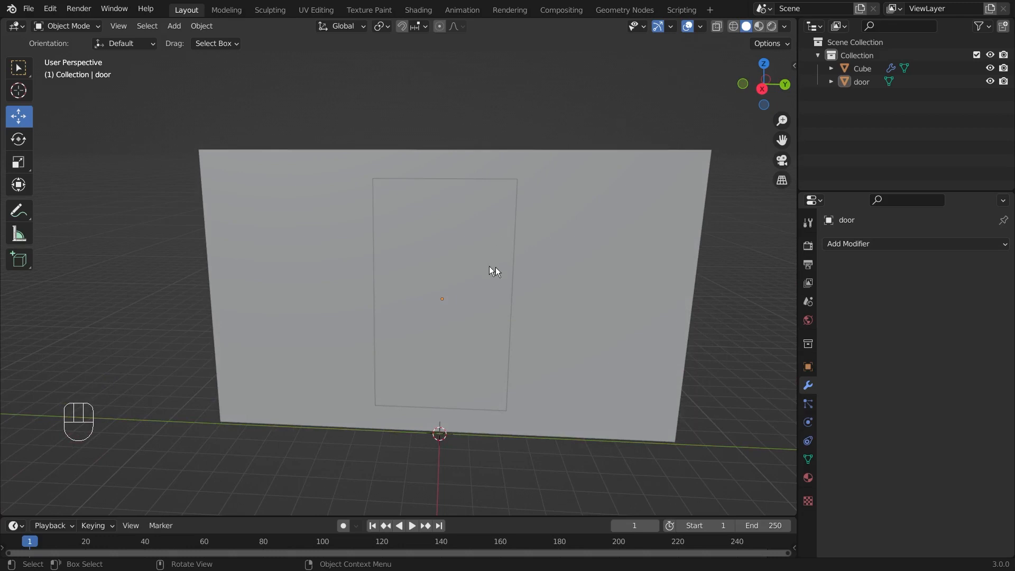
{"action": "left_click", "coordinate": [479, 235]}
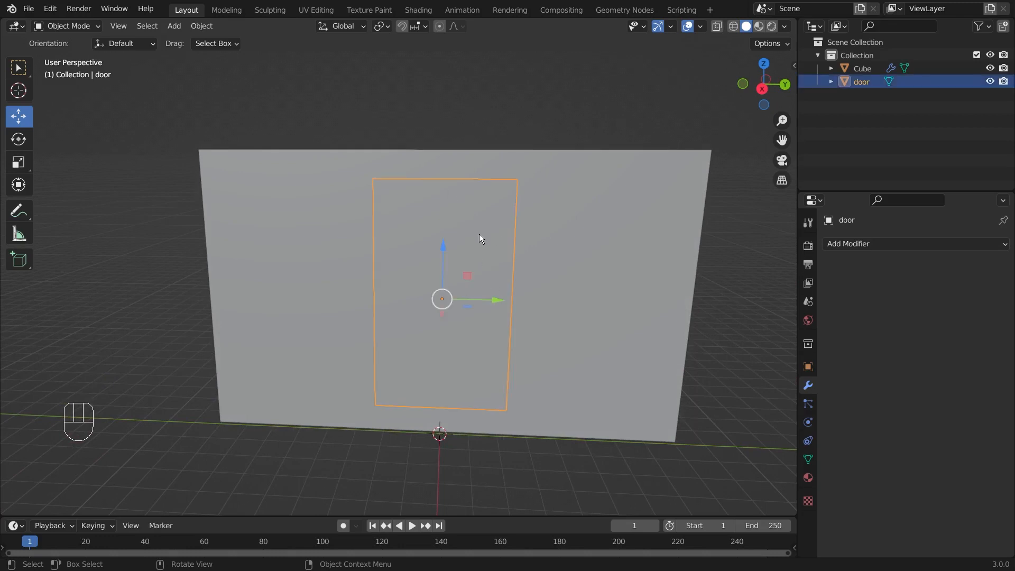
{"action": "middle_click_drag", "start_coordinate": [530, 100], "coordinate": [480, 118]}
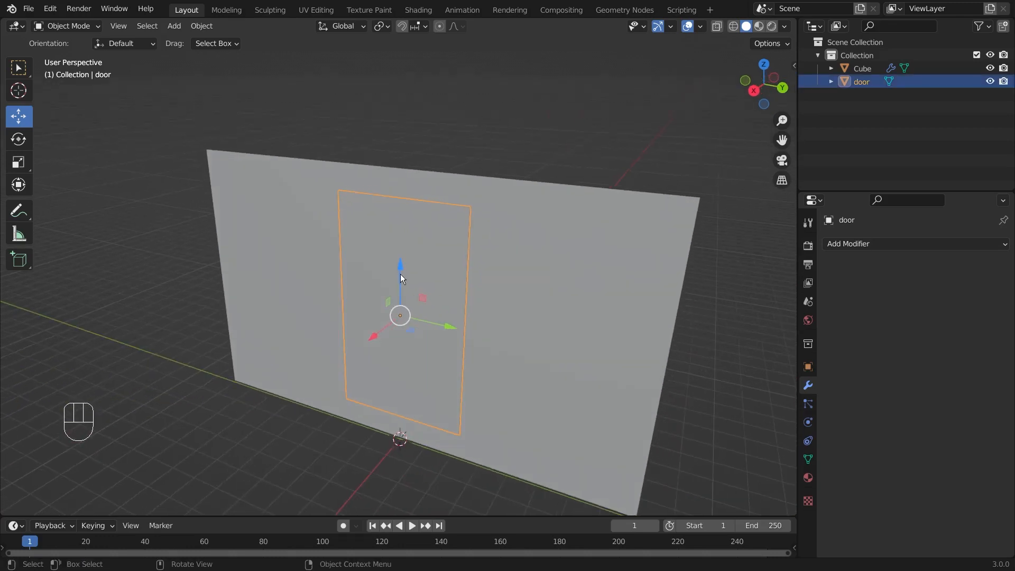
{"action": "middle_click_drag", "start_coordinate": [403, 279], "coordinate": [403, 258]}
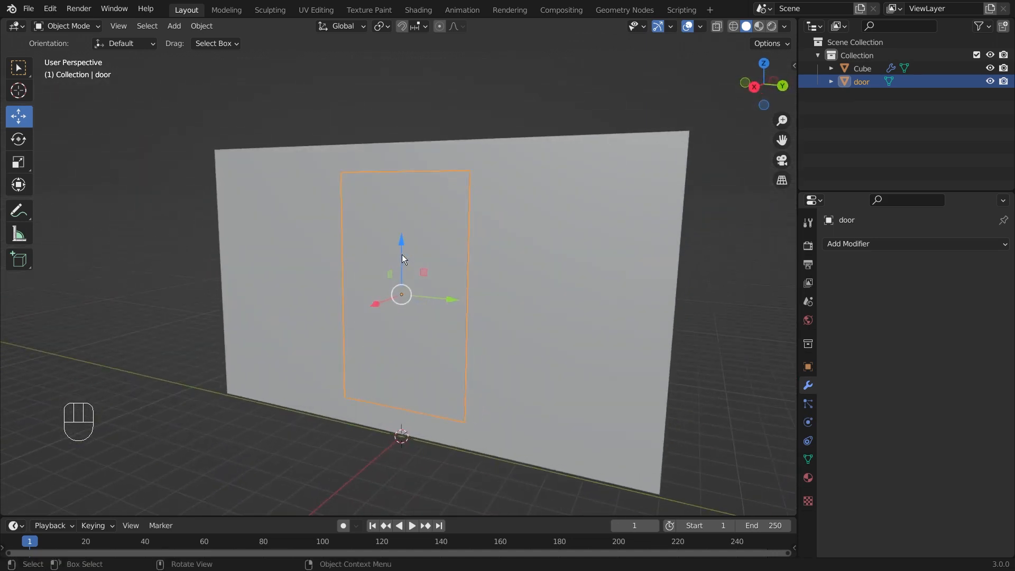
{"action": "left_click", "coordinate": [438, 115]}
{"action": "middle_click_drag", "start_coordinate": [438, 115], "coordinate": [475, 113]}
{"action": "left_click", "coordinate": [467, 217]}
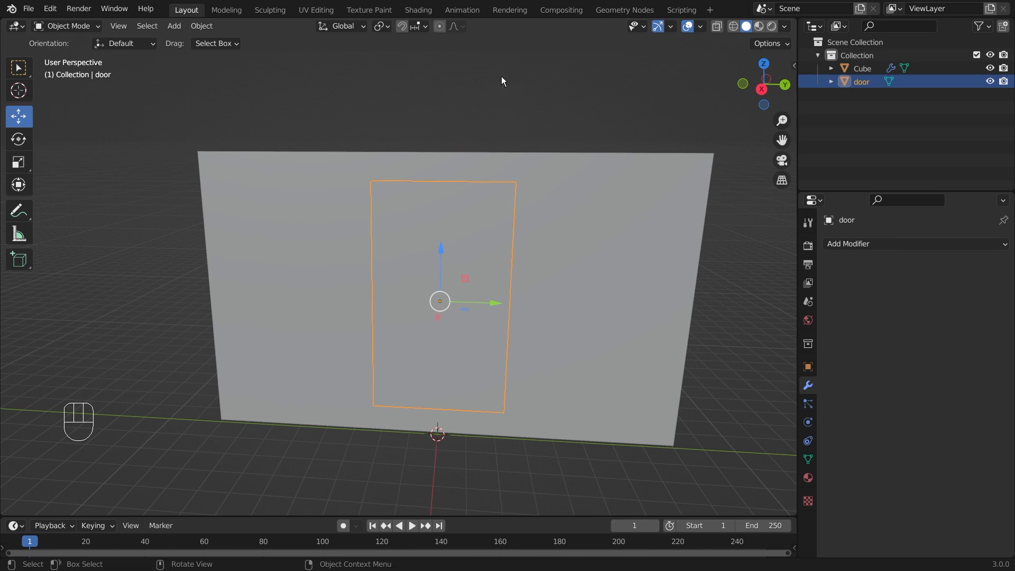
{"action": "key", "text": "Tab"}
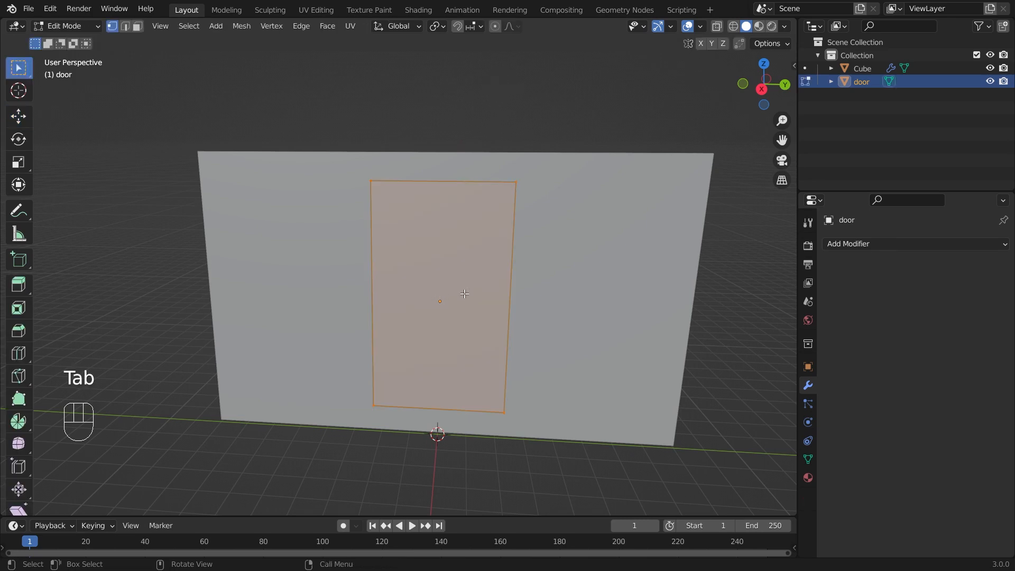
{"action": "middle_click_drag", "start_coordinate": [454, 295], "coordinate": [456, 211]}
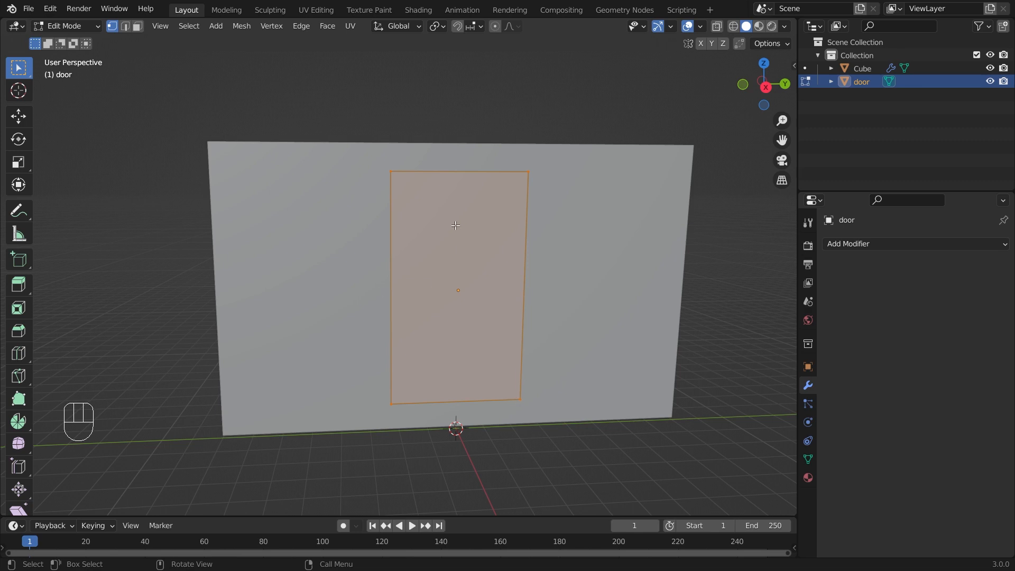
{"action": "right_click", "coordinate": [455, 225]}
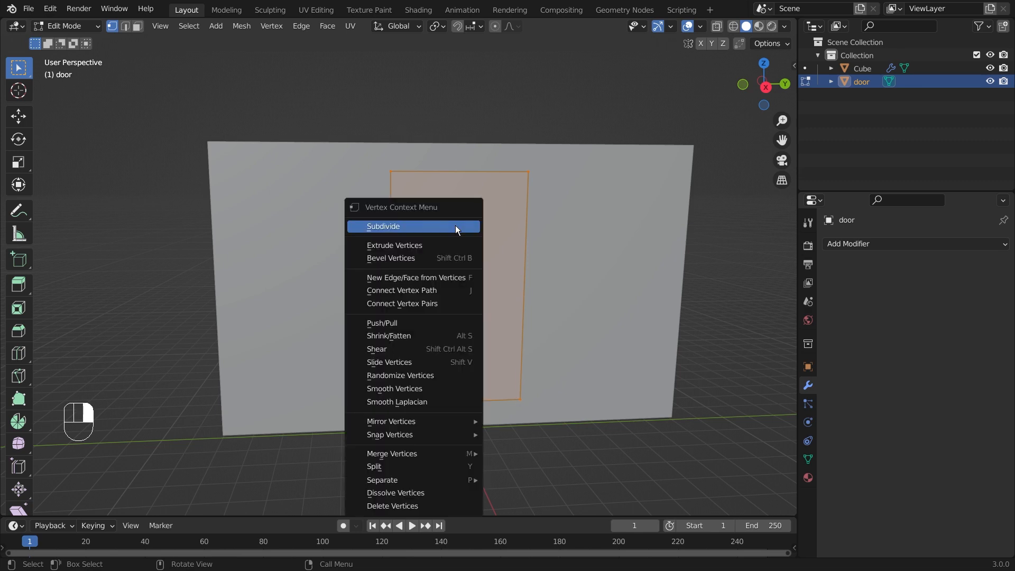
{"action": "left_click", "coordinate": [421, 227]}
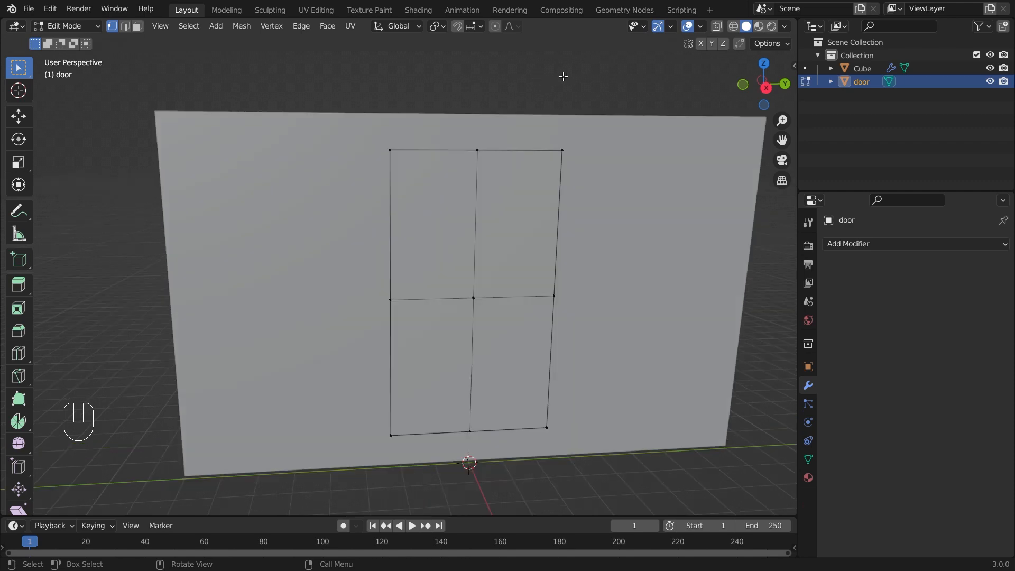
Step: Switch to face selection and select the four front faces of the door
{"action": "left_click", "coordinate": [585, 67]}
{"action": "left_click", "coordinate": [138, 27]}
{"action": "left_click", "coordinate": [452, 218]}
{"action": "left_click", "coordinate": [544, 219]}
{"action": "left_click", "coordinate": [520, 81]}
{"action": "left_click", "coordinate": [428, 210]}
{"action": "left_click", "coordinate": [531, 224], "text": "shift"}
{"action": "left_click", "coordinate": [484, 342], "text": "shift"}
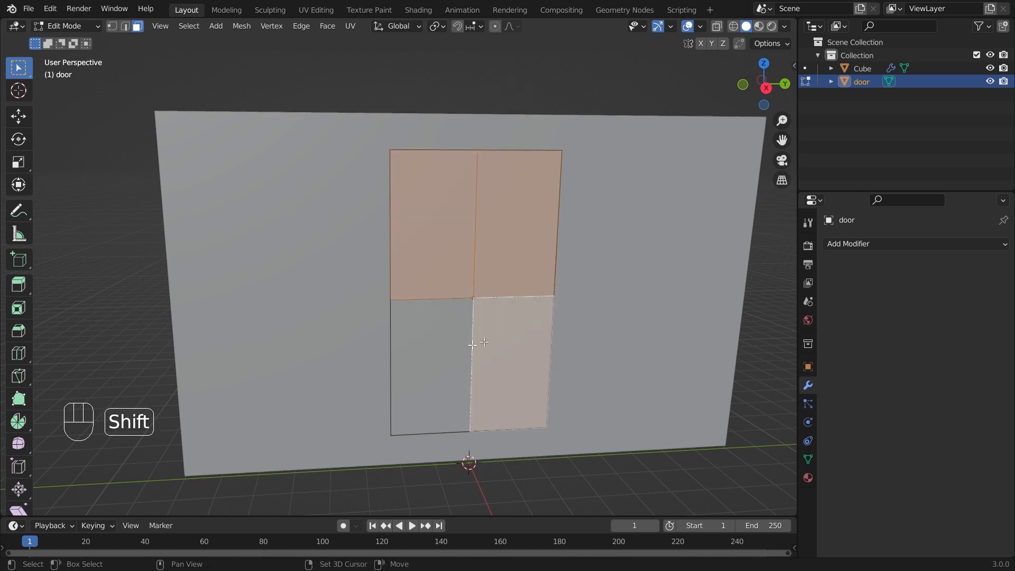
{"action": "left_click", "coordinate": [453, 347], "text": "shift"}
Step: Try insetting the four selected front faces together as one region, and undo the inset
{"action": "middle_click_drag", "start_coordinate": [497, 246], "coordinate": [523, 214]}
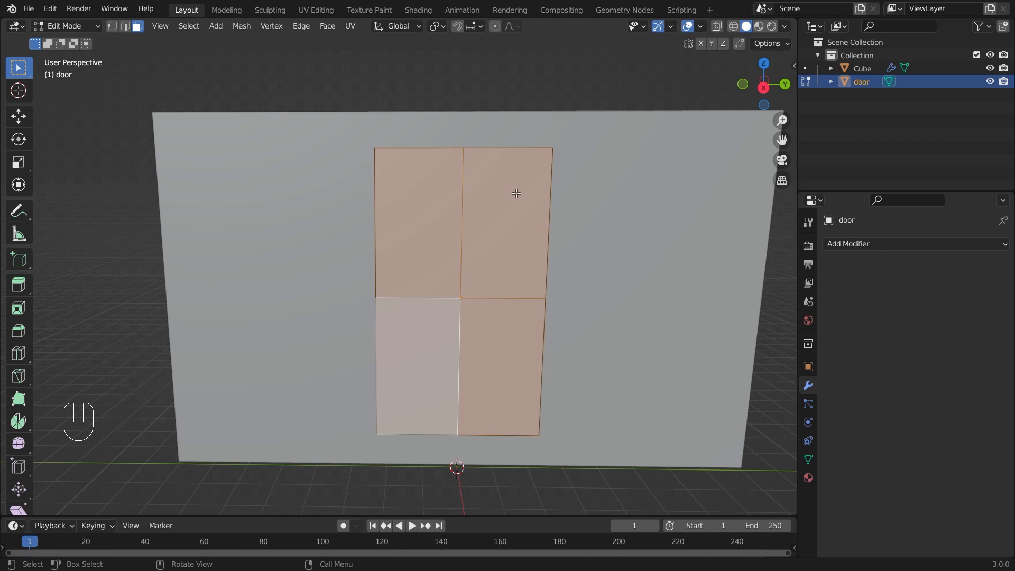
{"action": "key", "text": "i"}
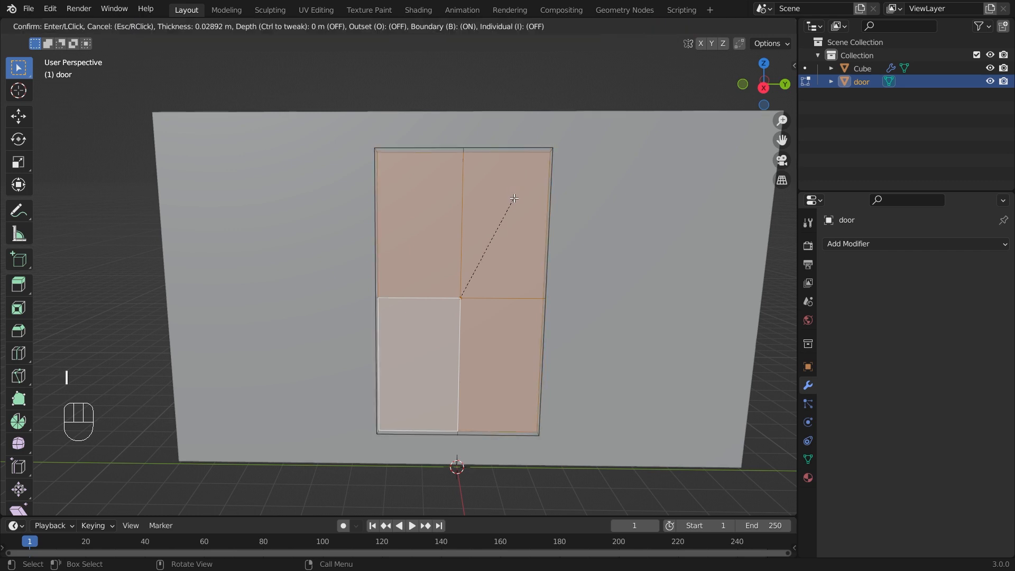
{"action": "left_click", "coordinate": [479, 207]}
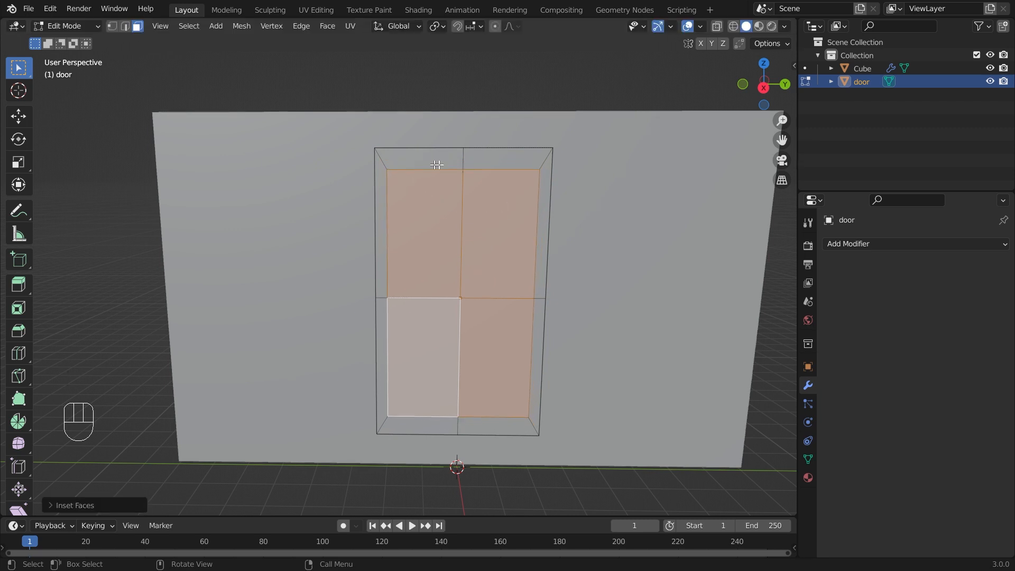
{"action": "key", "text": "ctrl+z"}
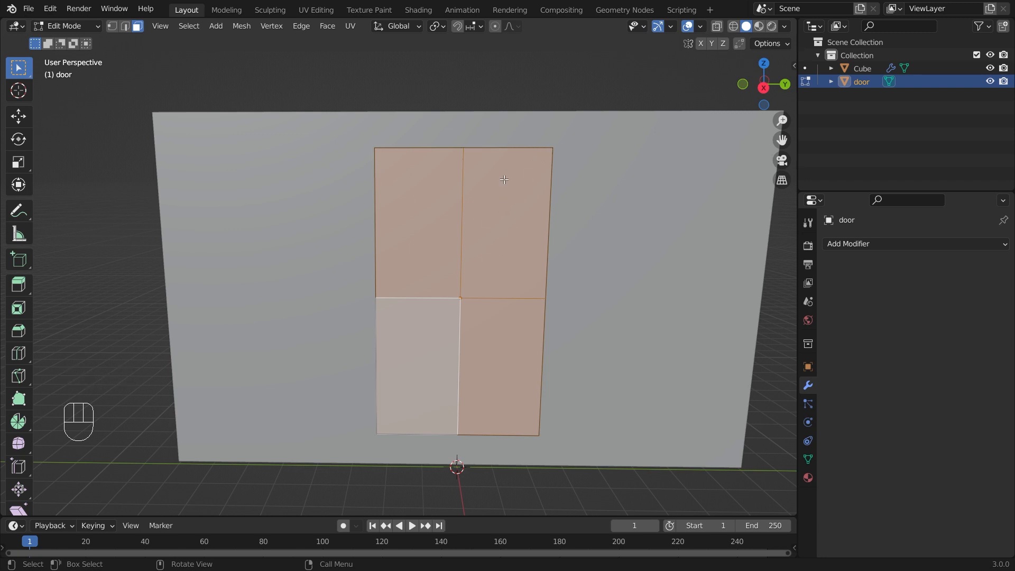
Step: Inset the door's four front faces individually by about 0.08 m and clear the selection
{"action": "key", "text": "i"}
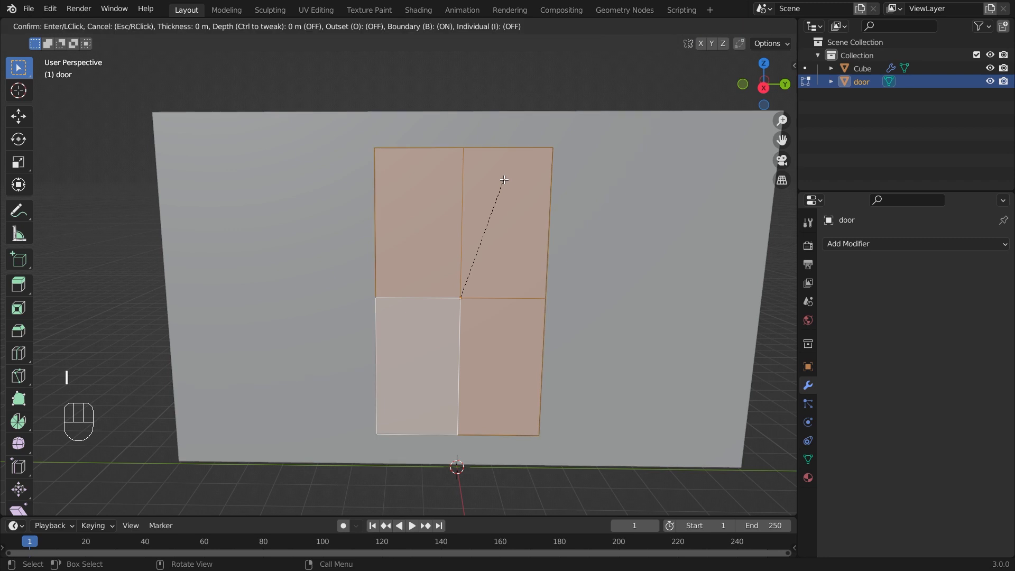
{"action": "key", "text": "i"}
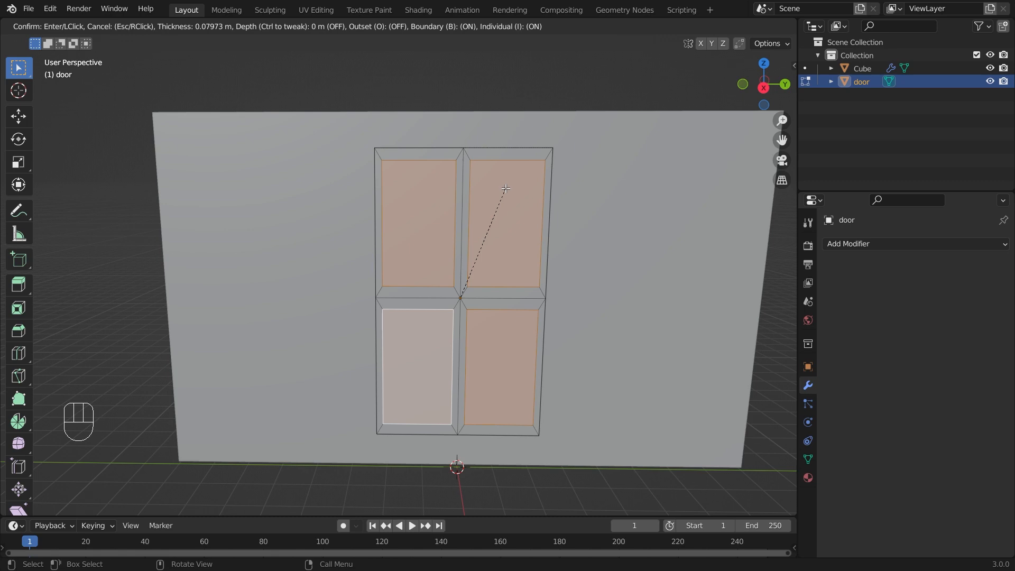
{"action": "left_click", "coordinate": [505, 189]}
{"action": "middle_click_drag", "start_coordinate": [623, 215], "coordinate": [418, 216]}
{"action": "key", "text": "alt+a"}
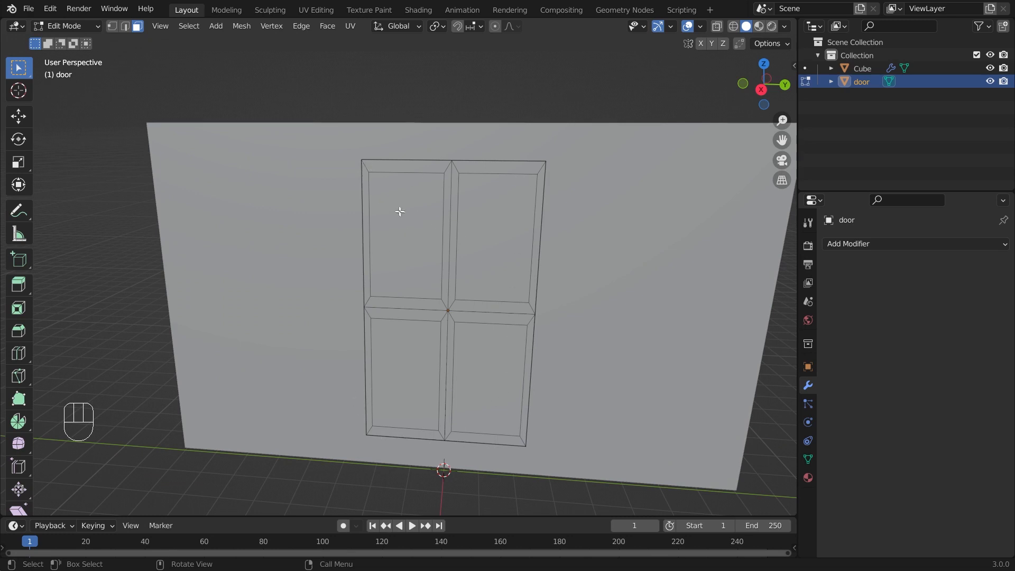
Step: Select all front faces of the door, including the inset panels and every border face around them
{"action": "left_click_drag", "start_coordinate": [367, 166], "coordinate": [530, 423]}
{"action": "scroll", "coordinate": [551, 257], "scroll_direction": "up", "scroll_amount": 2}
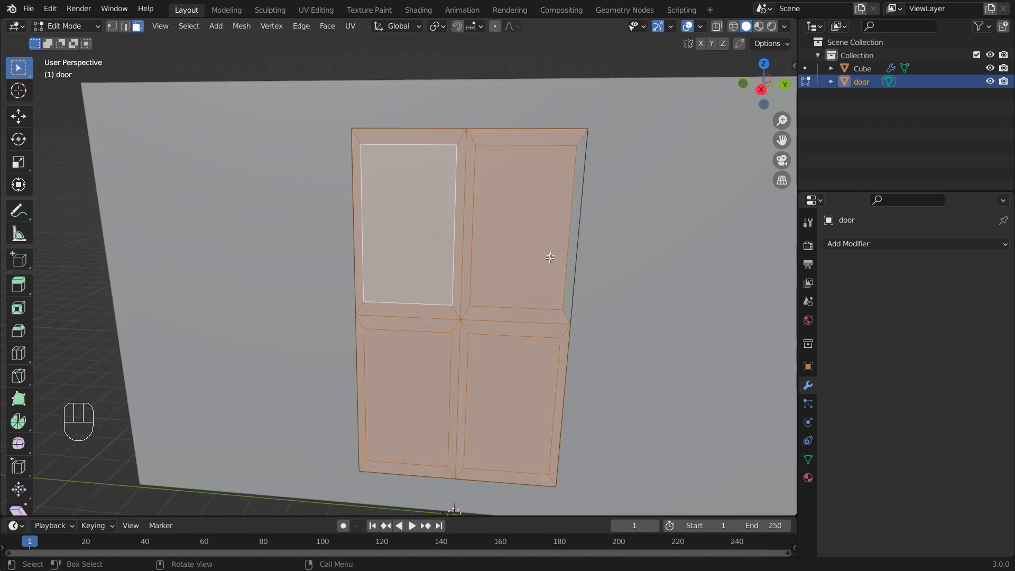
{"action": "key", "text": "shift"}
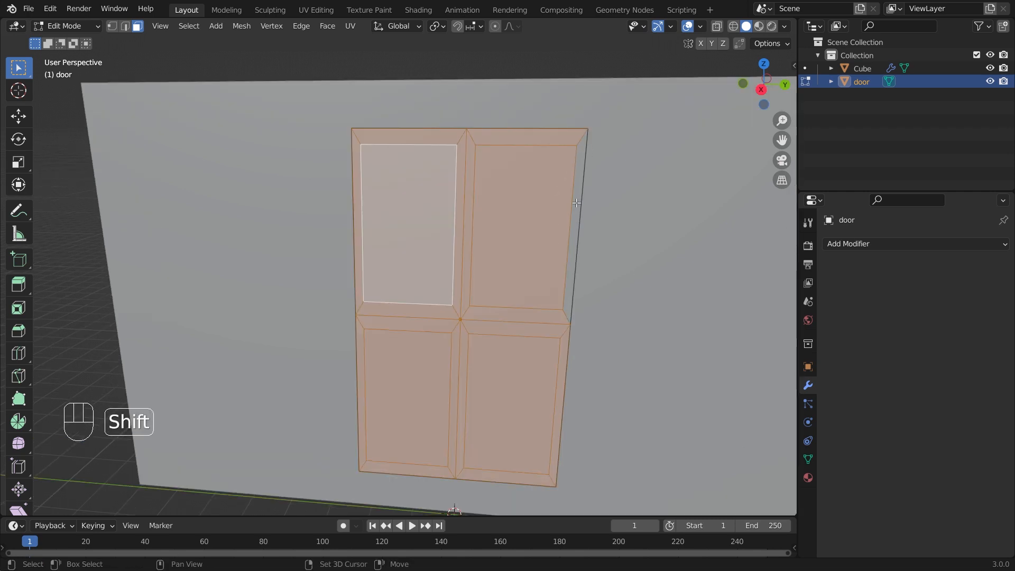
{"action": "middle_click_drag", "start_coordinate": [576, 203], "coordinate": [614, 211]}
{"action": "scroll", "coordinate": [517, 161], "scroll_direction": "up", "scroll_amount": 1}
Step: Try extruding the door's front faces outward by about 0.17 m, and undo the extrusion
{"action": "key", "text": "e"}
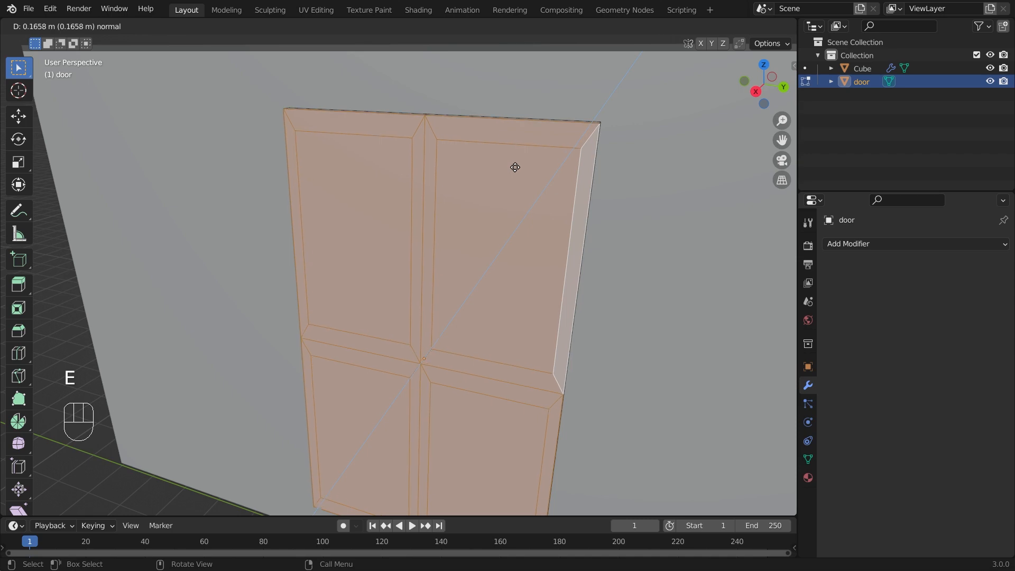
{"action": "left_click", "coordinate": [514, 167]}
{"action": "middle_click_drag", "start_coordinate": [515, 169], "coordinate": [465, 250]}
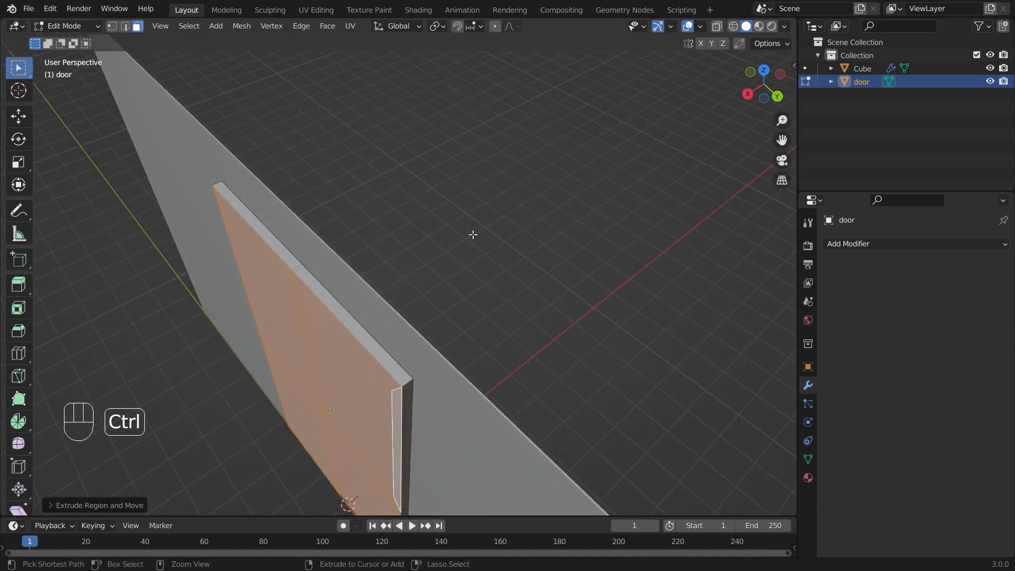
{"action": "key", "text": "ctrl+z"}
Step: Extrude the door's front faces outward by about 0.075 m and clear the selection
{"action": "key", "text": "e"}
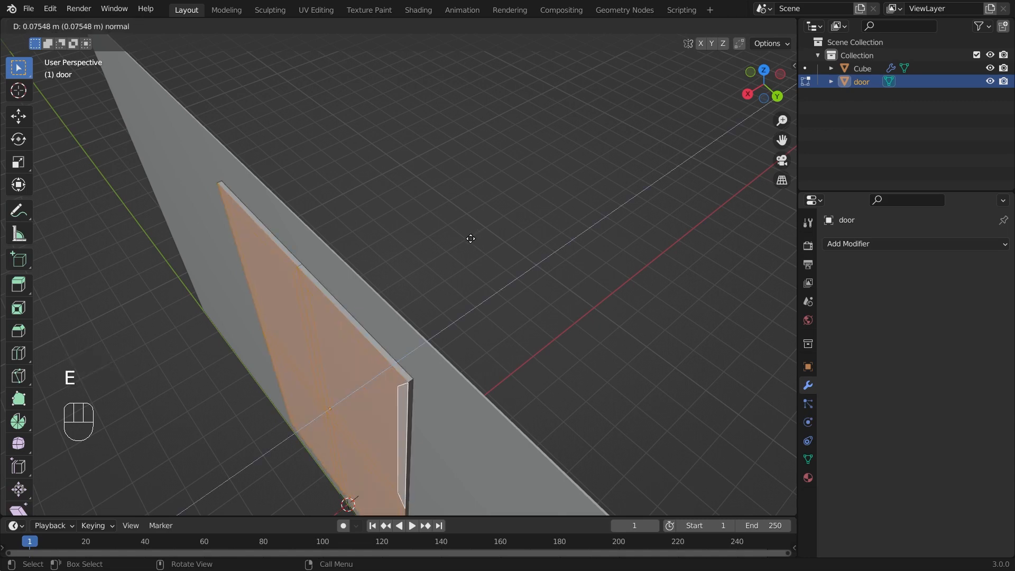
{"action": "left_click", "coordinate": [470, 239]}
{"action": "middle_click_drag", "start_coordinate": [359, 318], "coordinate": [446, 262]}
{"action": "left_click", "coordinate": [562, 144]}
Step: Select the four inset door panels, extrude them outward by about 0.03 m and clear the selection
{"action": "left_click", "coordinate": [413, 214]}
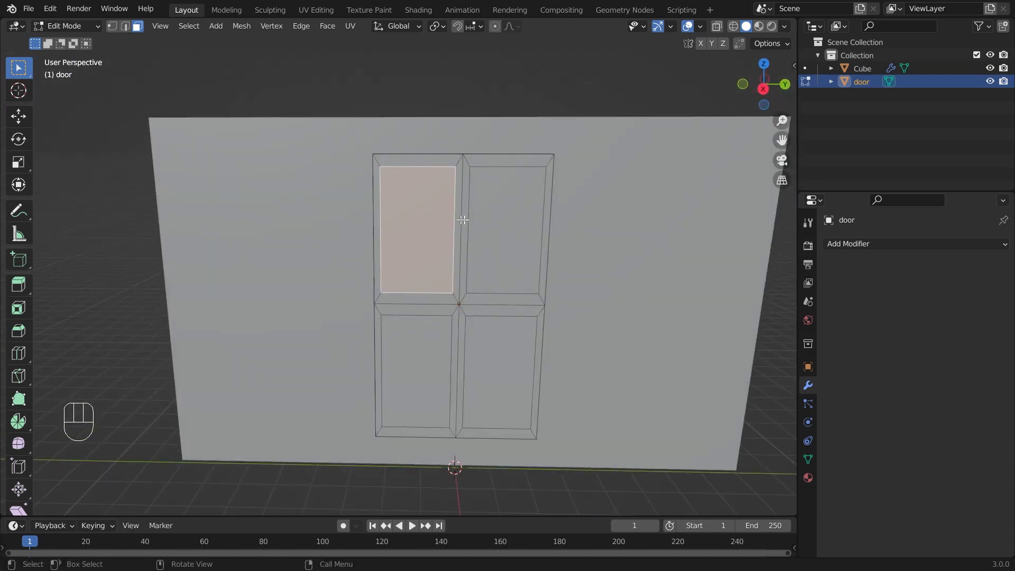
{"action": "left_click", "coordinate": [502, 217], "text": "shift"}
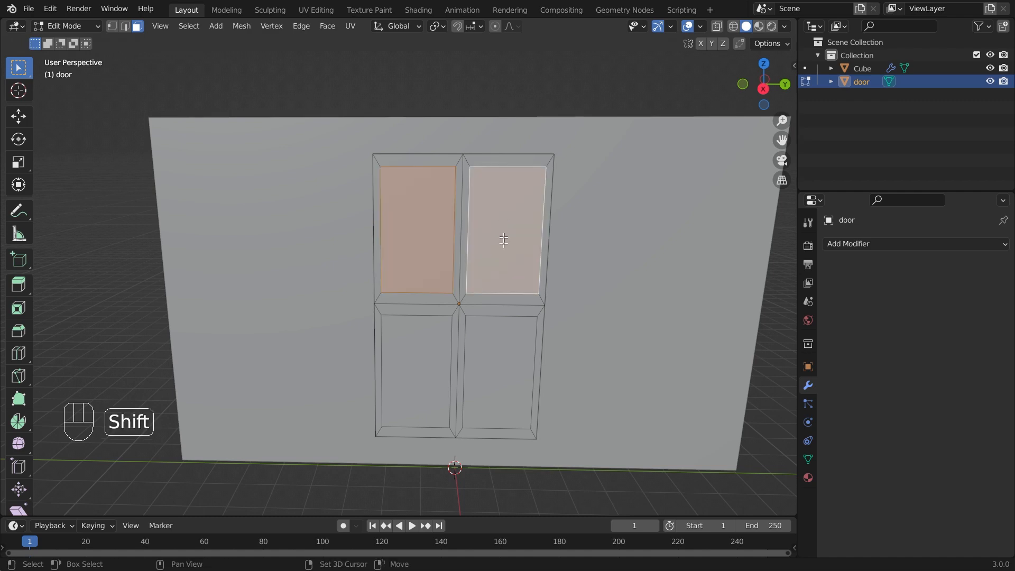
{"action": "left_click", "coordinate": [485, 395], "text": "shift"}
{"action": "left_click", "coordinate": [416, 371], "text": "shift"}
{"action": "middle_click_drag", "start_coordinate": [416, 371], "coordinate": [393, 304]}
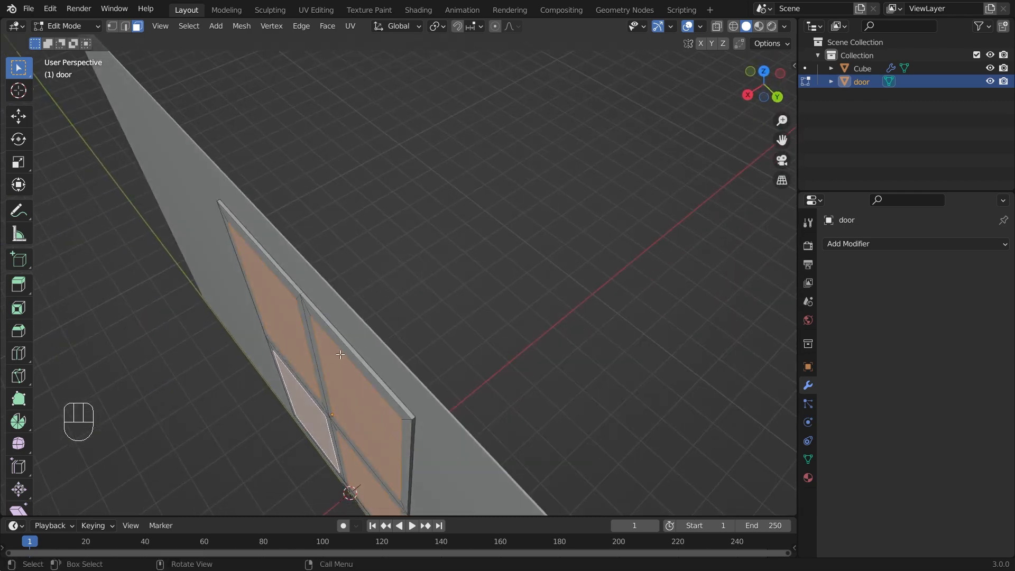
{"action": "key", "text": "e"}
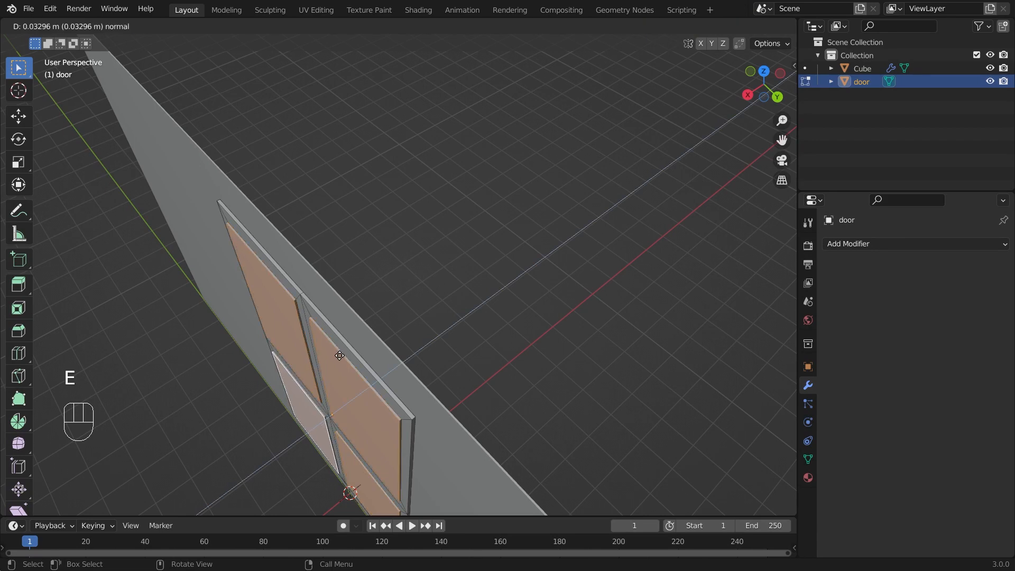
{"action": "left_click", "coordinate": [339, 355]}
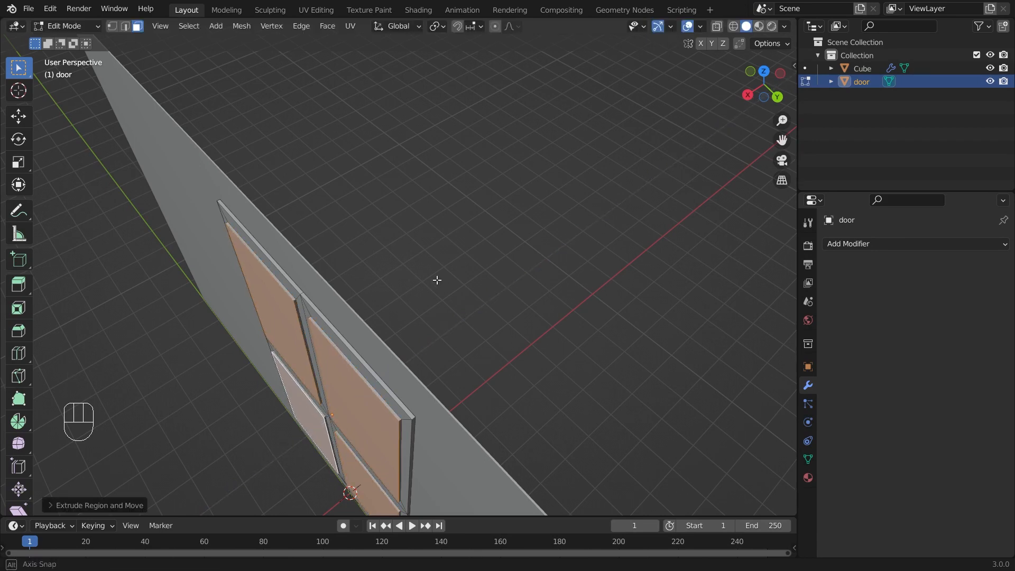
{"action": "middle_click_drag", "start_coordinate": [437, 281], "coordinate": [516, 236]}
{"action": "scroll", "coordinate": [432, 288], "scroll_direction": "up", "scroll_amount": 3}
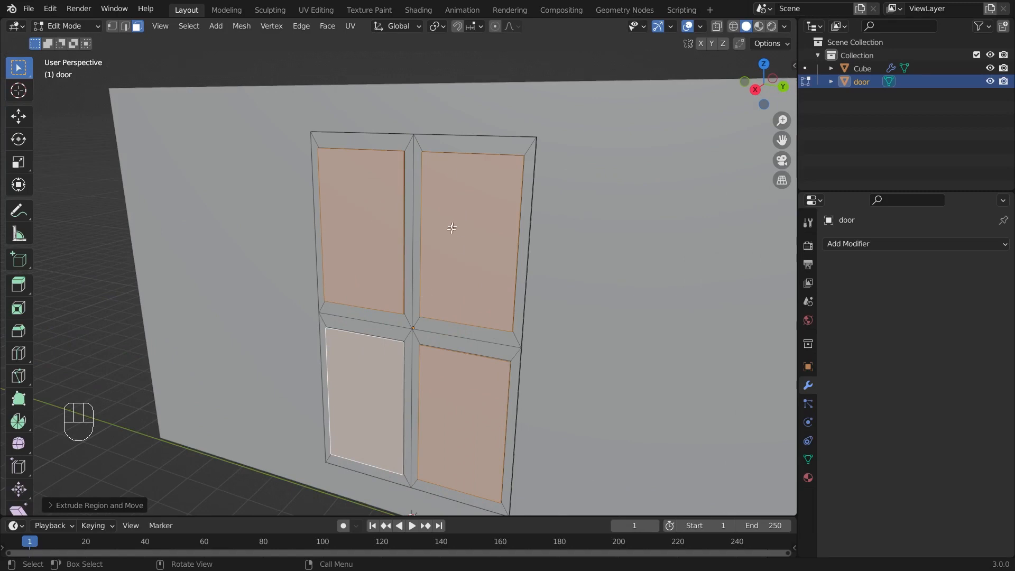
{"action": "scroll", "coordinate": [443, 247], "scroll_direction": "down", "scroll_amount": 4}
{"action": "left_click", "coordinate": [472, 133]}
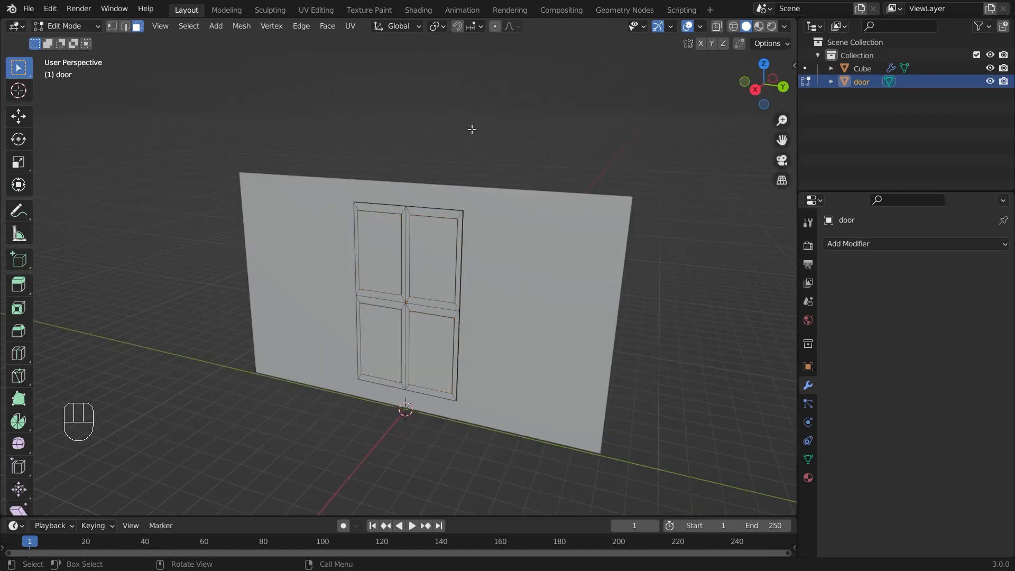
Step: Return to Object Mode and examine the panelled door in the wall with nothing selected
{"action": "key", "text": "Tab"}
{"action": "middle_click_drag", "start_coordinate": [477, 294], "coordinate": [461, 262]}
{"action": "middle_click_drag", "start_coordinate": [404, 300], "coordinate": [508, 259]}
{"action": "left_click", "coordinate": [590, 453]}
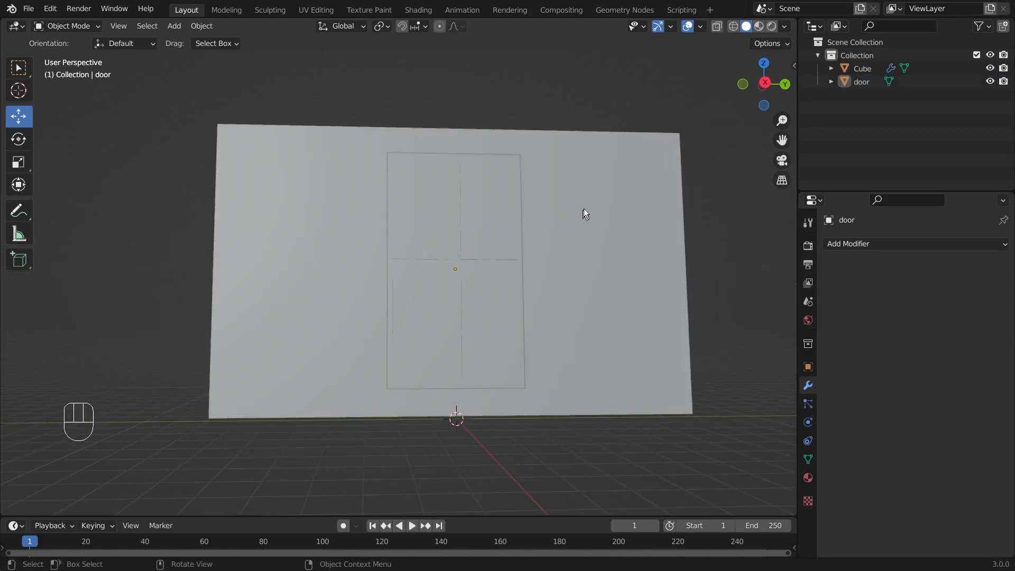
{"action": "middle_click_drag", "start_coordinate": [586, 214], "coordinate": [605, 283]}
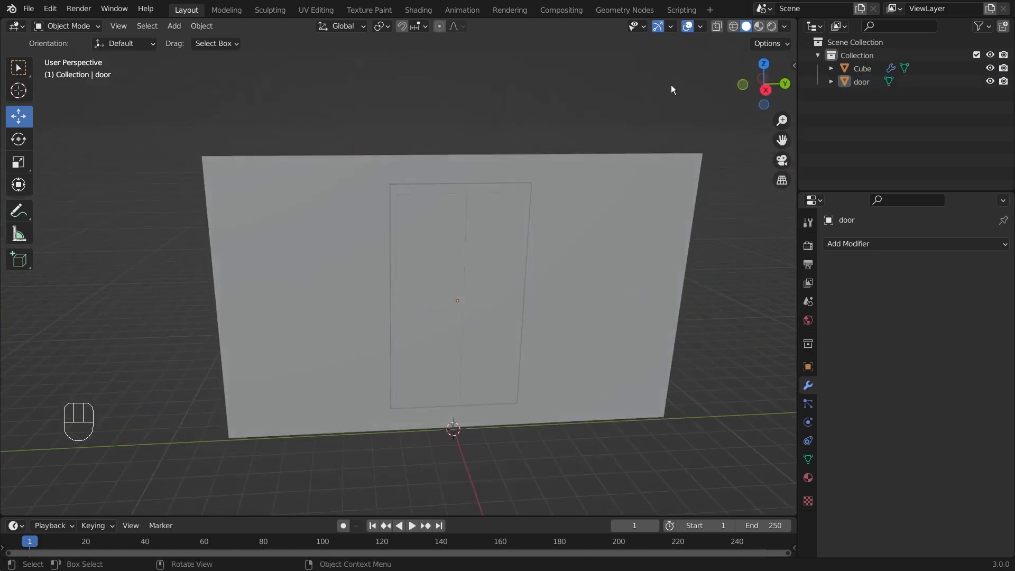
Step: Switch the viewport shading to Material Preview and select the door
{"action": "left_click", "coordinate": [759, 27]}
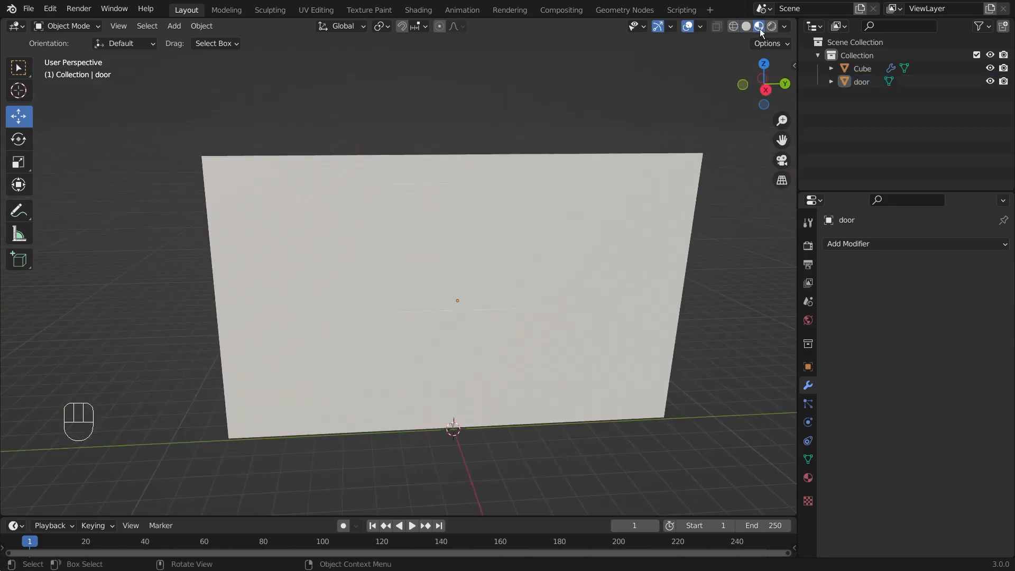
{"action": "middle_click_drag", "start_coordinate": [648, 270], "coordinate": [518, 319]}
{"action": "left_click", "coordinate": [444, 284]}
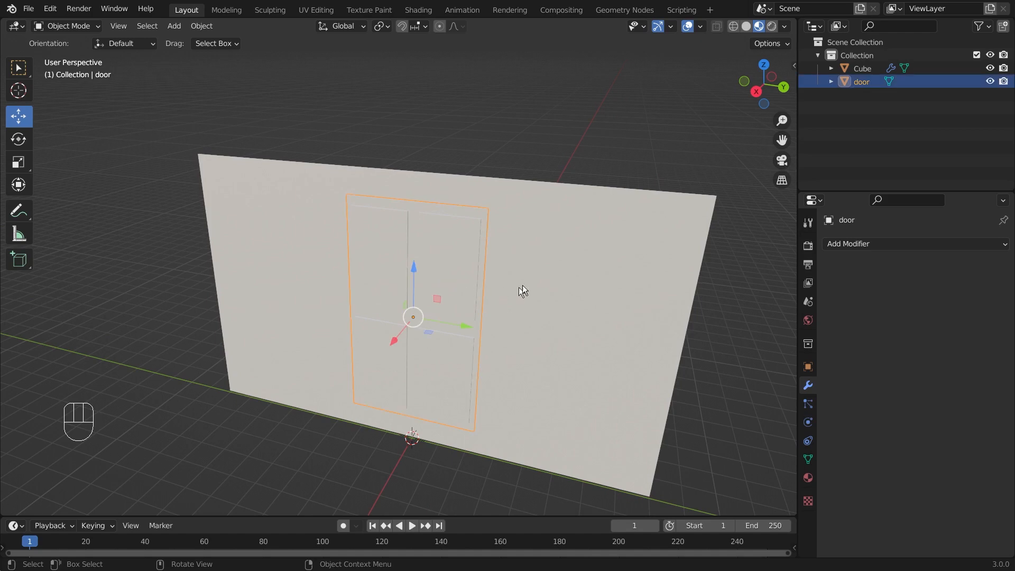
{"action": "middle_click_drag", "start_coordinate": [550, 284], "coordinate": [589, 269]}
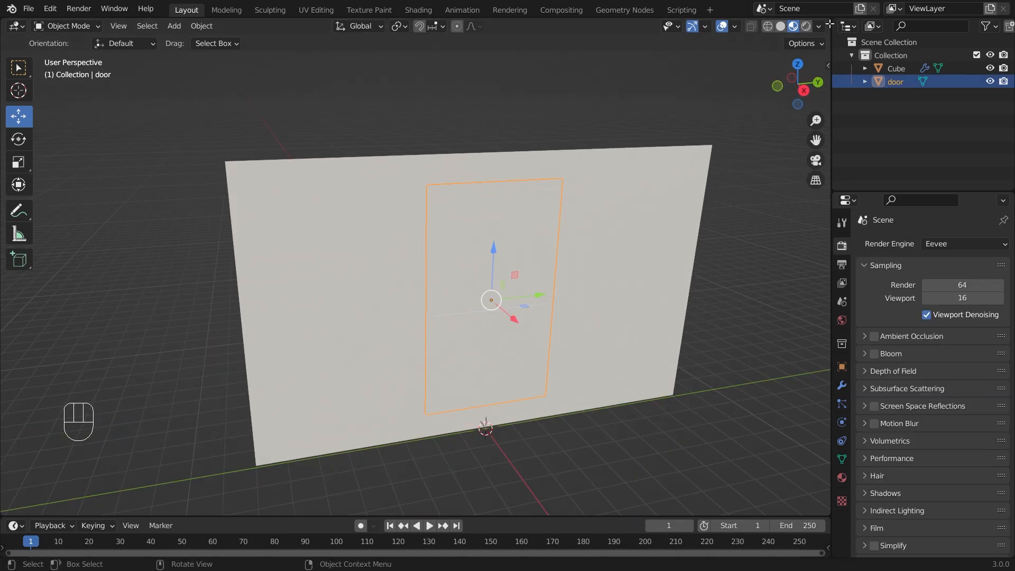
Step: Split the 3D viewport vertically into two side-by-side areas
{"action": "left_click_drag", "start_coordinate": [827, 21], "coordinate": [595, 45]}
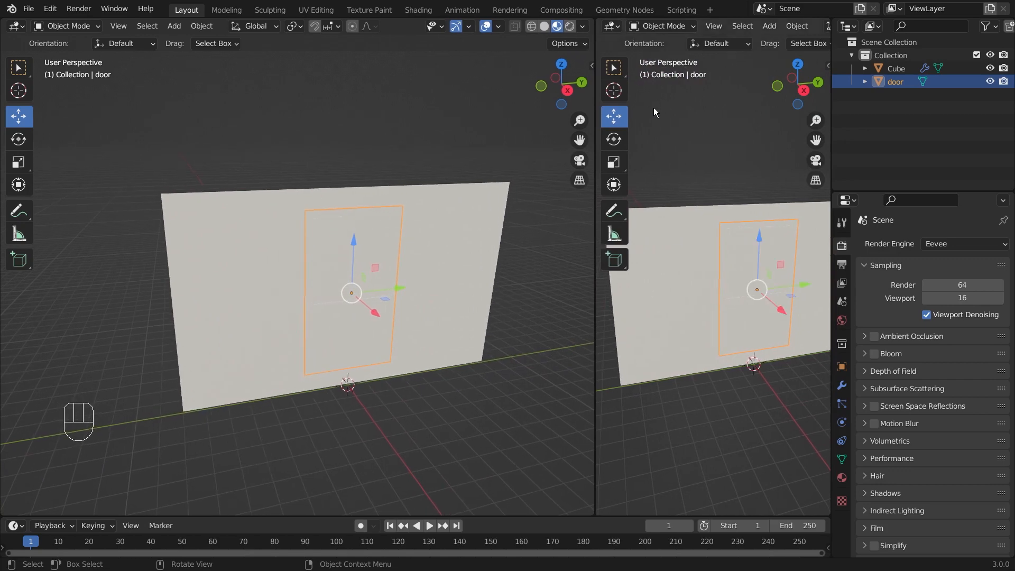
Step: Turn the new second area into an Asset Browser showing the demo_file library and widen it
{"action": "left_click", "coordinate": [612, 26]}
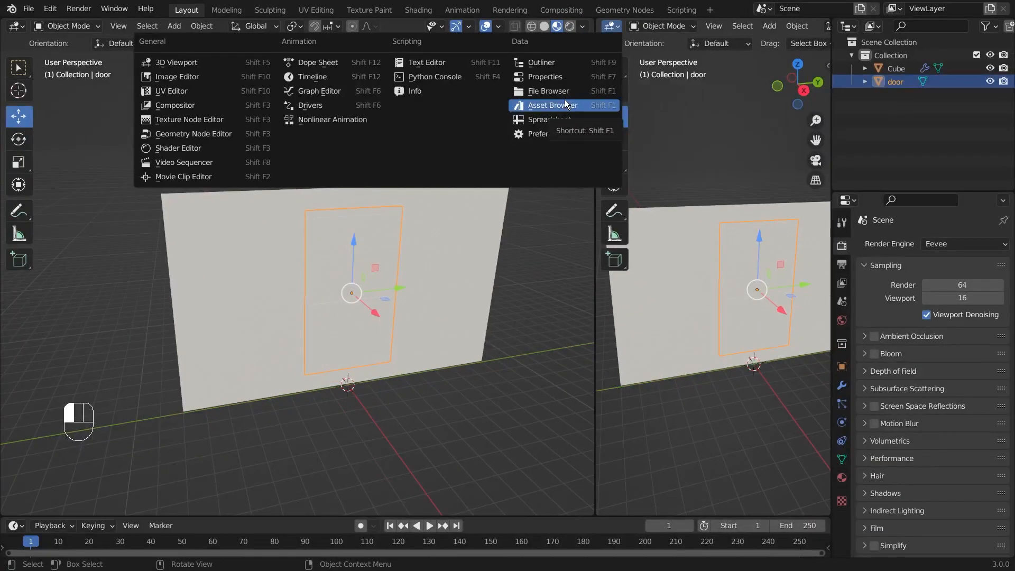
{"action": "left_click", "coordinate": [565, 104]}
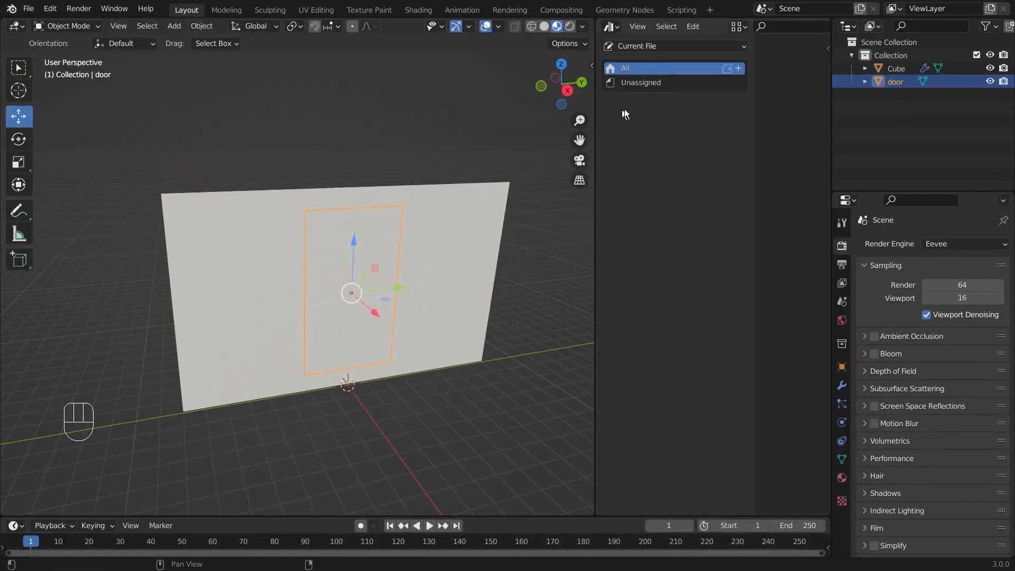
{"action": "left_click", "coordinate": [651, 46]}
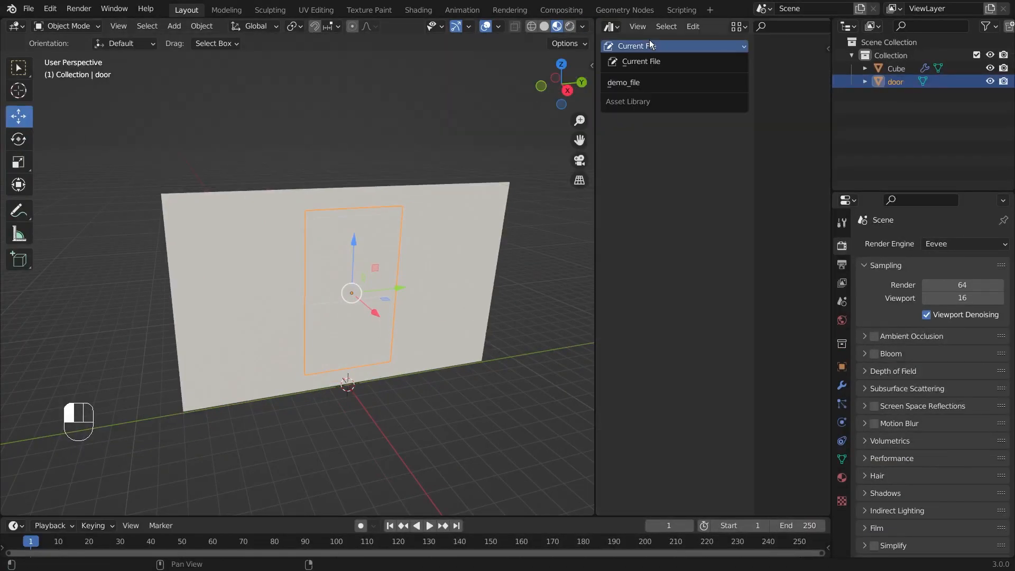
{"action": "left_click", "coordinate": [637, 81]}
{"action": "left_click_drag", "start_coordinate": [593, 258], "coordinate": [523, 257]}
Step: Browse the library assets, filter them to the Wood materials and apply Wood 5 to the door
{"action": "scroll", "coordinate": [770, 234], "scroll_direction": "down", "scroll_amount": 2}
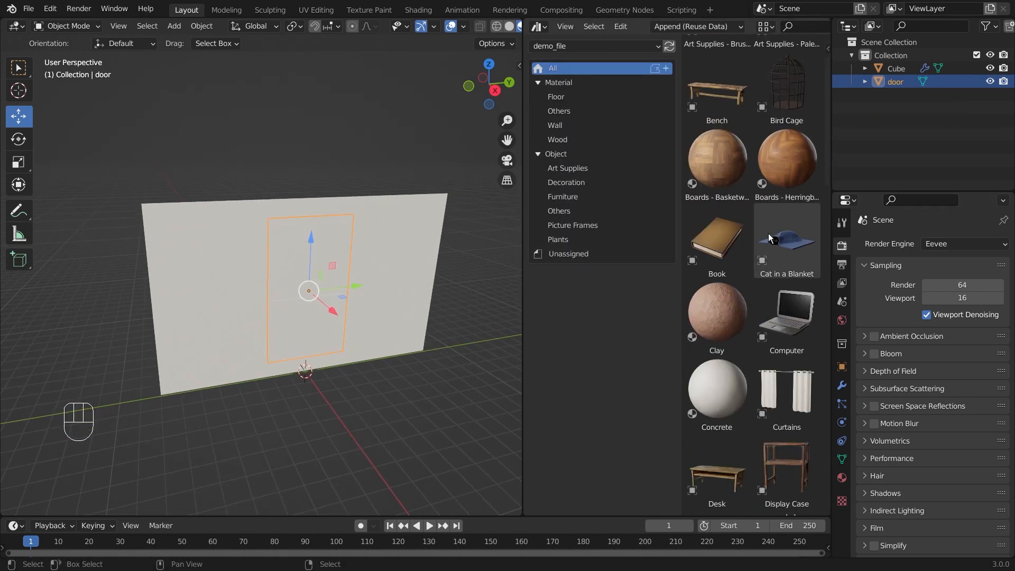
{"action": "scroll", "coordinate": [768, 233], "scroll_direction": "down", "scroll_amount": 3}
{"action": "scroll", "coordinate": [766, 233], "scroll_direction": "down", "scroll_amount": 2}
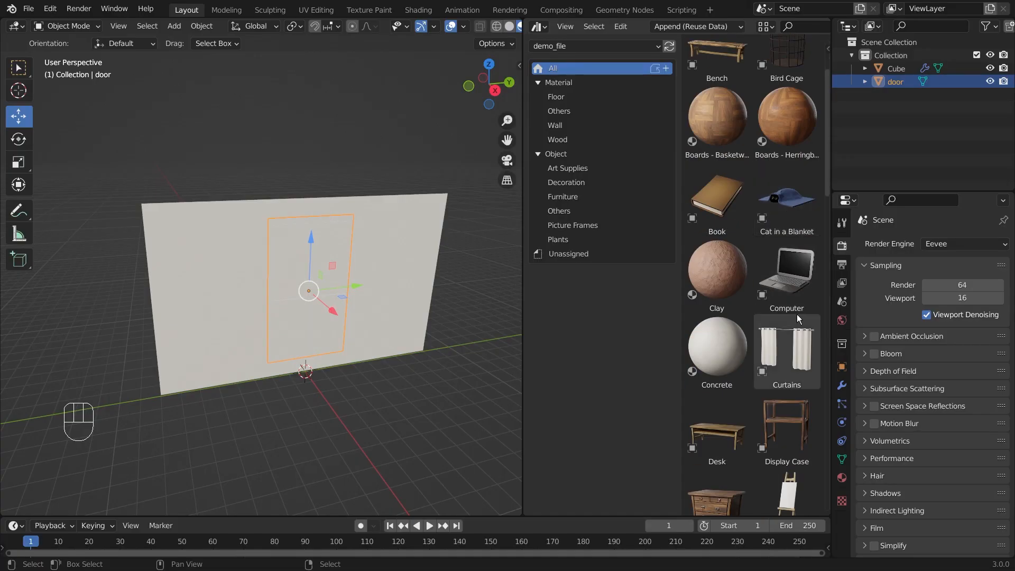
{"action": "scroll", "coordinate": [797, 314], "scroll_direction": "down", "scroll_amount": 3}
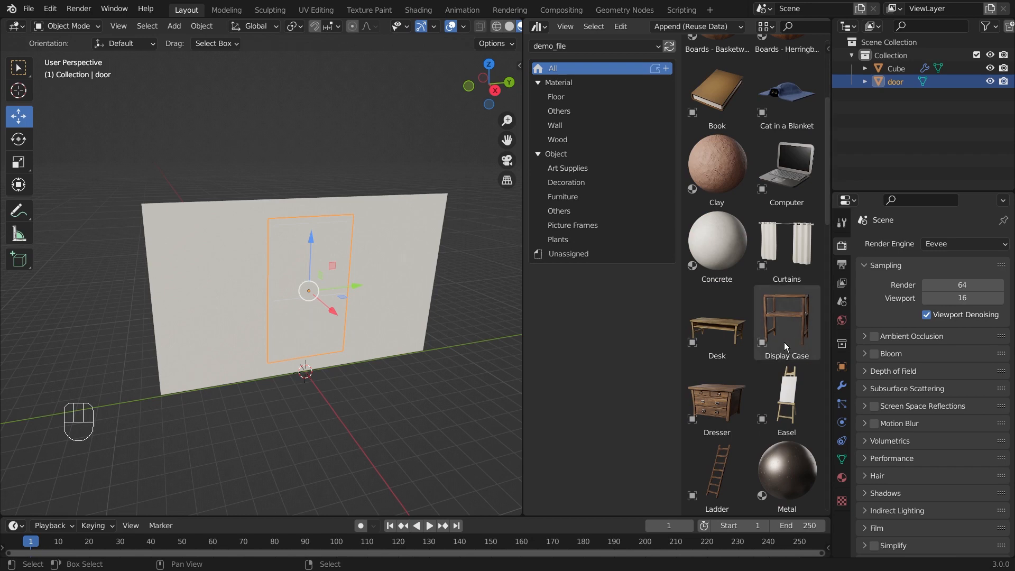
{"action": "scroll", "coordinate": [784, 341], "scroll_direction": "up", "scroll_amount": 6}
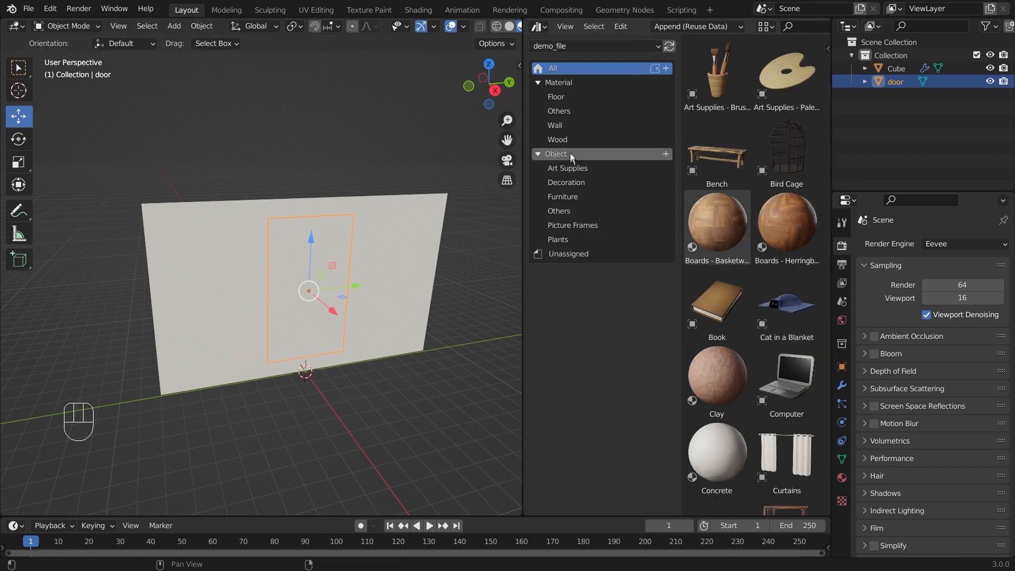
{"action": "left_click", "coordinate": [570, 86]}
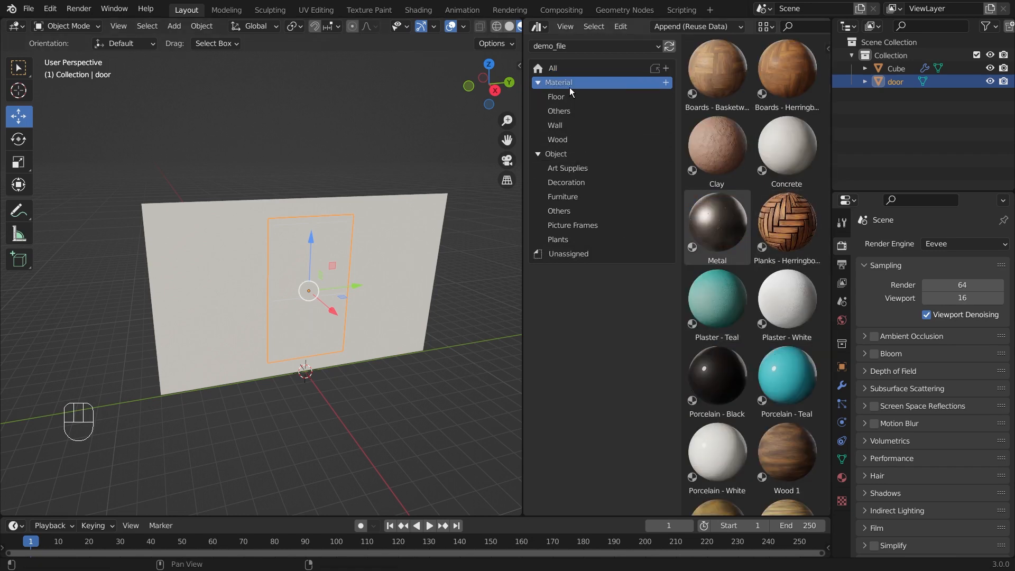
{"action": "left_click", "coordinate": [572, 140]}
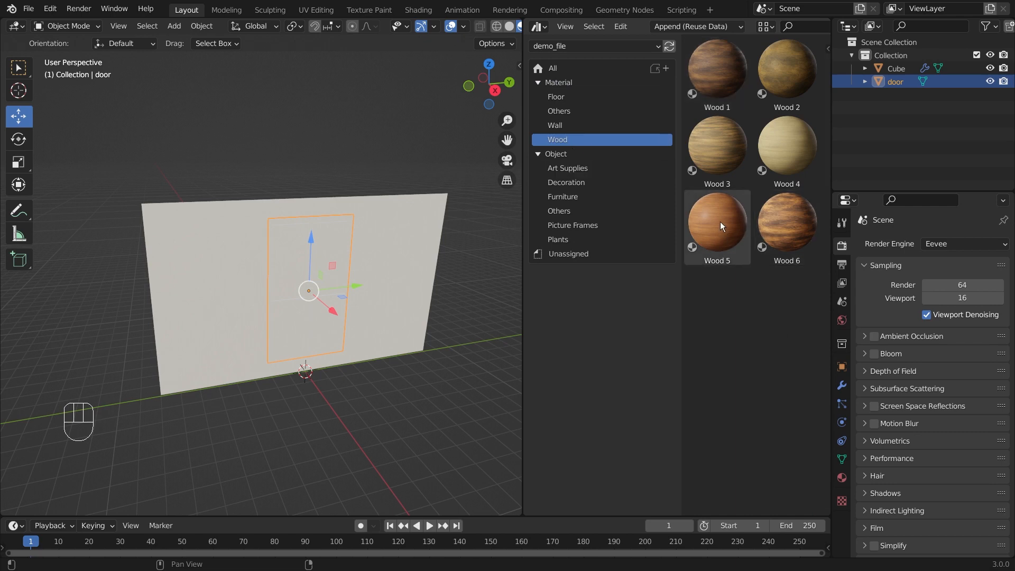
{"action": "left_click_drag", "start_coordinate": [720, 221], "coordinate": [305, 285]}
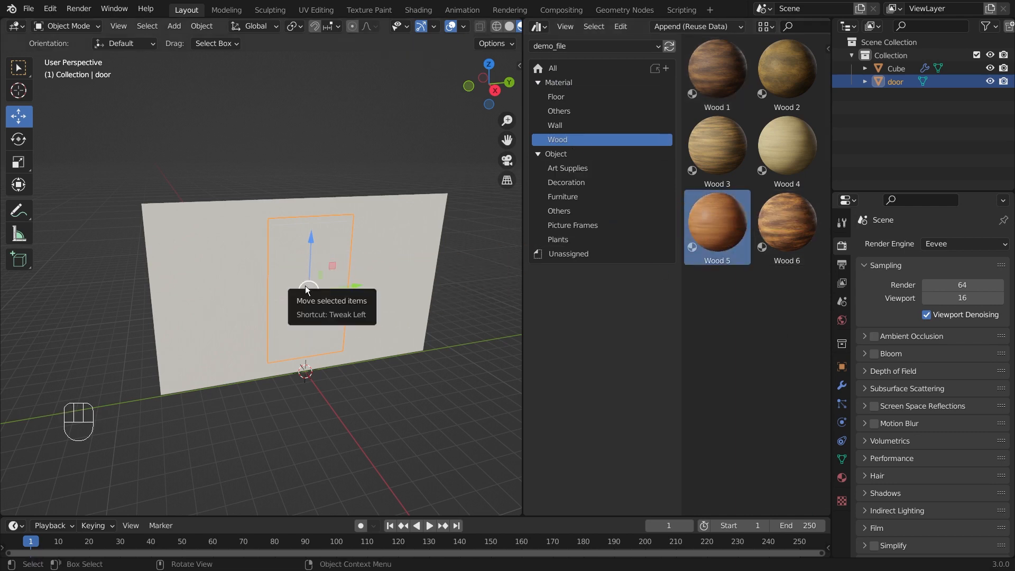
{"action": "scroll", "coordinate": [350, 285], "scroll_direction": "up", "scroll_amount": 1}
{"action": "scroll", "coordinate": [350, 286], "scroll_direction": "up", "scroll_amount": 1}
{"action": "mouse_move", "coordinate": [454, 245]}
{"action": "middle_mouse_down"}
{"action": "mouse_move", "coordinate": [391, 245]}
{"action": "mouse_move", "coordinate": [441, 233]}
{"action": "middle_mouse_up"}
{"action": "scroll", "coordinate": [442, 233], "scroll_direction": "up", "scroll_amount": 1}
Step: Select the wall, apply the Plaster - White wall material to it and replace that with Concrete
{"action": "left_click", "coordinate": [173, 302]}
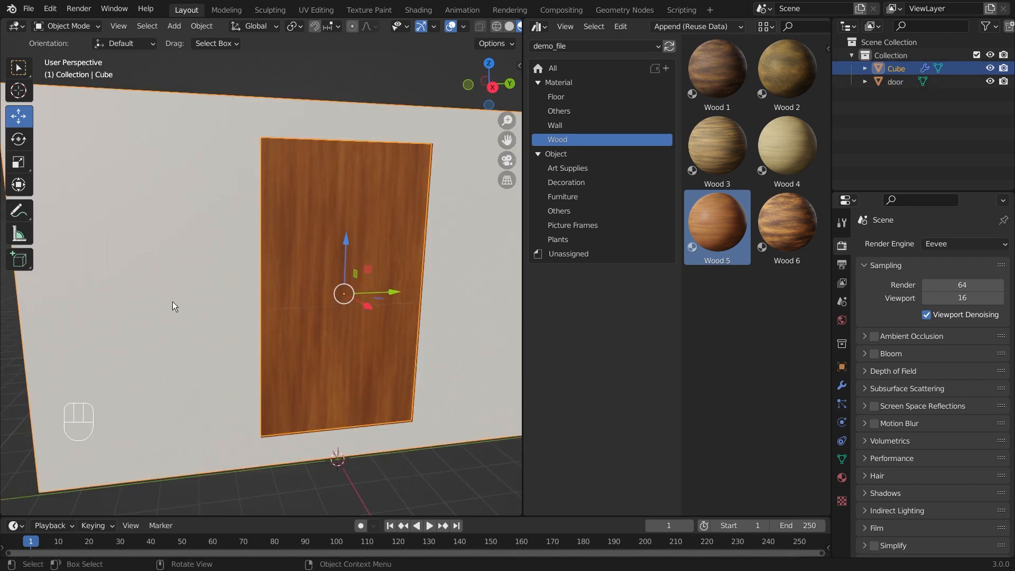
{"action": "left_click", "coordinate": [559, 124]}
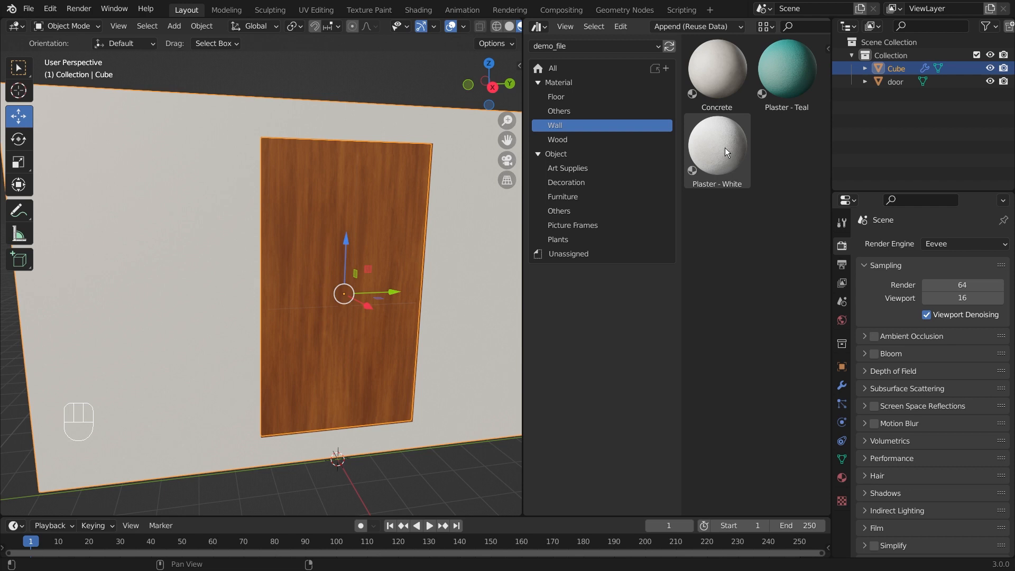
{"action": "left_click_drag", "start_coordinate": [725, 147], "coordinate": [170, 273]}
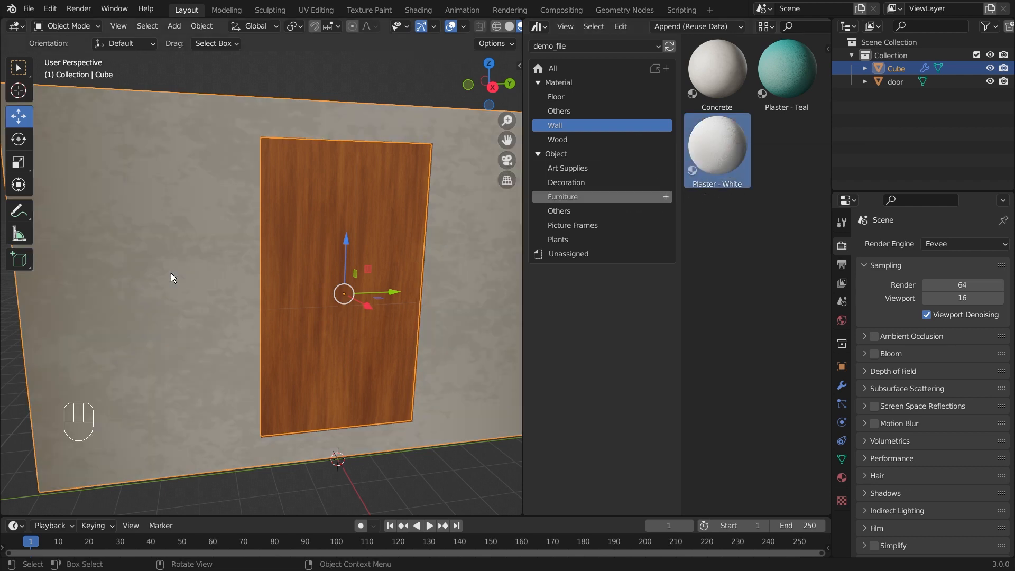
{"action": "middle_click_drag", "start_coordinate": [170, 273], "coordinate": [183, 288]}
{"action": "left_click_drag", "start_coordinate": [717, 70], "coordinate": [185, 243]}
{"action": "middle_click_drag", "start_coordinate": [185, 243], "coordinate": [296, 296]}
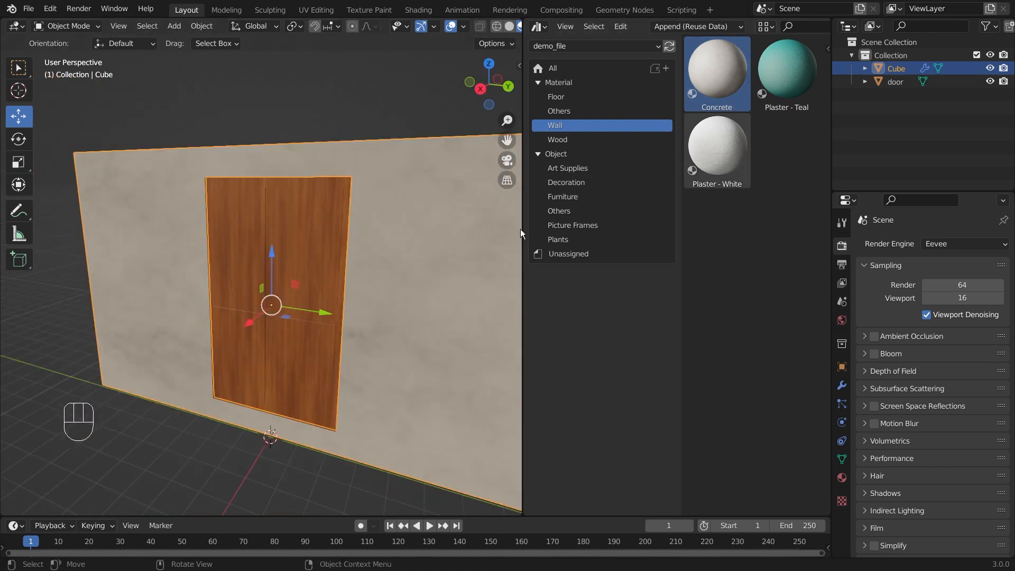
Step: Join the Asset Browser area back into the 3D viewport so that only one view remains
{"action": "left_click_drag", "start_coordinate": [520, 232], "coordinate": [608, 227]}
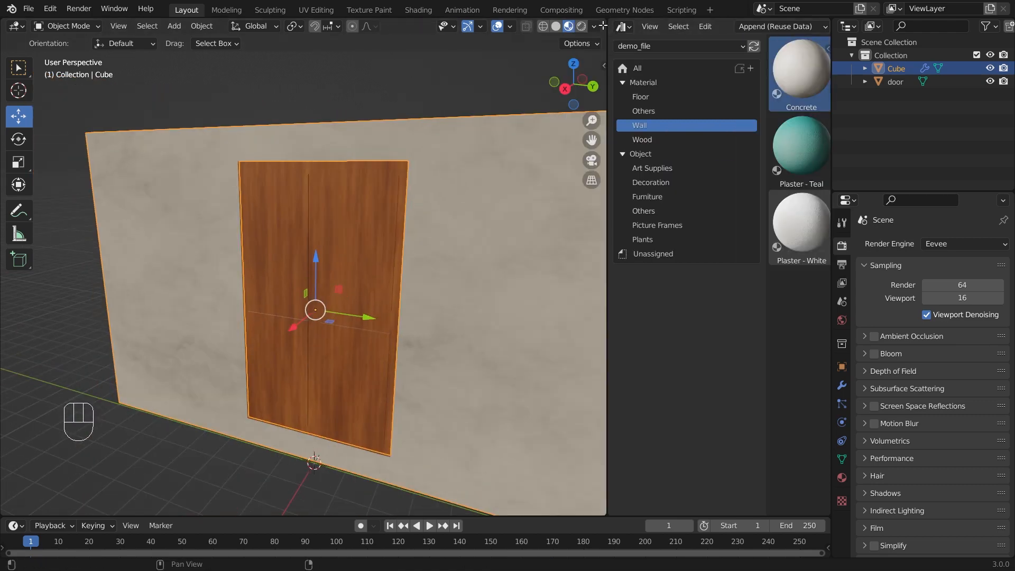
{"action": "left_click_drag", "start_coordinate": [602, 26], "coordinate": [653, 29]}
{"action": "scroll", "coordinate": [521, 248], "scroll_direction": "down", "scroll_amount": 4}
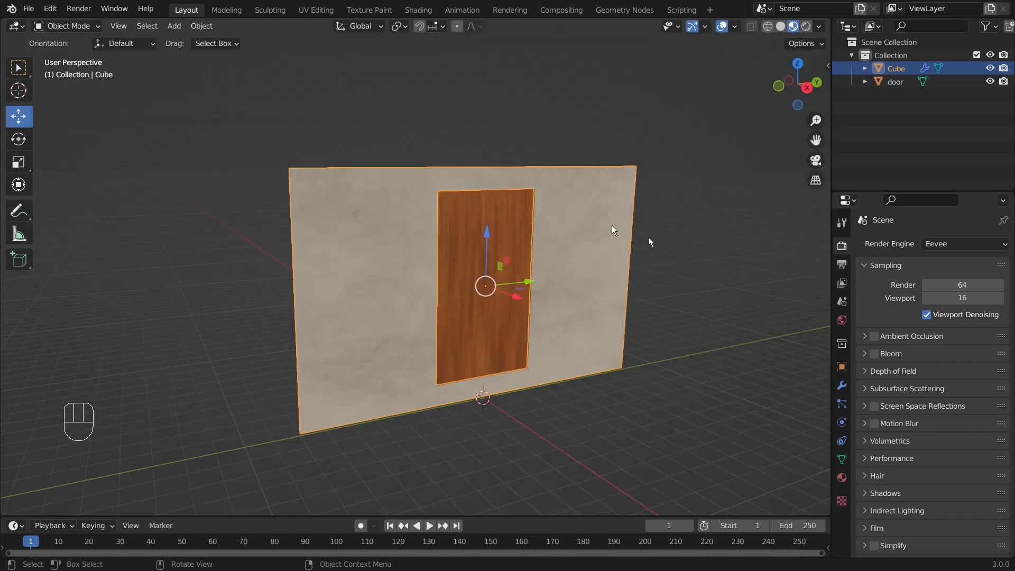
Step: Show the material properties, deselect the wall, and bring the door into Edit Mode
{"action": "left_click", "coordinate": [843, 482]}
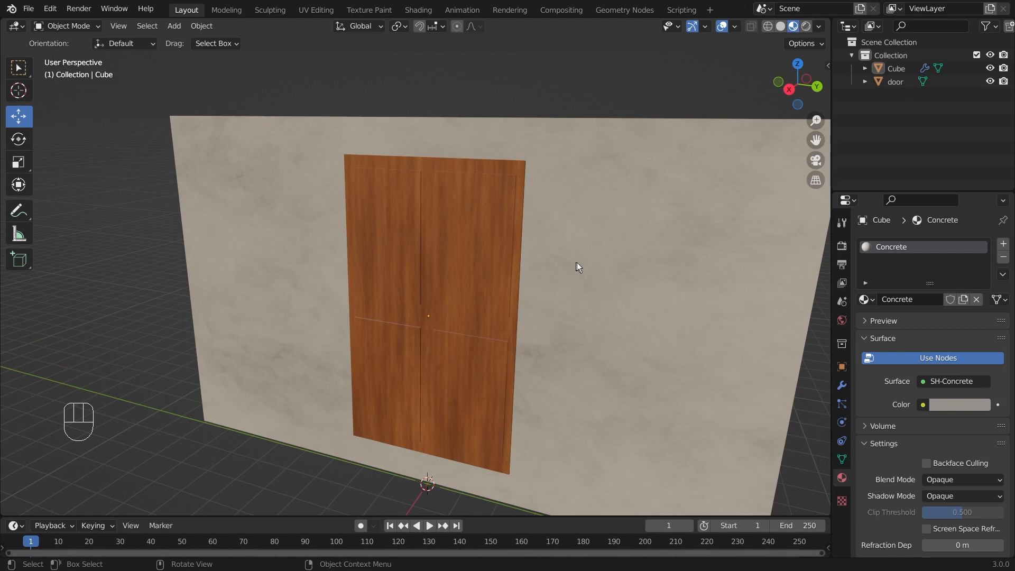
{"action": "middle_click_drag", "start_coordinate": [576, 262], "coordinate": [641, 261]}
{"action": "middle_click_drag", "start_coordinate": [690, 220], "coordinate": [455, 260], "text": "shift"}
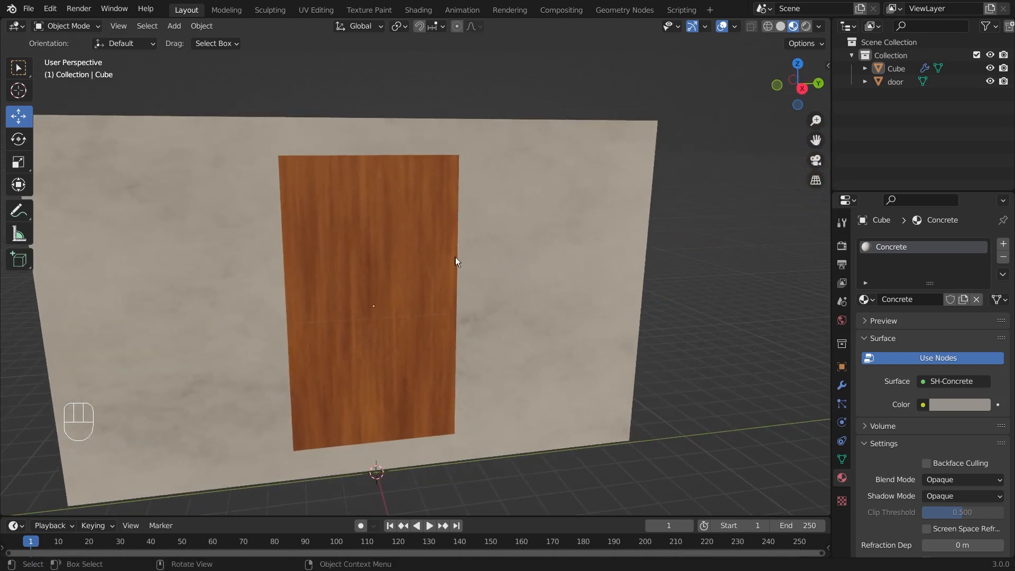
{"action": "middle_click_drag", "start_coordinate": [505, 198], "coordinate": [428, 264]}
{"action": "scroll", "coordinate": [427, 264], "scroll_direction": "down", "scroll_amount": 3}
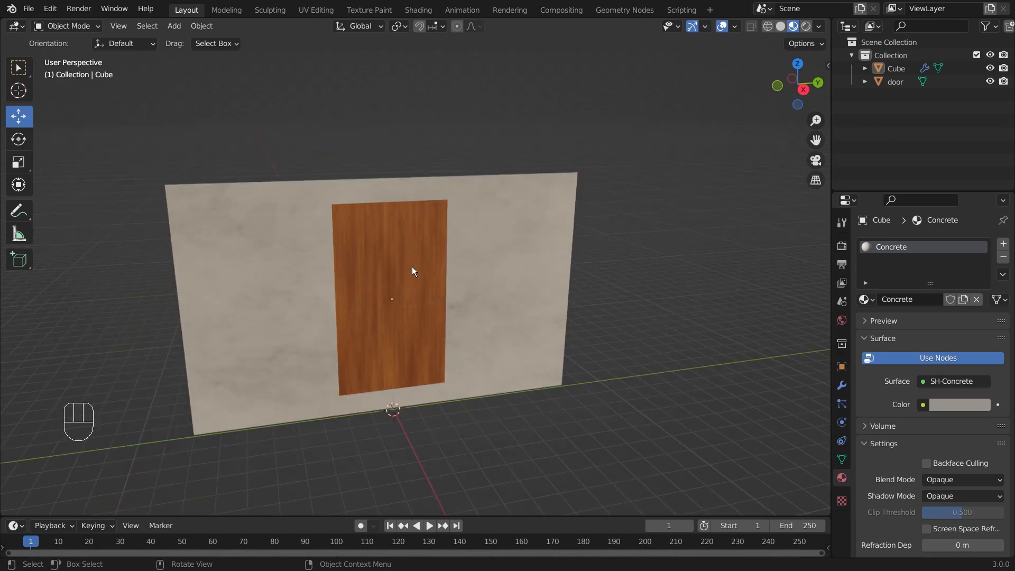
{"action": "left_click", "coordinate": [411, 267]}
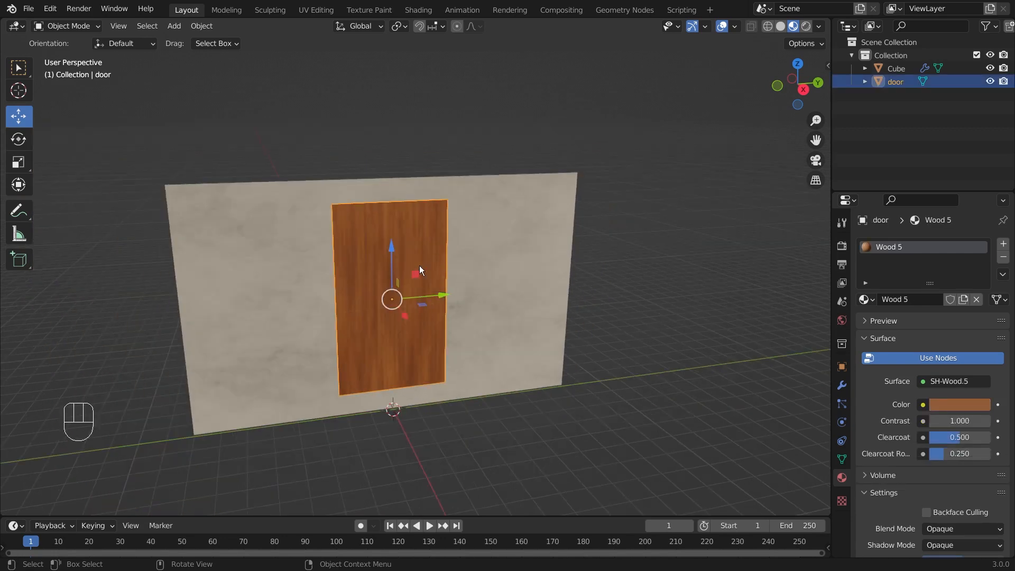
{"action": "key", "text": "Tab"}
{"action": "scroll", "coordinate": [275, 159], "scroll_direction": "up", "scroll_amount": 4}
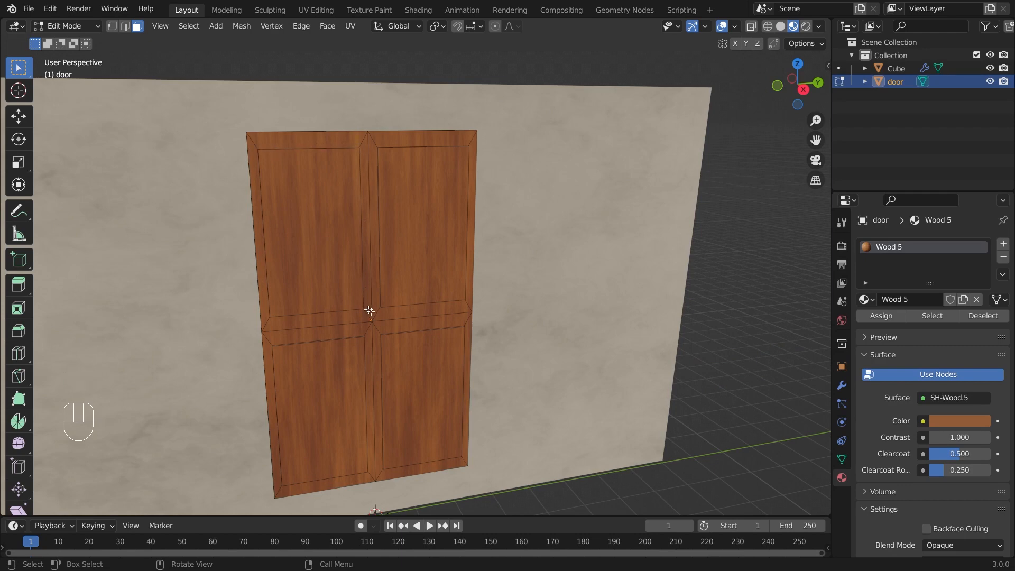
{"action": "middle_click_drag", "start_coordinate": [370, 311], "coordinate": [349, 275]}
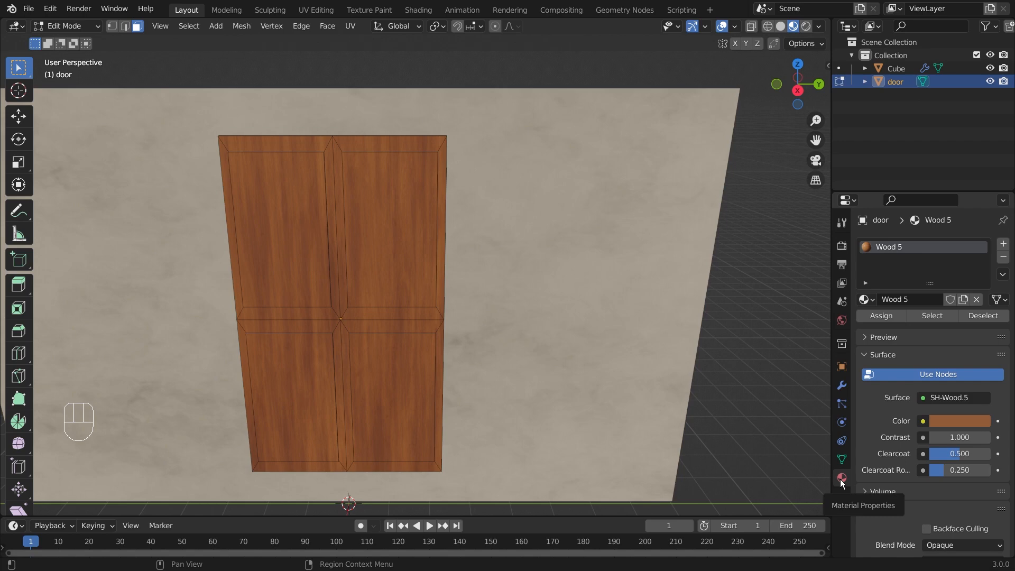
Step: Add a second material slot with a new material to the door and sample its base color from the wood surface
{"action": "left_click", "coordinate": [1002, 246]}
{"action": "left_click", "coordinate": [933, 324]}
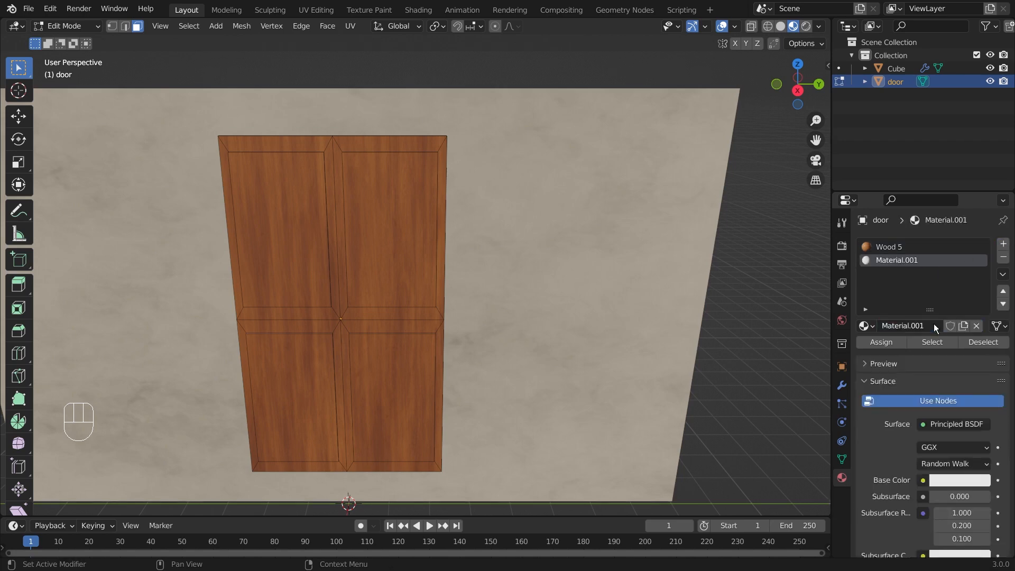
{"action": "left_click", "coordinate": [970, 480]}
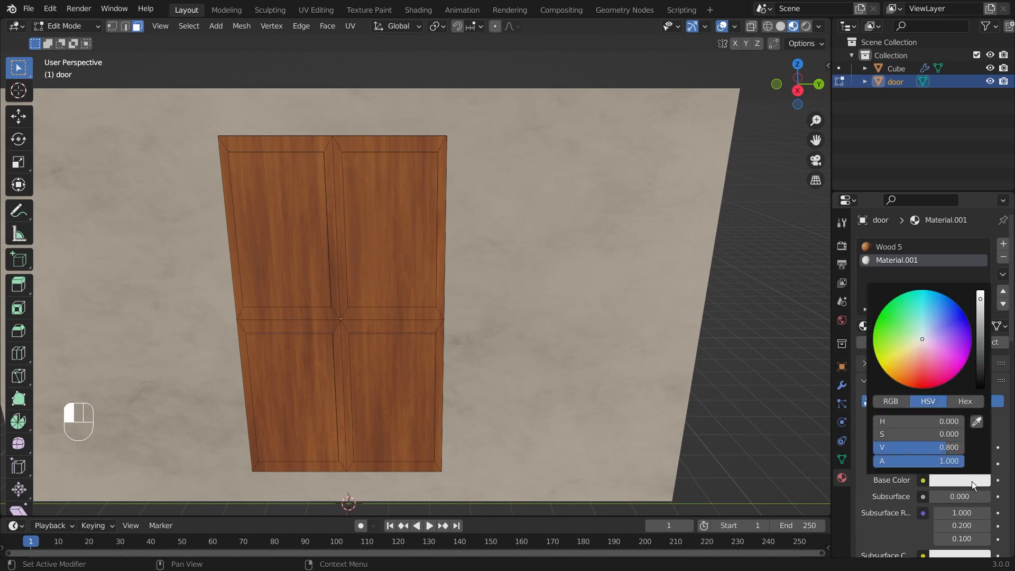
{"action": "left_click", "coordinate": [976, 421]}
{"action": "left_click", "coordinate": [370, 239]}
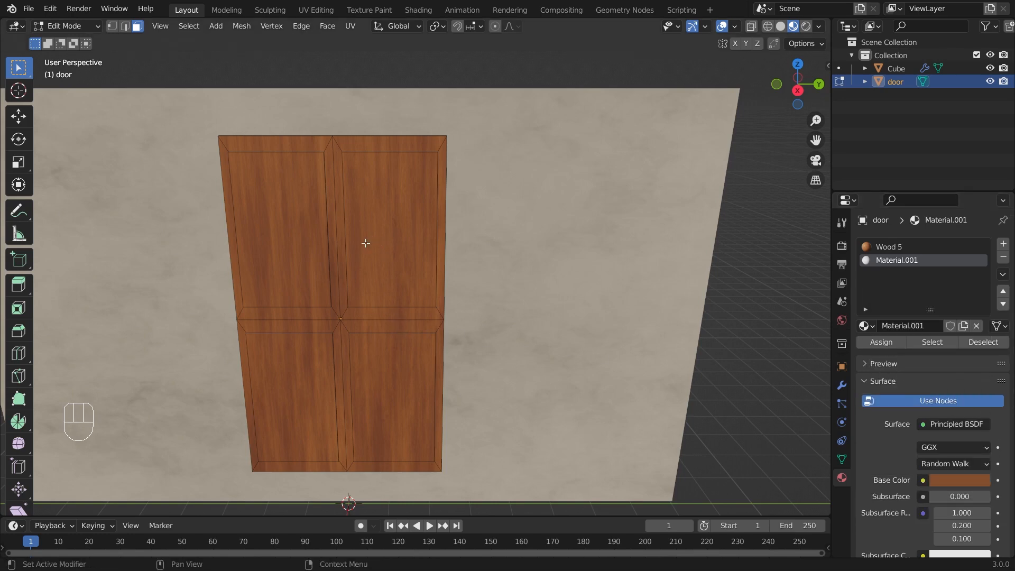
Step: Darken the new material's base color to an HSV value of about 0.023
{"action": "left_click", "coordinate": [950, 477]}
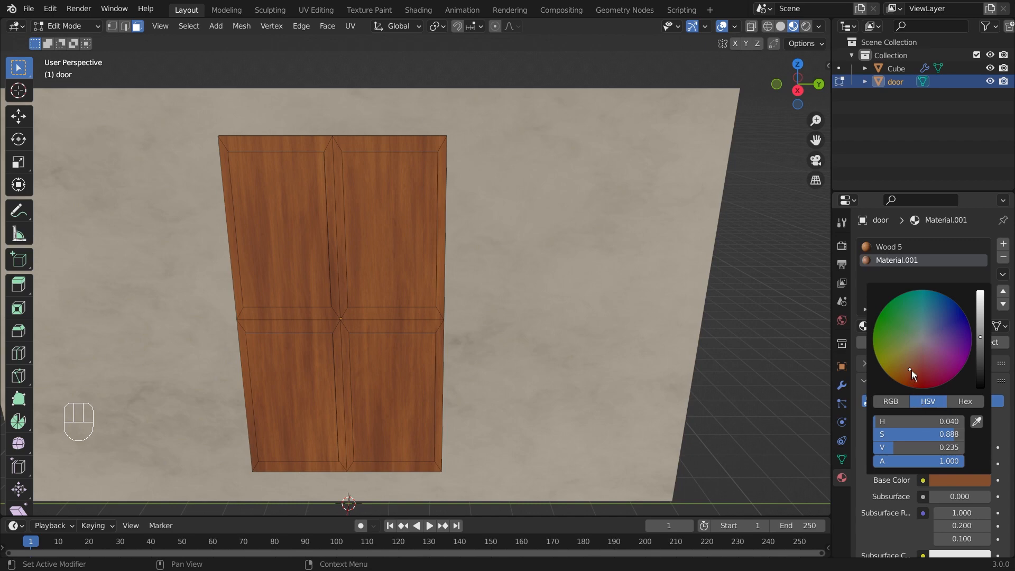
{"action": "left_click", "coordinate": [984, 479]}
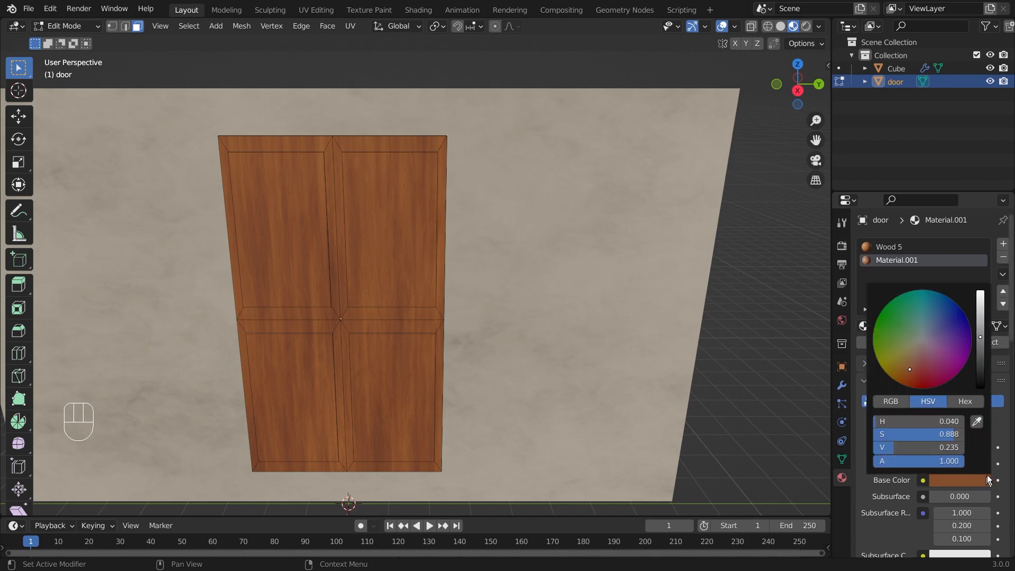
{"action": "left_click_drag", "start_coordinate": [981, 340], "coordinate": [980, 372]}
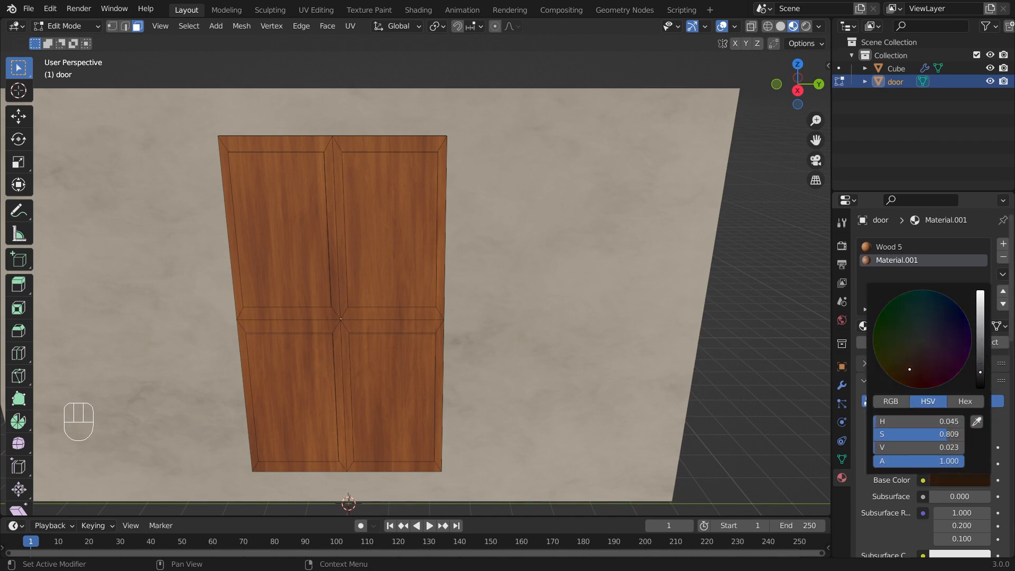
Step: Rename the door's second material as bevel and keep its slot active
{"action": "double_click", "coordinate": [902, 259]}
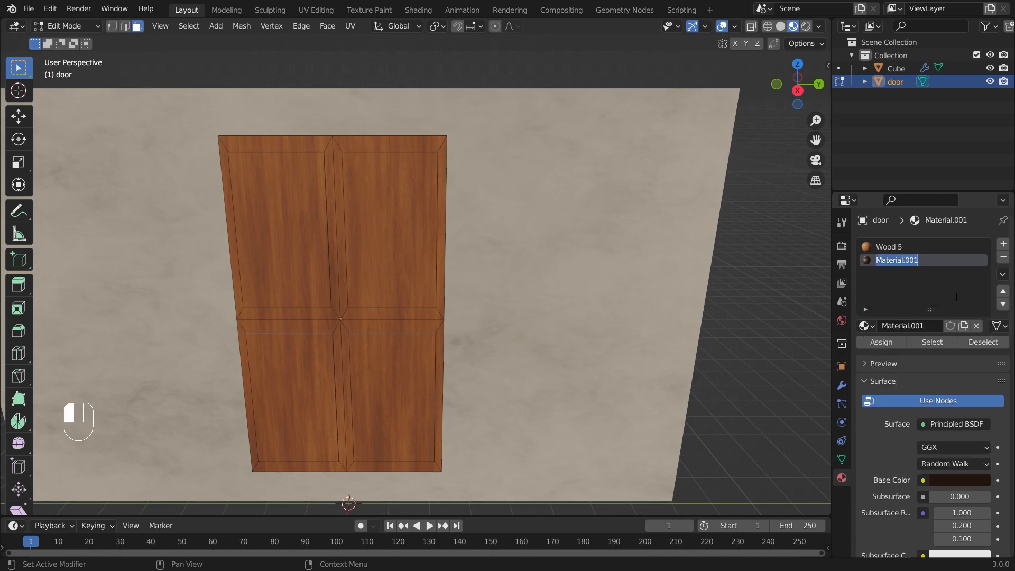
{"action": "type", "text": "bevel"}
{"action": "key", "text": "Return"}
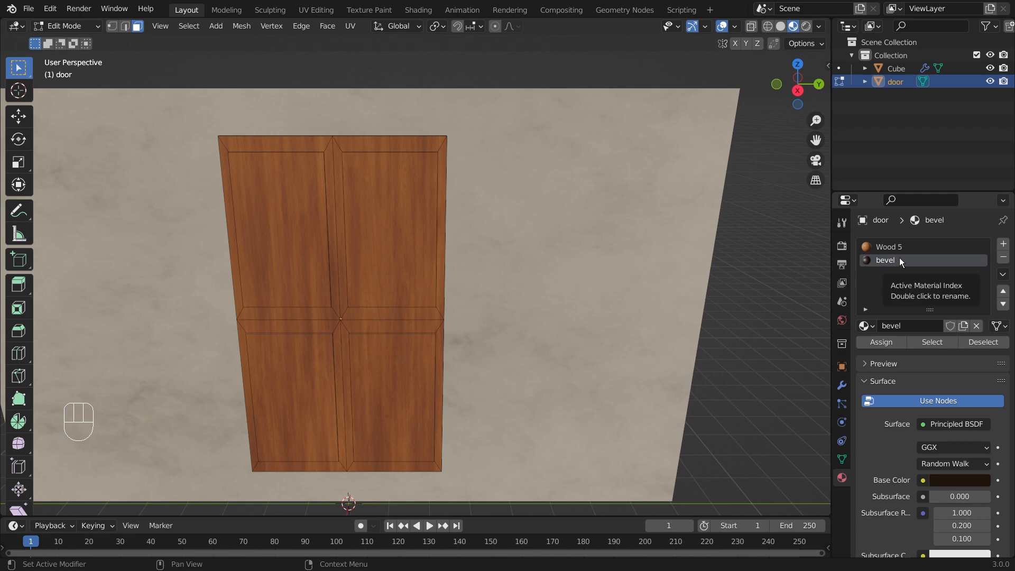
{"action": "left_click", "coordinate": [912, 256]}
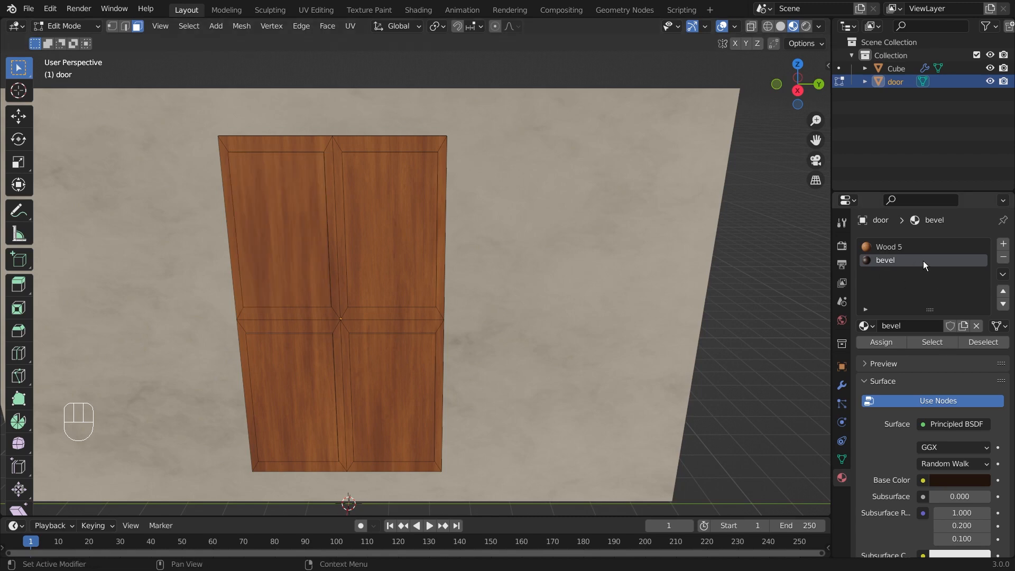
Step: Switch to edge selection and select all the linked edges of the door mesh
{"action": "left_click", "coordinate": [126, 26]}
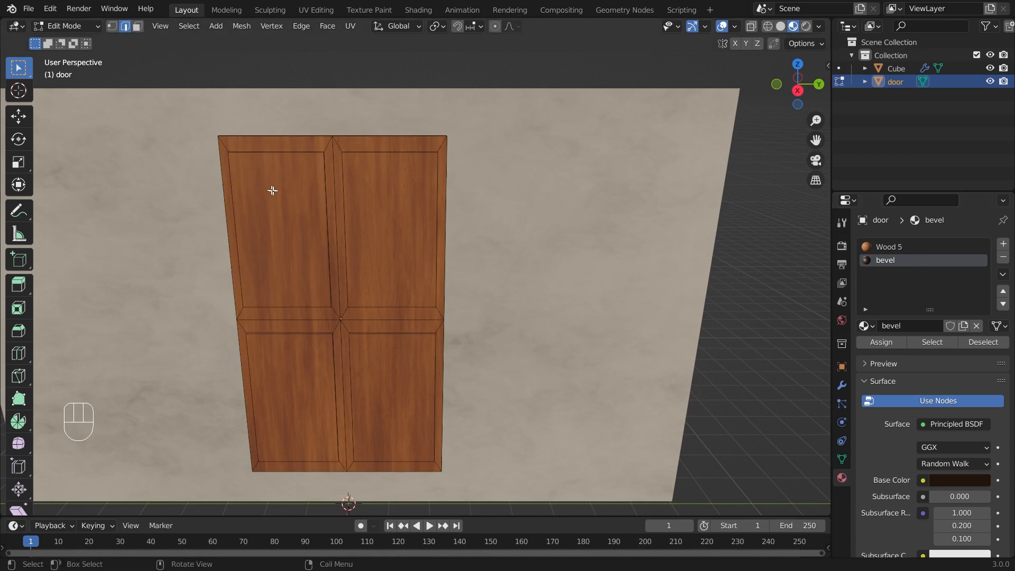
{"action": "left_click", "coordinate": [288, 152]}
{"action": "key", "text": "ctrl+l"}
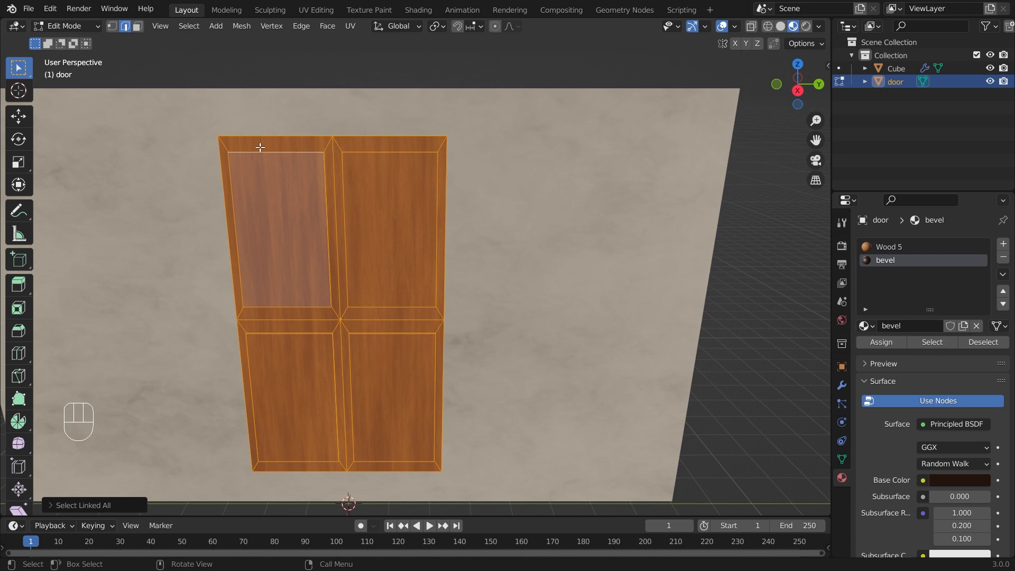
{"action": "middle_click_drag", "start_coordinate": [502, 220], "coordinate": [471, 163]}
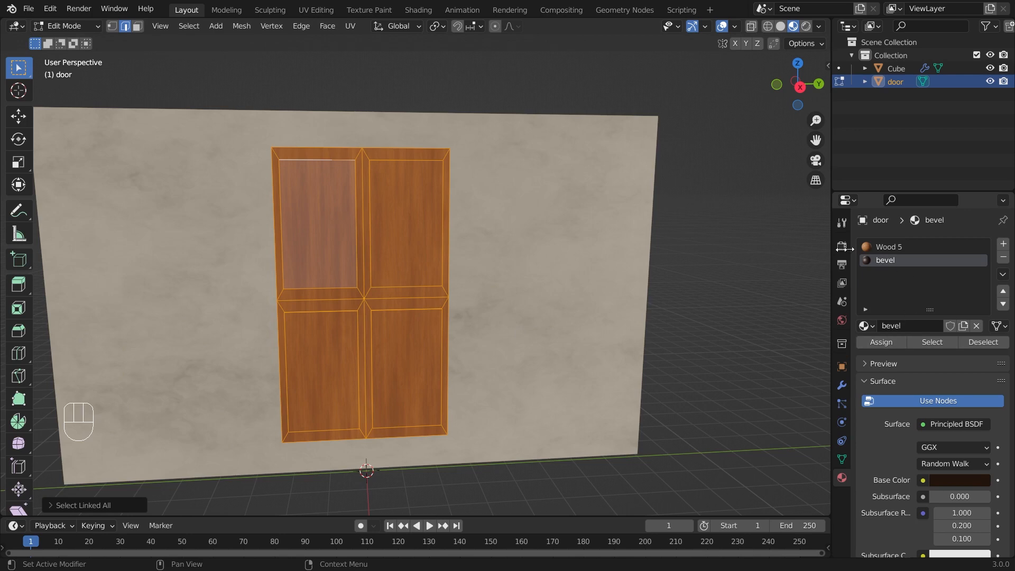
Step: Add a Bevel modifier to the door and set its shading material index to 1
{"action": "left_click", "coordinate": [842, 387]}
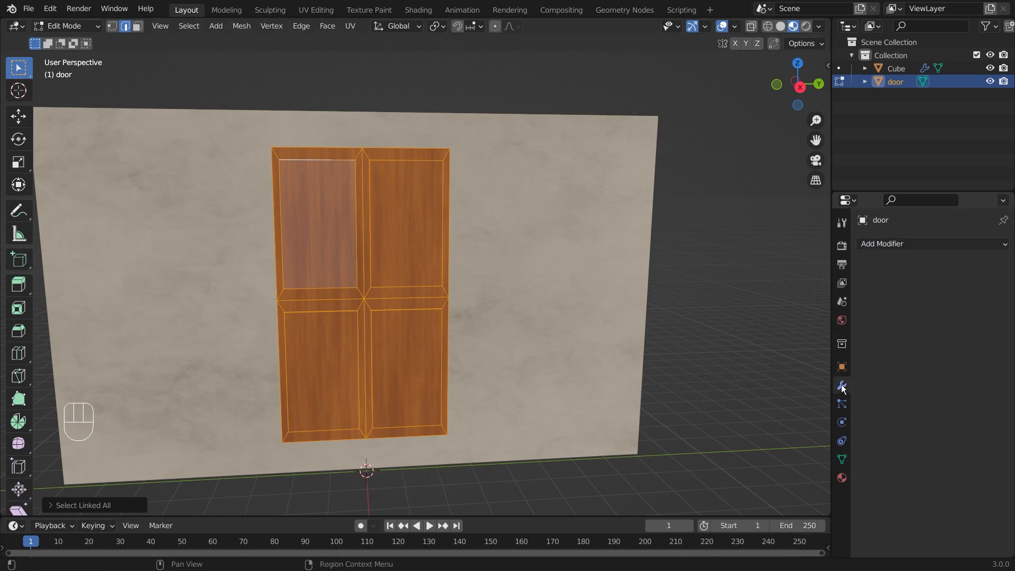
{"action": "left_click", "coordinate": [902, 243]}
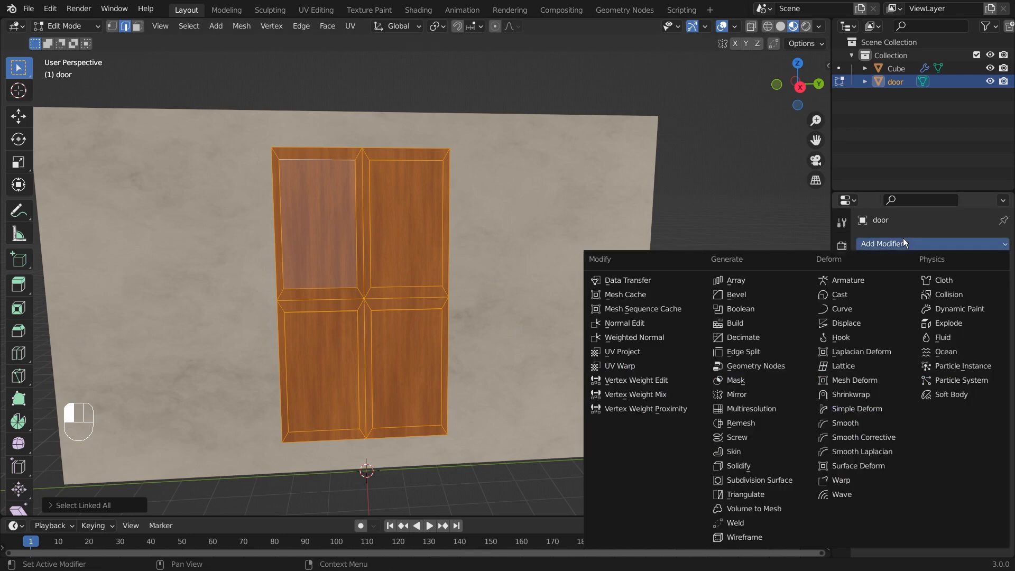
{"action": "left_click", "coordinate": [769, 291]}
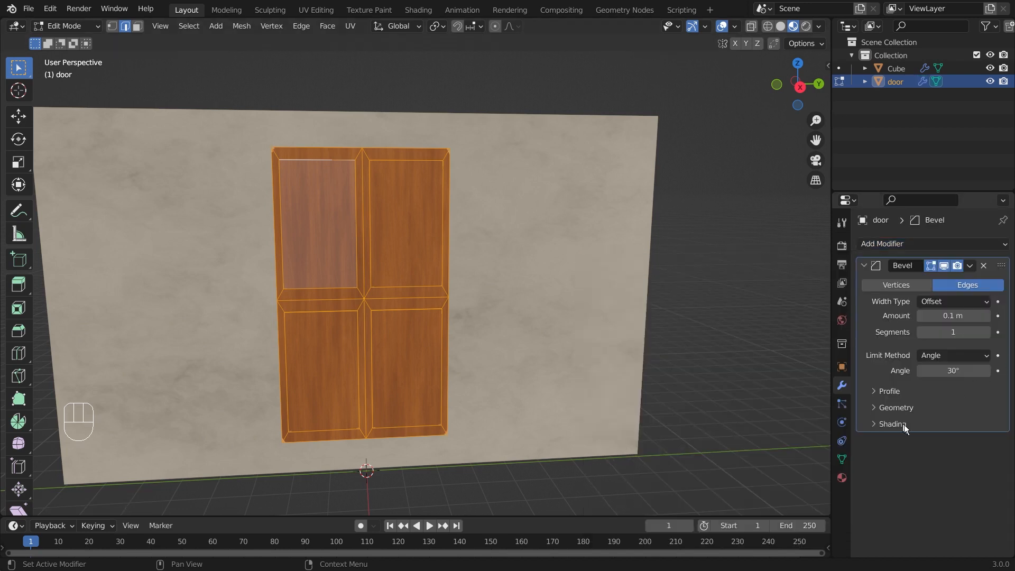
{"action": "key", "text": "super"}
{"action": "left_click", "coordinate": [907, 422]}
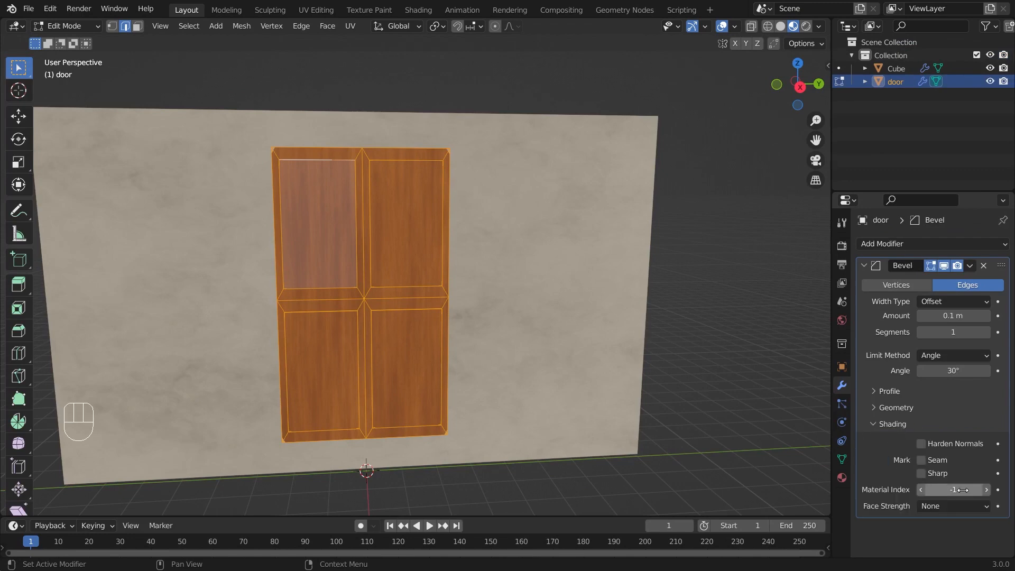
{"action": "left_click", "coordinate": [966, 487]}
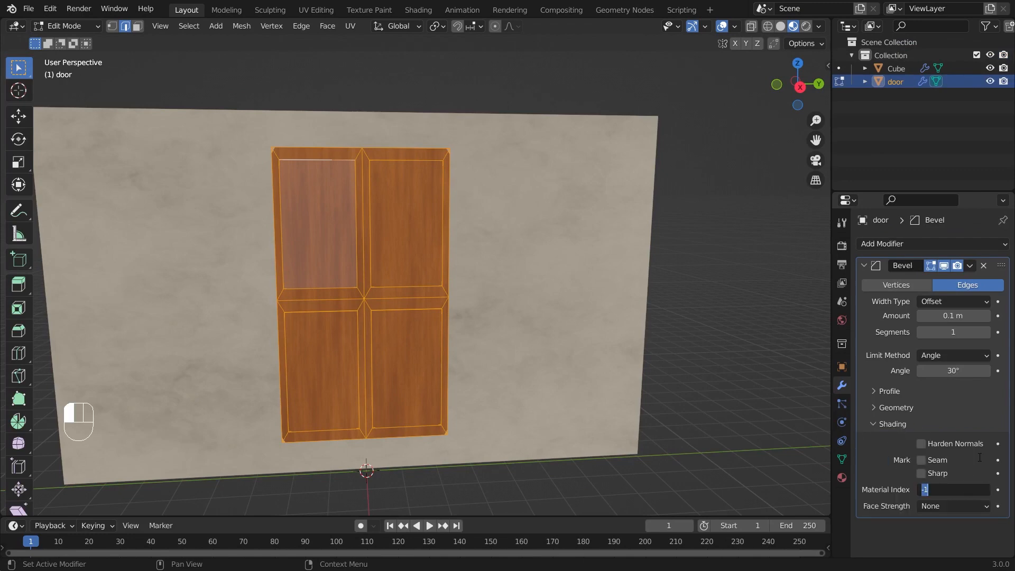
{"action": "left_click", "coordinate": [979, 457]}
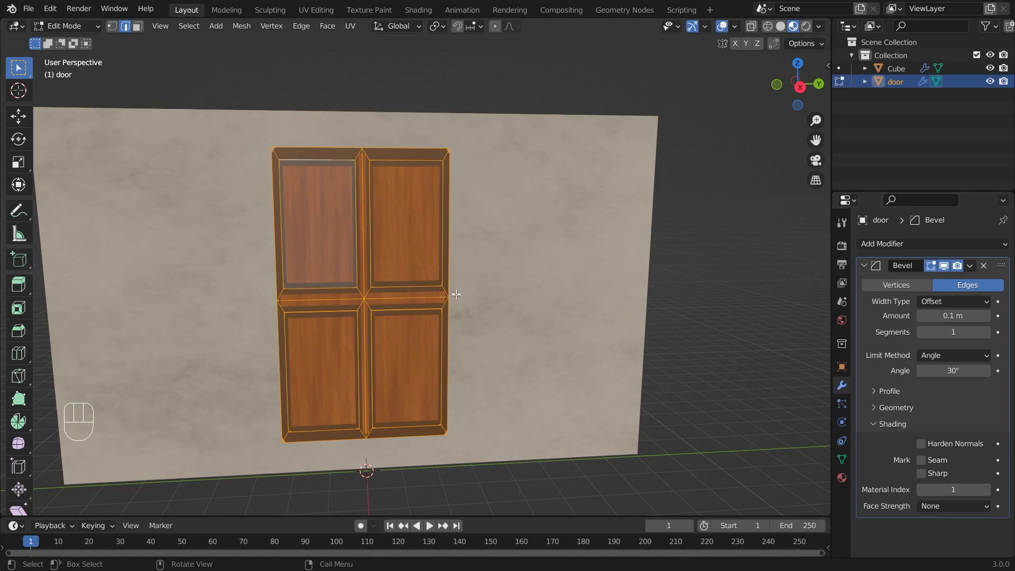
Step: Set the door's bevel amount to 0.01 m with 4 segments
{"action": "scroll", "coordinate": [398, 187], "scroll_direction": "up", "scroll_amount": 3}
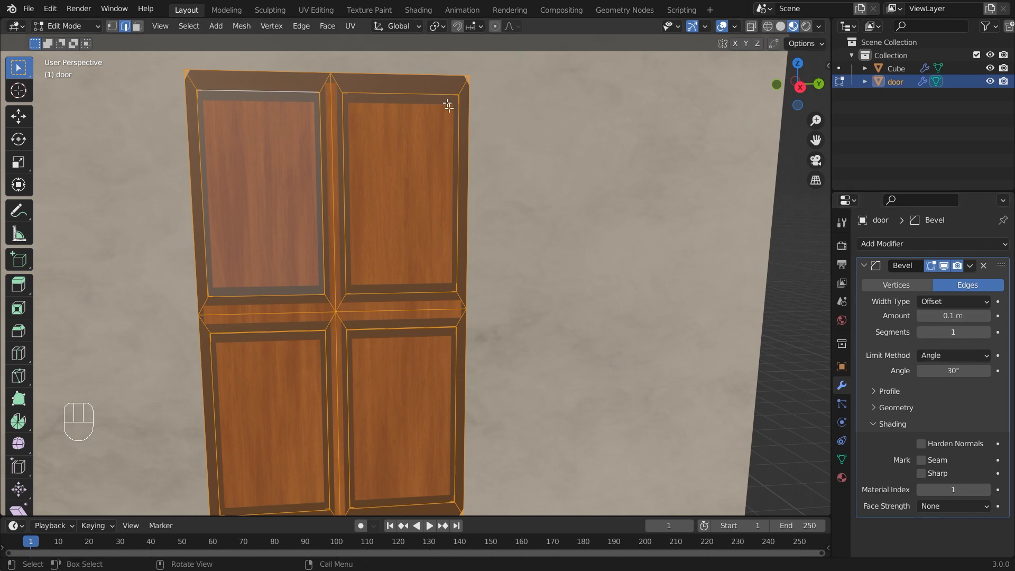
{"action": "left_click", "coordinate": [923, 315]}
{"action": "type", "text": "0.02"}
{"action": "key", "text": "Return"}
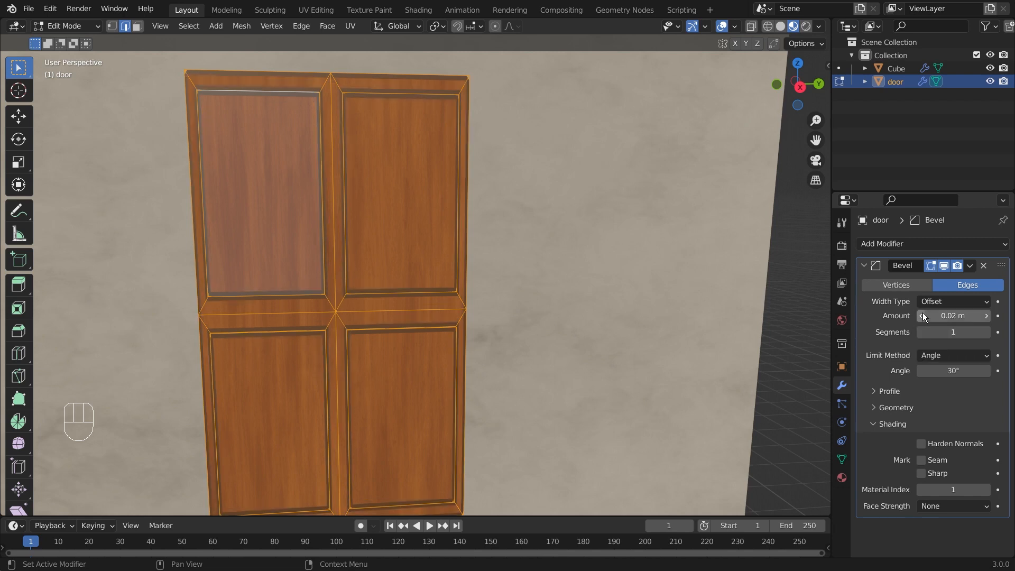
{"action": "left_click", "coordinate": [921, 316]}
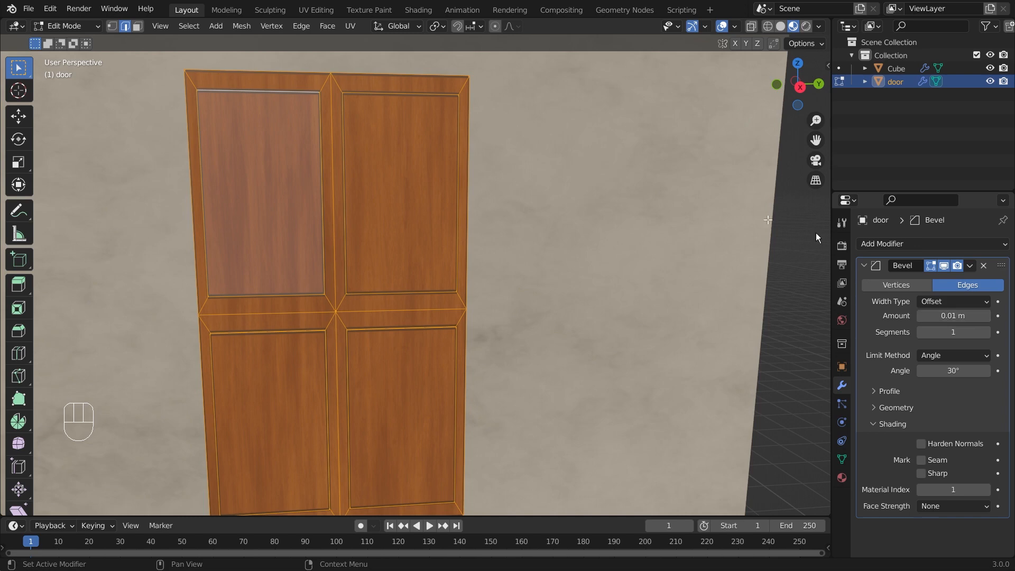
{"action": "mouse_move", "coordinate": [633, 216]}
{"action": "middle_mouse_down"}
{"action": "mouse_move", "coordinate": [600, 211]}
{"action": "mouse_move", "coordinate": [630, 205]}
{"action": "middle_mouse_up"}
{"action": "scroll", "coordinate": [630, 211], "scroll_direction": "down", "scroll_amount": 4}
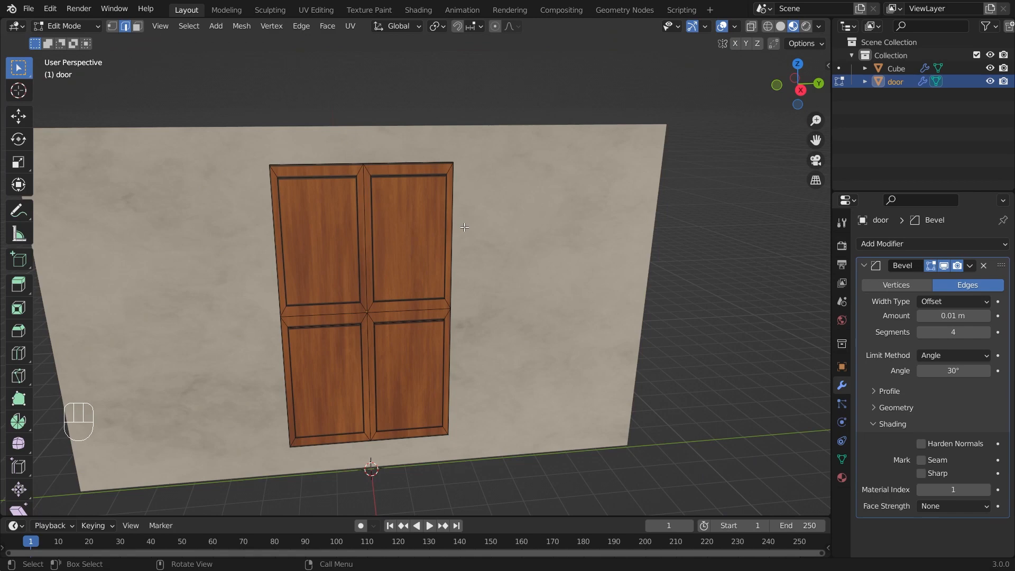
Step: Return the door to Object Mode and apply its Bevel modifier
{"action": "key", "text": "Tab"}
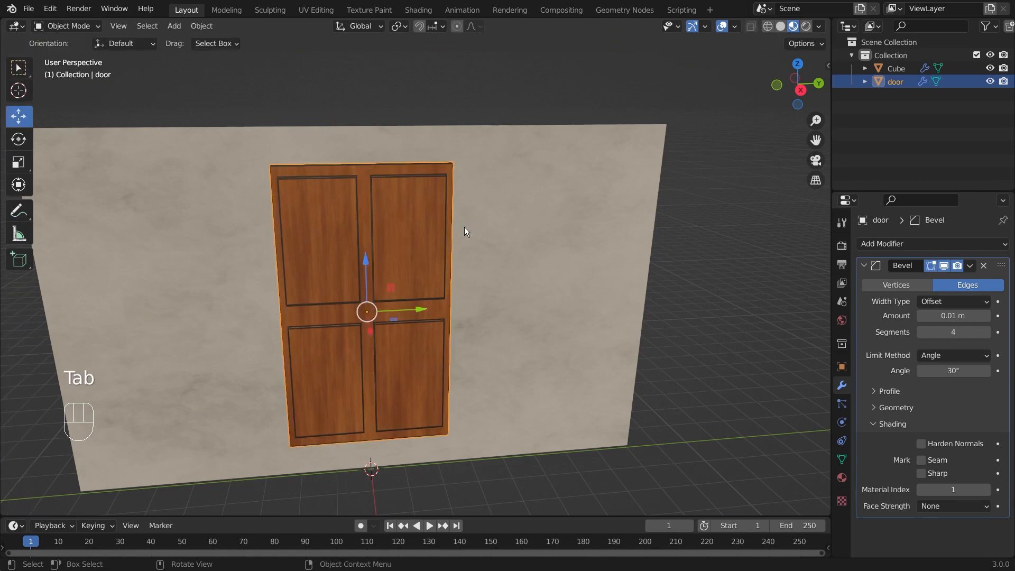
{"action": "middle_click_drag", "start_coordinate": [457, 256], "coordinate": [447, 293]}
{"action": "scroll", "coordinate": [415, 252], "scroll_direction": "up", "scroll_amount": 3}
{"action": "scroll", "coordinate": [447, 292], "scroll_direction": "down", "scroll_amount": 3}
{"action": "left_click", "coordinate": [774, 290]}
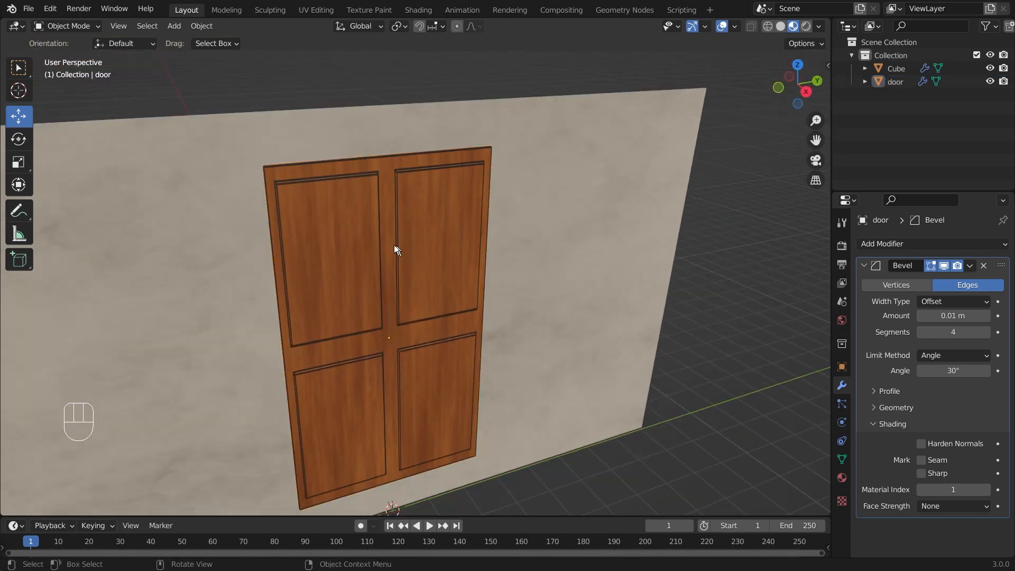
{"action": "left_click", "coordinate": [394, 245]}
{"action": "left_click", "coordinate": [971, 265]}
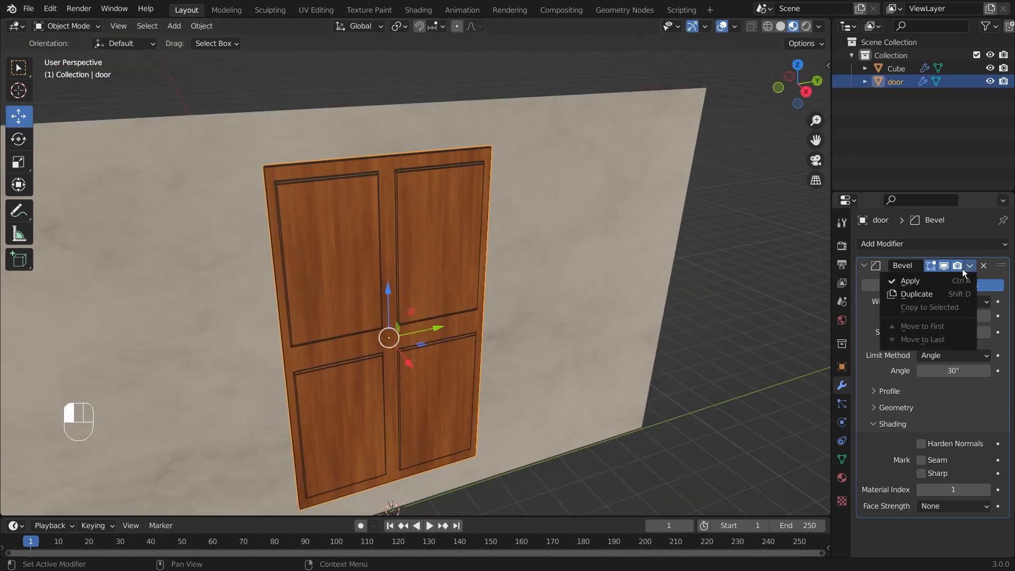
{"action": "left_click", "coordinate": [930, 278]}
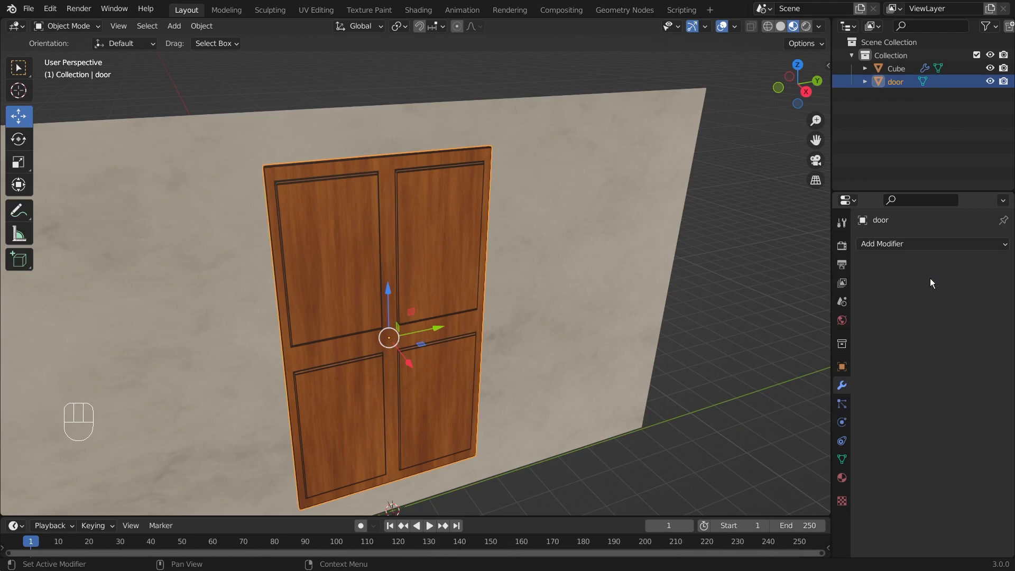
Step: Deselect the door and examine its beveled panel edges and the wall from several angles
{"action": "middle_click_drag", "start_coordinate": [505, 291], "coordinate": [521, 264]}
{"action": "left_click", "coordinate": [649, 287]}
{"action": "scroll", "coordinate": [367, 324], "scroll_direction": "up", "scroll_amount": 2}
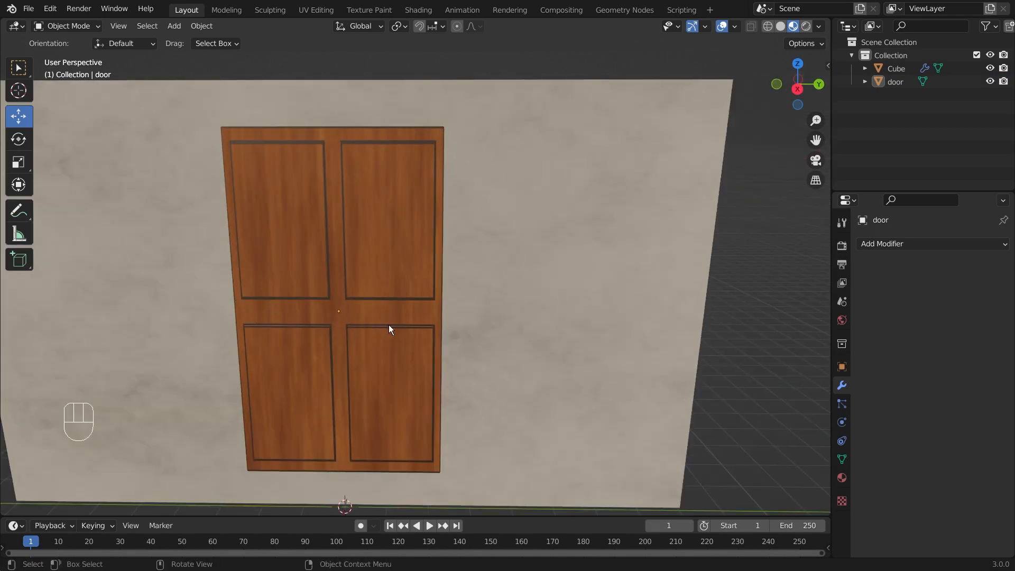
{"action": "scroll", "coordinate": [388, 324], "scroll_direction": "down", "scroll_amount": 2}
{"action": "middle_click_drag", "start_coordinate": [298, 316], "coordinate": [356, 318]}
{"action": "scroll", "coordinate": [356, 318], "scroll_direction": "up", "scroll_amount": 2}
{"action": "scroll", "coordinate": [431, 344], "scroll_direction": "down", "scroll_amount": 3}
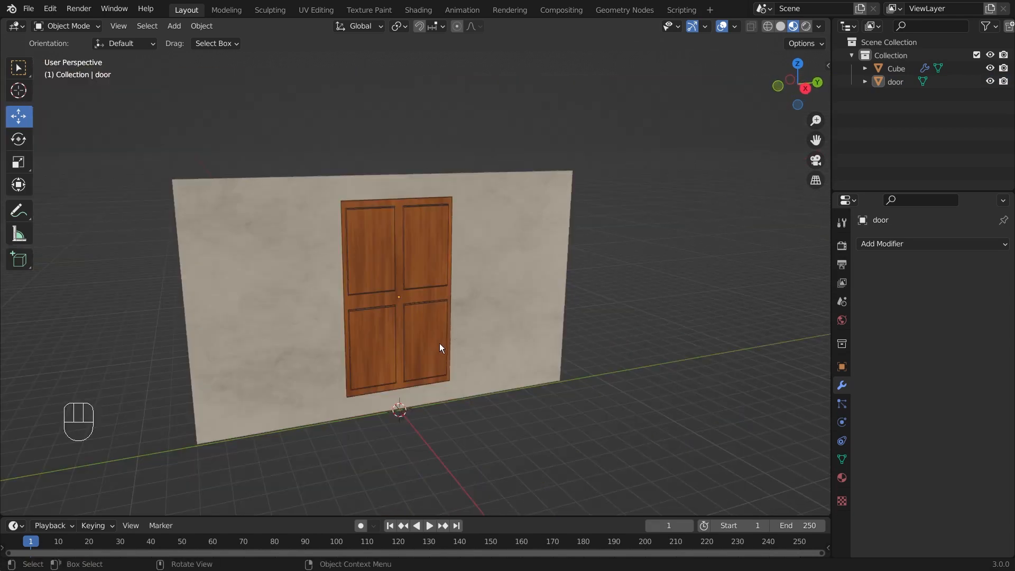
{"action": "middle_click_drag", "start_coordinate": [439, 343], "coordinate": [407, 306]}
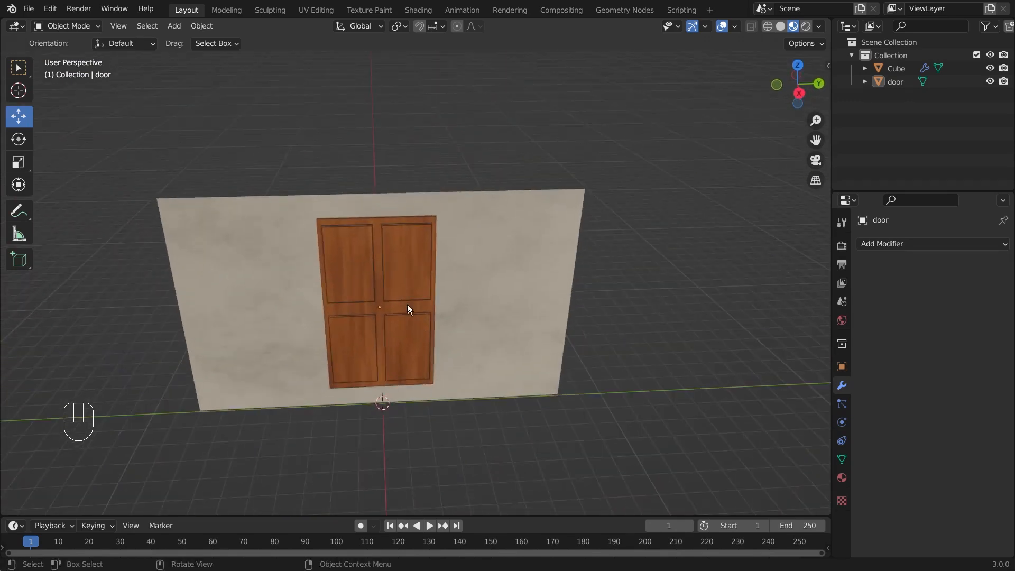
{"action": "scroll", "coordinate": [408, 306], "scroll_direction": "up", "scroll_amount": 2}
{"action": "key", "text": "Tab"}
{"action": "key", "text": "Tab"}
{"action": "middle_click_drag", "start_coordinate": [534, 326], "coordinate": [456, 345]}
{"action": "scroll", "coordinate": [456, 346], "scroll_direction": "down", "scroll_amount": 1}
{"action": "middle_click_drag", "start_coordinate": [312, 341], "coordinate": [384, 325]}
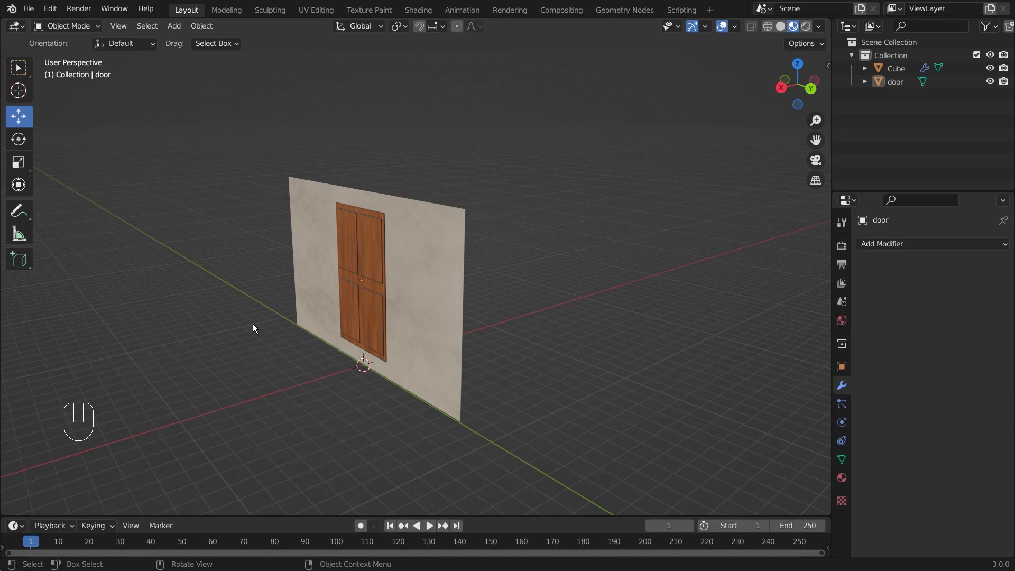
Step: Add a UV sphere mesh to the scene for the door handle
{"action": "key", "text": "shift+a"}
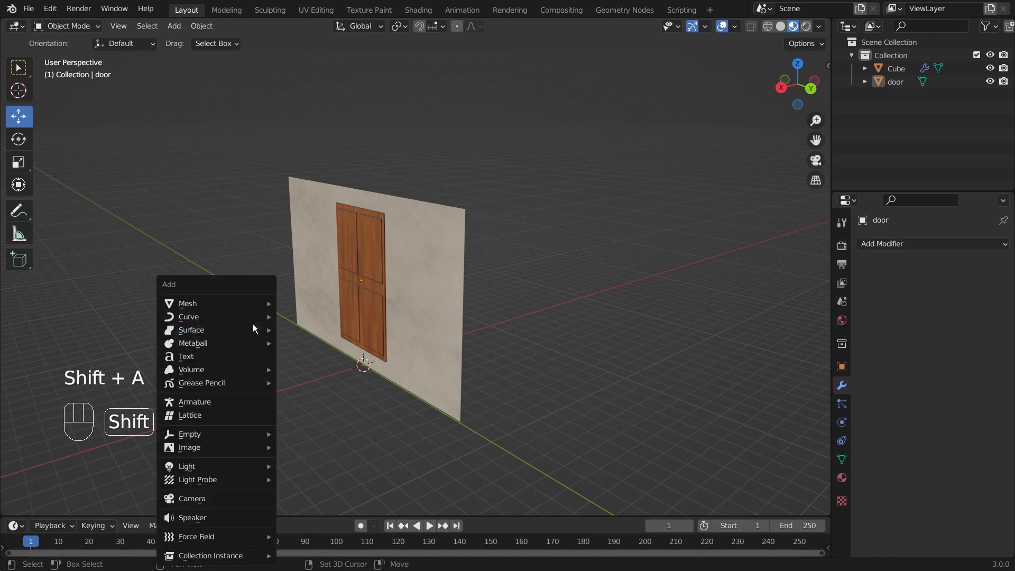
{"action": "mouse_move", "coordinate": [230, 305]}
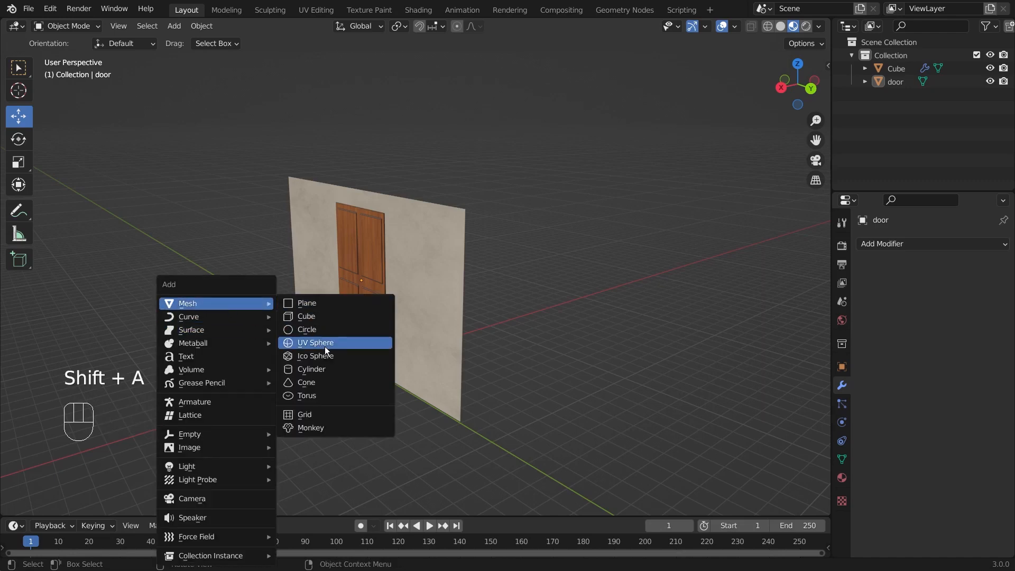
{"action": "left_click", "coordinate": [340, 344]}
{"action": "middle_click_drag", "start_coordinate": [361, 347], "coordinate": [425, 459]}
{"action": "scroll", "coordinate": [425, 459], "scroll_direction": "up", "scroll_amount": 4}
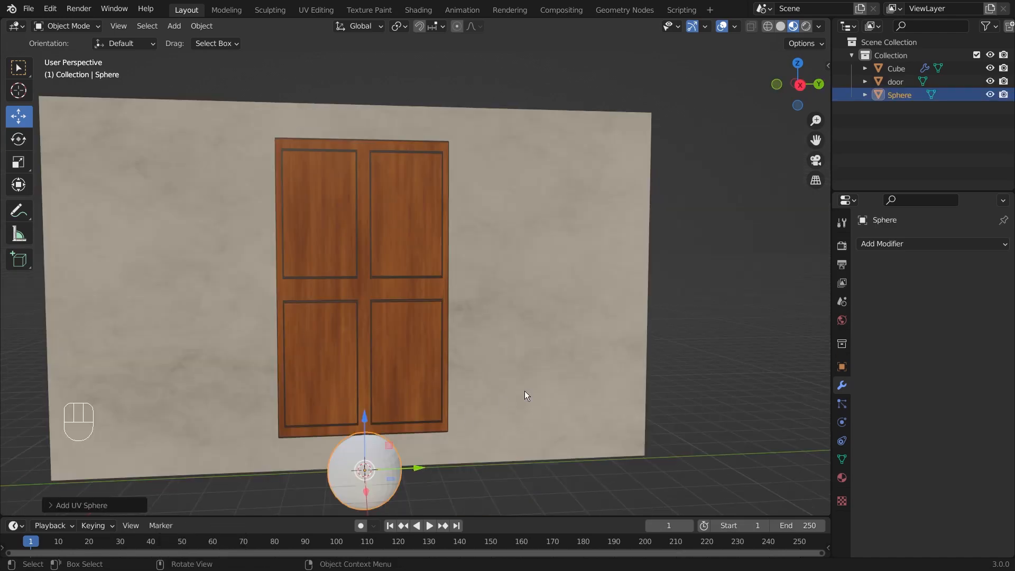
Step: Move the sphere out in front of the door's lower-left panel and scale it down to knob size
{"action": "middle_click_drag", "start_coordinate": [524, 393], "coordinate": [437, 385]}
{"action": "left_click_drag", "start_coordinate": [276, 436], "coordinate": [161, 458]}
{"action": "middle_click_drag", "start_coordinate": [268, 420], "coordinate": [404, 412]}
{"action": "left_click_drag", "start_coordinate": [307, 439], "coordinate": [308, 309]}
{"action": "middle_click_drag", "start_coordinate": [311, 311], "coordinate": [512, 371]}
{"action": "key", "text": "s"}
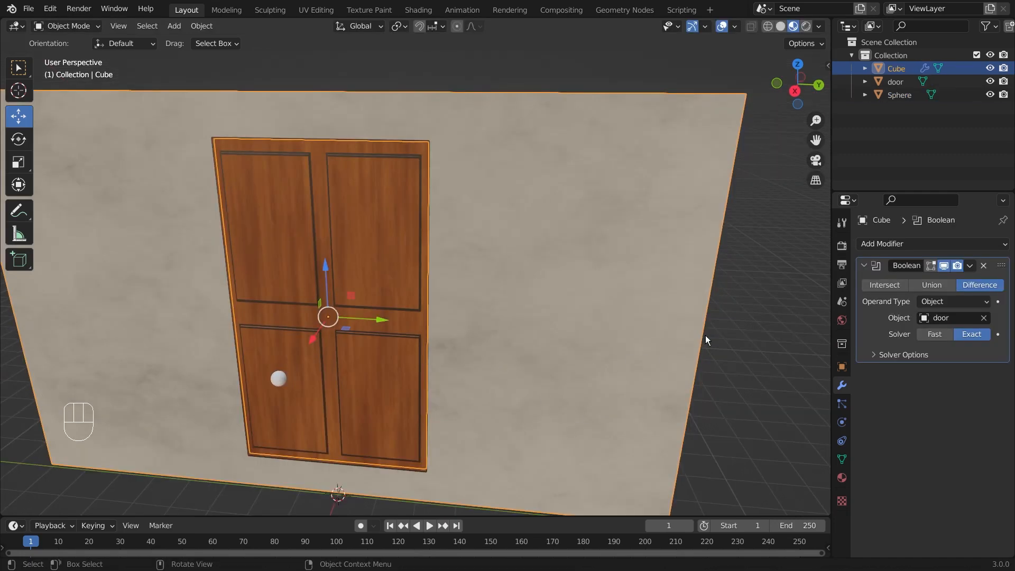
Step: Add a cylinder mesh and move it in front of the door, around the small sphere
{"action": "key", "text": "shift+a"}
{"action": "mouse_move", "coordinate": [705, 335]}
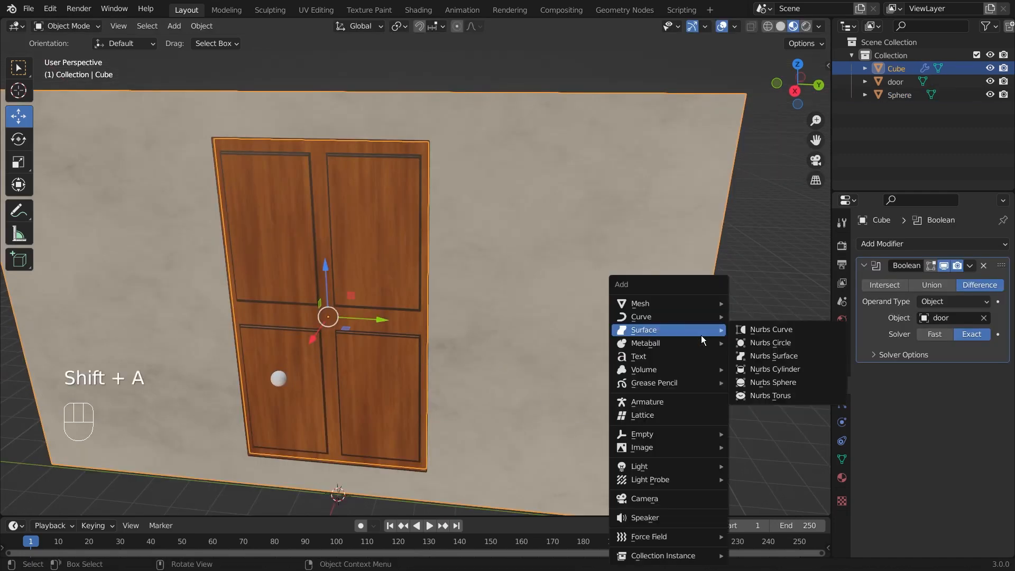
{"action": "mouse_move", "coordinate": [697, 305]}
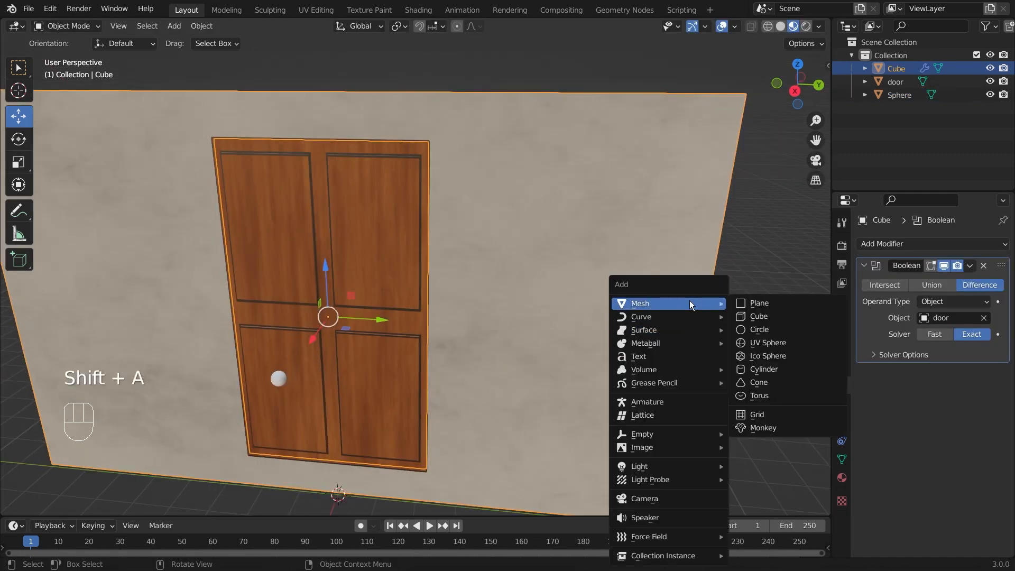
{"action": "left_click", "coordinate": [776, 370]}
{"action": "middle_click_drag", "start_coordinate": [606, 370], "coordinate": [292, 471]}
{"action": "left_click_drag", "start_coordinate": [278, 472], "coordinate": [204, 336]}
{"action": "middle_click_drag", "start_coordinate": [204, 336], "coordinate": [305, 385]}
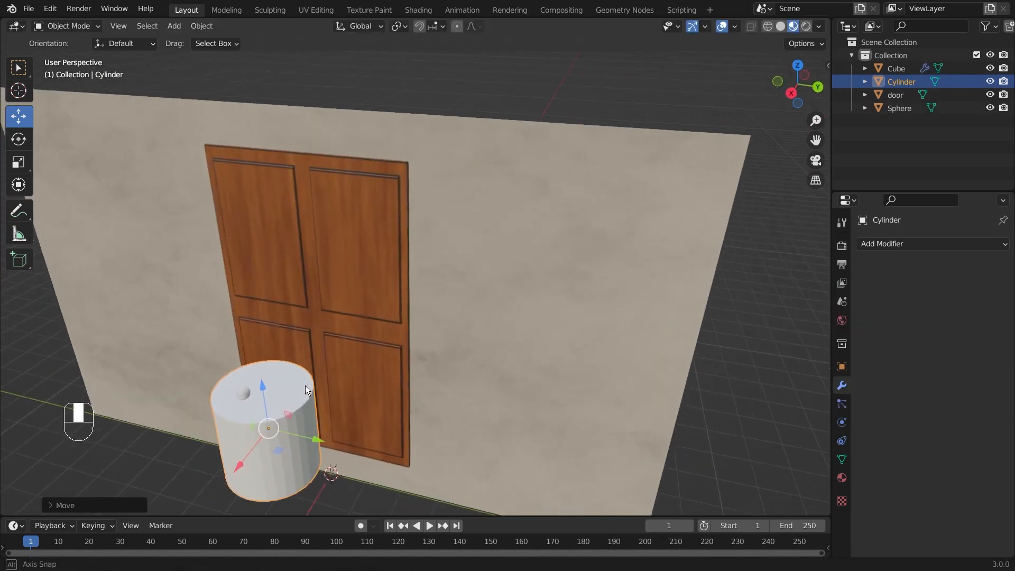
{"action": "left_click", "coordinate": [695, 417]}
{"action": "key", "text": "ctrl+z"}
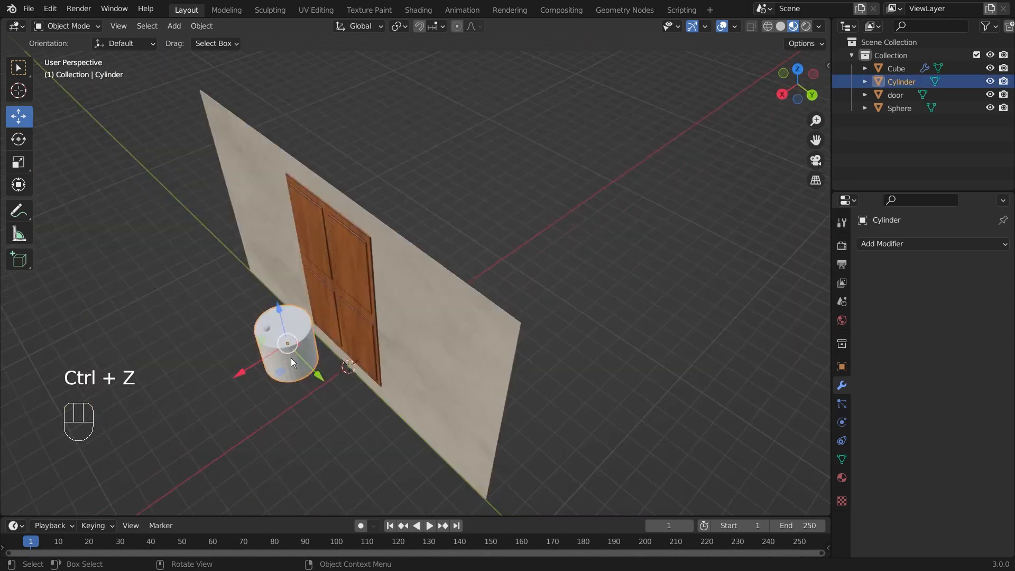
Step: Rotate the cylinder 90 degrees about the global Y axis
{"action": "middle_click_drag", "start_coordinate": [291, 357], "coordinate": [299, 326]}
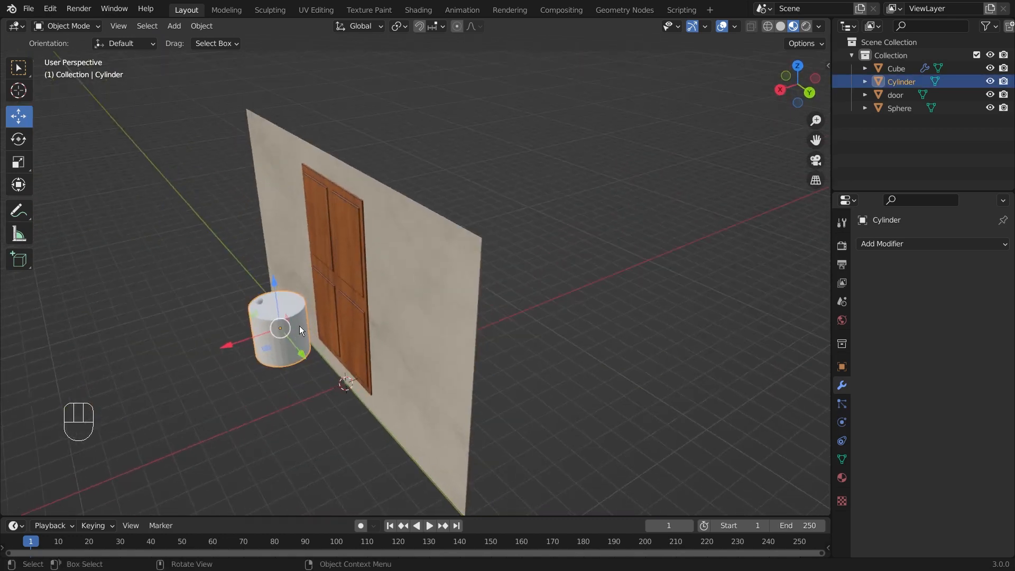
{"action": "key", "text": "r"}
{"action": "type", "text": "y"}
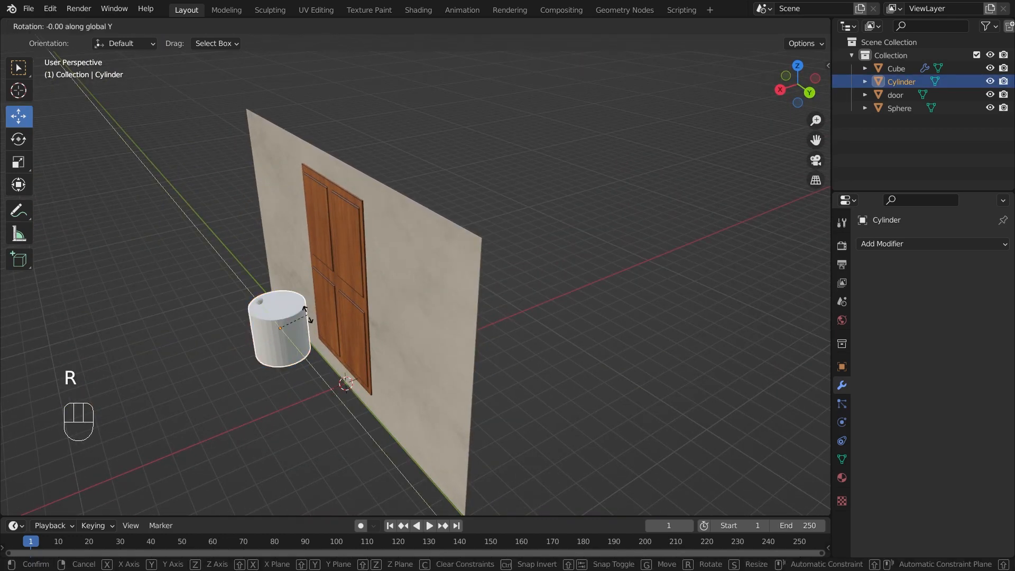
{"action": "type", "text": "90"}
{"action": "key", "text": "Return"}
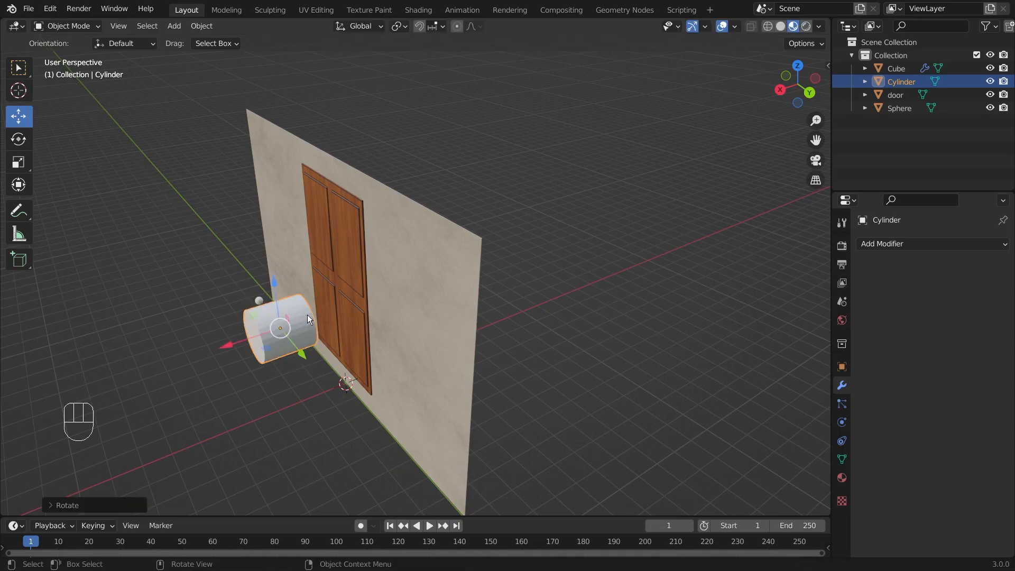
Step: Scale the cylinder down until it is smaller than the sphere, and adjust its length along the X axis
{"action": "middle_click_drag", "start_coordinate": [310, 317], "coordinate": [272, 349]}
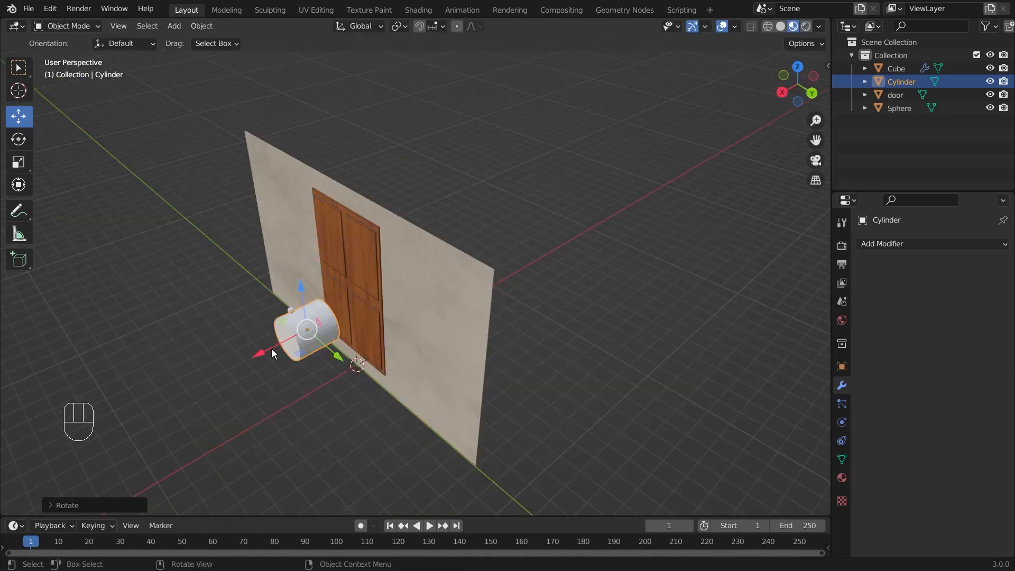
{"action": "scroll", "coordinate": [338, 358], "scroll_direction": "up", "scroll_amount": 3}
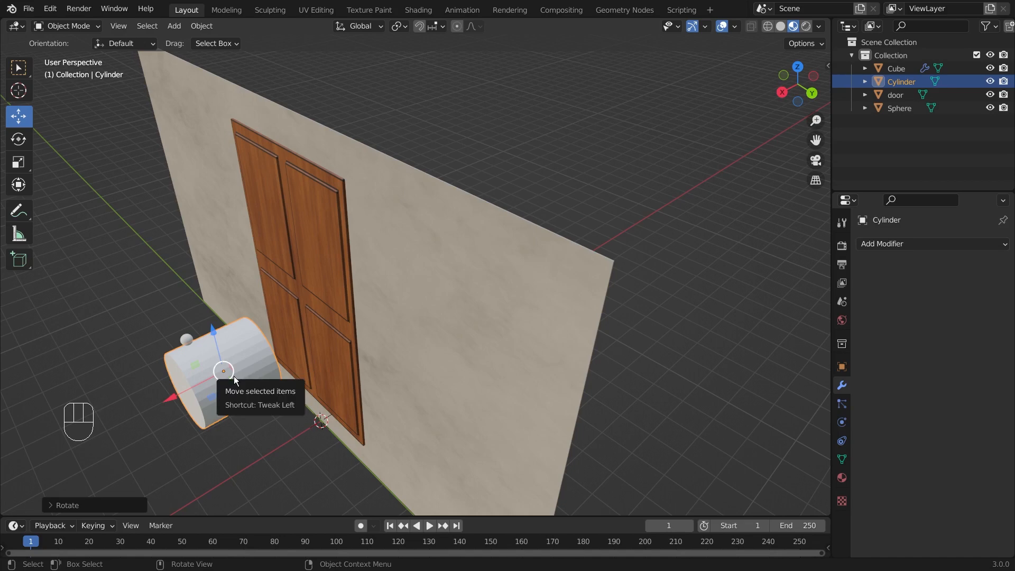
{"action": "key", "text": "s"}
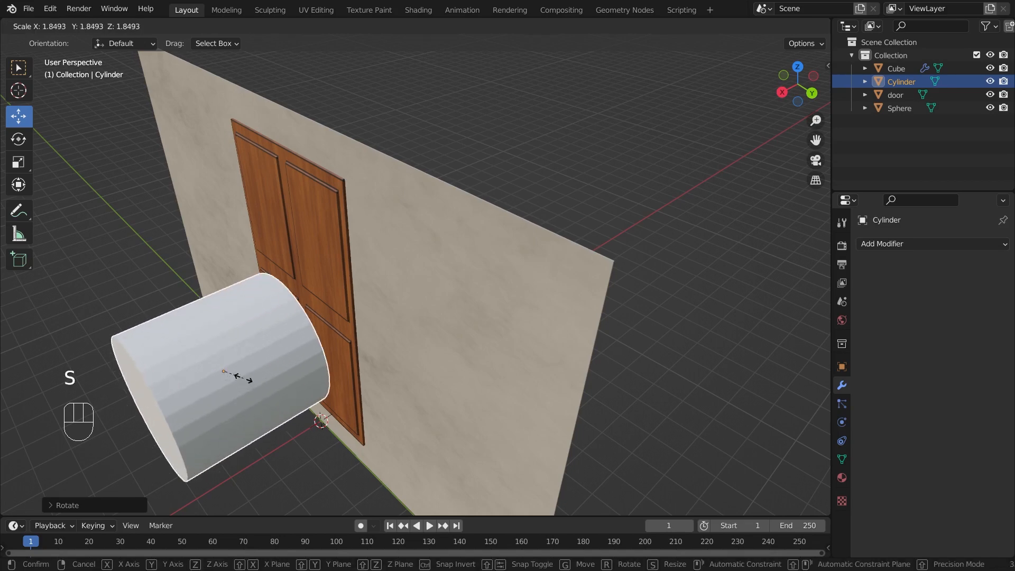
{"action": "left_click", "coordinate": [226, 373]}
{"action": "middle_click_drag", "start_coordinate": [220, 397], "coordinate": [234, 399]}
{"action": "key", "text": "s"}
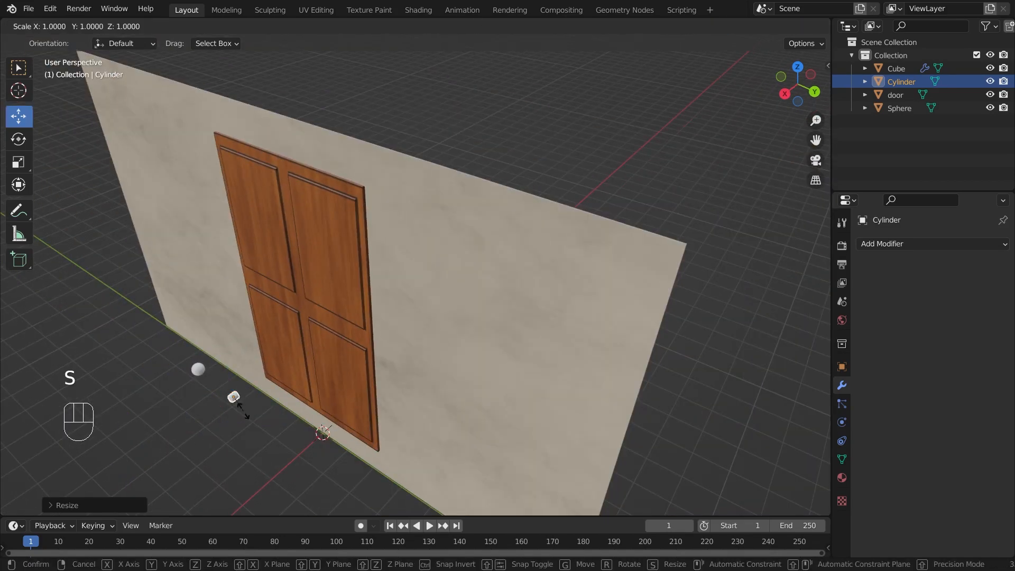
{"action": "key", "text": "x"}
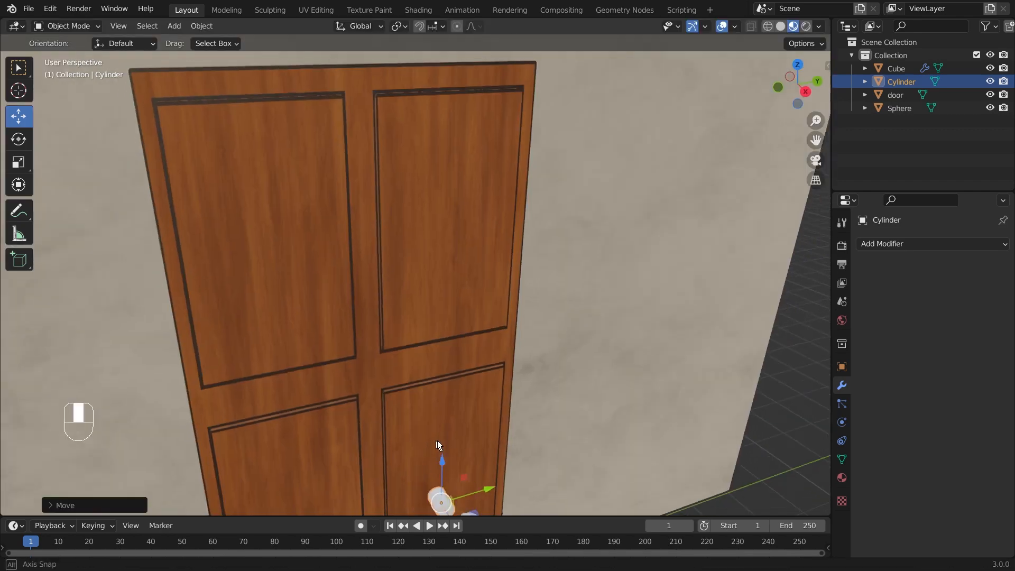
Step: Align the cylinder with the sphere's height and move it against the sphere's door-facing side in the front view
{"action": "middle_click_drag", "start_coordinate": [436, 440], "coordinate": [466, 432]}
{"action": "middle_click_drag", "start_coordinate": [641, 419], "coordinate": [690, 407]}
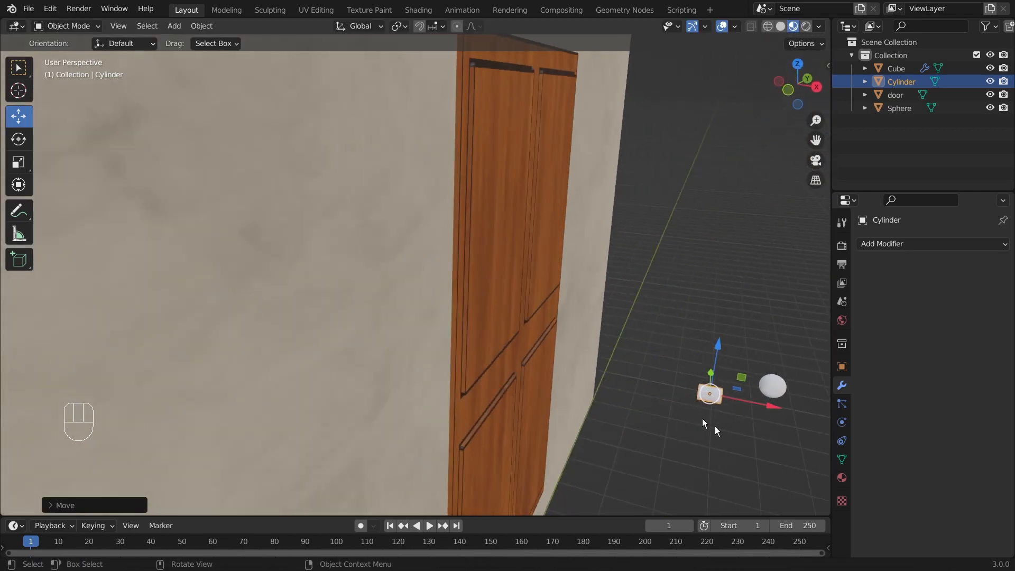
{"action": "middle_click_drag", "start_coordinate": [741, 312], "coordinate": [616, 272], "text": "shift"}
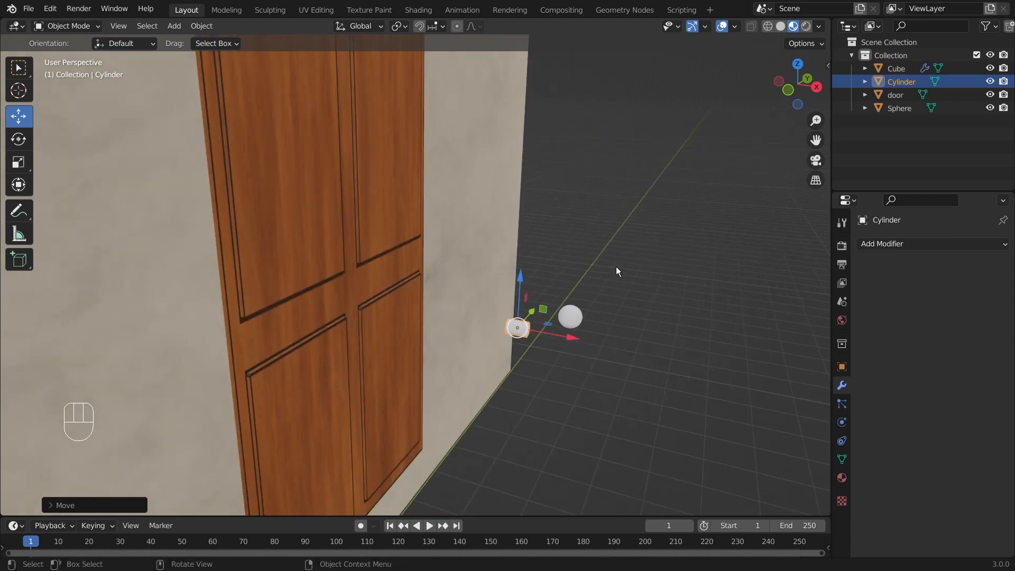
{"action": "key", "text": "KP_1"}
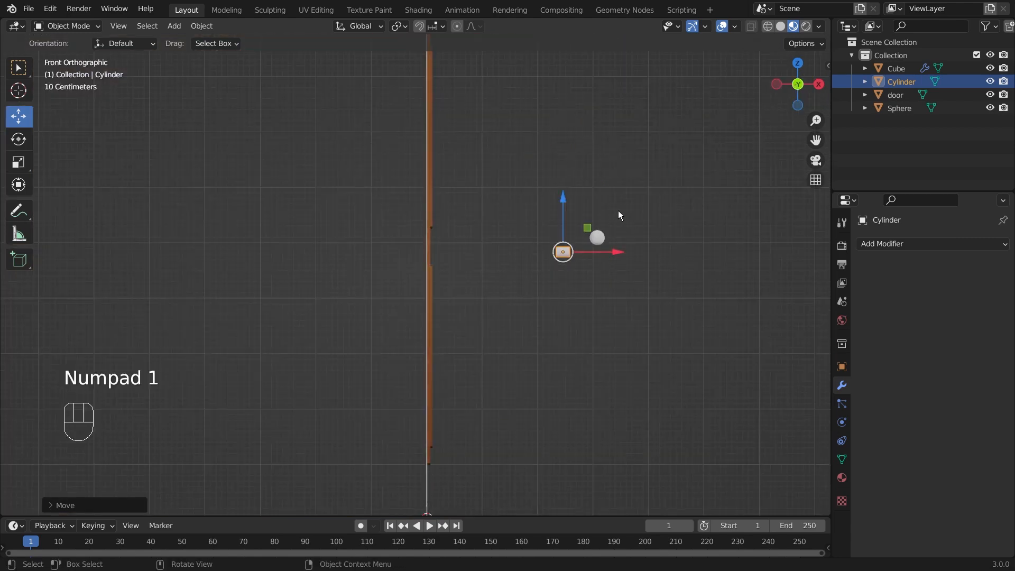
{"action": "left_click_drag", "start_coordinate": [628, 187], "coordinate": [628, 163]}
{"action": "left_click_drag", "start_coordinate": [686, 223], "coordinate": [719, 221]}
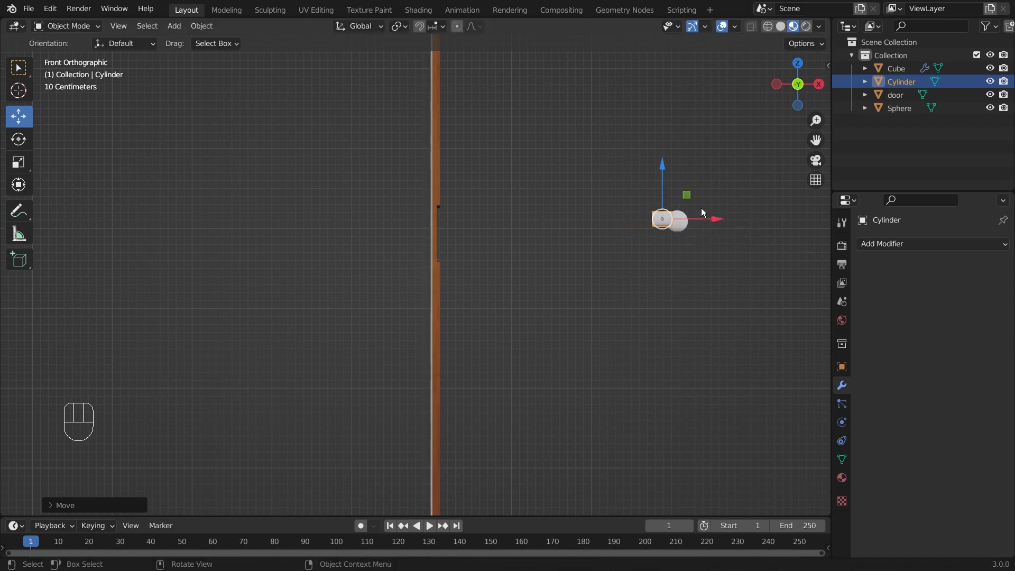
Step: Shrink the cylinder slightly and nudge it partly into the sphere, centred vertically on it, to form the knob's stem
{"action": "key", "text": "s"}
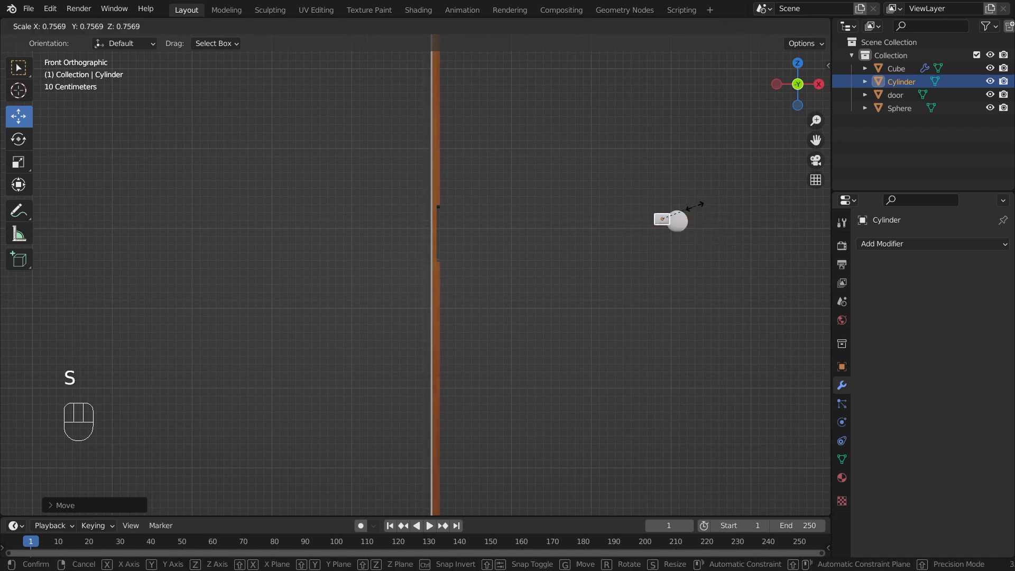
{"action": "left_click", "coordinate": [693, 206]}
{"action": "left_click_drag", "start_coordinate": [715, 219], "coordinate": [718, 219]}
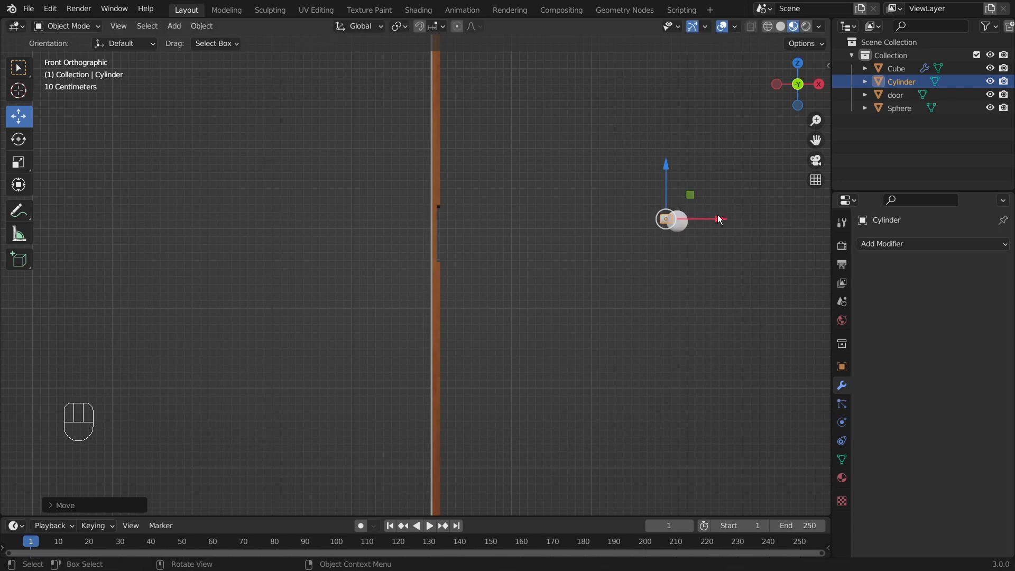
{"action": "left_click_drag", "start_coordinate": [667, 167], "coordinate": [667, 171]}
Step: Join the sphere and the cylinder into a single door handle object
{"action": "left_click", "coordinate": [701, 264]}
{"action": "middle_click_drag", "start_coordinate": [724, 253], "coordinate": [581, 253]}
{"action": "left_click_drag", "start_coordinate": [523, 253], "coordinate": [590, 312]}
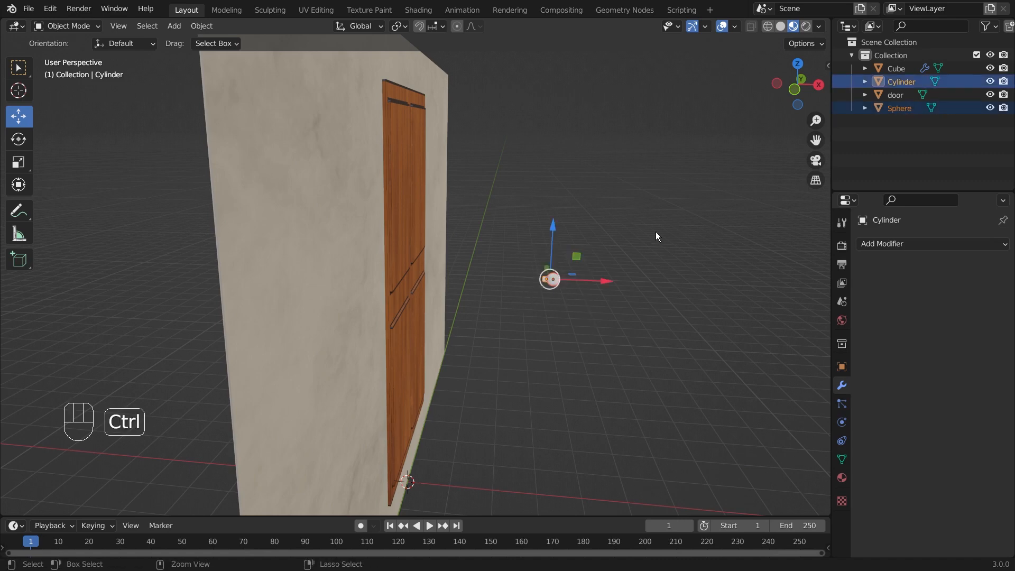
{"action": "key", "text": "ctrl+j"}
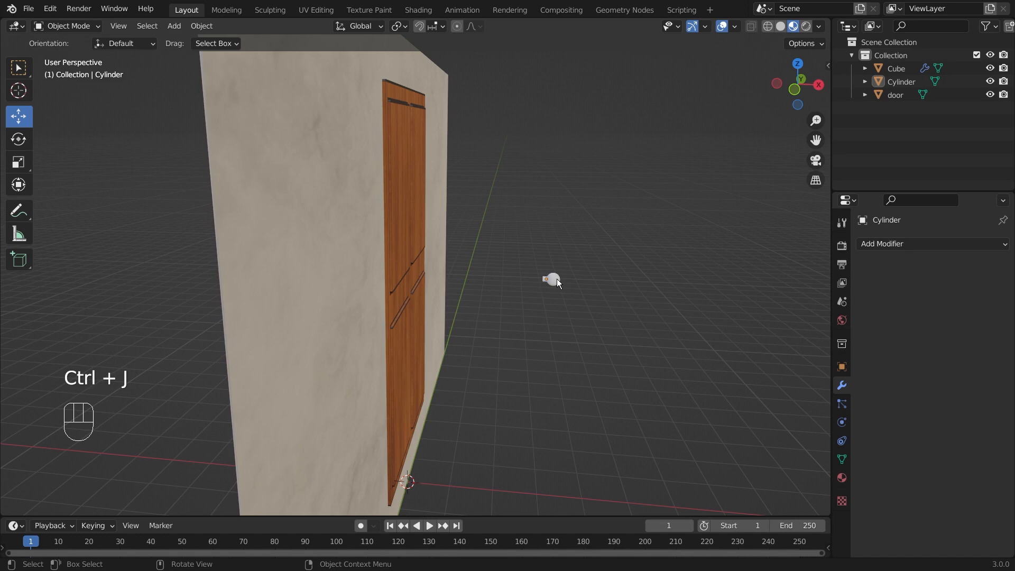
Step: Add a new material to the joined door handle
{"action": "left_click", "coordinate": [557, 283]}
{"action": "left_click_drag", "start_coordinate": [585, 281], "coordinate": [629, 283]}
{"action": "left_click", "coordinate": [608, 305]}
{"action": "middle_click_drag", "start_coordinate": [592, 306], "coordinate": [547, 308]}
{"action": "left_click", "coordinate": [548, 307]}
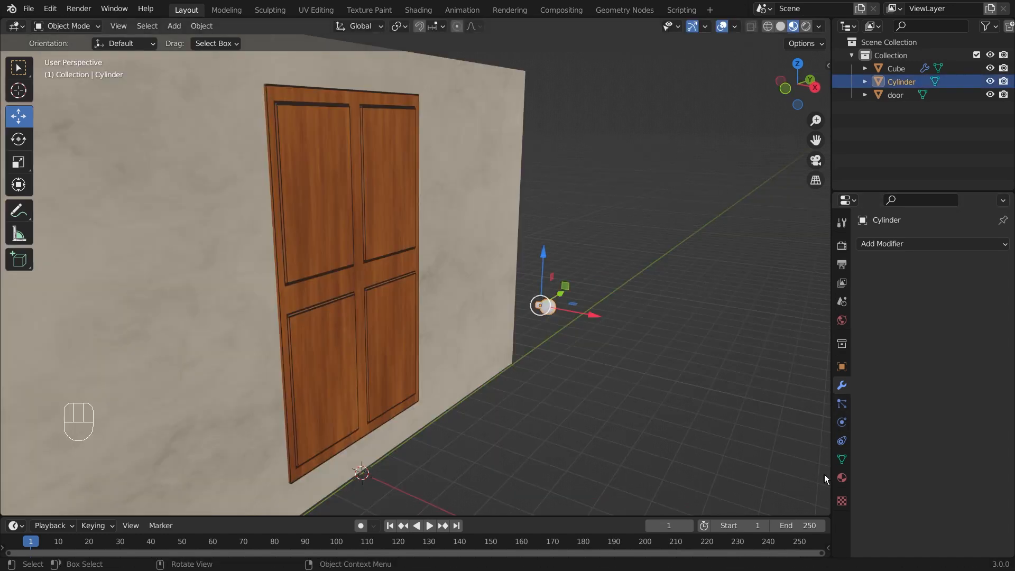
{"action": "left_click", "coordinate": [842, 477]}
{"action": "left_click", "coordinate": [945, 305]}
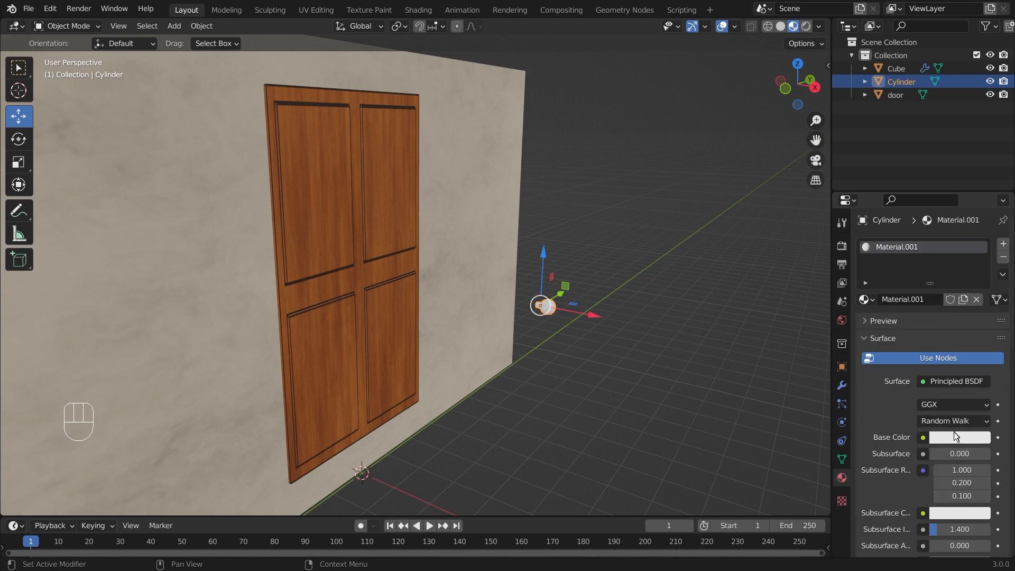
Step: Sample the handle's base color from the door's dark panel edge and darken it to a near-black brown
{"action": "left_click", "coordinate": [956, 437]}
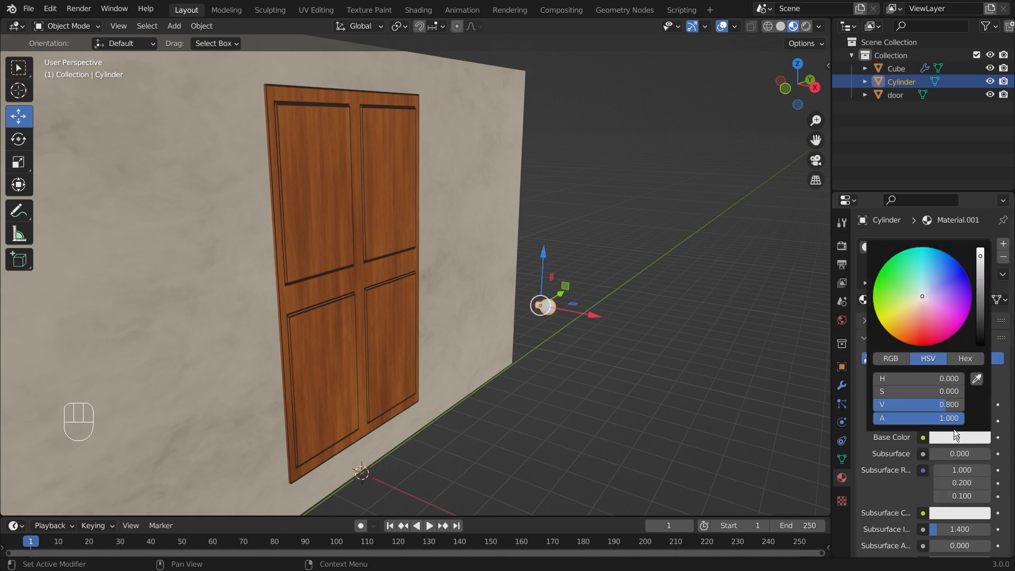
{"action": "left_click", "coordinate": [976, 379]}
{"action": "left_click", "coordinate": [385, 100]}
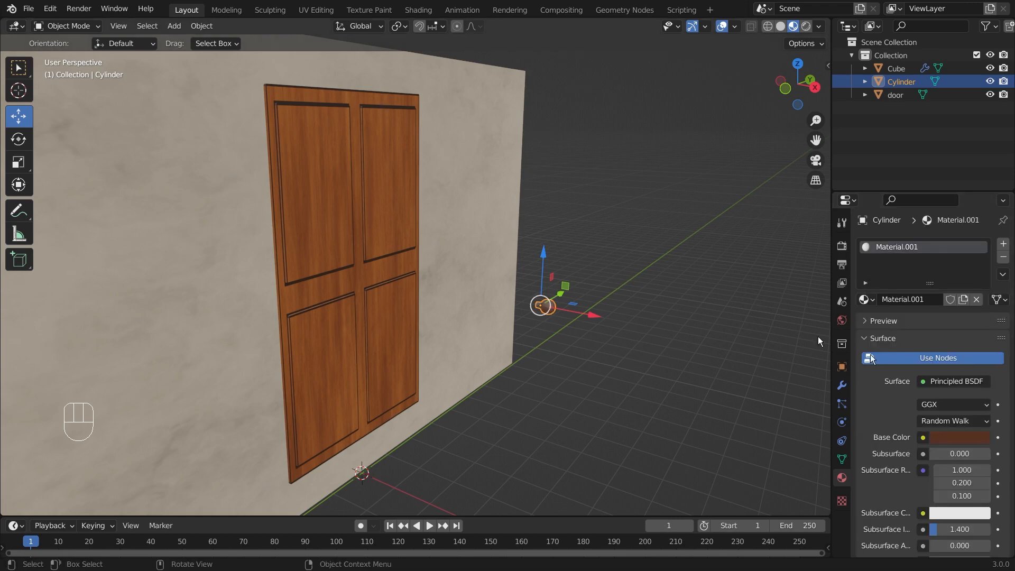
{"action": "left_click", "coordinate": [966, 439]}
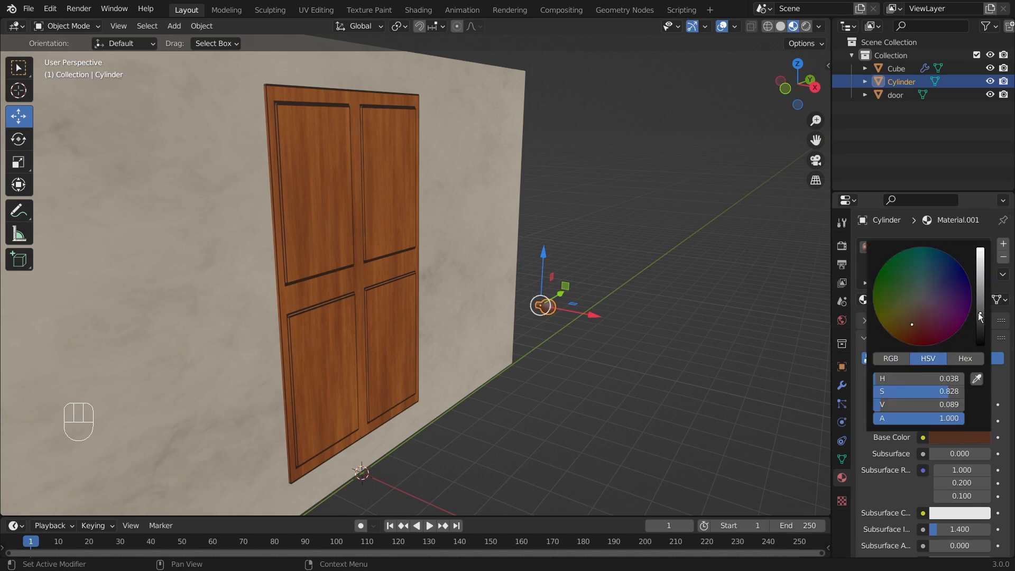
Step: Move the handle in line with the door's middle rail, close to the door's right edge in the right orthographic view
{"action": "middle_click_drag", "start_coordinate": [528, 265], "coordinate": [351, 338]}
{"action": "left_click_drag", "start_coordinate": [351, 328], "coordinate": [351, 271]}
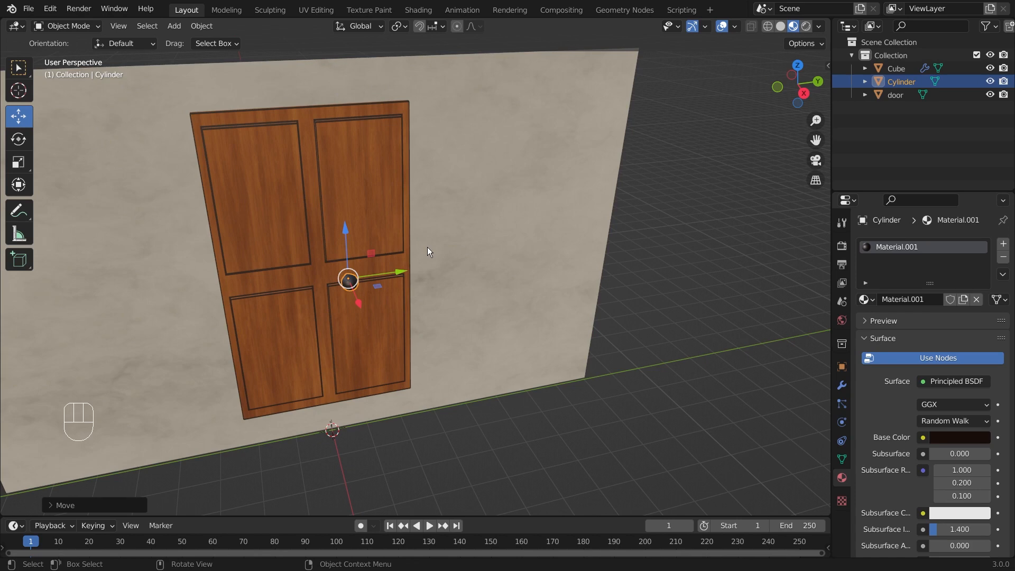
{"action": "key", "text": "KP_3"}
{"action": "left_click_drag", "start_coordinate": [320, 200], "coordinate": [439, 244]}
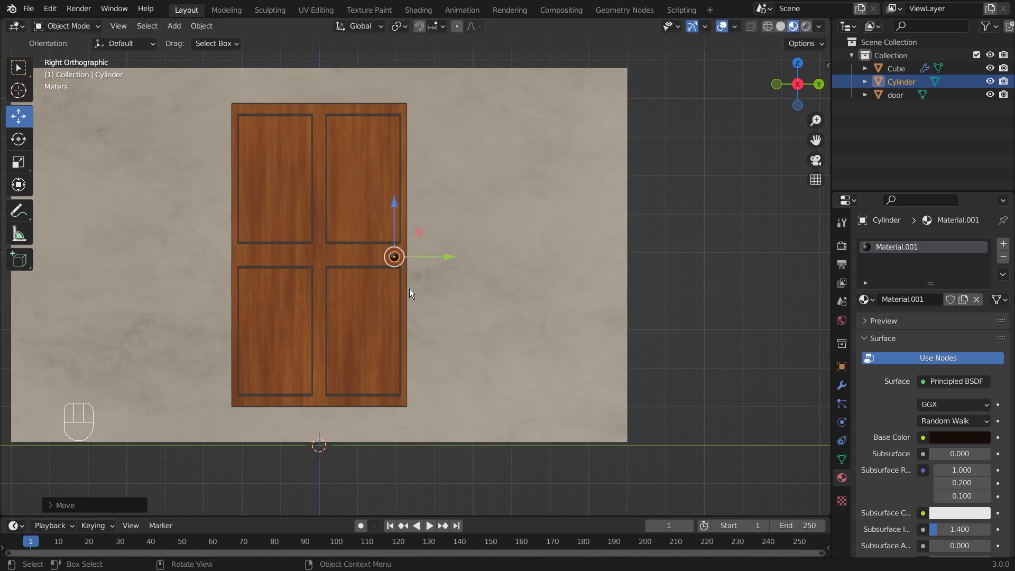
Step: Move the handle along the X axis in the front view until its stem meets the door surface
{"action": "key", "text": "KP_1"}
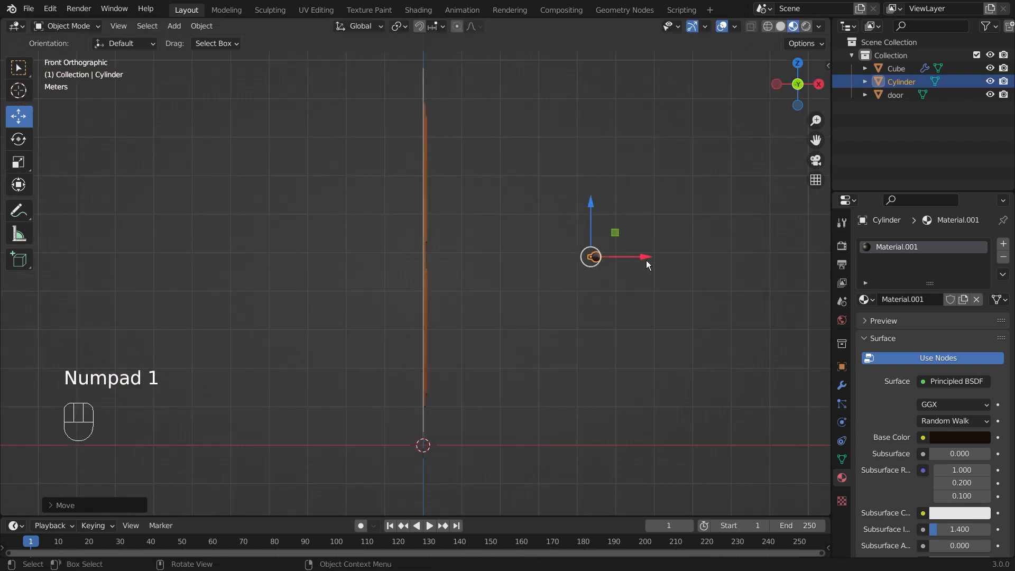
{"action": "left_click_drag", "start_coordinate": [645, 256], "coordinate": [480, 261]}
{"action": "middle_click_drag", "start_coordinate": [480, 261], "coordinate": [344, 274]}
{"action": "scroll", "coordinate": [421, 307], "scroll_direction": "down", "scroll_amount": 4}
{"action": "scroll", "coordinate": [420, 308], "scroll_direction": "up", "scroll_amount": 4}
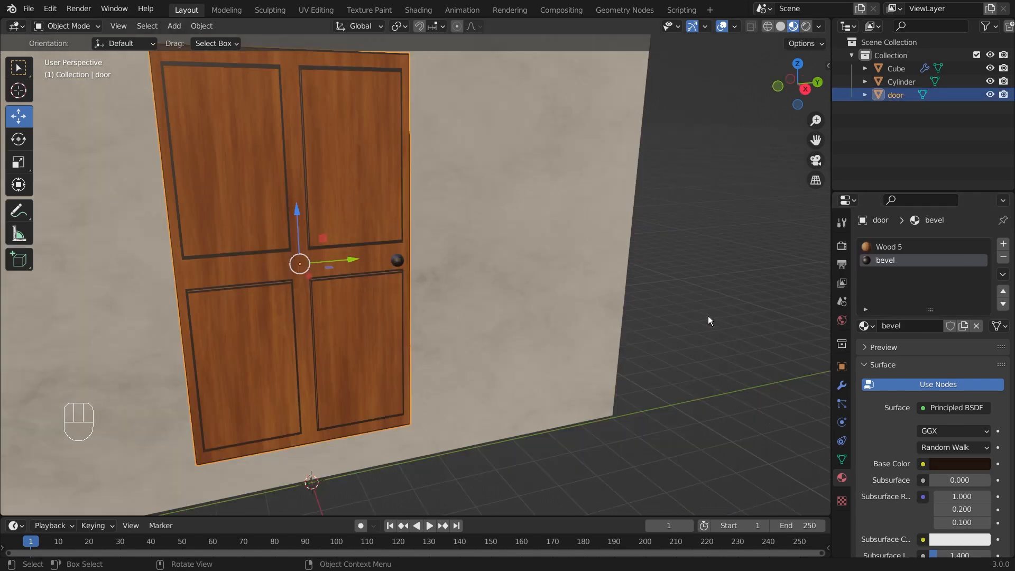
Step: Join the handle to the door, keeping the door as the active object
{"action": "left_click", "coordinate": [708, 318]}
{"action": "left_click", "coordinate": [397, 260]}
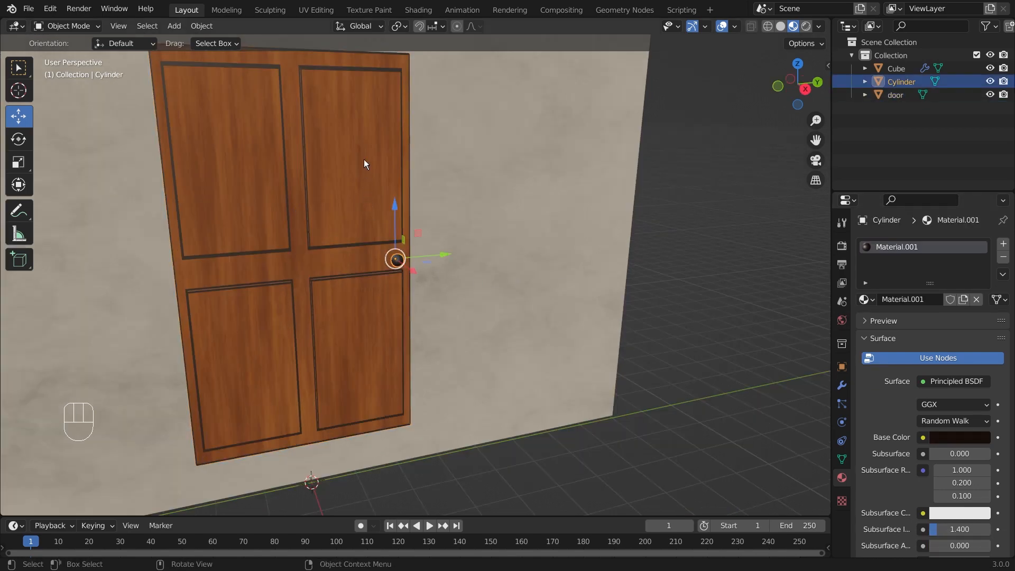
{"action": "left_click", "coordinate": [670, 304]}
{"action": "left_click", "coordinate": [397, 261]}
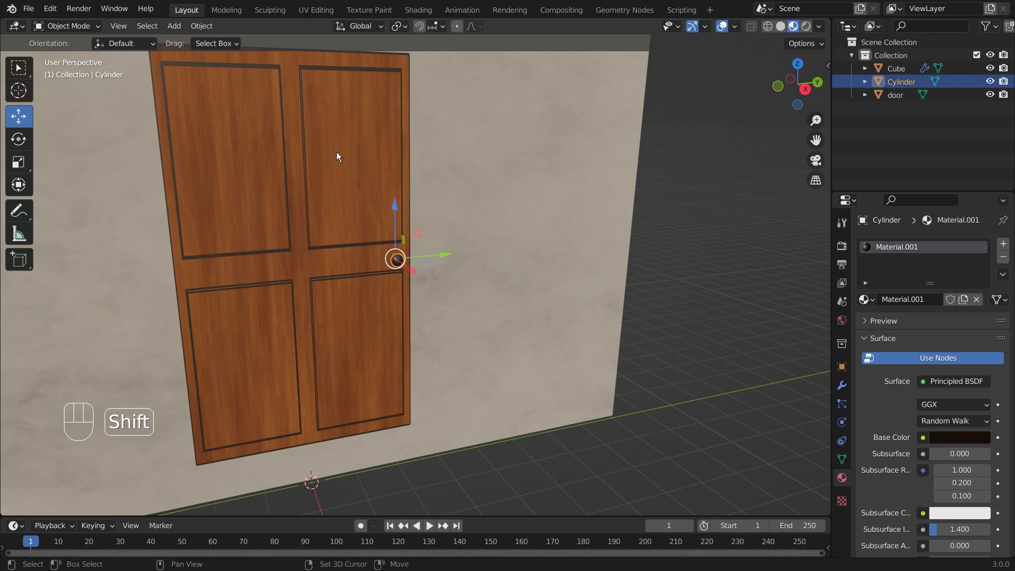
{"action": "left_click", "coordinate": [336, 152], "text": "shift"}
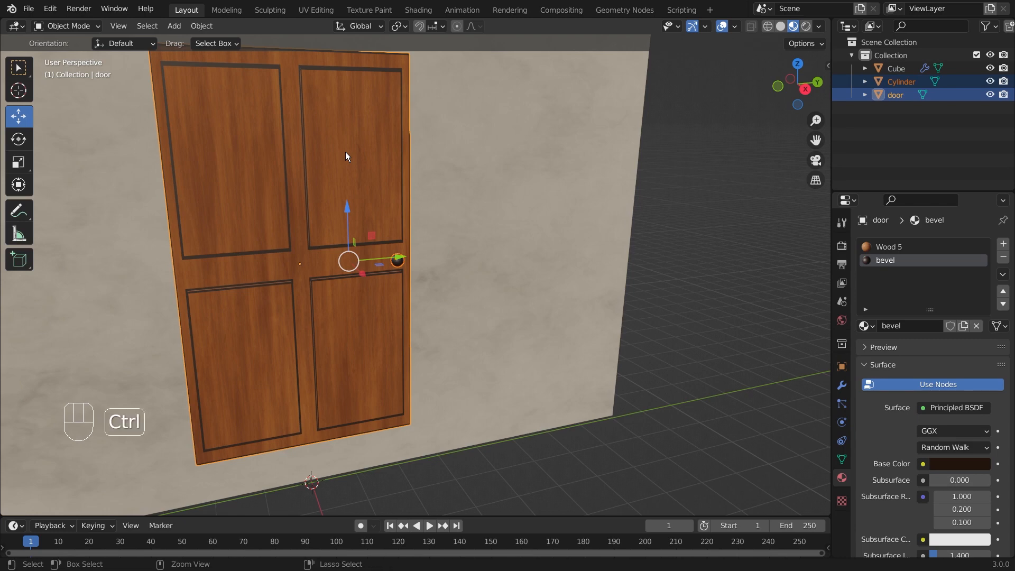
{"action": "key", "text": "ctrl+j"}
{"action": "middle_click_drag", "start_coordinate": [483, 195], "coordinate": [457, 196]}
{"action": "scroll", "coordinate": [438, 199], "scroll_direction": "down", "scroll_amount": 2}
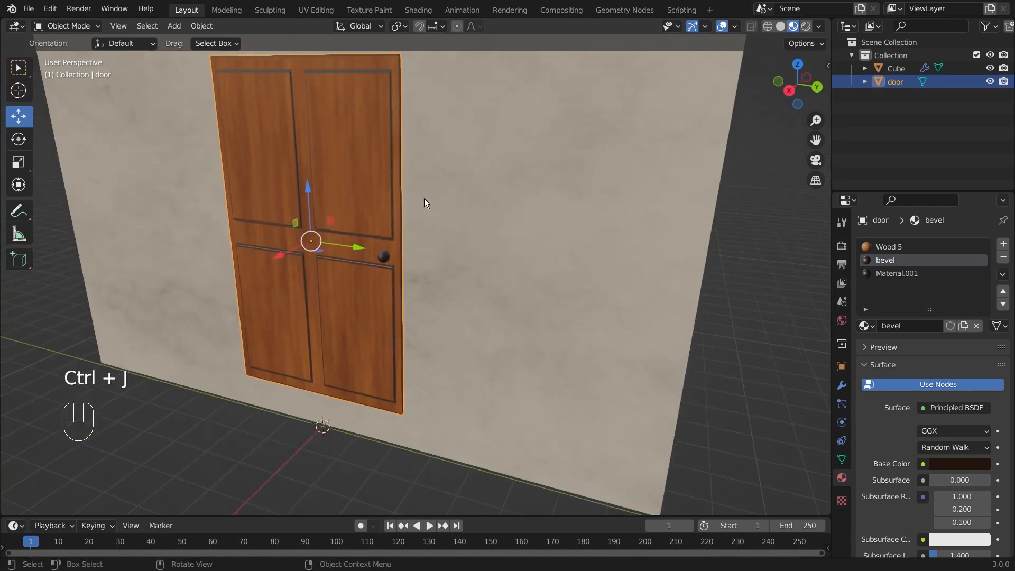
{"action": "scroll", "coordinate": [493, 229], "scroll_direction": "down", "scroll_amount": 5}
{"action": "scroll", "coordinate": [438, 280], "scroll_direction": "up", "scroll_amount": 2}
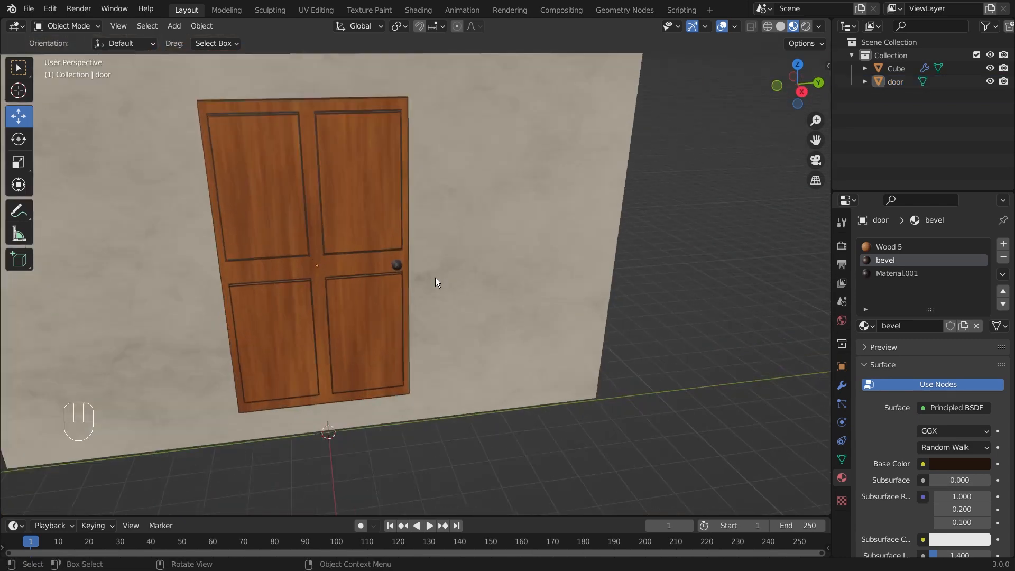
Step: Select all of the handle's linked geometry within the door mesh, using vertex selection in Edit Mode
{"action": "left_click", "coordinate": [348, 214]}
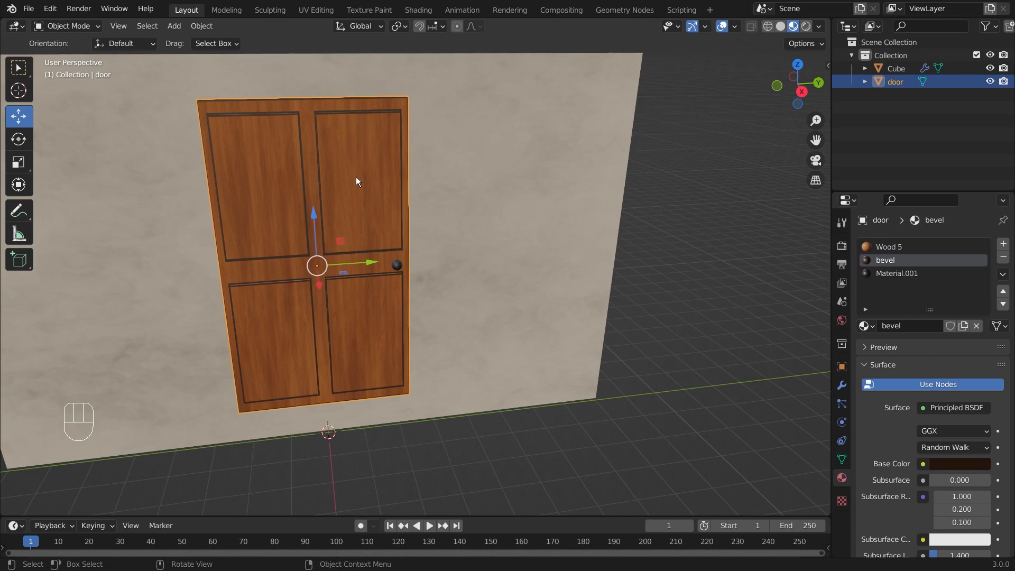
{"action": "key", "text": "Tab"}
{"action": "middle_click_drag", "start_coordinate": [434, 300], "coordinate": [383, 296]}
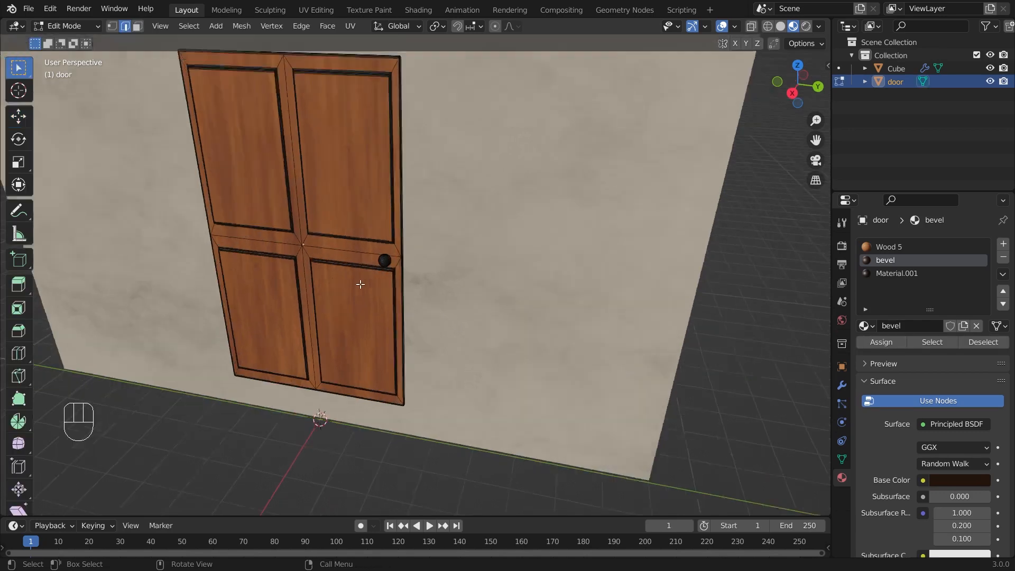
{"action": "scroll", "coordinate": [383, 283], "scroll_direction": "up", "scroll_amount": 2}
{"action": "left_click", "coordinate": [113, 26]}
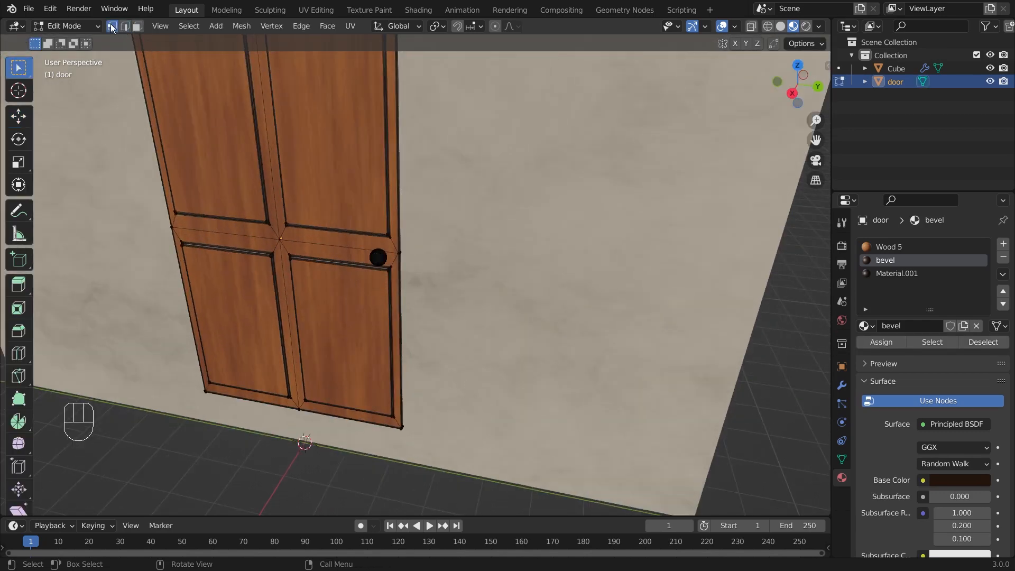
{"action": "scroll", "coordinate": [379, 257], "scroll_direction": "up", "scroll_amount": 2}
{"action": "key", "text": "Left"}
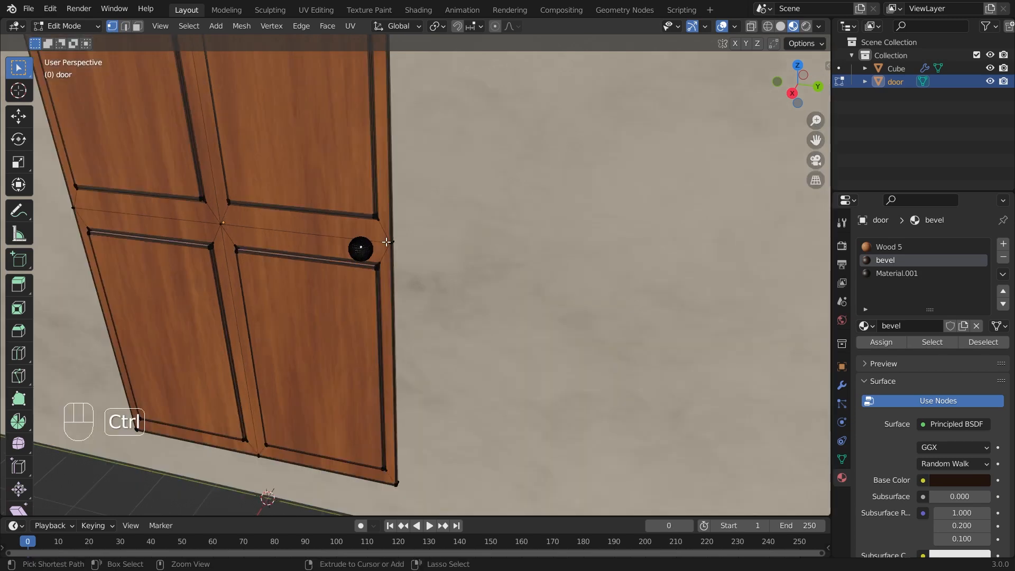
{"action": "key", "text": "ctrl+l"}
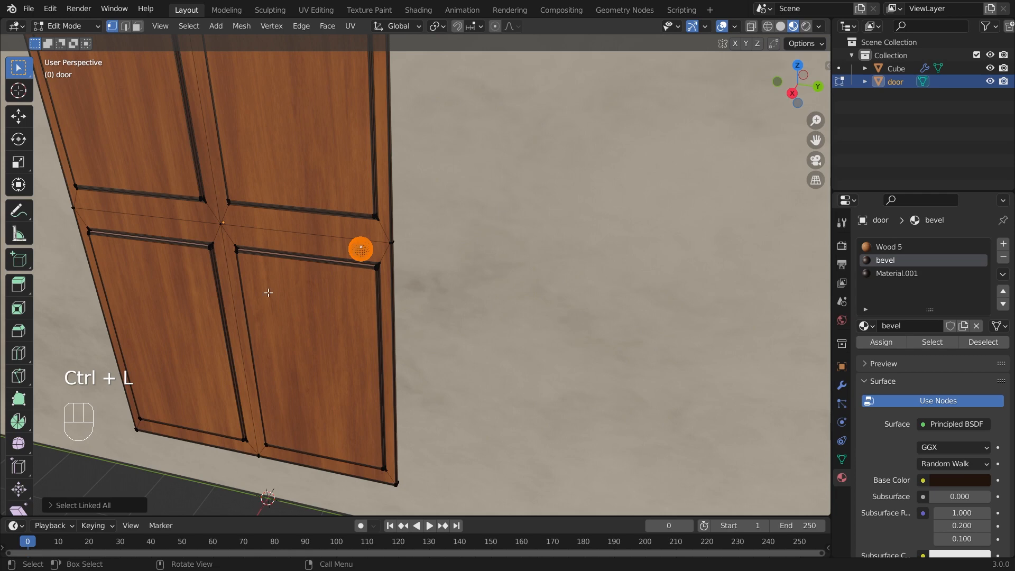
{"action": "middle_click_drag", "start_coordinate": [394, 227], "coordinate": [588, 312]}
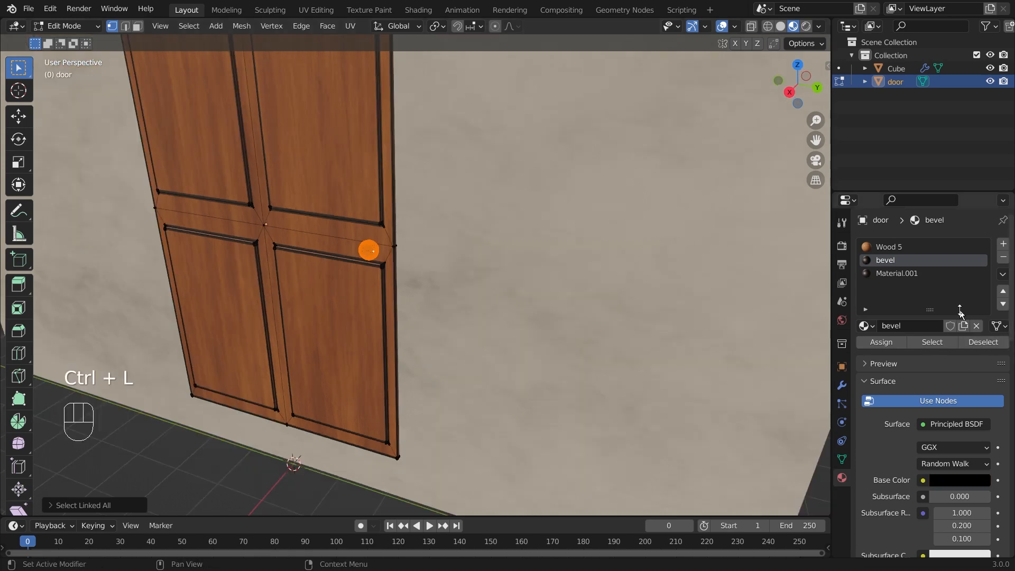
Step: Set the base color of the handle's Material.001 to bright red with hue 0.999, saturation 1.000 and value 0.940
{"action": "left_click", "coordinate": [889, 274]}
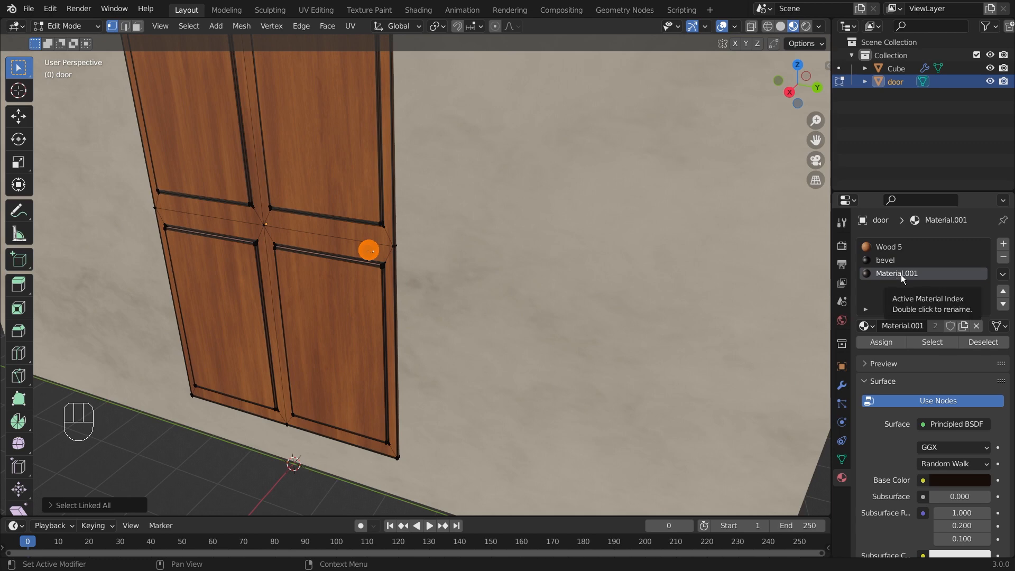
{"action": "left_click", "coordinate": [959, 480]}
{"action": "mouse_move", "coordinate": [922, 372]}
{"action": "left_mouse_down"}
{"action": "mouse_move", "coordinate": [927, 392]}
{"action": "mouse_move", "coordinate": [981, 292]}
{"action": "left_mouse_up"}
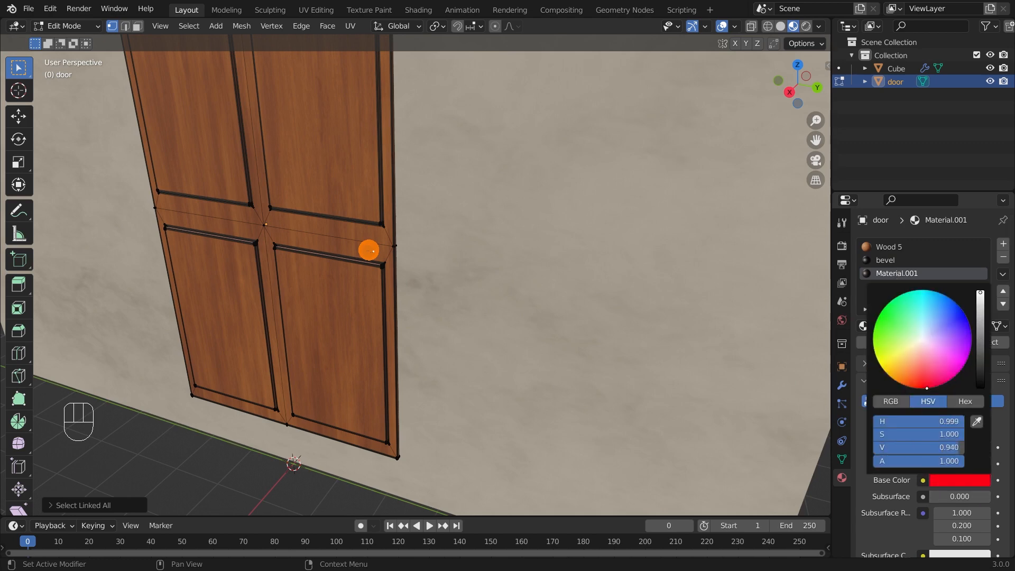
Step: Examine the red handle up close and return to Object Mode with the whole door in view
{"action": "scroll", "coordinate": [417, 249], "scroll_direction": "up", "scroll_amount": 4}
{"action": "mouse_move", "coordinate": [417, 249]}
{"action": "middle_mouse_down"}
{"action": "mouse_move", "coordinate": [361, 249]}
{"action": "mouse_move", "coordinate": [398, 243]}
{"action": "middle_mouse_up"}
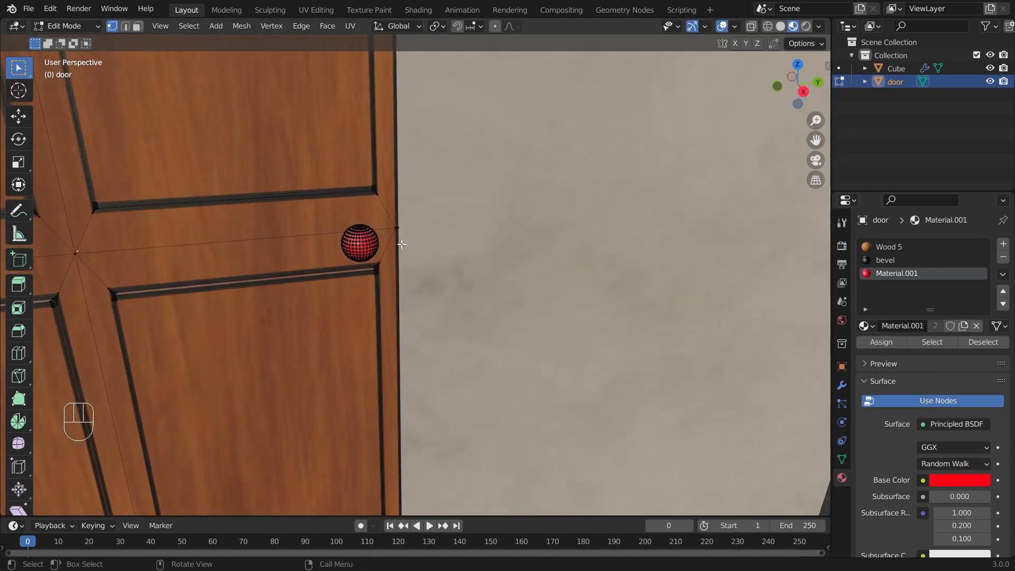
{"action": "scroll", "coordinate": [398, 242], "scroll_direction": "up", "scroll_amount": 4}
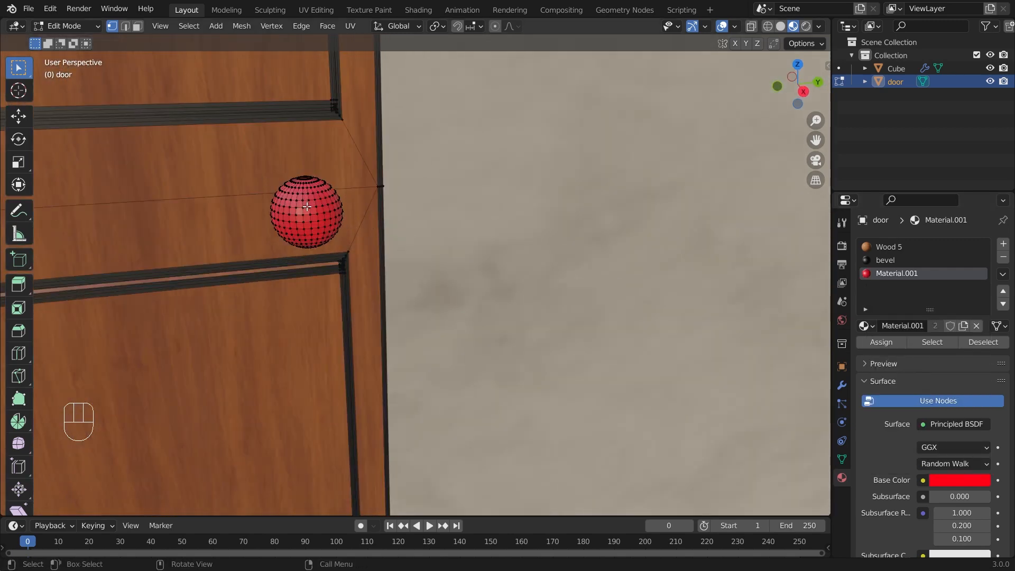
{"action": "key", "text": "Tab"}
{"action": "scroll", "coordinate": [525, 308], "scroll_direction": "down", "scroll_amount": 8}
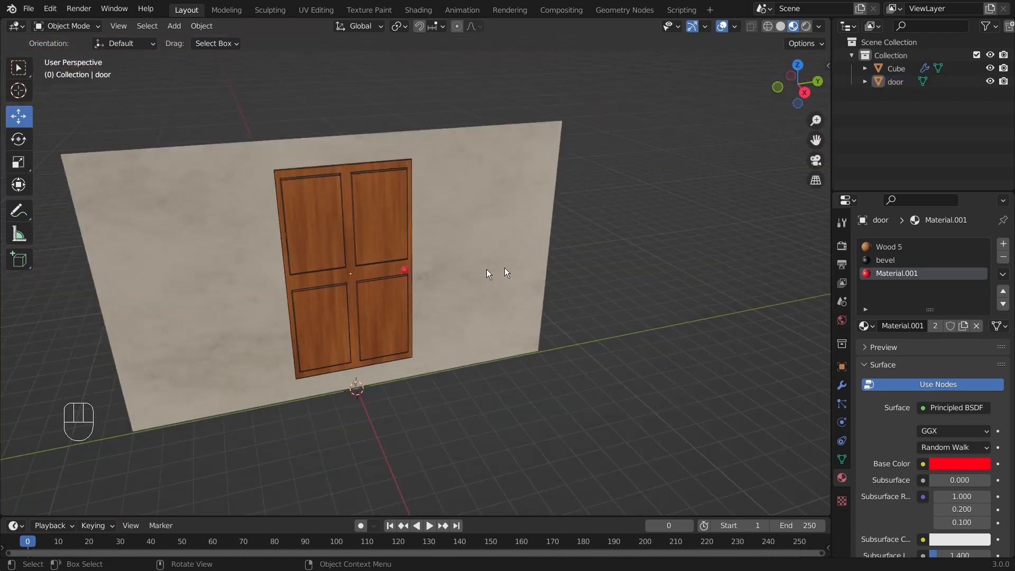
{"action": "middle_click_drag", "start_coordinate": [489, 274], "coordinate": [353, 320]}
{"action": "scroll", "coordinate": [329, 323], "scroll_direction": "up", "scroll_amount": 2}
{"action": "scroll", "coordinate": [330, 323], "scroll_direction": "up", "scroll_amount": 2}
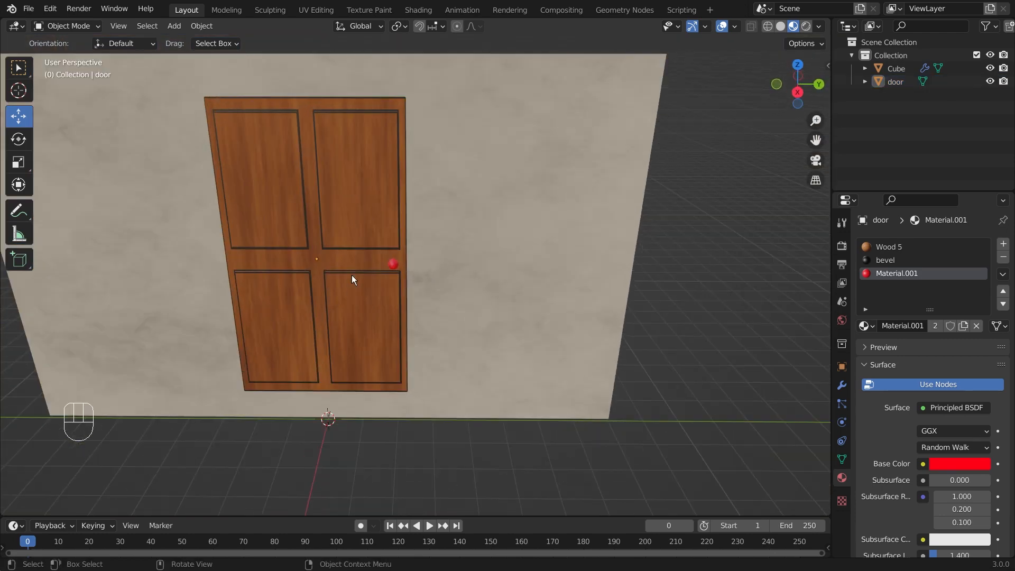
Step: Select the door and display its transform values in the object properties and the viewport sidebar
{"action": "left_click", "coordinate": [353, 279]}
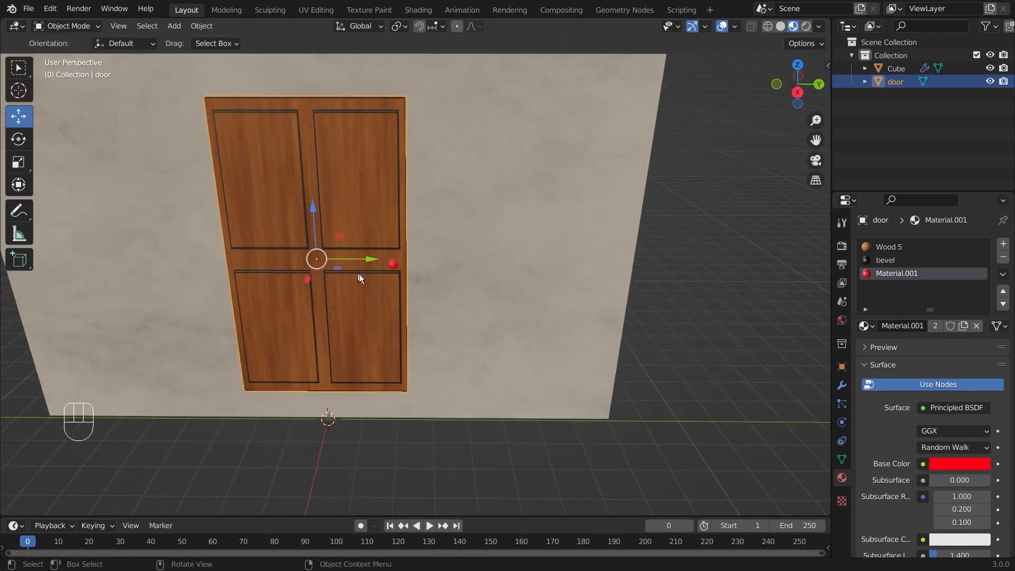
{"action": "left_click", "coordinate": [842, 367]}
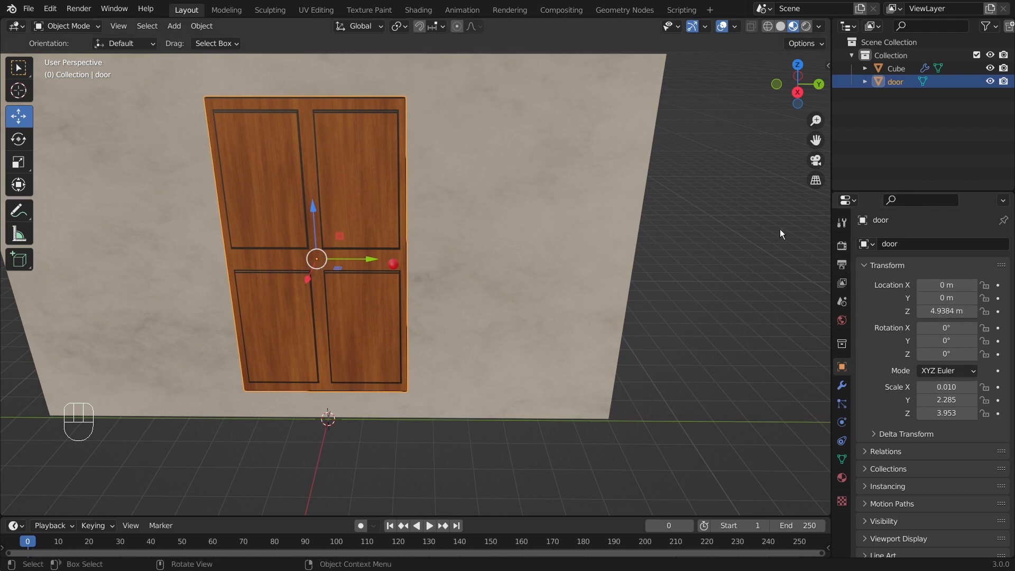
{"action": "key", "text": "n"}
{"action": "left_click", "coordinate": [823, 72]}
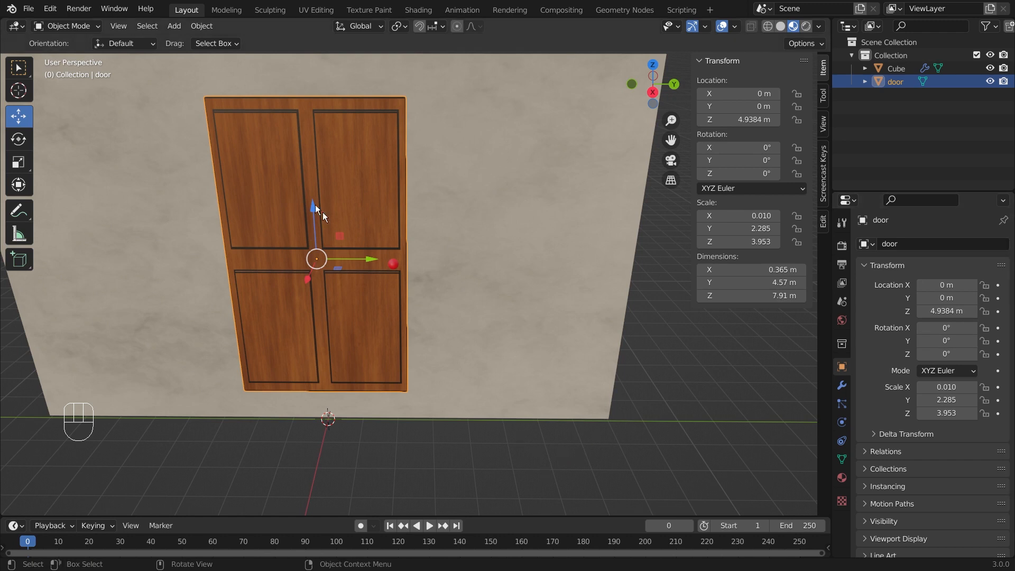
Step: Enlarge the timeline area, deselect the door and hide the viewport sidebar
{"action": "left_click_drag", "start_coordinate": [434, 514], "coordinate": [469, 429]}
{"action": "left_click", "coordinate": [454, 423]}
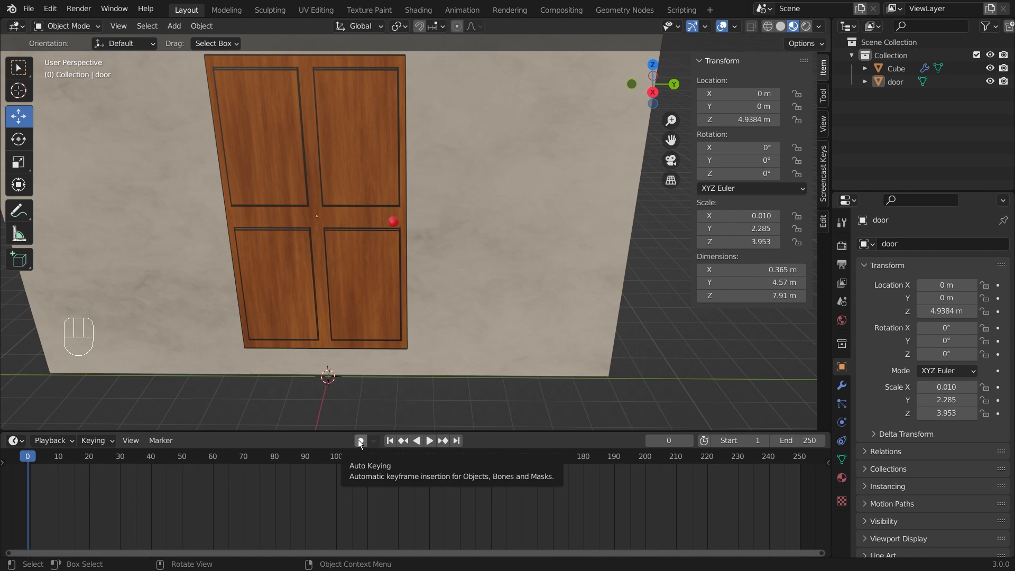
{"action": "key", "text": "super"}
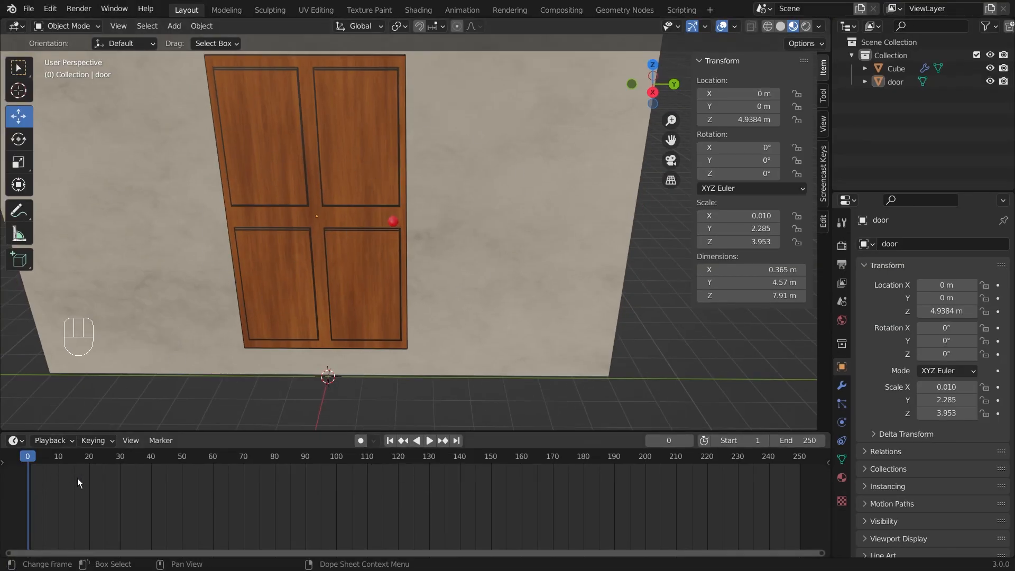
{"action": "middle_click_drag", "start_coordinate": [540, 280], "coordinate": [540, 263]}
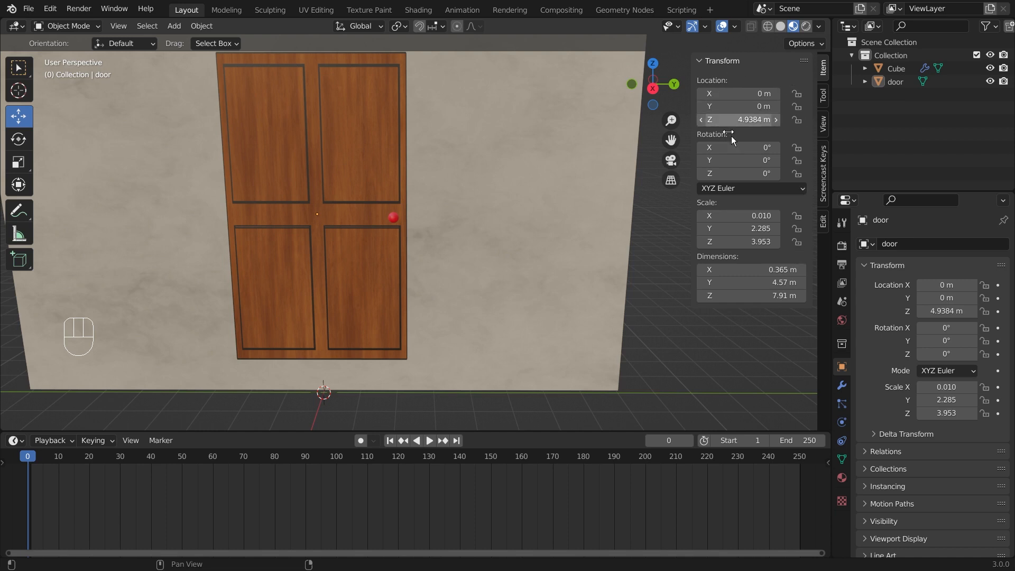
{"action": "key", "text": "n"}
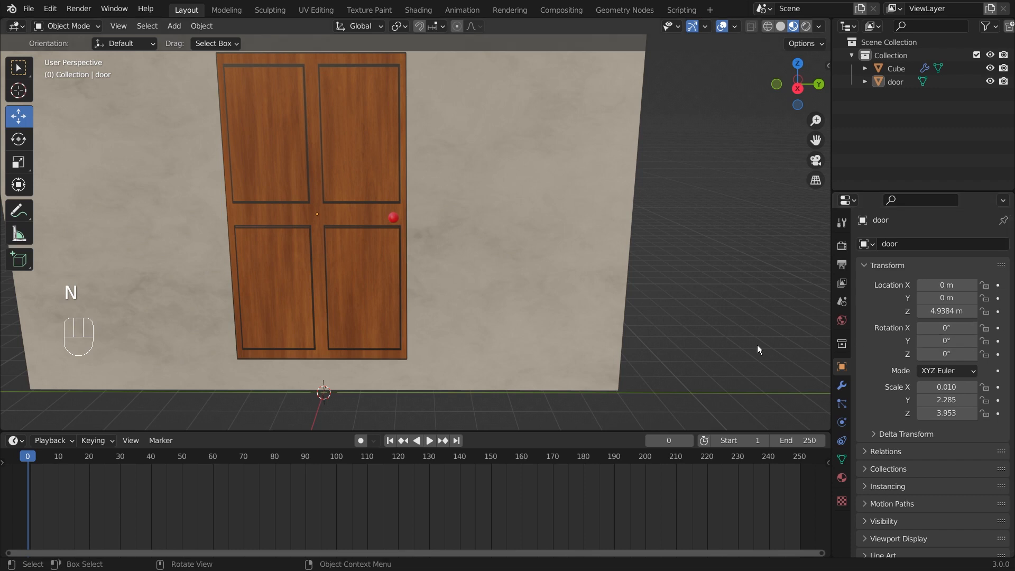
Step: Select the door and keyframe its Z rotation of 0° at frame 0
{"action": "middle_click_drag", "start_coordinate": [332, 204], "coordinate": [448, 245]}
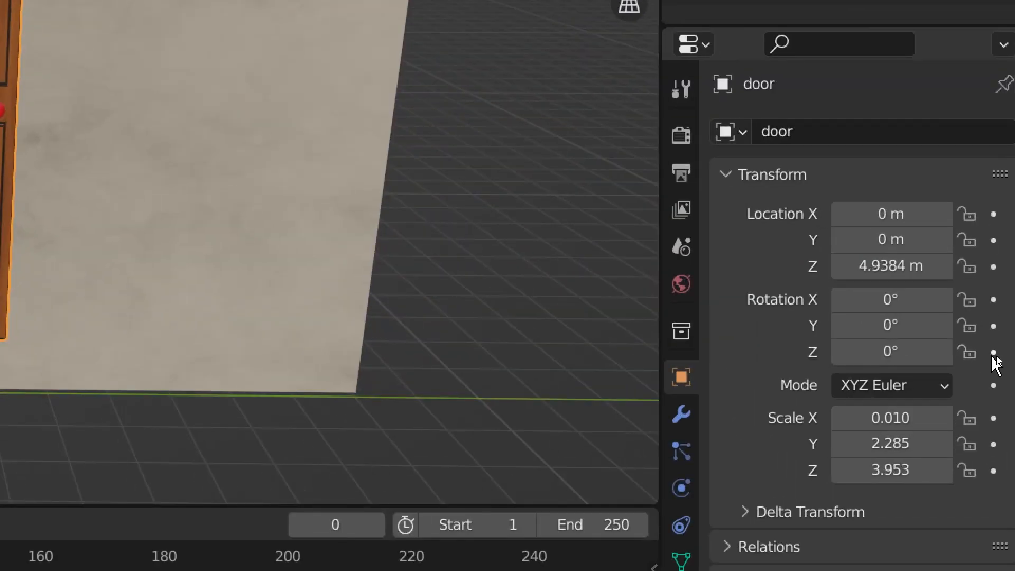
{"action": "left_click", "coordinate": [993, 353]}
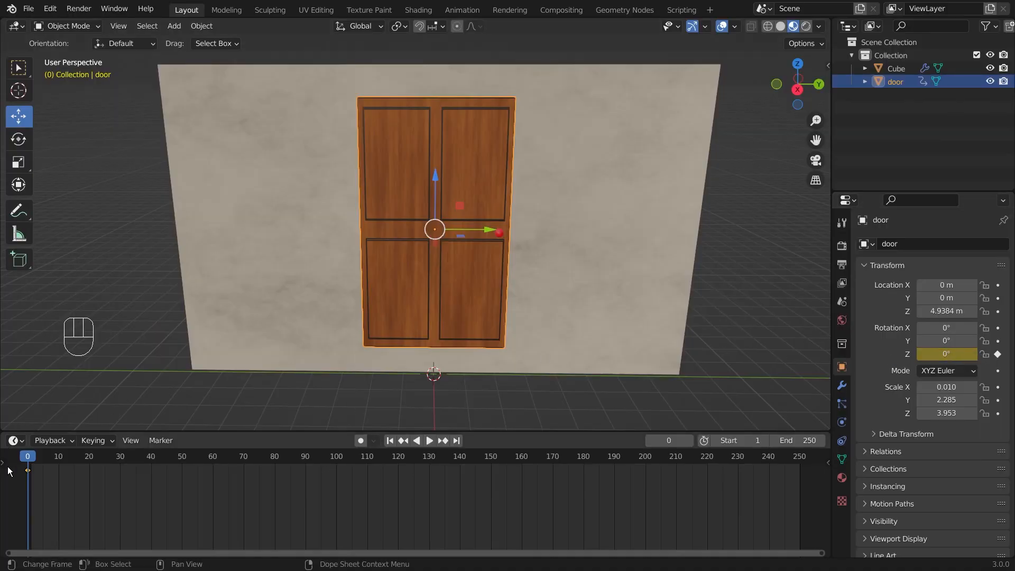
{"action": "key", "text": "super+plus"}
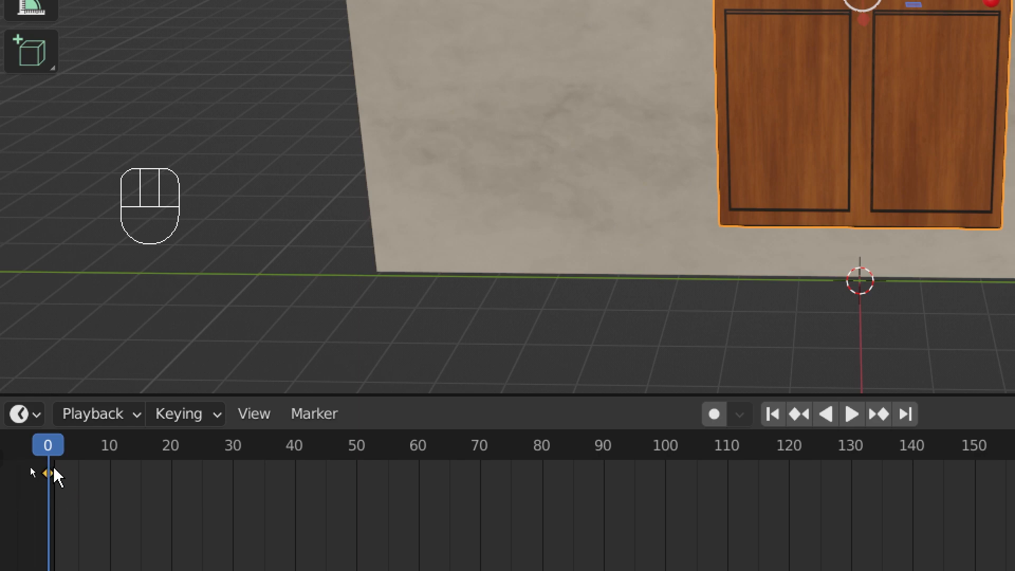
{"action": "key", "text": "super+minus"}
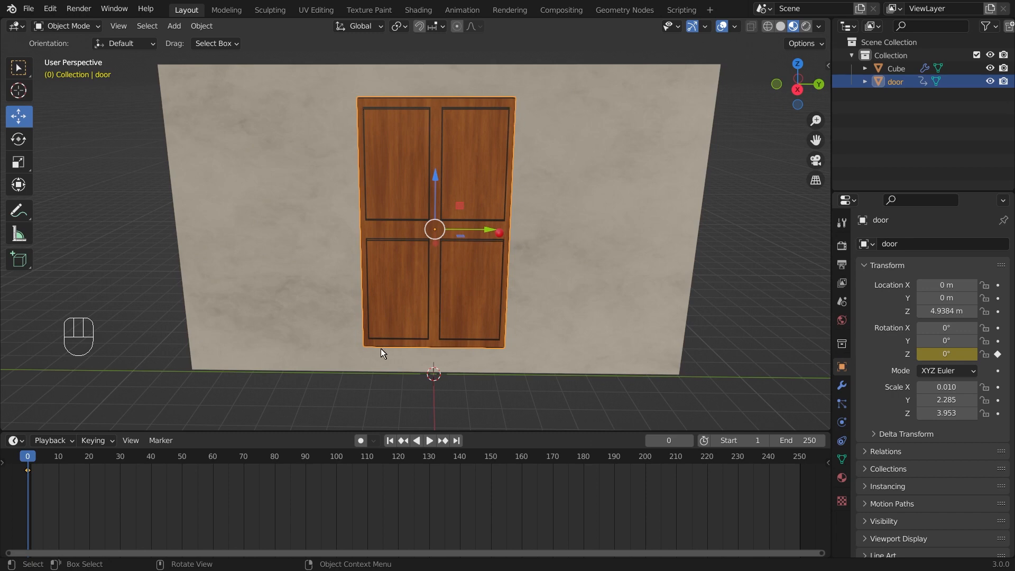
Step: Set the door's Z rotation to 150° at frame 60 and keyframe it
{"action": "left_click_drag", "start_coordinate": [29, 456], "coordinate": [212, 456]}
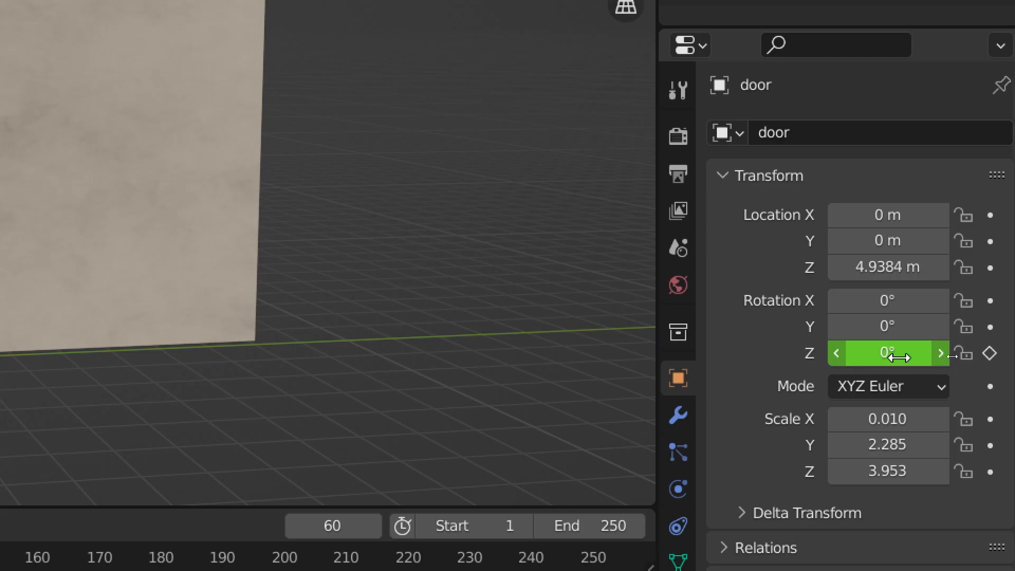
{"action": "left_click", "coordinate": [898, 357]}
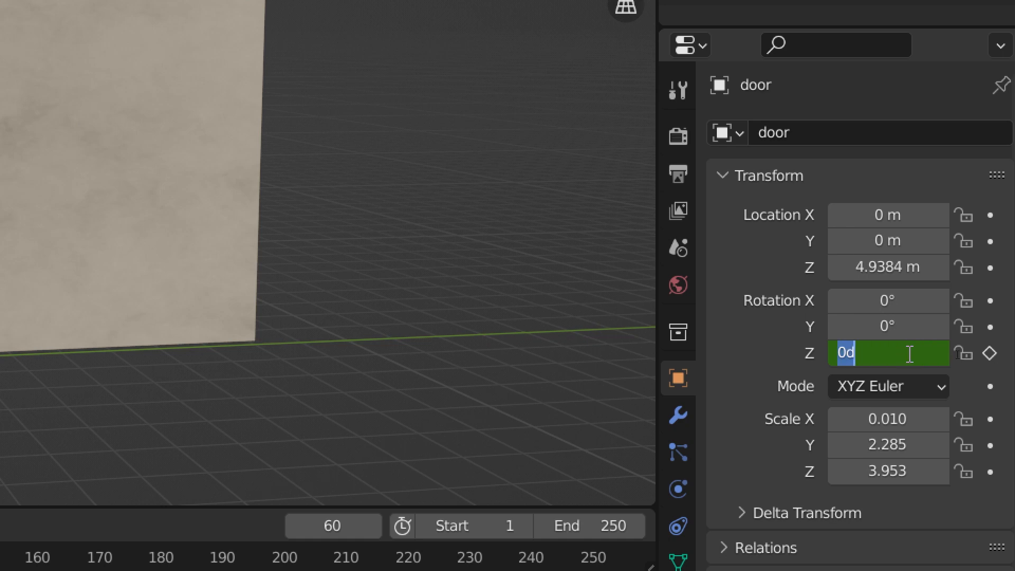
{"action": "type", "text": "150"}
{"action": "key", "text": "Return"}
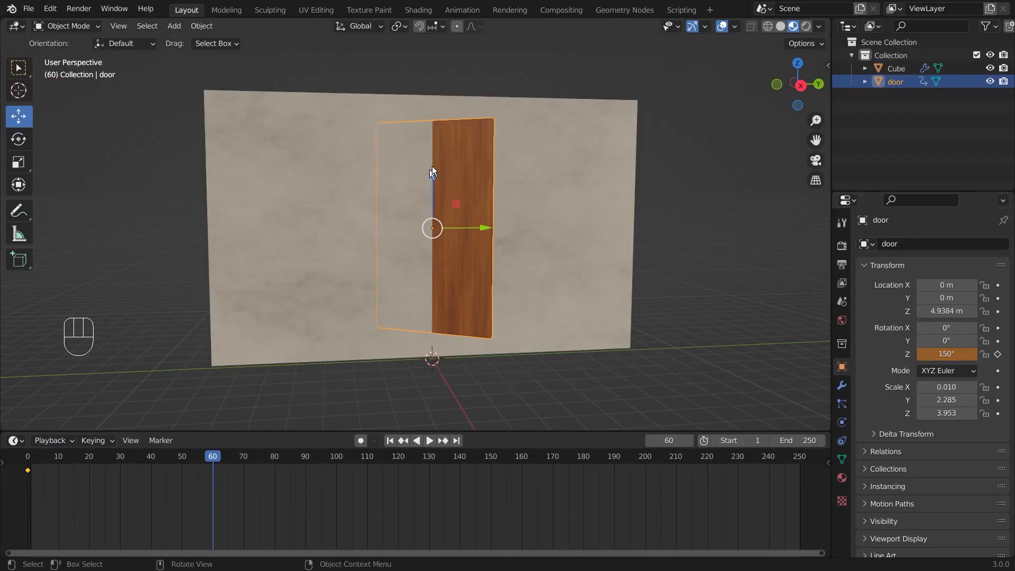
{"action": "left_click", "coordinate": [997, 355]}
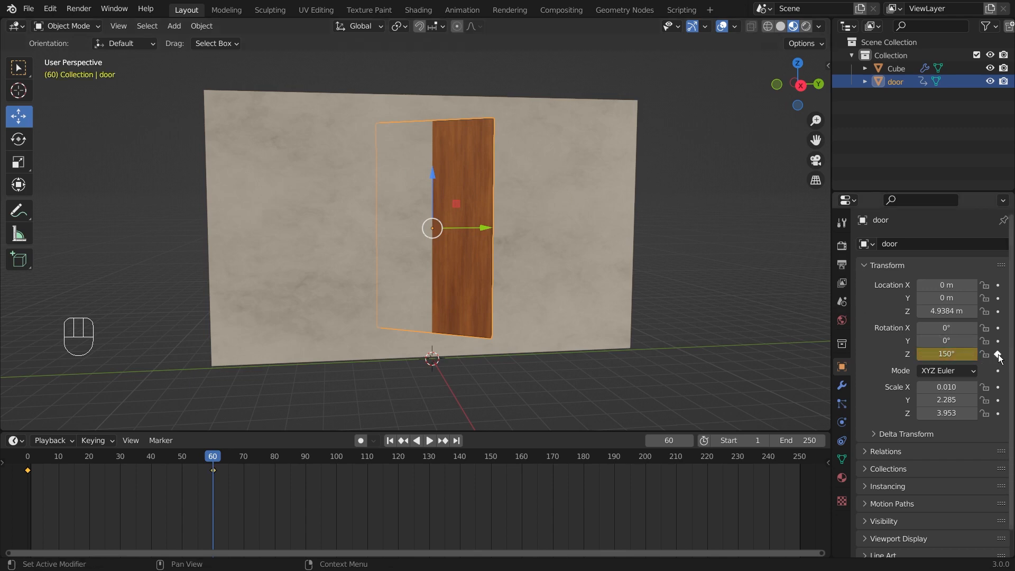
Step: Play the door's rotation animation from frame 0 to check its pivot, and return to frame 0
{"action": "left_click_drag", "start_coordinate": [212, 457], "coordinate": [4, 462]}
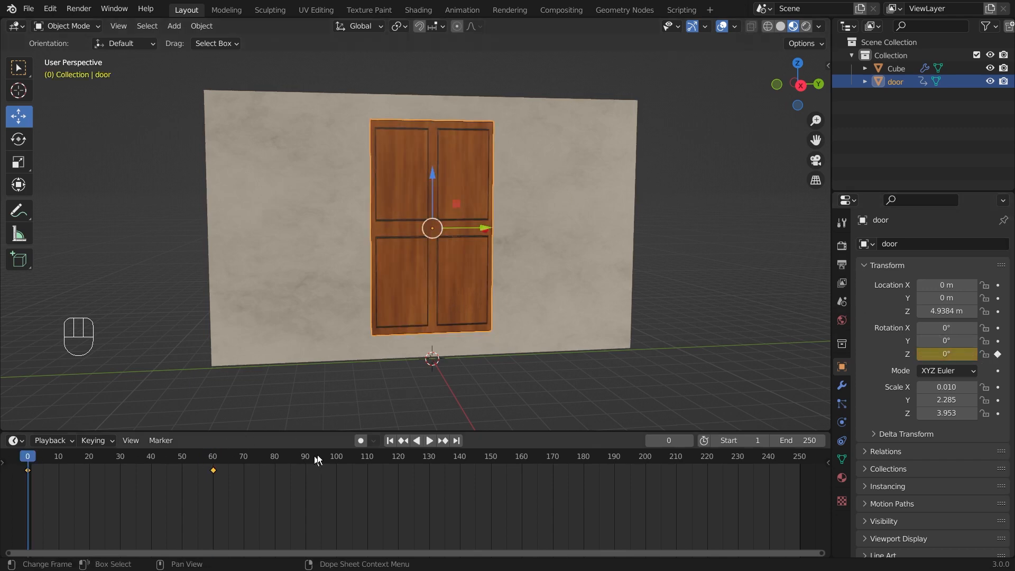
{"action": "left_click", "coordinate": [429, 440]}
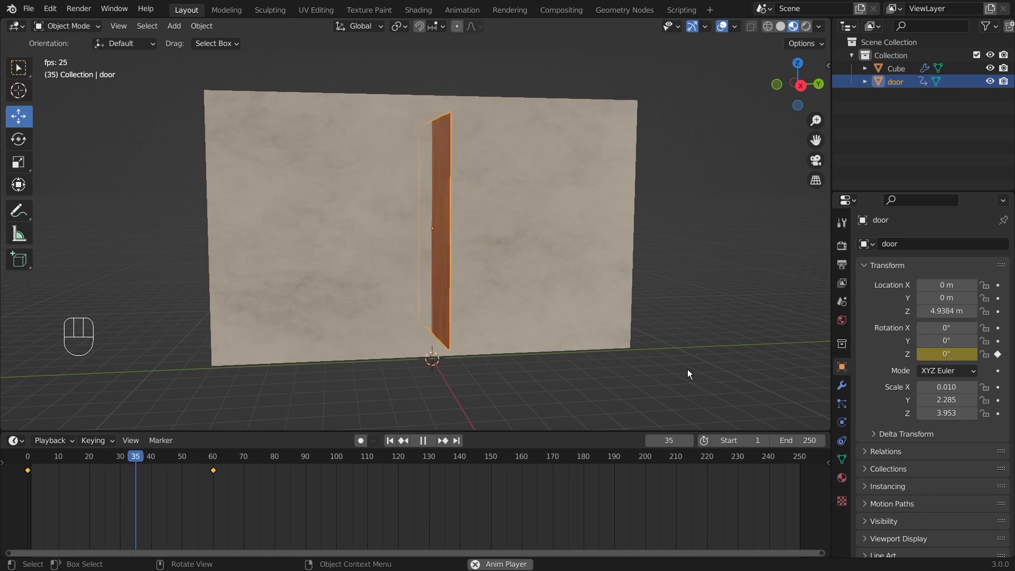
{"action": "key", "text": "space"}
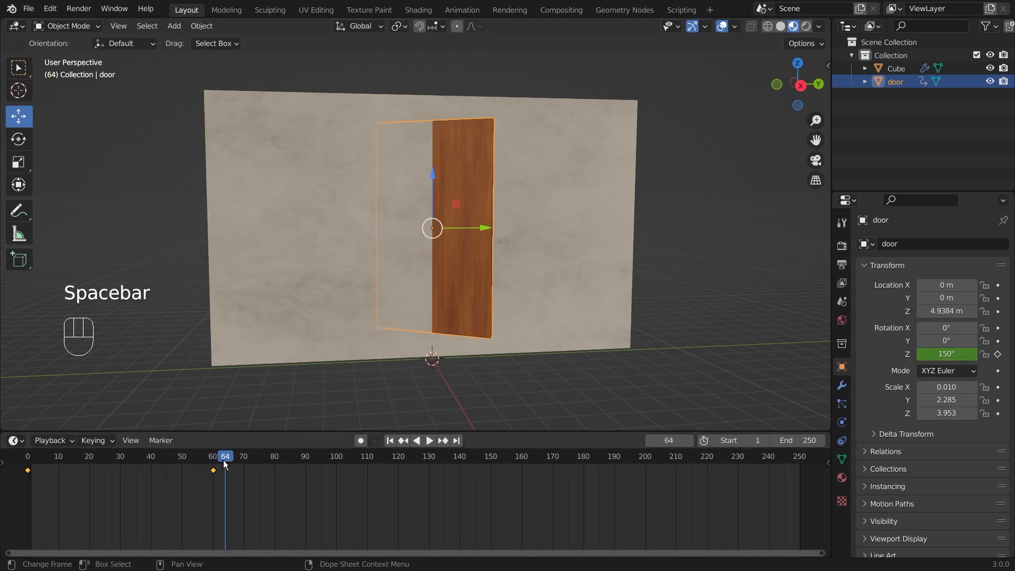
{"action": "left_click_drag", "start_coordinate": [224, 464], "coordinate": [24, 465]}
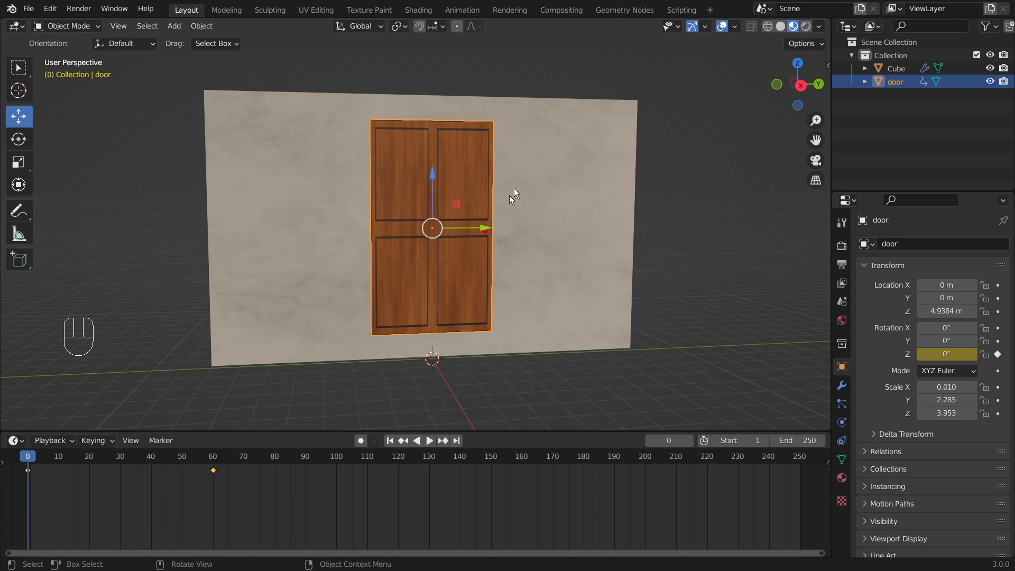
Step: Delete both of the door's Z rotation keyframes, at frames 0 and 60
{"action": "left_click", "coordinate": [567, 167]}
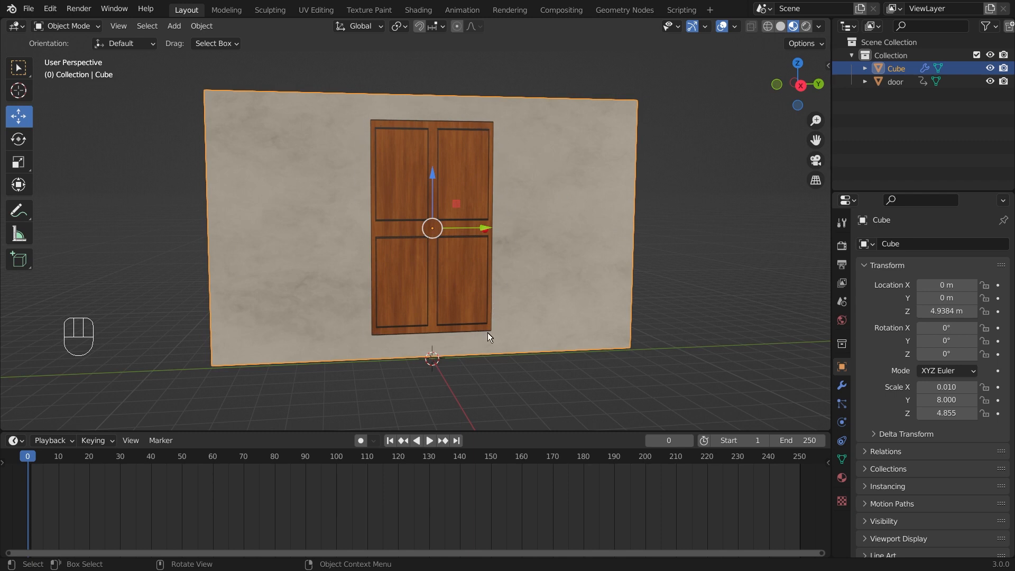
{"action": "key", "text": "alt+a"}
{"action": "left_click", "coordinate": [457, 236]}
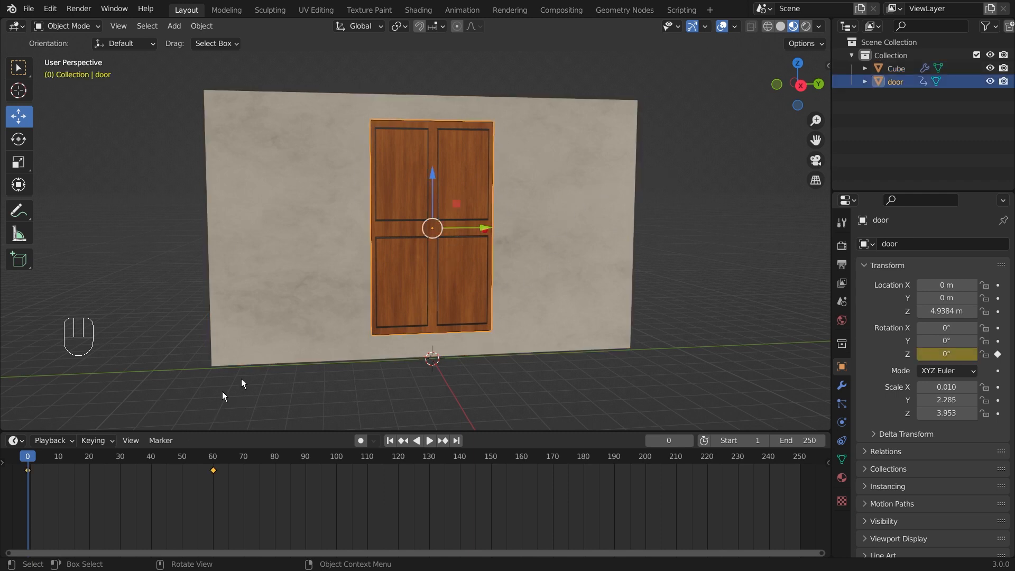
{"action": "left_click_drag", "start_coordinate": [232, 467], "coordinate": [74, 484]}
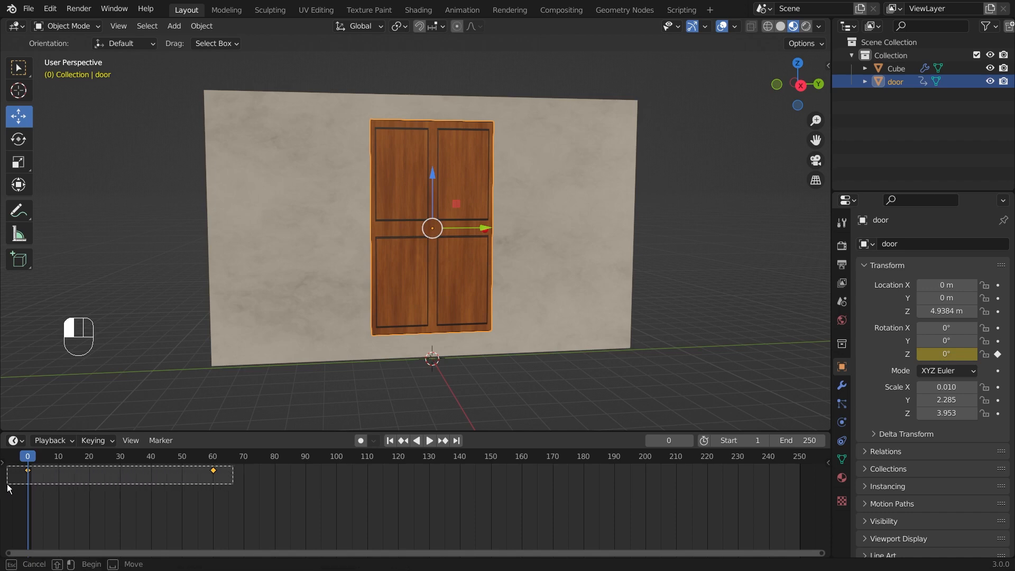
{"action": "left_click_drag", "start_coordinate": [8, 487], "coordinate": [7, 487]}
{"action": "key", "text": "Delete"}
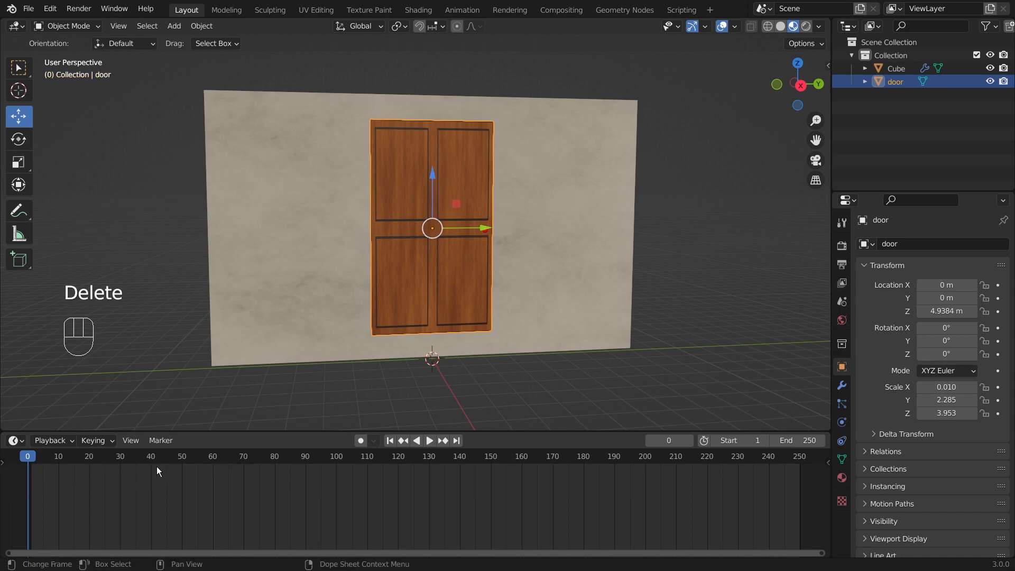
Step: Remove the existing Boolean modifier from the wall
{"action": "left_click", "coordinate": [696, 224]}
{"action": "left_click", "coordinate": [604, 192]}
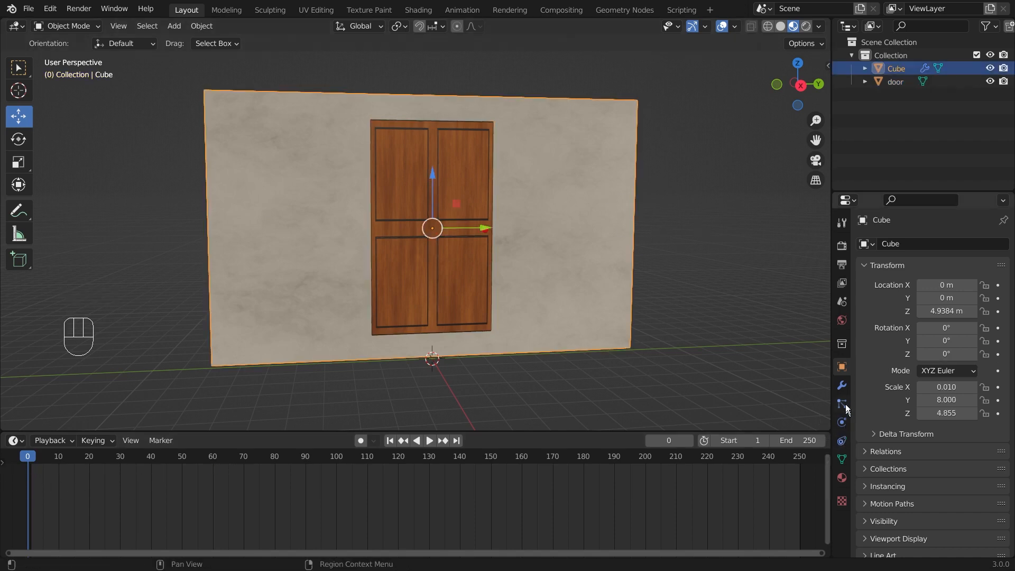
{"action": "left_click", "coordinate": [841, 386]}
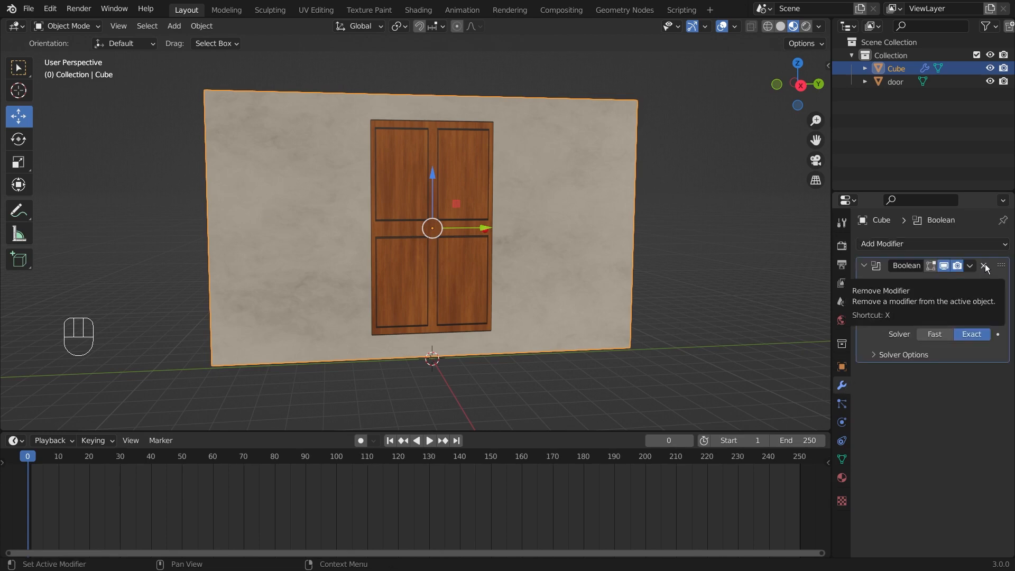
{"action": "left_click", "coordinate": [985, 264]}
{"action": "left_click", "coordinate": [692, 220]}
{"action": "middle_click_drag", "start_coordinate": [561, 201], "coordinate": [512, 193]}
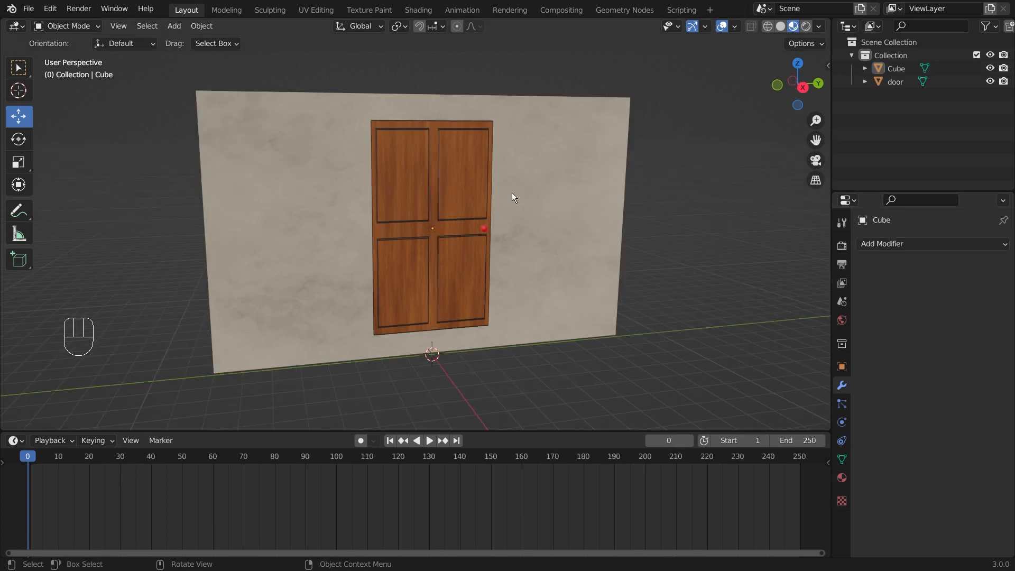
Step: Add a Boolean modifier in Difference mode to the wall and start picking its operand object
{"action": "left_click", "coordinate": [580, 162]}
{"action": "left_click", "coordinate": [905, 244]}
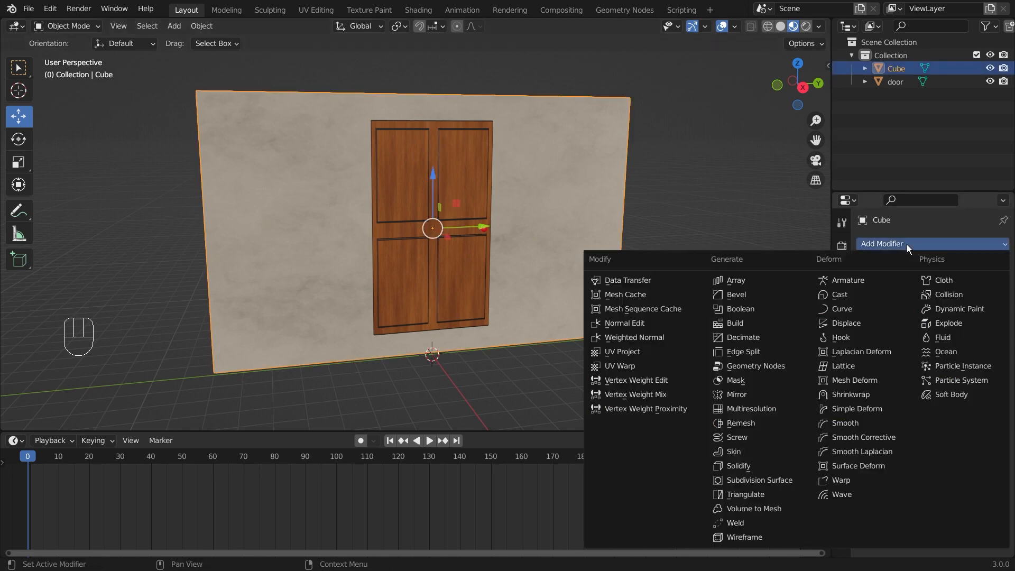
{"action": "left_click", "coordinate": [781, 308]}
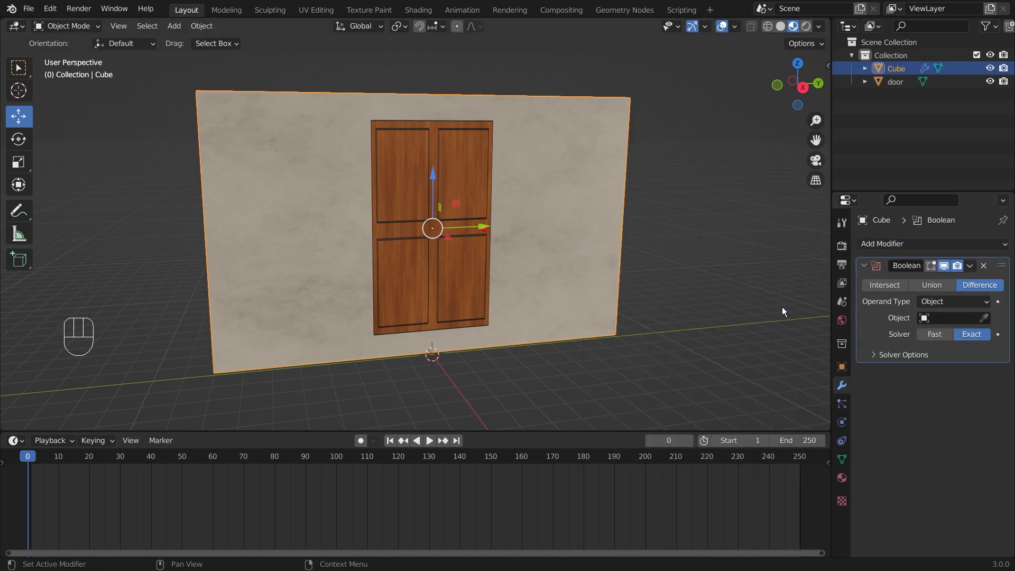
{"action": "left_click", "coordinate": [983, 317]}
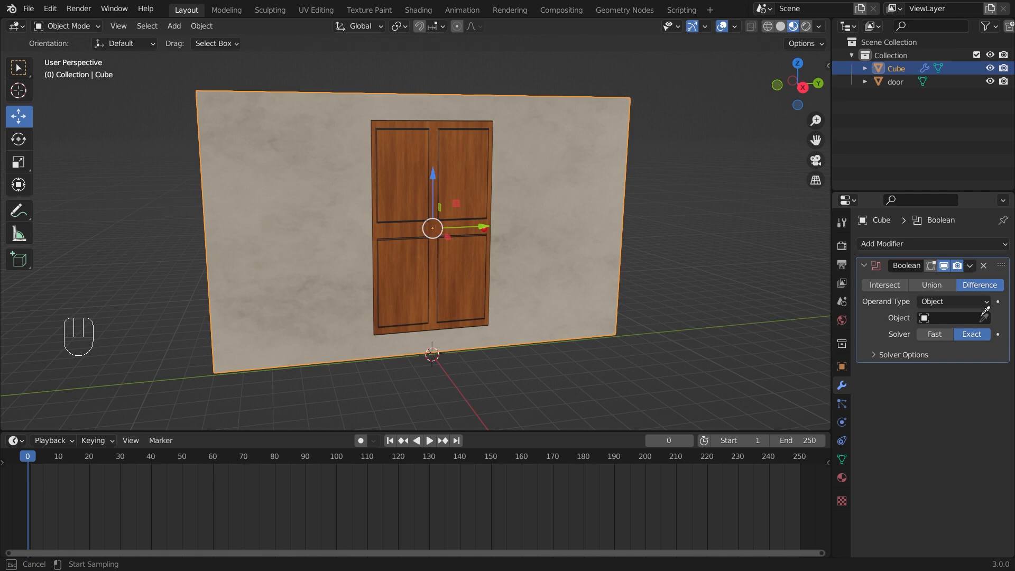
Step: Set the door as the object of the wall's Boolean Difference modifier and enable Self Intersection and Hole Tolerant
{"action": "left_click", "coordinate": [469, 176]}
{"action": "left_click", "coordinate": [877, 354]}
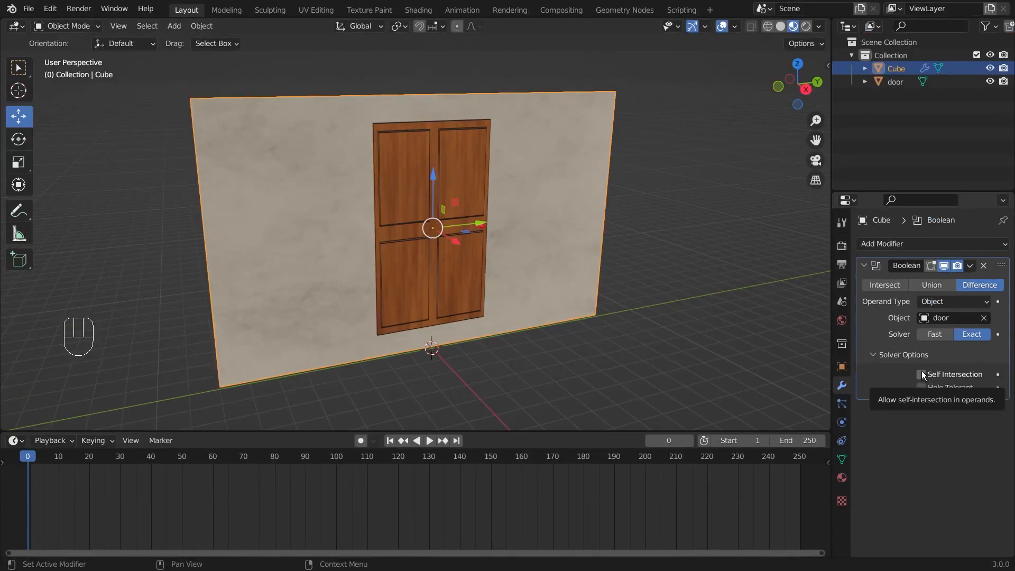
{"action": "left_click_drag", "start_coordinate": [921, 377], "coordinate": [921, 385]}
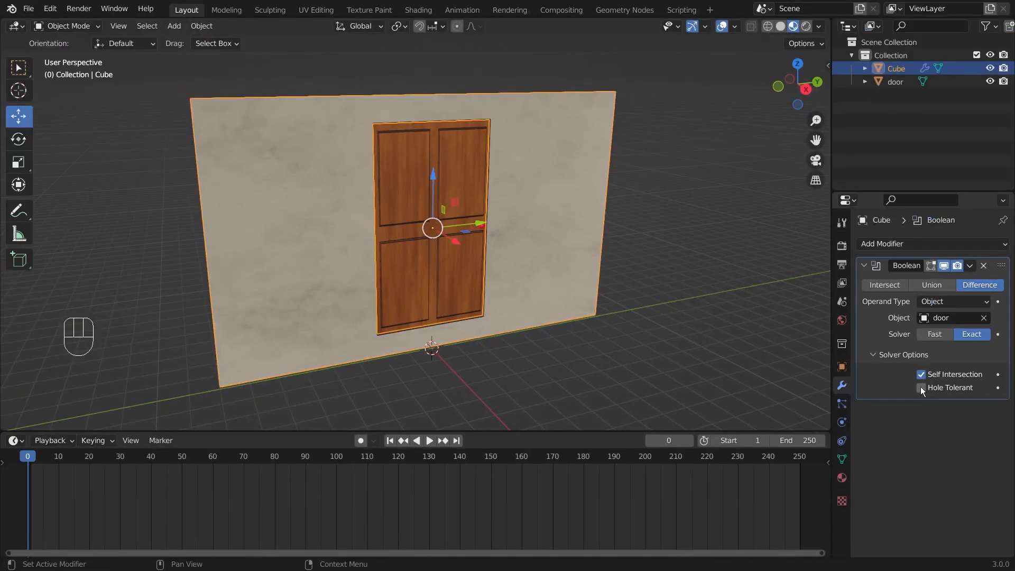
{"action": "middle_click_drag", "start_coordinate": [338, 153], "coordinate": [365, 151]}
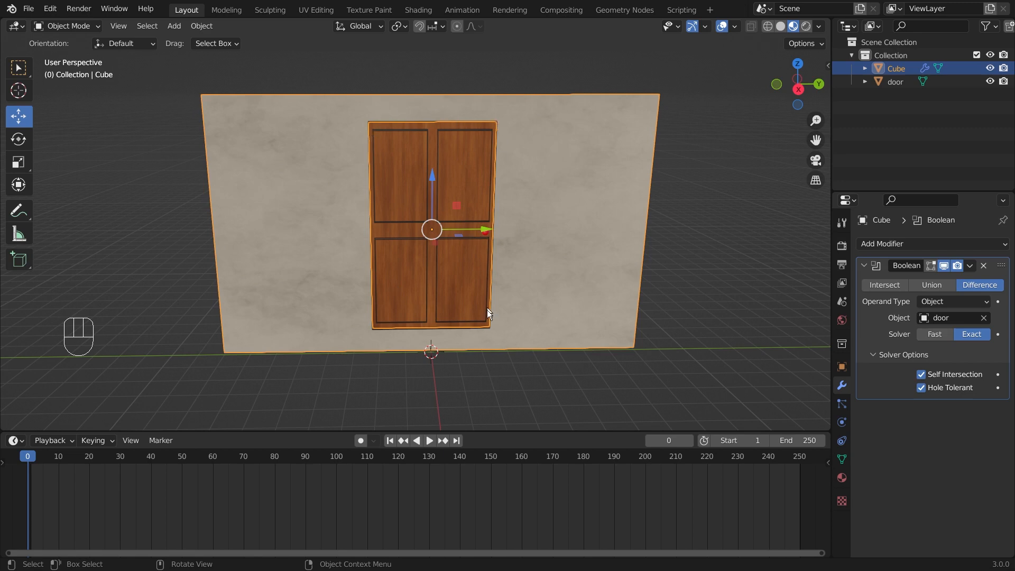
{"action": "scroll", "coordinate": [489, 296], "scroll_direction": "up", "scroll_amount": 1}
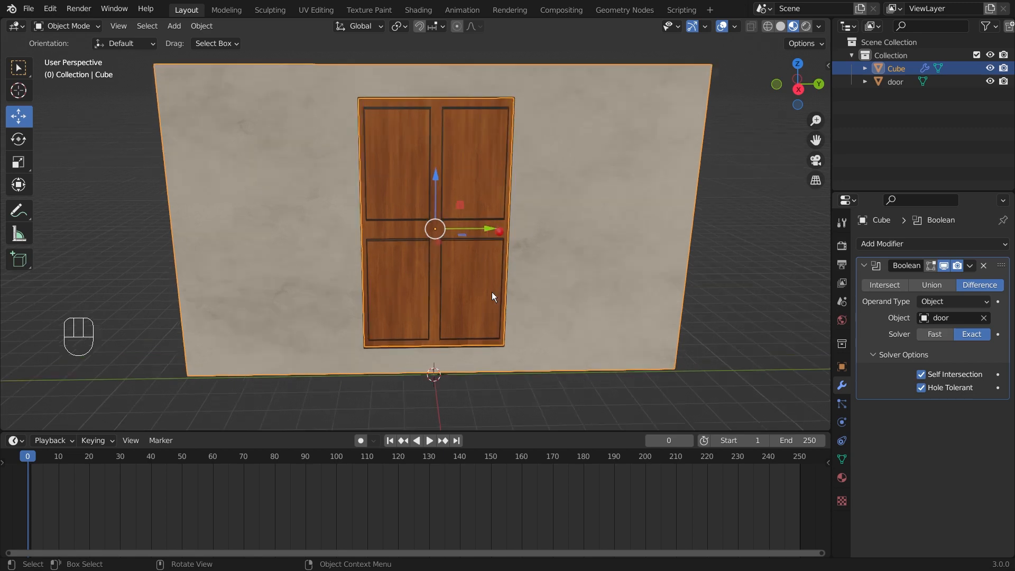
Step: Temporarily hide the door to check the opening cut into the wall, and undo the hiding
{"action": "left_click", "coordinate": [773, 176]}
{"action": "left_click", "coordinate": [496, 168]}
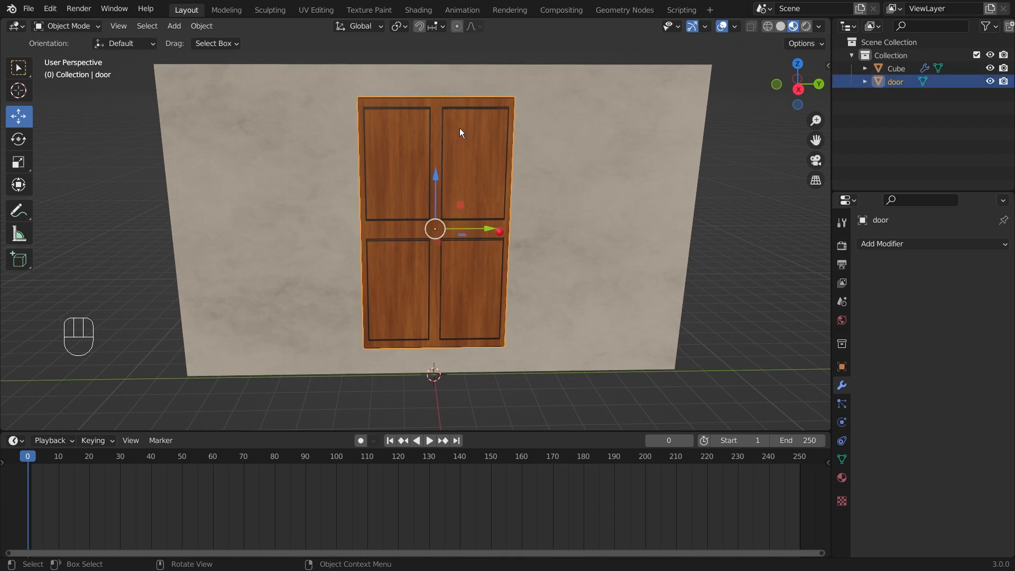
{"action": "key", "text": "h"}
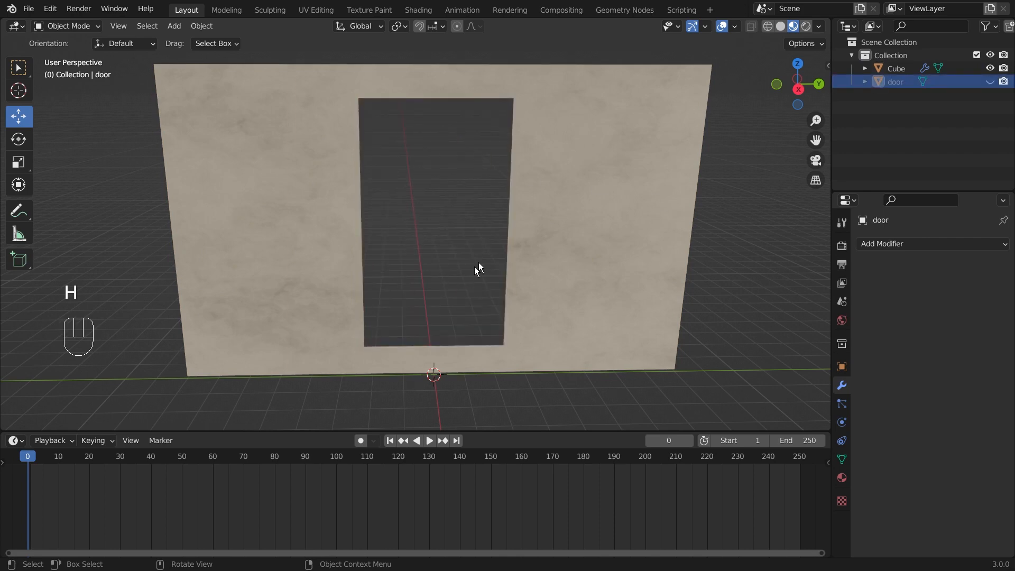
{"action": "key", "text": "ctrl+z"}
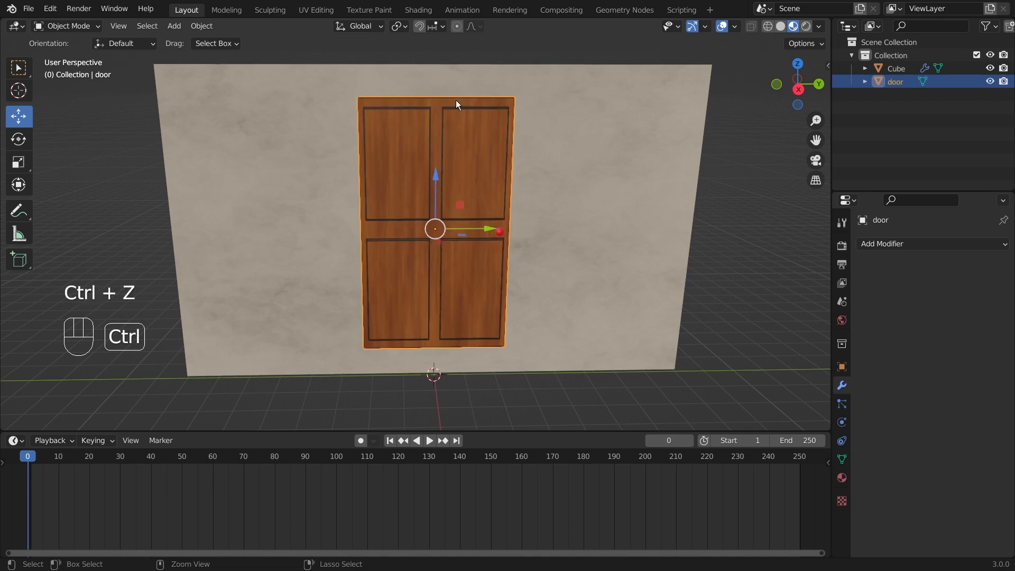
{"action": "key", "text": "ctrl+z"}
{"action": "key", "text": "ctrl+z"}
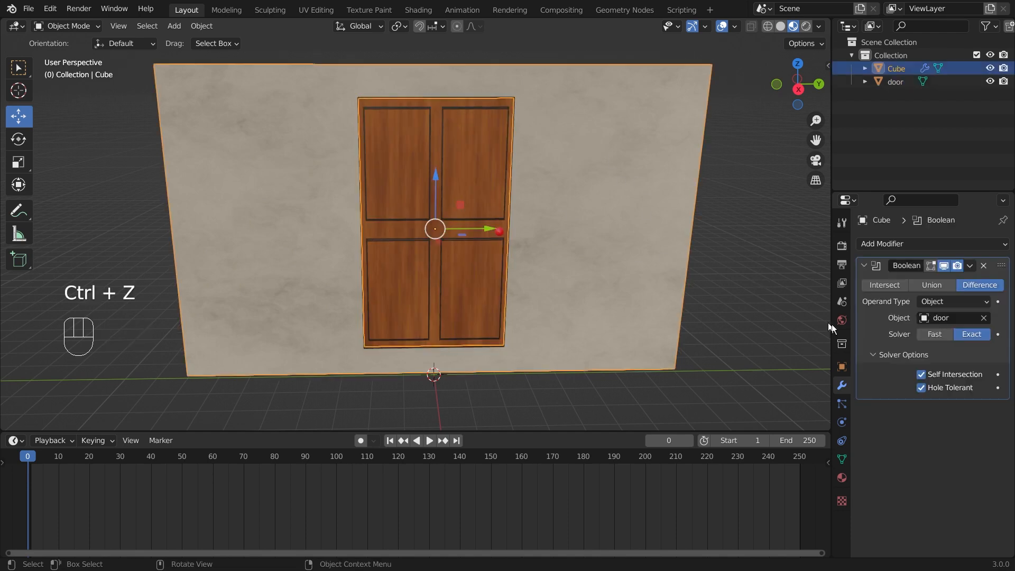
Step: Apply the Boolean modifier on the wall
{"action": "left_click", "coordinate": [971, 265]}
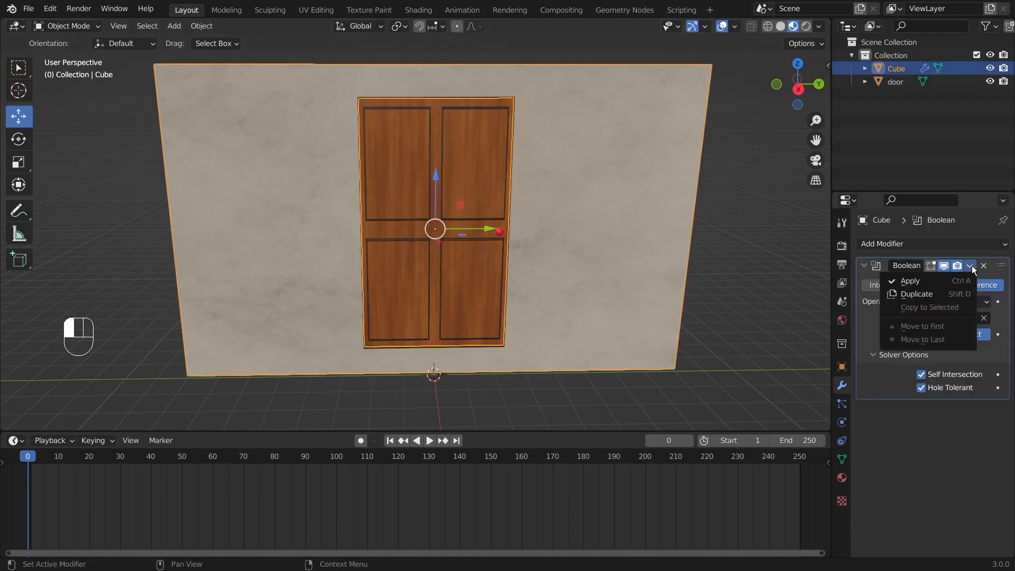
{"action": "left_click", "coordinate": [945, 282]}
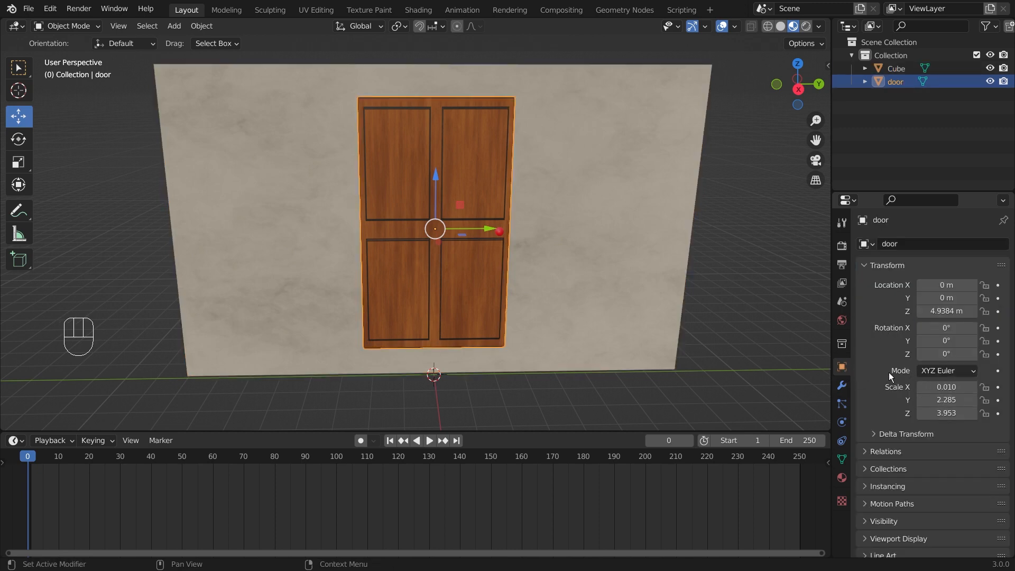
Step: Try rotating the door to -42° about Z around its central origin, and undo the rotation
{"action": "mouse_move", "coordinate": [948, 353]}
{"action": "left_mouse_down"}
{"action": "mouse_move", "coordinate": [991, 353]}
{"action": "mouse_move", "coordinate": [952, 353]}
{"action": "left_mouse_up"}
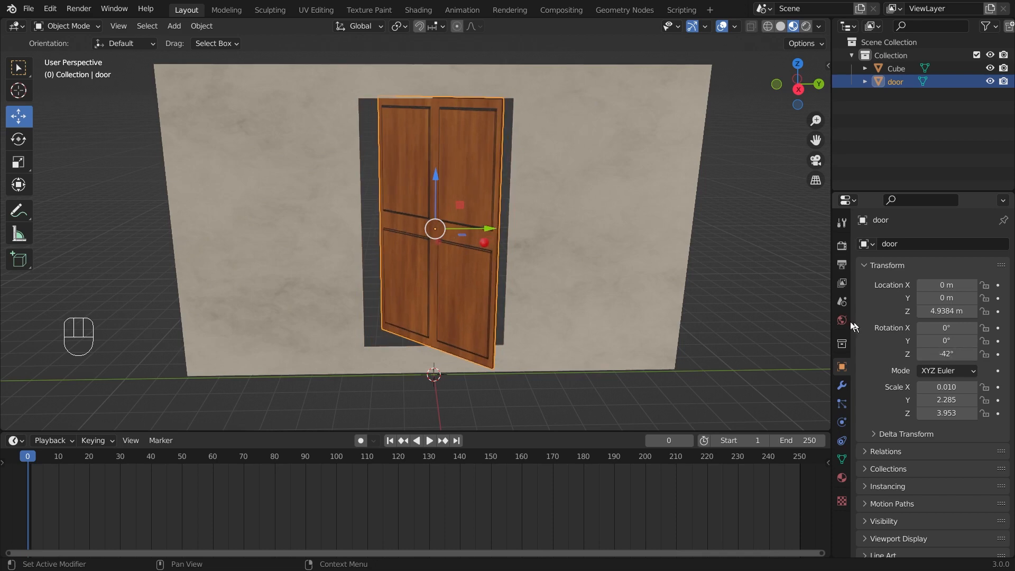
{"action": "key", "text": "ctrl+z"}
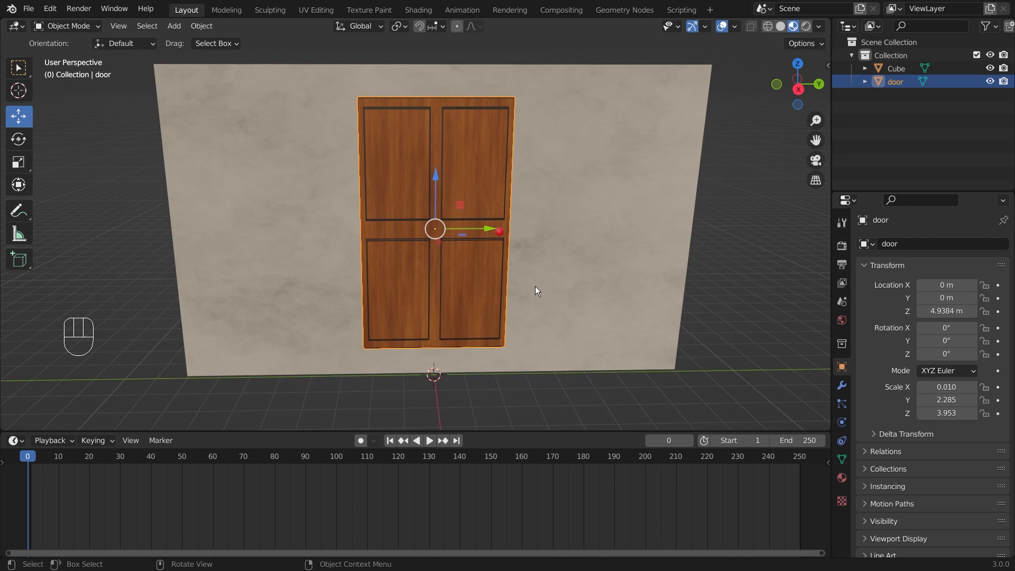
{"action": "key", "text": "ctrl+z"}
Step: Place the 3D cursor on the door's hinge edge opposite the knob at mid-height and set the door's origin to it
{"action": "scroll", "coordinate": [449, 194], "scroll_direction": "up", "scroll_amount": 1}
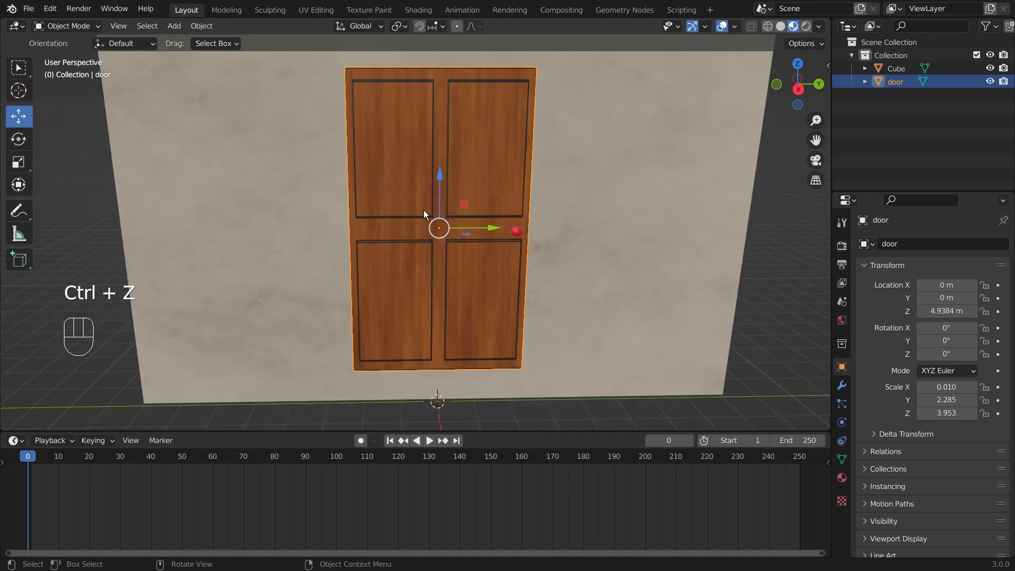
{"action": "scroll", "coordinate": [424, 210], "scroll_direction": "up", "scroll_amount": 1}
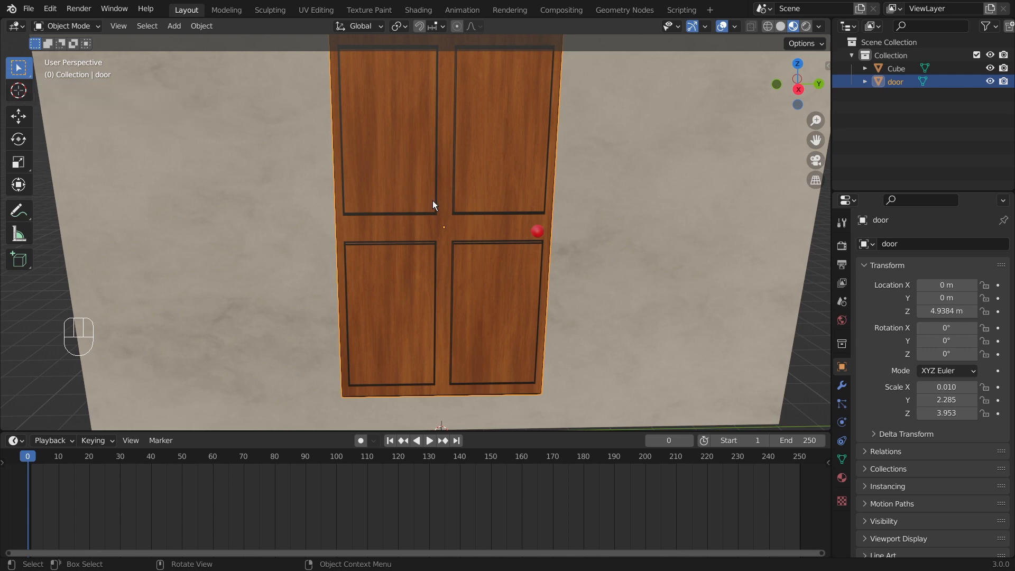
{"action": "scroll", "coordinate": [433, 200], "scroll_direction": "down", "scroll_amount": 1}
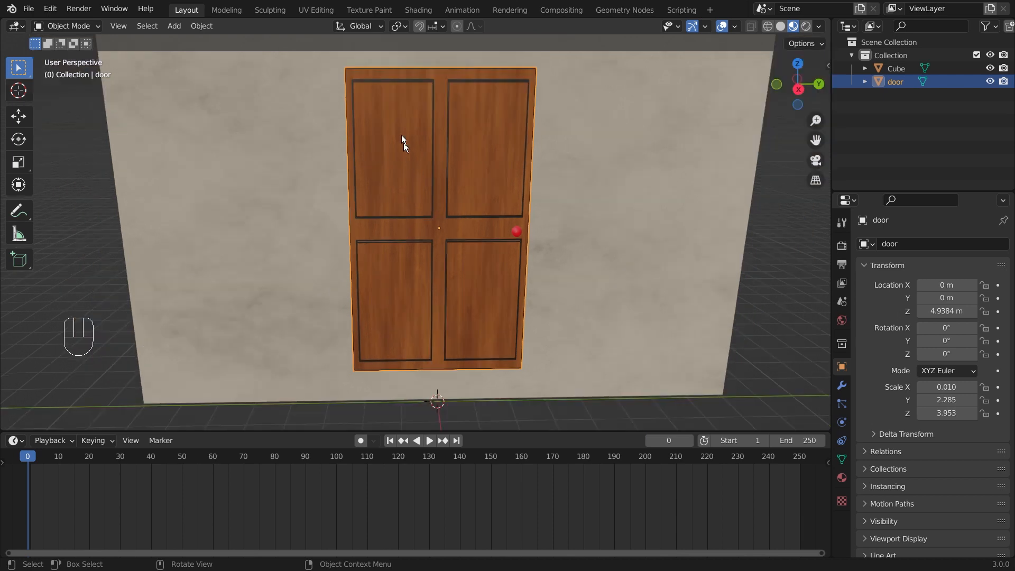
{"action": "left_click", "coordinate": [20, 93]}
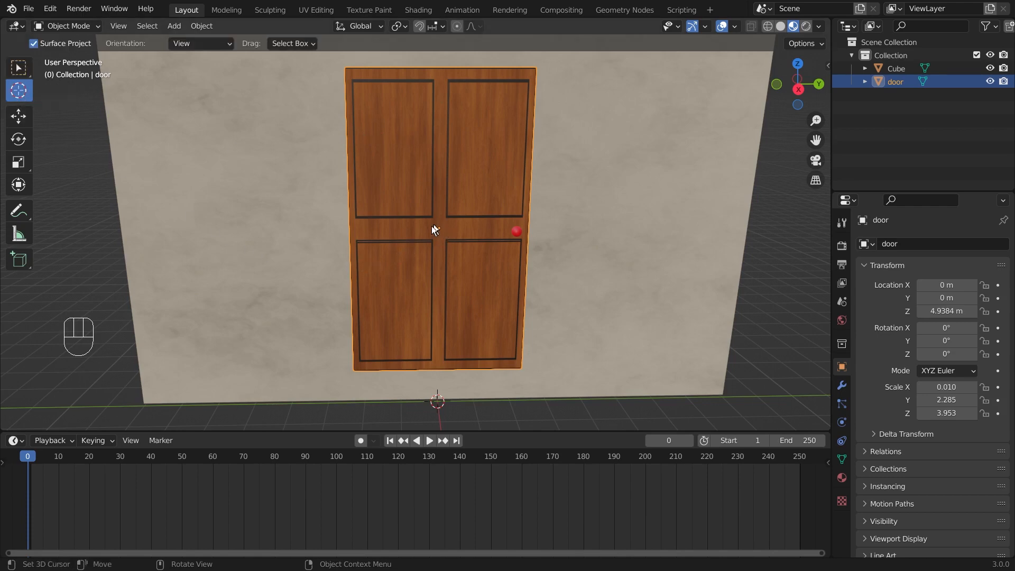
{"action": "left_click", "coordinate": [350, 225]}
{"action": "left_click", "coordinate": [195, 26]}
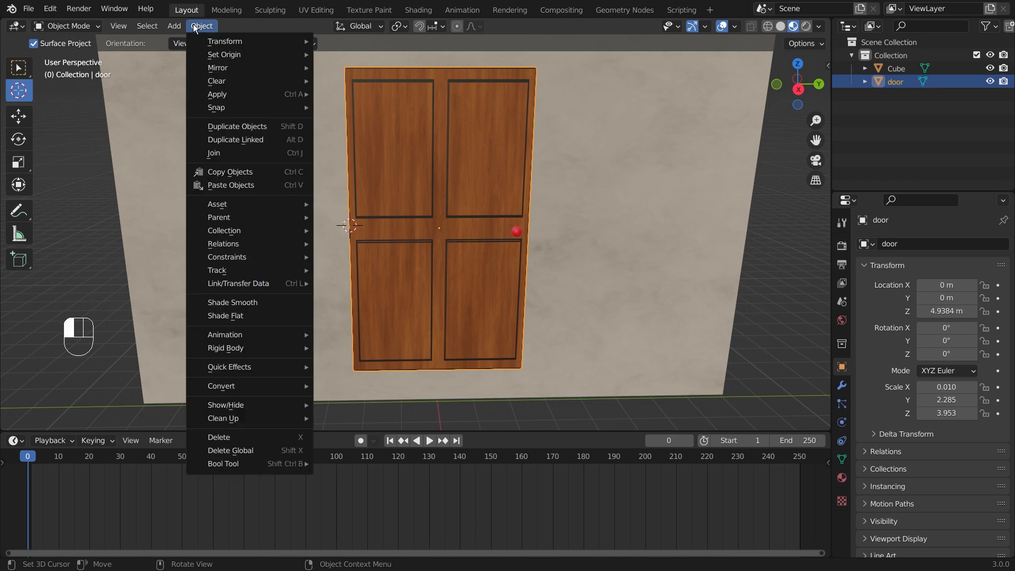
{"action": "mouse_move", "coordinate": [245, 55]}
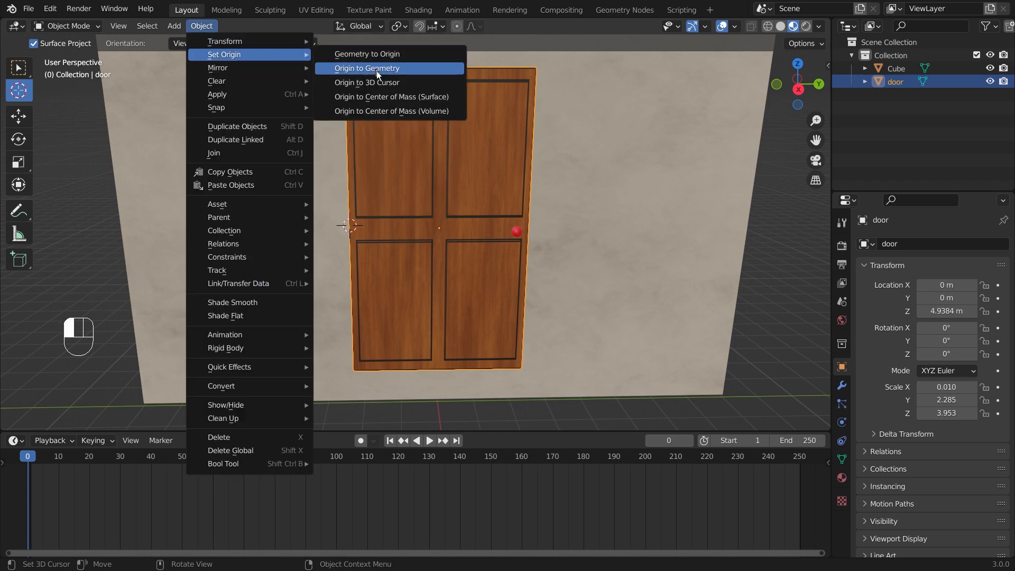
{"action": "left_click", "coordinate": [442, 83]}
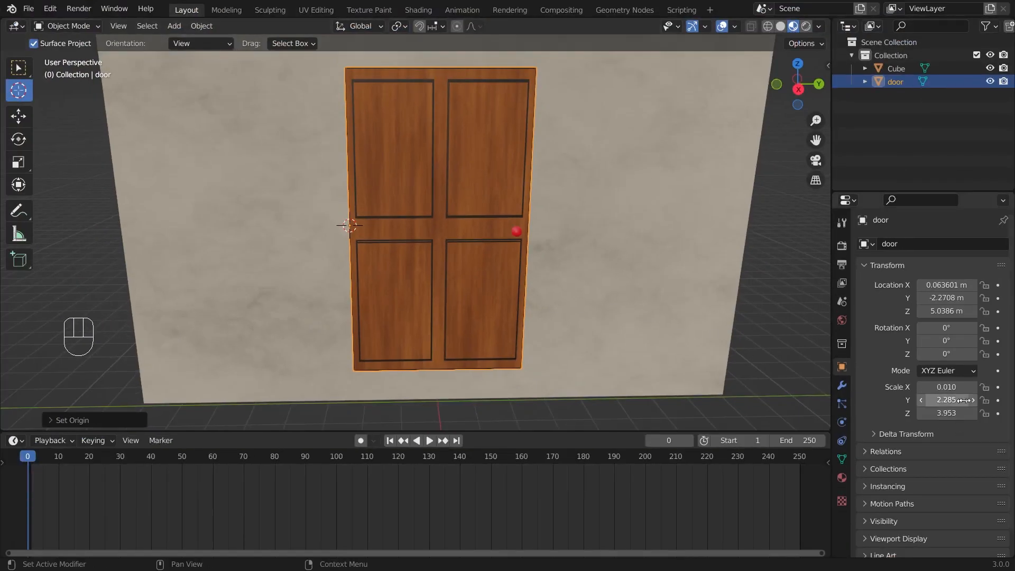
Step: Try rotating the door about Z around its new hinge-side origin, and undo the rotation
{"action": "left_click", "coordinate": [946, 354]}
{"action": "mouse_move", "coordinate": [946, 353]}
{"action": "left_mouse_down"}
{"action": "mouse_move", "coordinate": [995, 354]}
{"action": "mouse_move", "coordinate": [949, 353]}
{"action": "mouse_move", "coordinate": [962, 354]}
{"action": "left_mouse_up"}
{"action": "key", "text": "ctrl+z"}
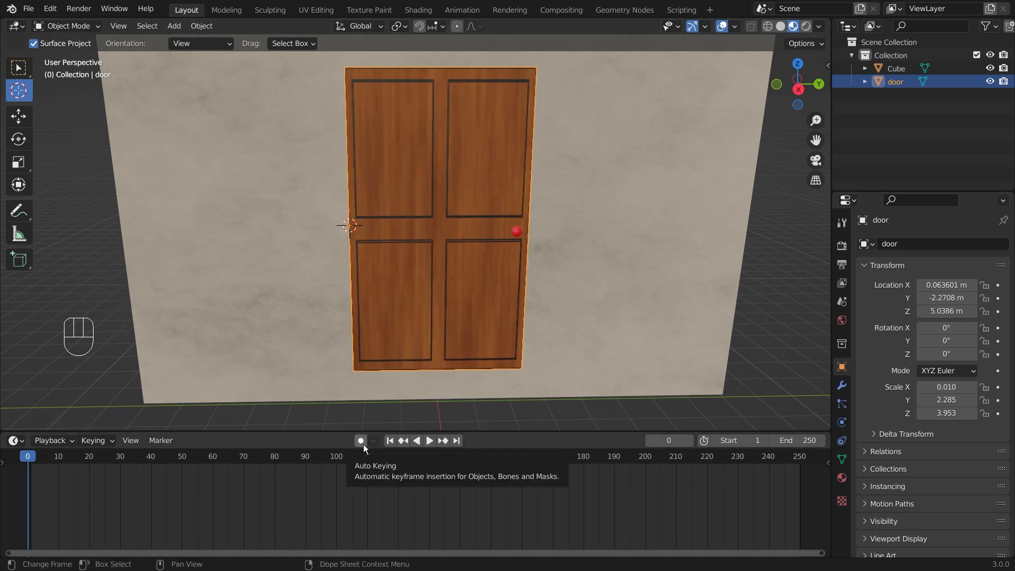
Step: Keyframe the closed door's Z rotation of 0° at frame 0
{"action": "key", "text": "super"}
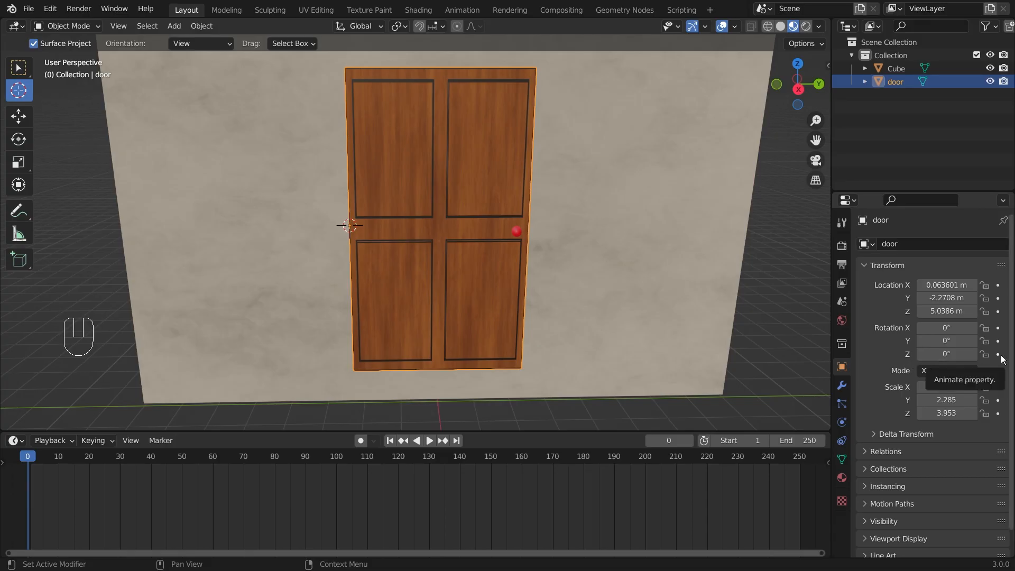
{"action": "key", "text": "super"}
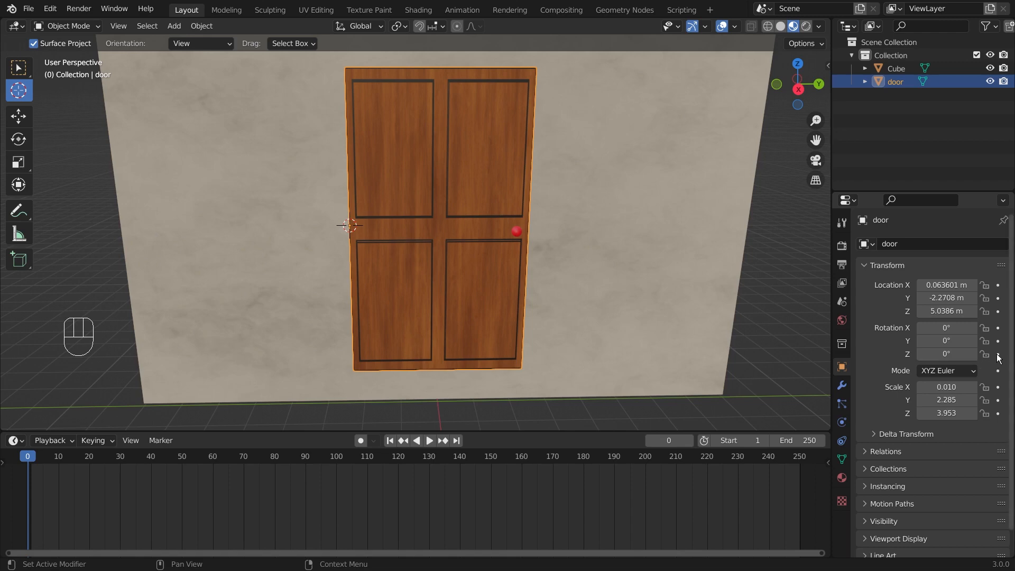
{"action": "left_click", "coordinate": [980, 354]}
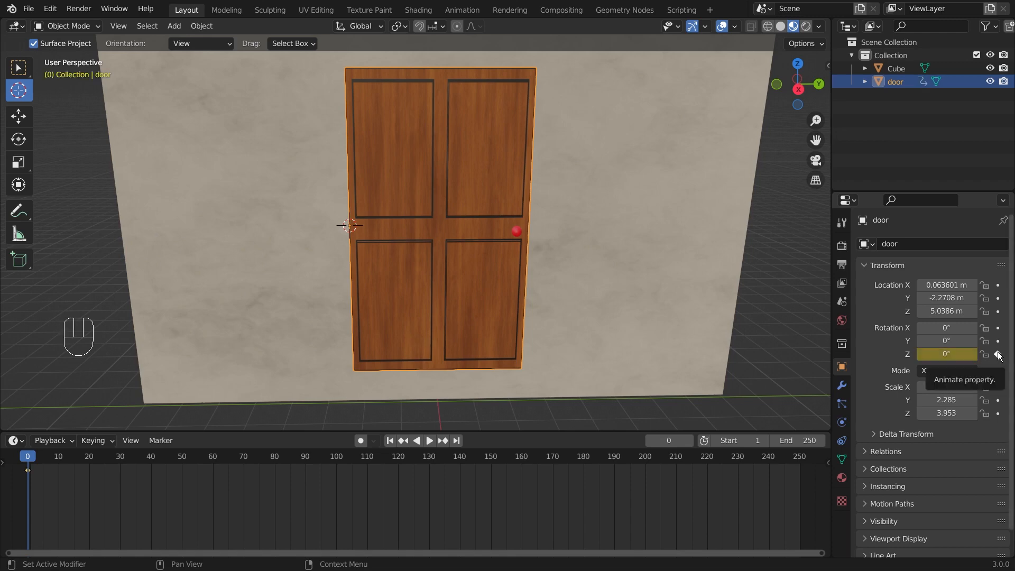
{"action": "key", "text": "super"}
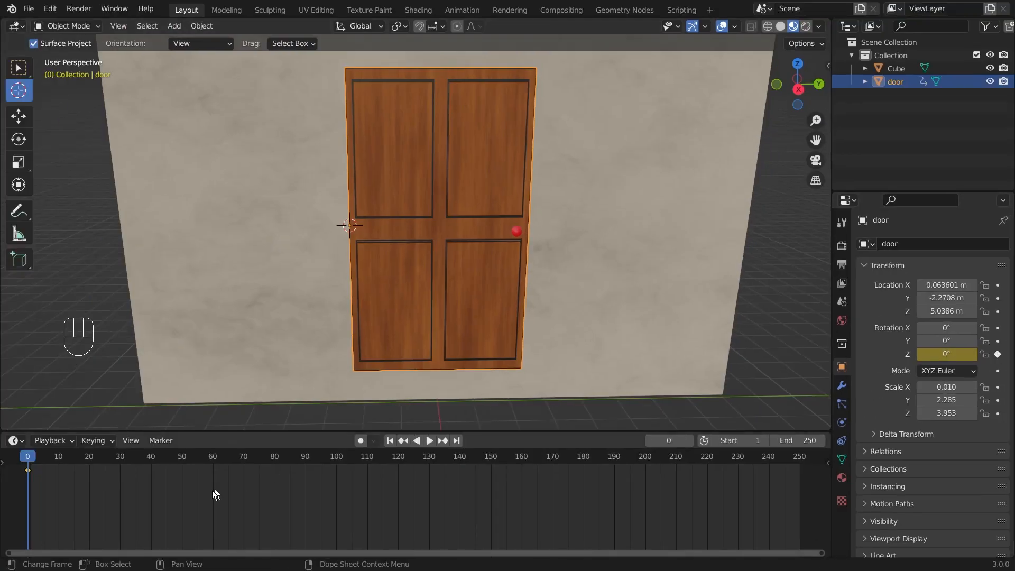
{"action": "key", "text": "super"}
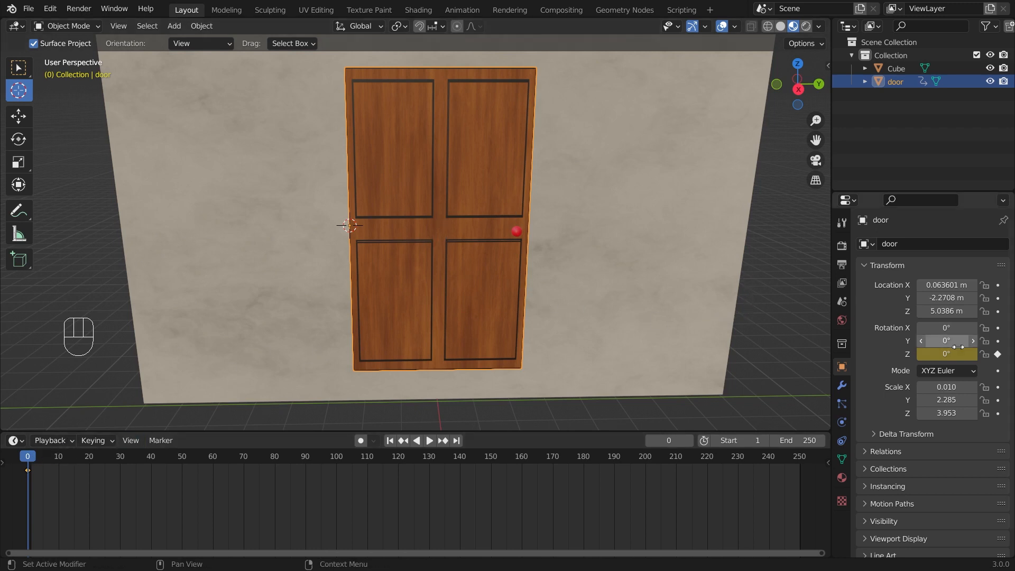
Step: Try swinging the door open about Z to examine its opening direction from behind the wall
{"action": "left_click_drag", "start_coordinate": [943, 356], "coordinate": [1004, 356]}
{"action": "middle_click_drag", "start_coordinate": [634, 254], "coordinate": [467, 274]}
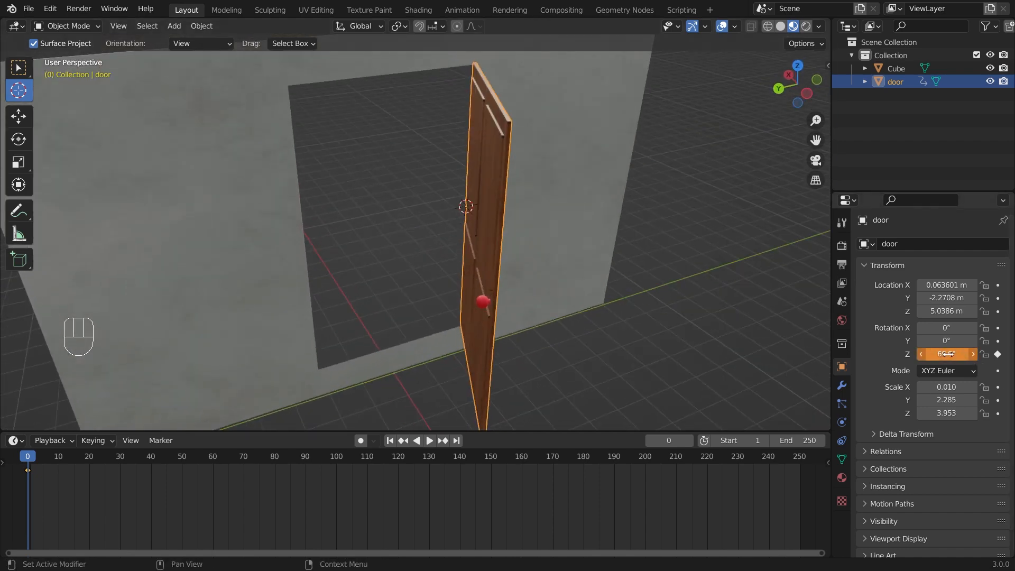
{"action": "mouse_move", "coordinate": [946, 354]}
{"action": "left_mouse_down"}
{"action": "mouse_move", "coordinate": [995, 353]}
{"action": "mouse_move", "coordinate": [940, 355]}
{"action": "left_mouse_up"}
Step: Go to frame 60, set the door's Z rotation to 150° and keyframe it
{"action": "key", "text": "space"}
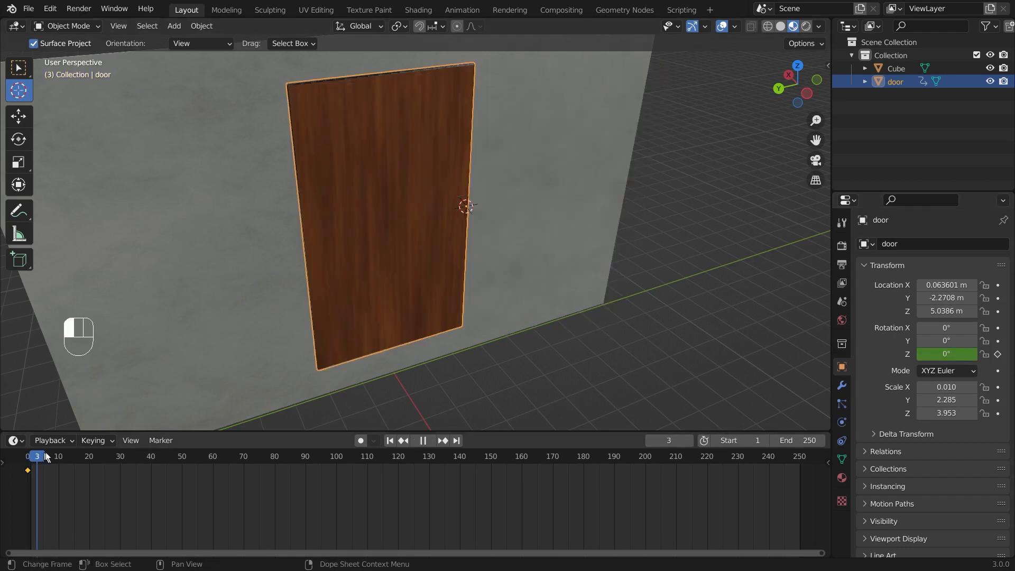
{"action": "left_click_drag", "start_coordinate": [161, 445], "coordinate": [213, 445]}
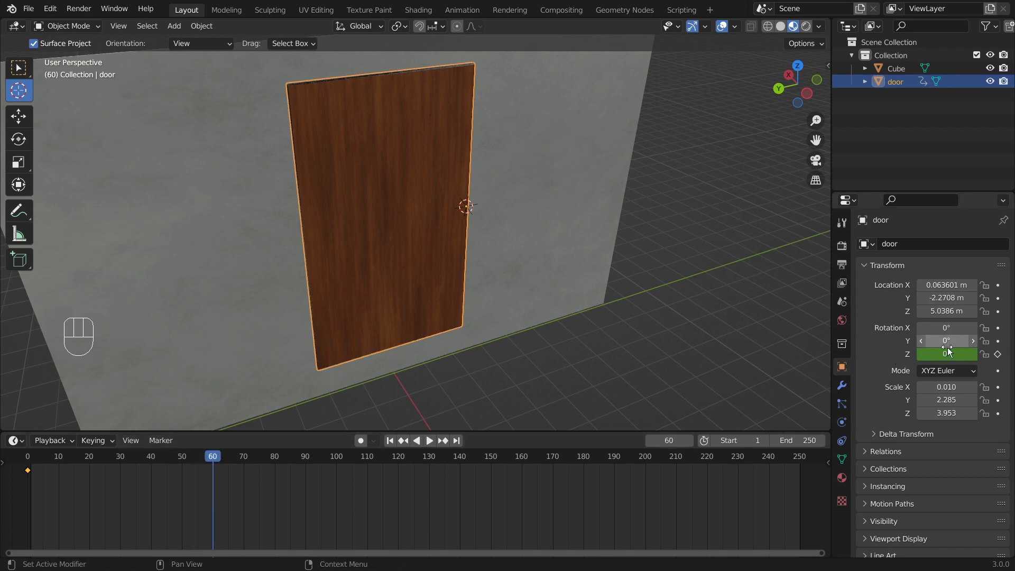
{"action": "left_click", "coordinate": [942, 354]}
{"action": "type", "text": "150"}
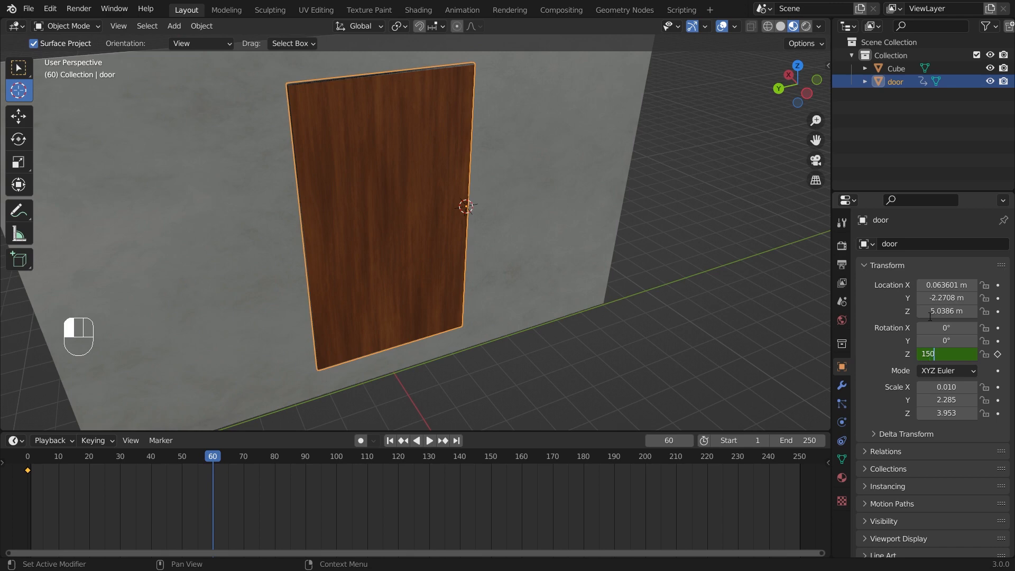
{"action": "key", "text": "Return"}
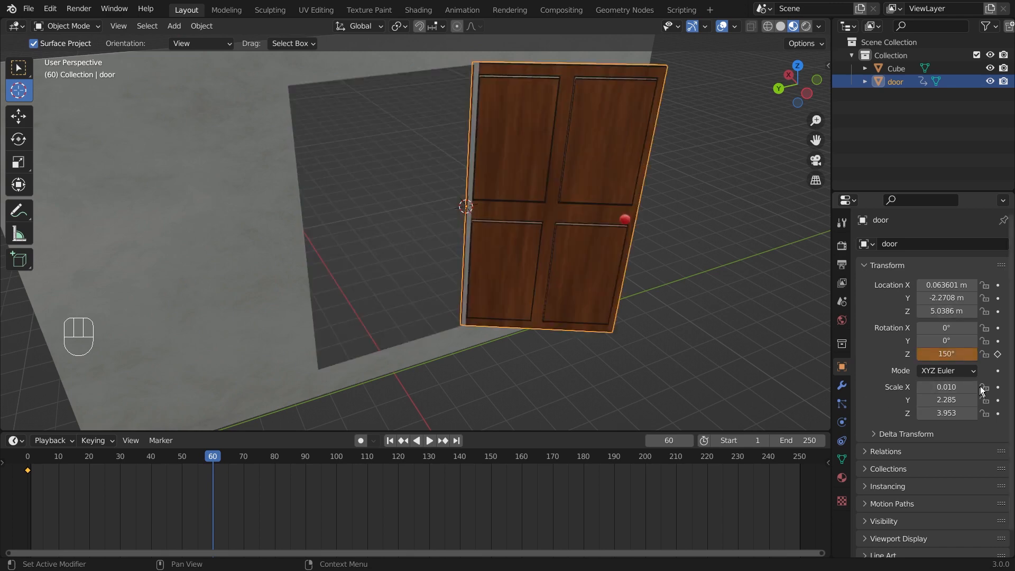
{"action": "left_click", "coordinate": [998, 354]}
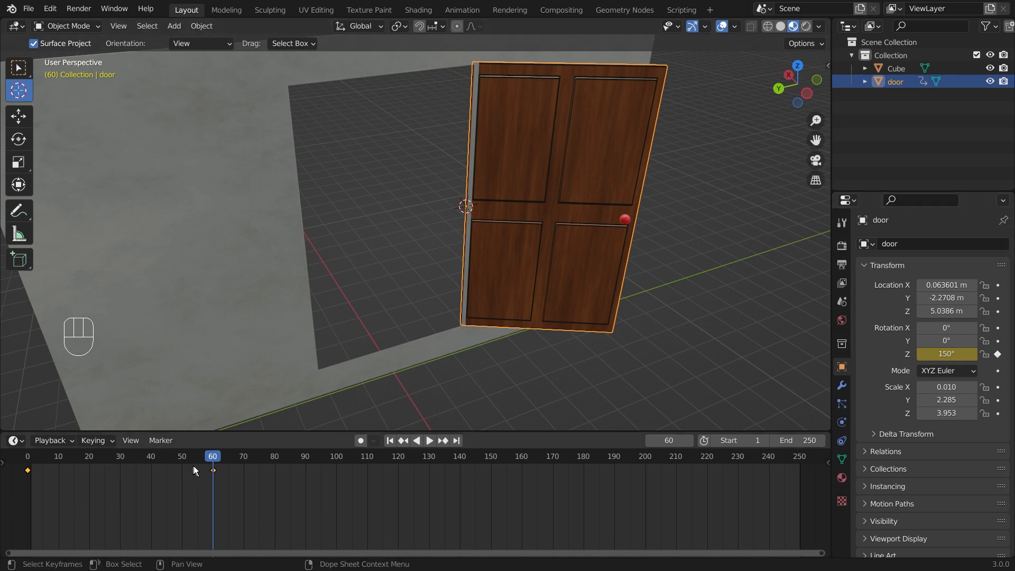
Step: Return to frame 0 and play the animation to check the door's opening motion
{"action": "left_click_drag", "start_coordinate": [211, 458], "coordinate": [20, 458]}
{"action": "scroll", "coordinate": [559, 273], "scroll_direction": "down", "scroll_amount": 3}
{"action": "middle_click_drag", "start_coordinate": [559, 272], "coordinate": [573, 246]}
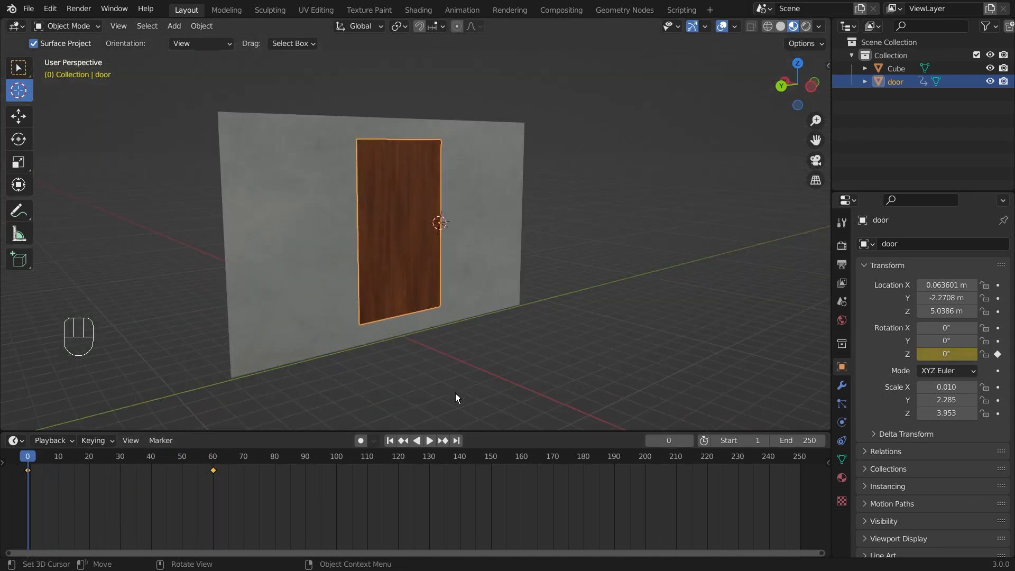
{"action": "left_click", "coordinate": [429, 441]}
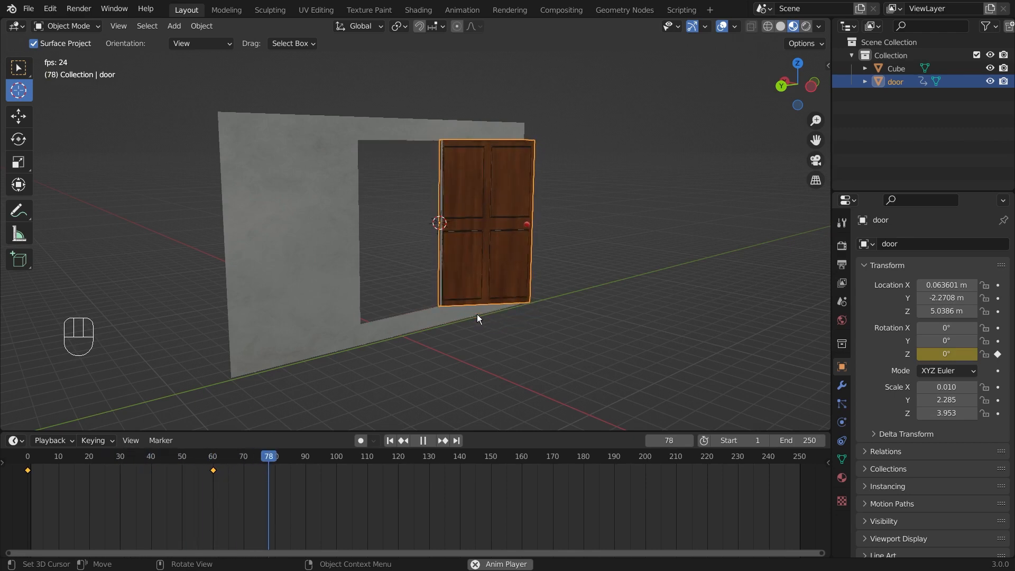
{"action": "key", "text": "space"}
Step: Move to frame 80 and set the animation's end frame to 80
{"action": "left_click_drag", "start_coordinate": [389, 461], "coordinate": [274, 471]}
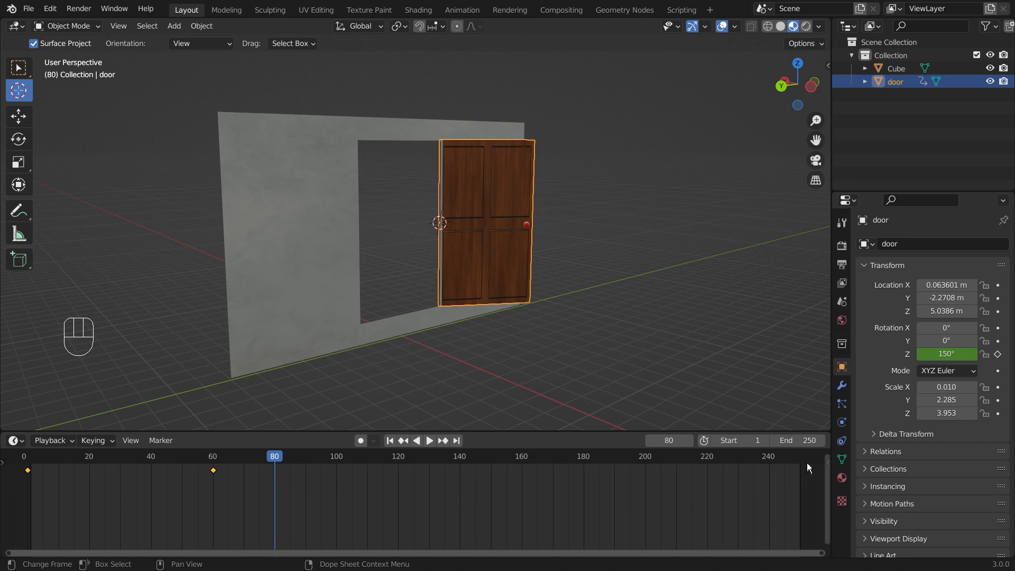
{"action": "left_click", "coordinate": [801, 440]}
{"action": "type", "text": "80"}
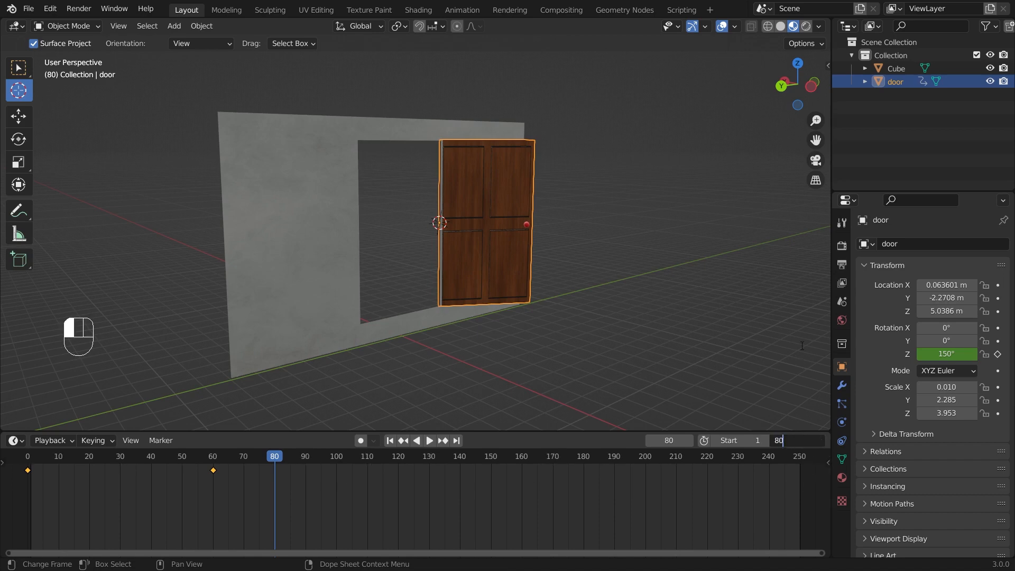
{"action": "key", "text": "Return"}
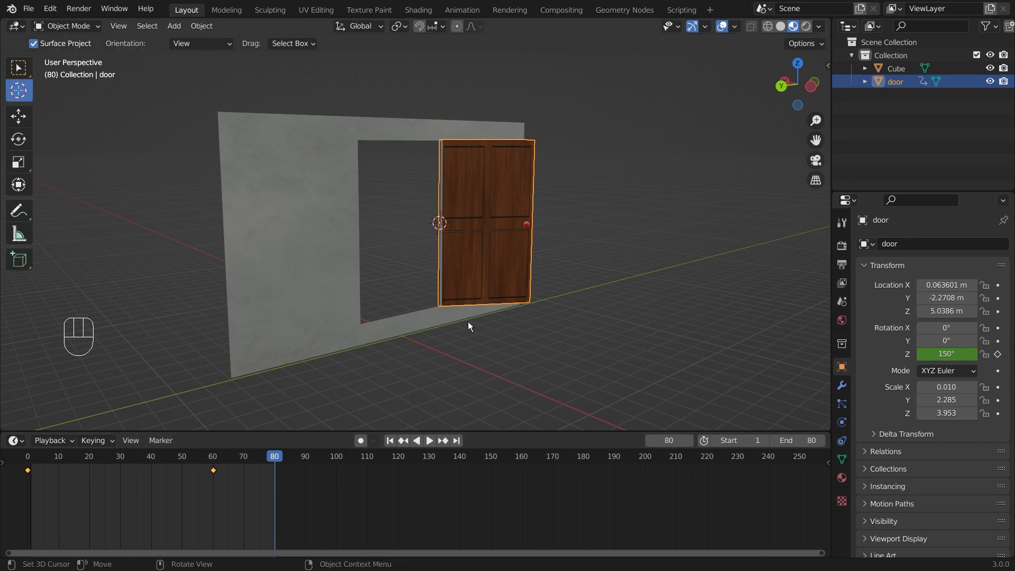
Step: Activate the Select Box tool, deselect the door and snap the 3D cursor to the world origin
{"action": "left_click", "coordinate": [340, 474]}
{"action": "scroll", "coordinate": [668, 192], "scroll_direction": "up", "scroll_amount": 4}
{"action": "left_click", "coordinate": [713, 245]}
{"action": "left_click", "coordinate": [686, 323]}
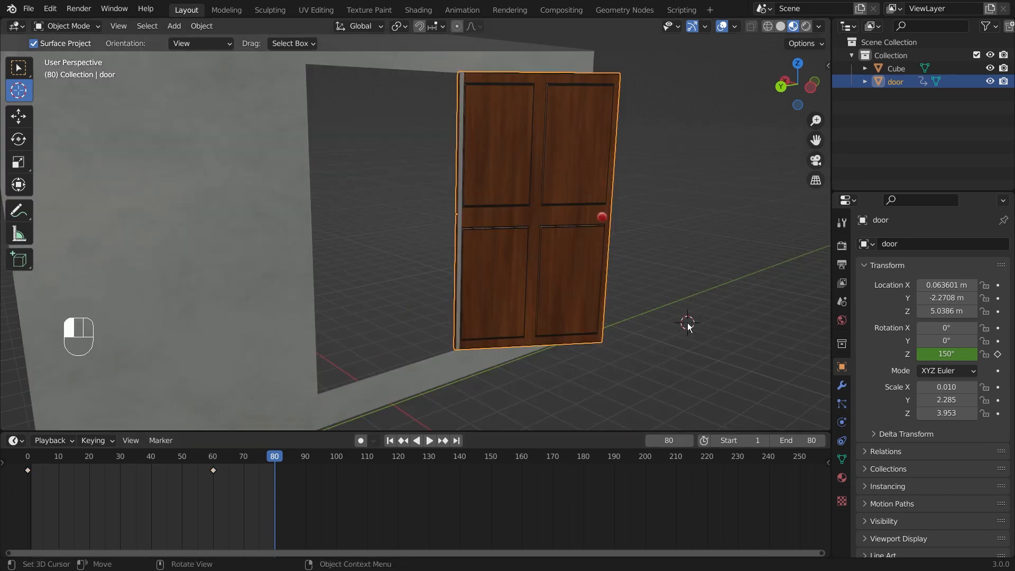
{"action": "left_click", "coordinate": [549, 142]}
{"action": "left_click", "coordinate": [19, 67]}
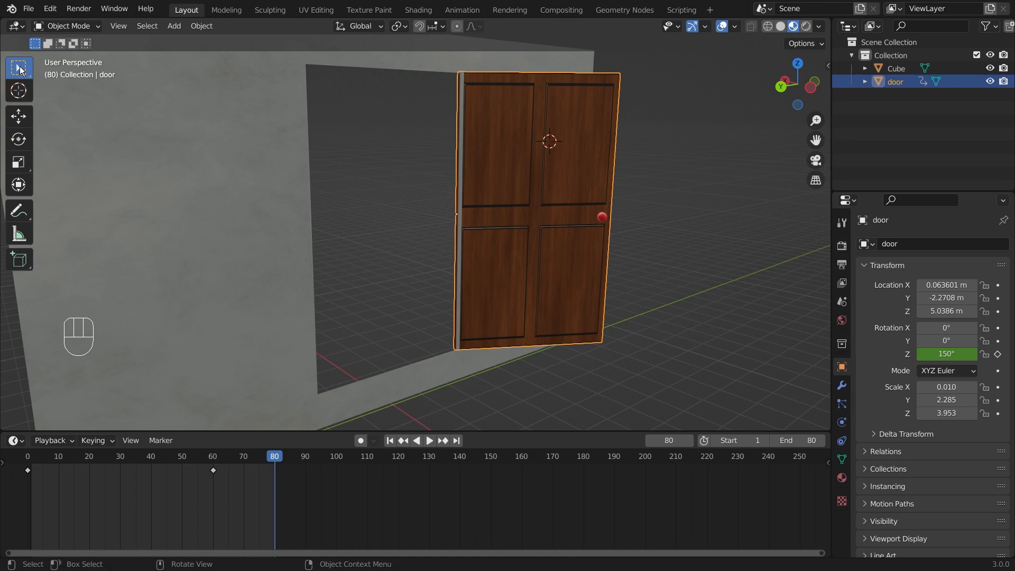
{"action": "left_click_drag", "start_coordinate": [629, 167], "coordinate": [750, 298]}
{"action": "left_click_drag", "start_coordinate": [698, 186], "coordinate": [762, 288]}
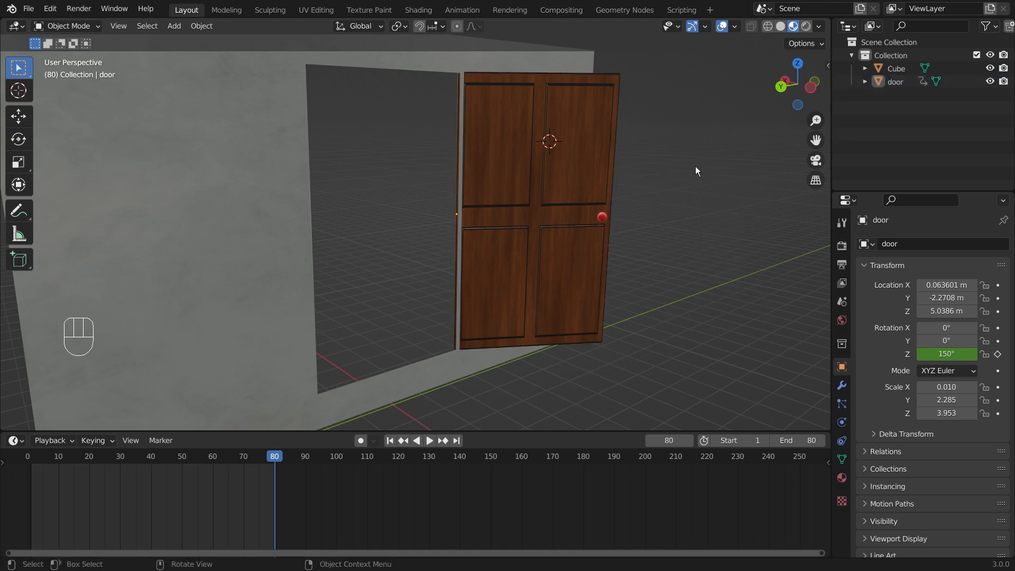
{"action": "key", "text": "shift+s"}
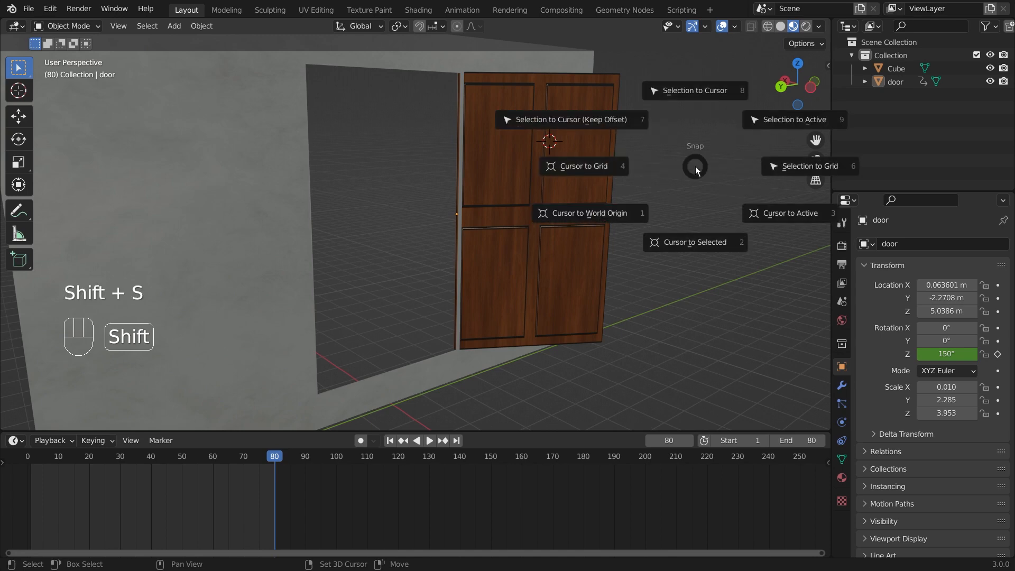
{"action": "left_click", "coordinate": [596, 219]}
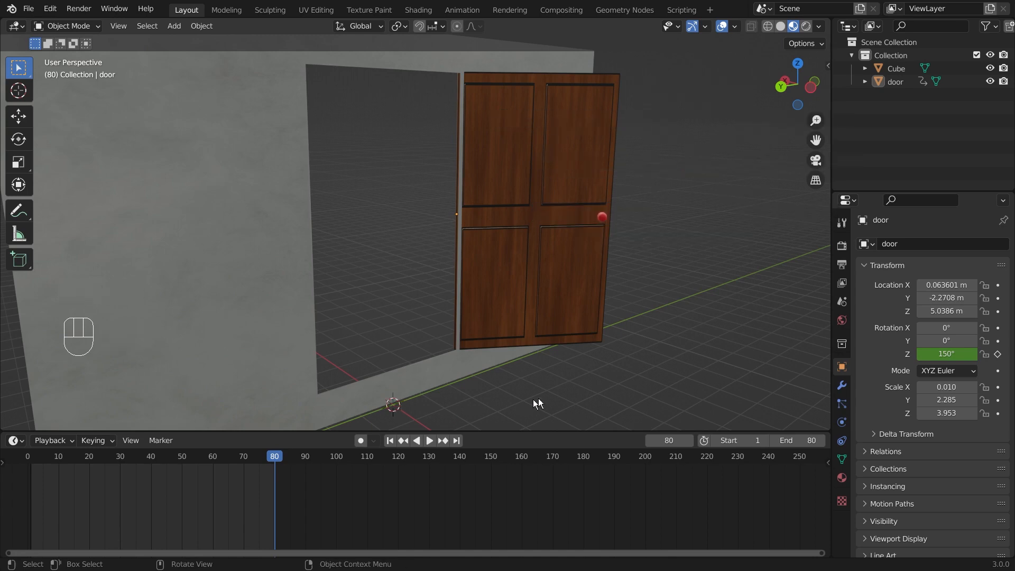
Step: Return to frame 0 and move the door slightly along X within the wall, to about 0.047 m
{"action": "middle_click_drag", "start_coordinate": [538, 403], "coordinate": [597, 318]}
{"action": "middle_click_drag", "start_coordinate": [539, 354], "coordinate": [449, 113]}
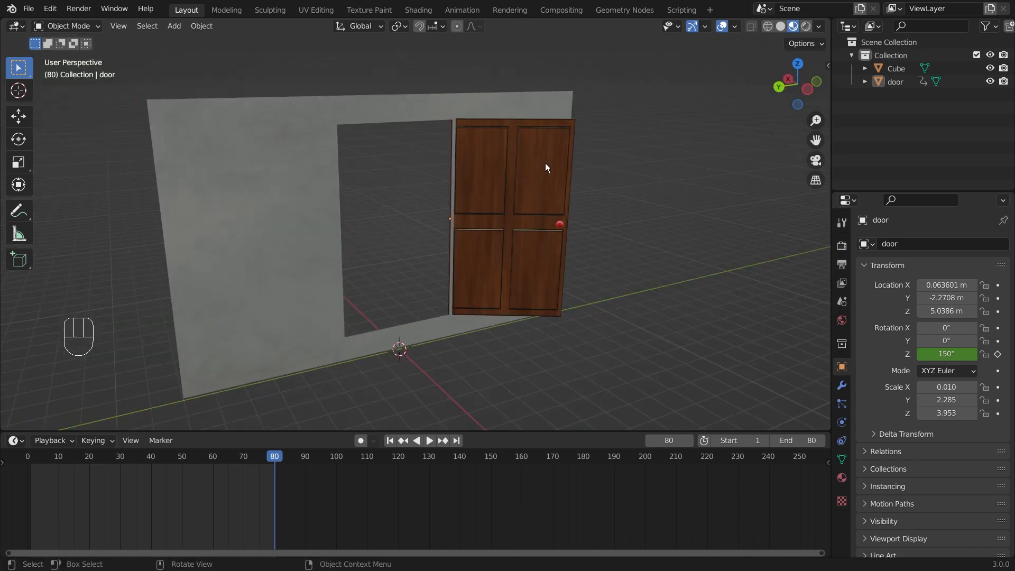
{"action": "middle_click_drag", "start_coordinate": [546, 168], "coordinate": [540, 194]}
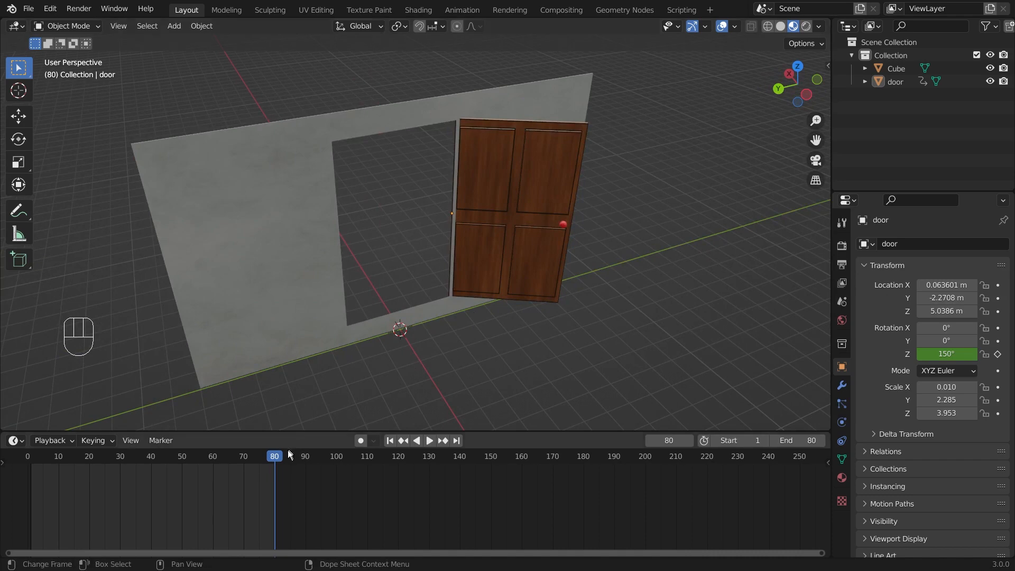
{"action": "left_click_drag", "start_coordinate": [275, 455], "coordinate": [28, 457]}
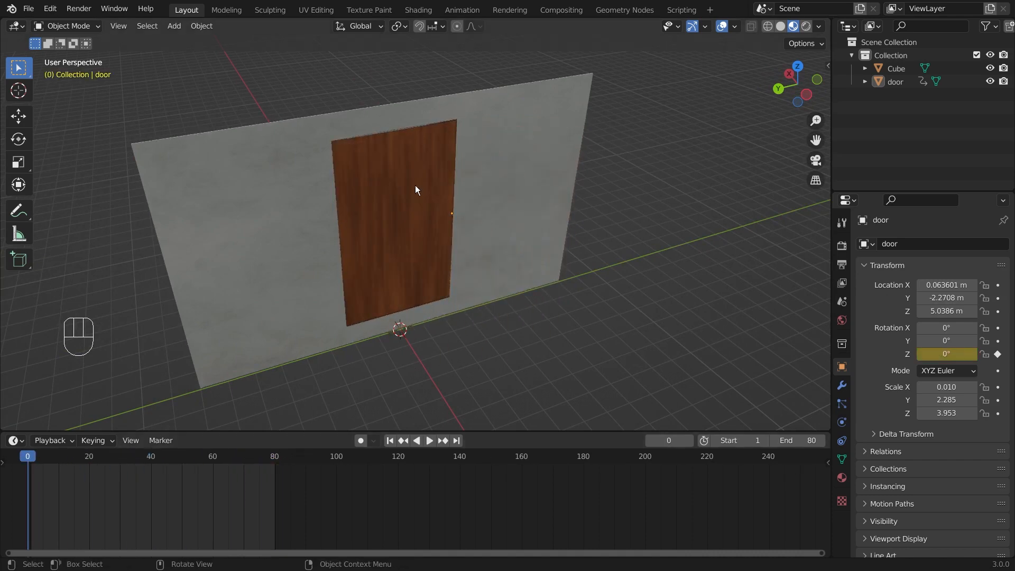
{"action": "left_click", "coordinate": [415, 187]}
{"action": "scroll", "coordinate": [584, 334], "scroll_direction": "up", "scroll_amount": 1}
{"action": "middle_click_drag", "start_coordinate": [584, 339], "coordinate": [611, 257]}
{"action": "left_click", "coordinate": [19, 116]}
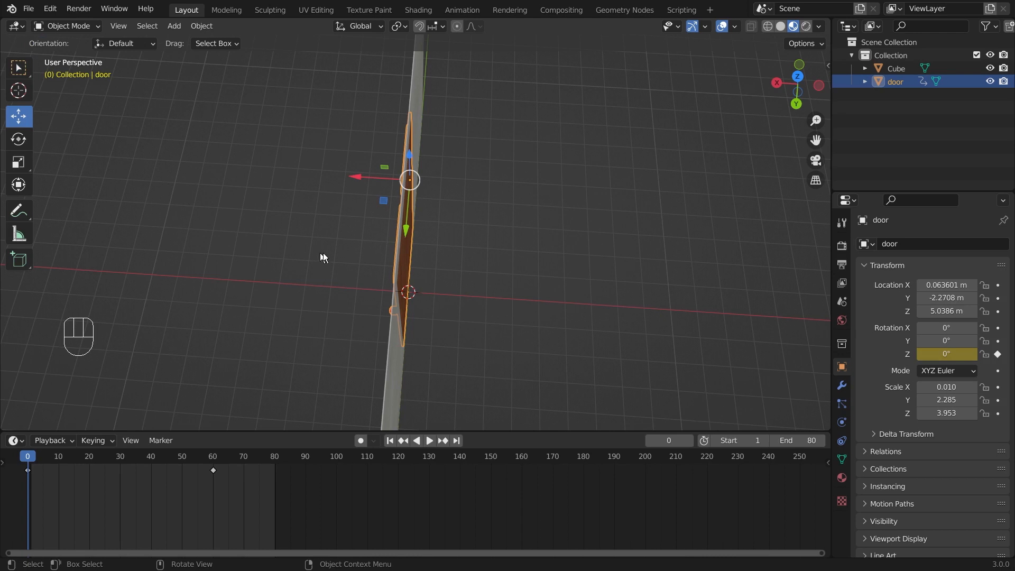
{"action": "left_click_drag", "start_coordinate": [355, 176], "coordinate": [356, 173]}
{"action": "left_click", "coordinate": [356, 172]}
{"action": "middle_click_drag", "start_coordinate": [402, 179], "coordinate": [533, 222]}
Step: Scrub through and play the animation to check the repositioned door's swing, ending back at frame 0
{"action": "left_click_drag", "start_coordinate": [42, 454], "coordinate": [268, 455]}
{"action": "key", "text": "space"}
{"action": "key", "text": "Escape"}
{"action": "middle_click_drag", "start_coordinate": [67, 405], "coordinate": [498, 264]}
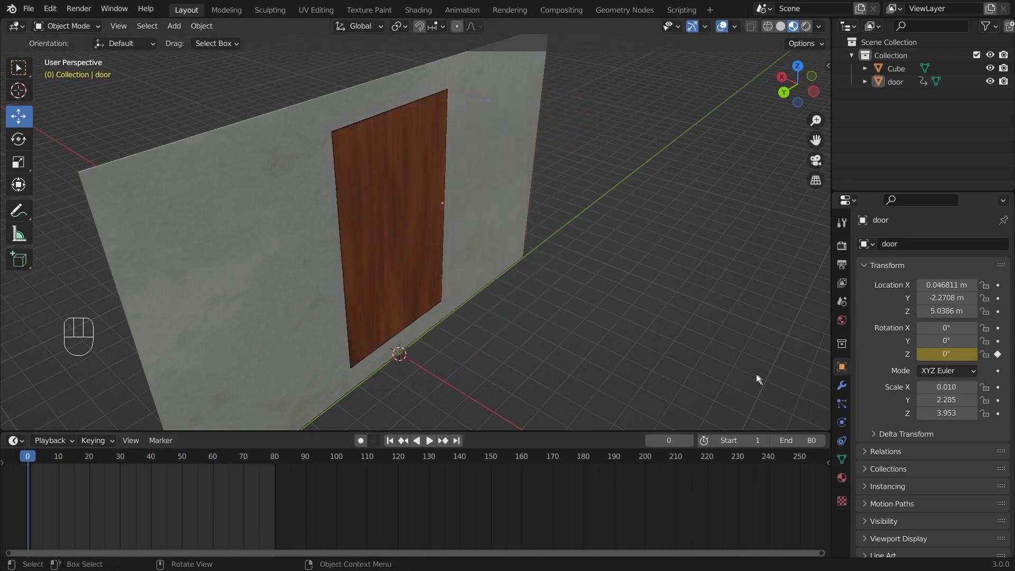
{"action": "scroll", "coordinate": [501, 258], "scroll_direction": "up", "scroll_amount": 2}
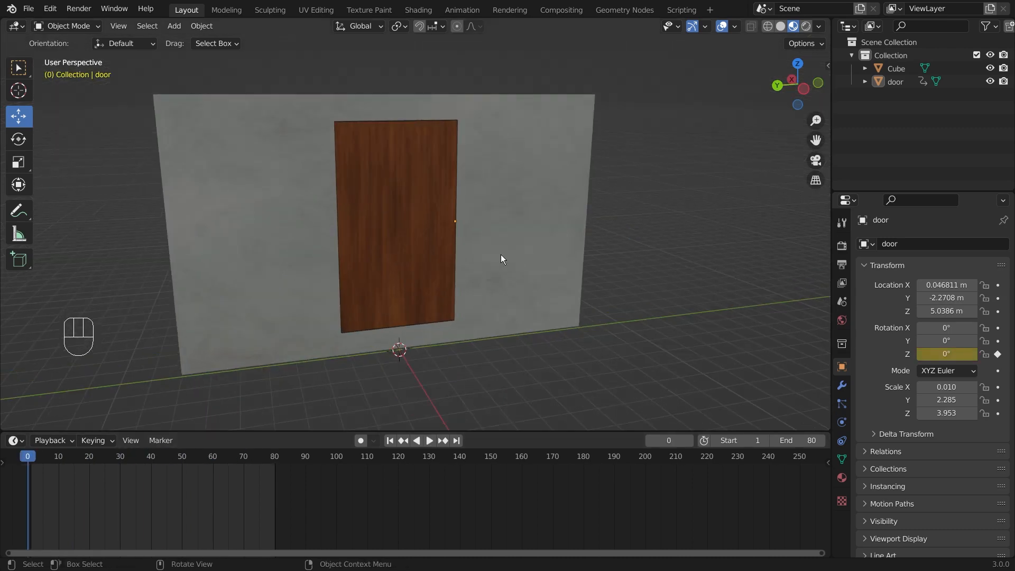
{"action": "left_click", "coordinate": [427, 206]}
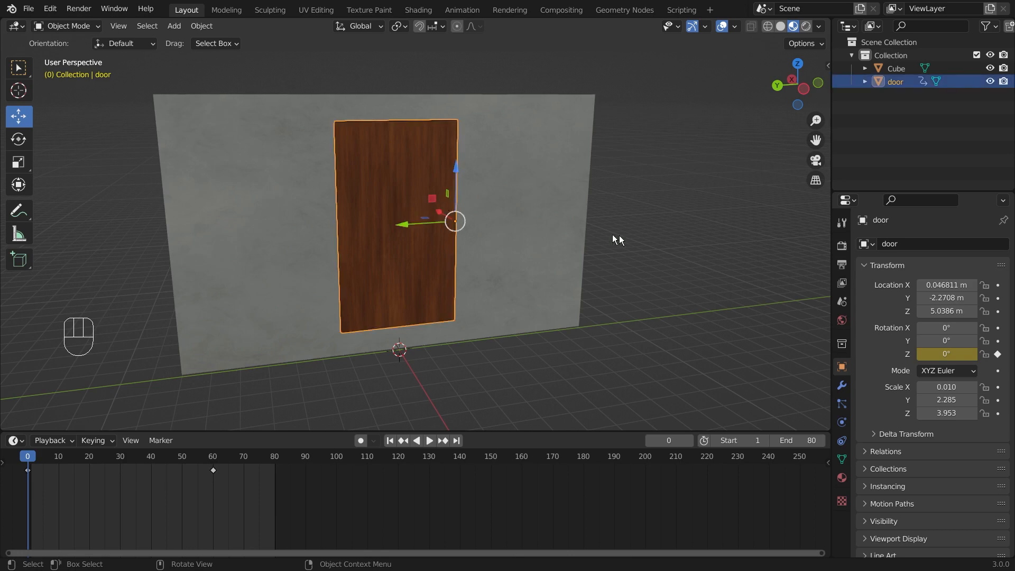
{"action": "mouse_move", "coordinate": [619, 236]}
{"action": "middle_mouse_down"}
{"action": "mouse_move", "coordinate": [652, 220]}
{"action": "mouse_move", "coordinate": [608, 222]}
{"action": "middle_mouse_up"}
{"action": "left_click", "coordinate": [607, 222]}
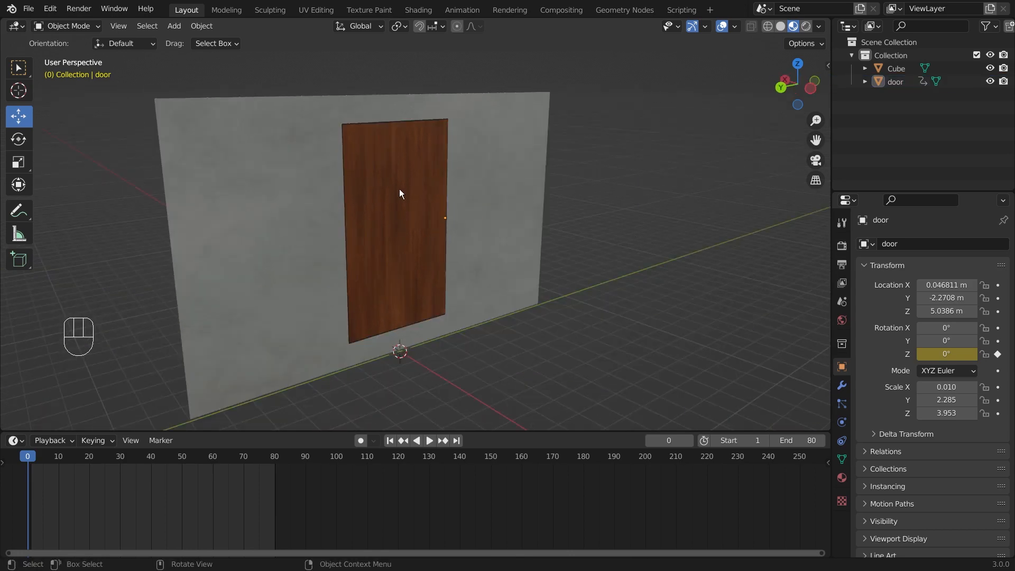
{"action": "left_click", "coordinate": [400, 193]}
{"action": "middle_click_drag", "start_coordinate": [564, 177], "coordinate": [608, 132]}
{"action": "left_click", "coordinate": [607, 132]}
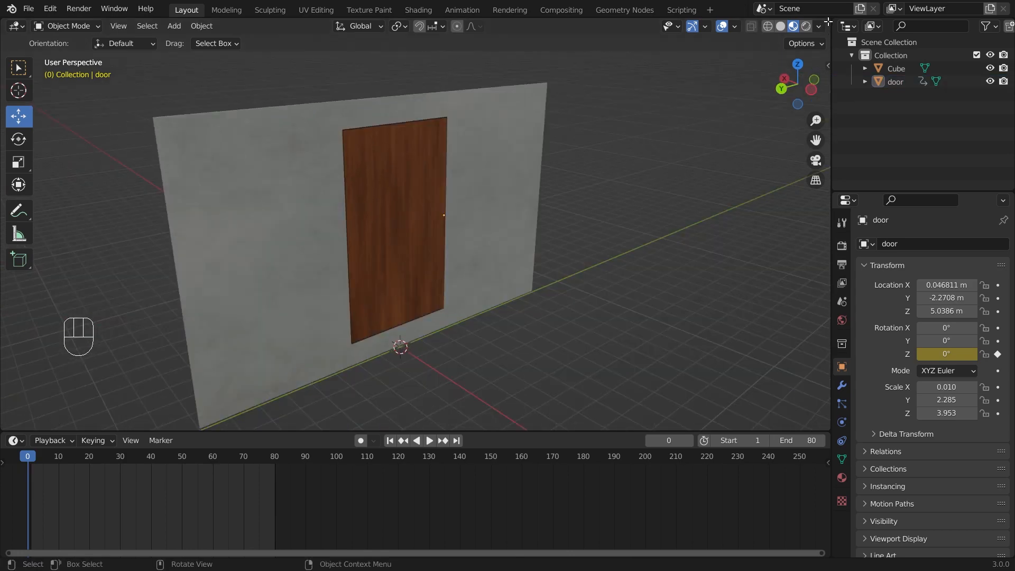
Step: Split the 3D viewport vertically, turn the new area into a Video Sequencer and enlarge it
{"action": "left_click_drag", "start_coordinate": [828, 21], "coordinate": [521, 60]}
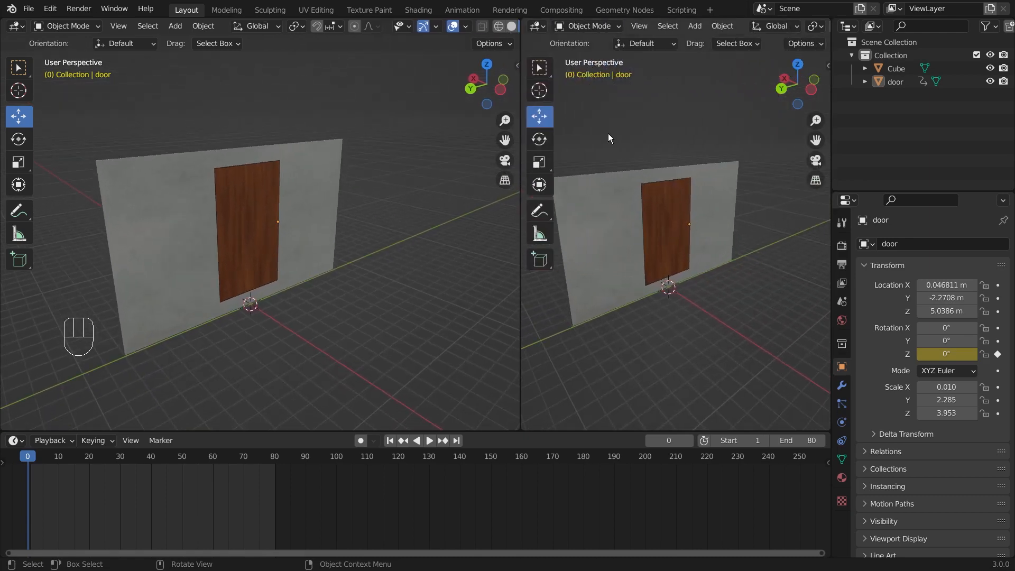
{"action": "left_click", "coordinate": [543, 26]}
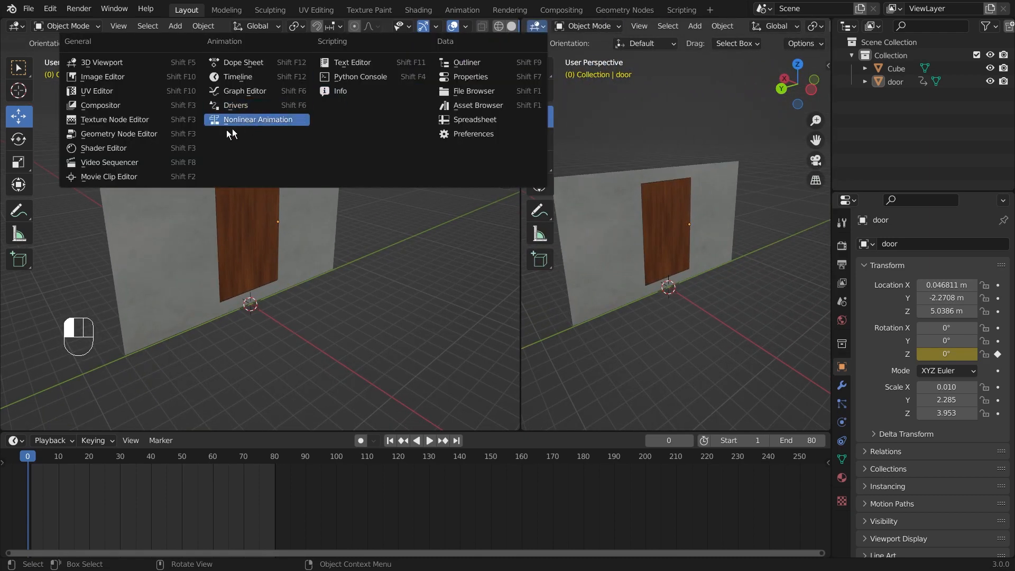
{"action": "left_click", "coordinate": [118, 163]}
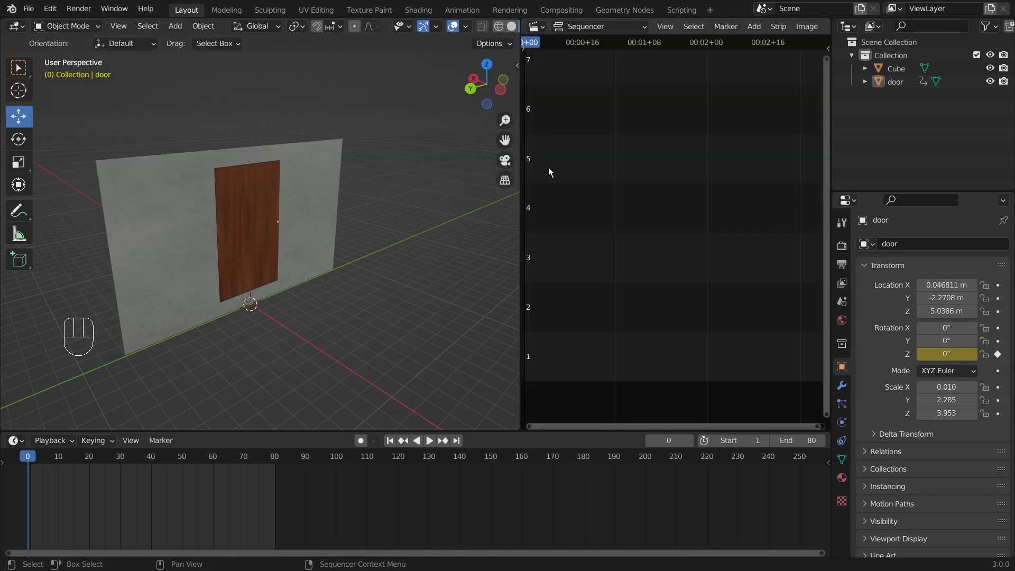
{"action": "left_click_drag", "start_coordinate": [533, 112], "coordinate": [418, 105]}
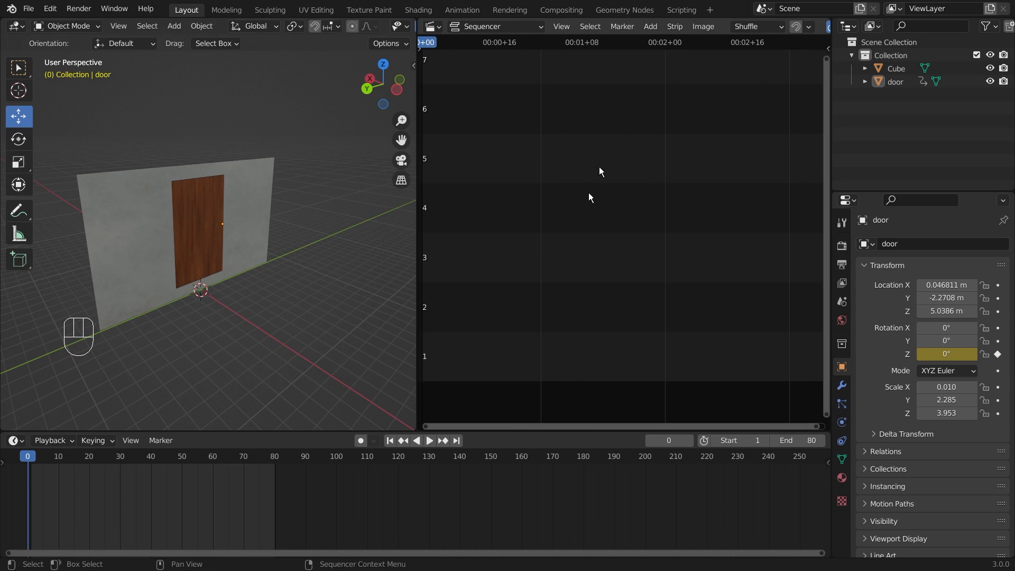
{"action": "scroll", "coordinate": [369, 278], "scroll_direction": "up", "scroll_amount": 2}
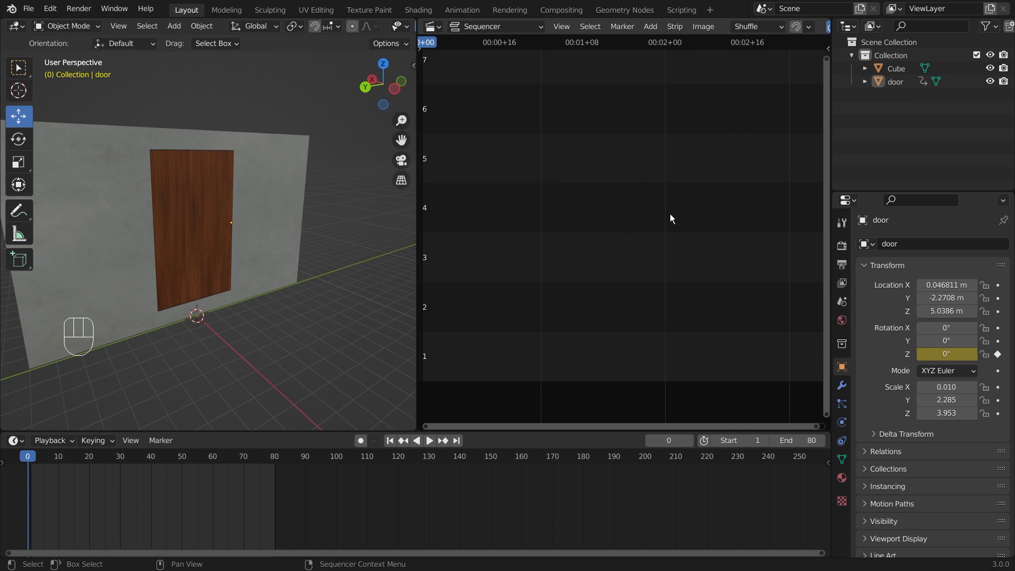
Step: Show the Video Sequencer's sidebar and narrow it to leave more room for the strips
{"action": "left_click", "coordinate": [211, 98]}
{"action": "key", "text": "n"}
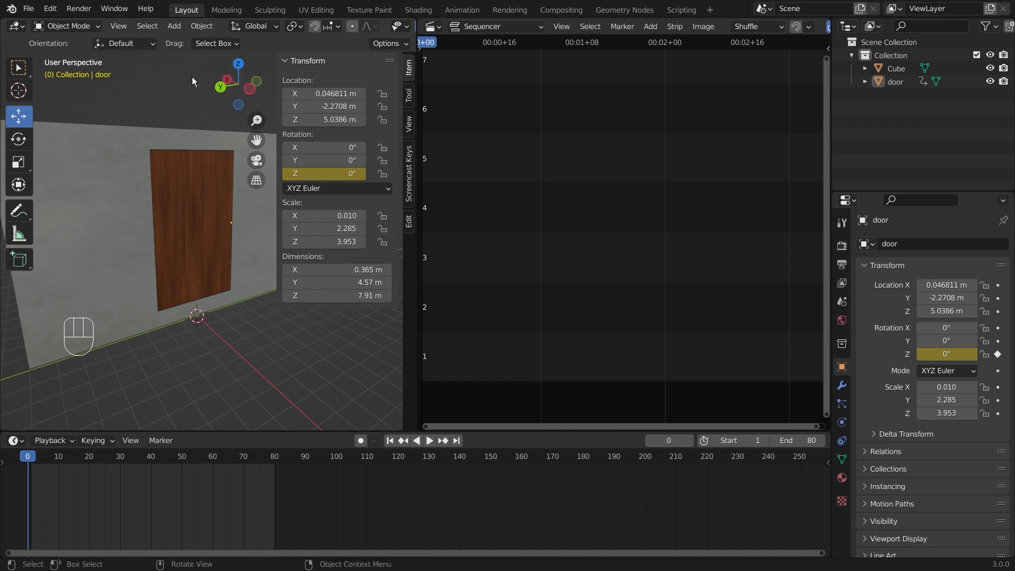
{"action": "key", "text": "n"}
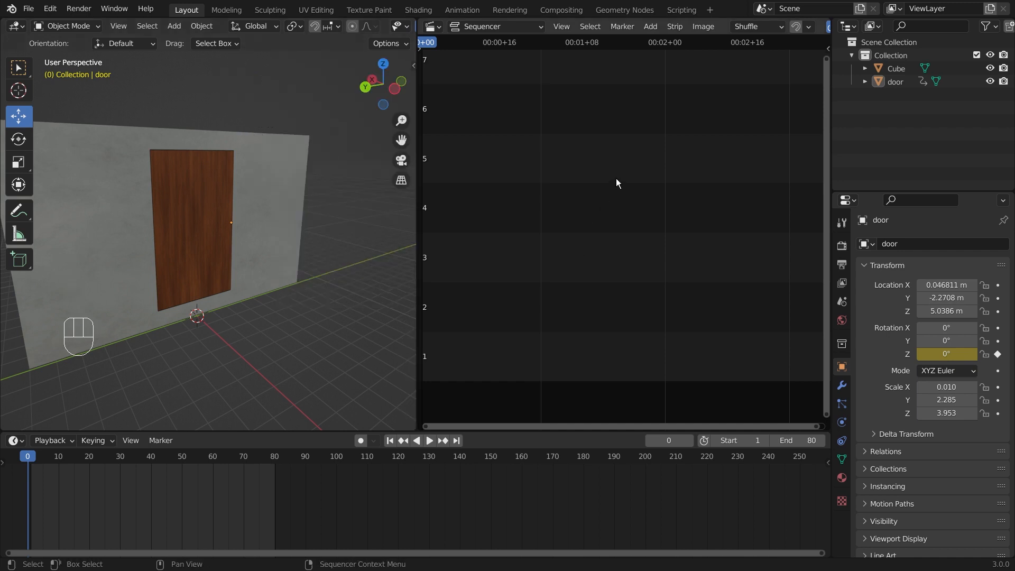
{"action": "key", "text": "n"}
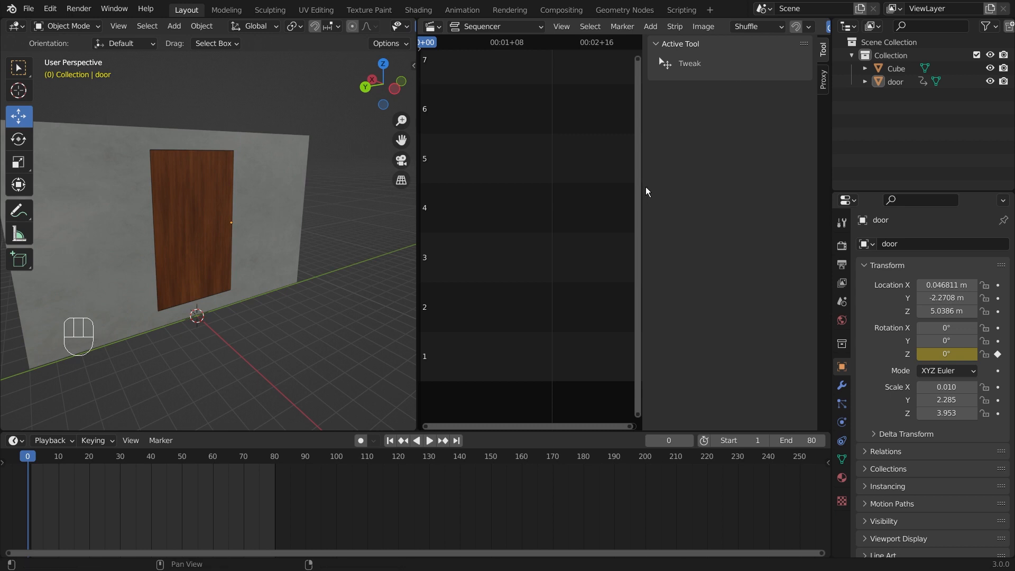
{"action": "left_click_drag", "start_coordinate": [640, 190], "coordinate": [682, 176]}
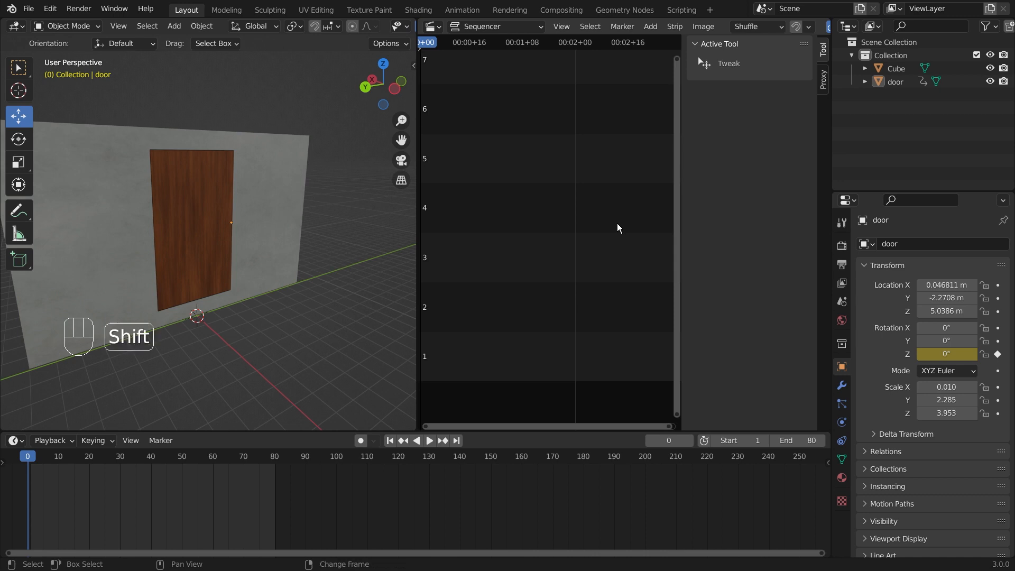
{"action": "key", "text": "shift+a"}
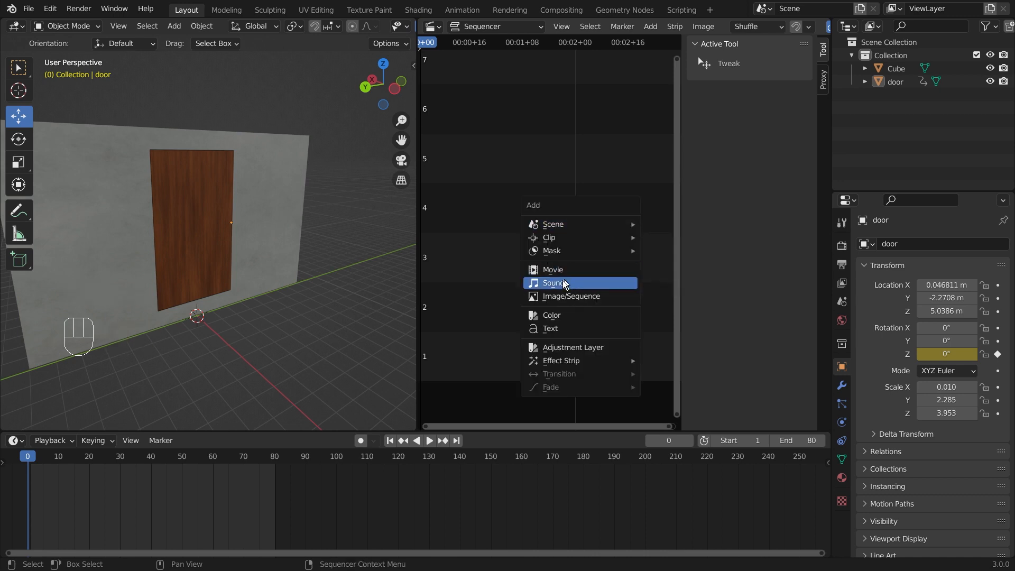
{"action": "left_click", "coordinate": [597, 286]}
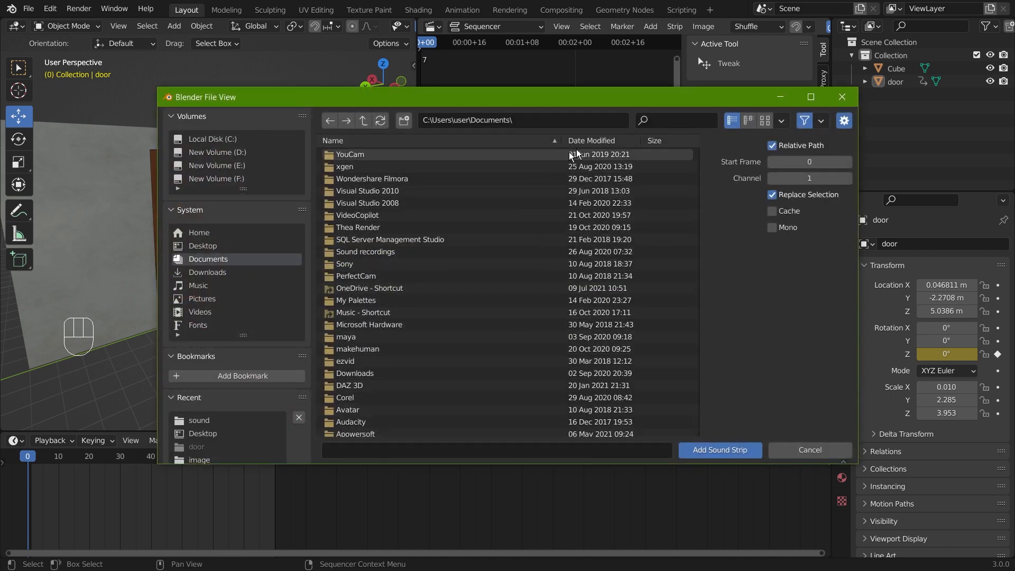
{"action": "left_click", "coordinate": [842, 97]}
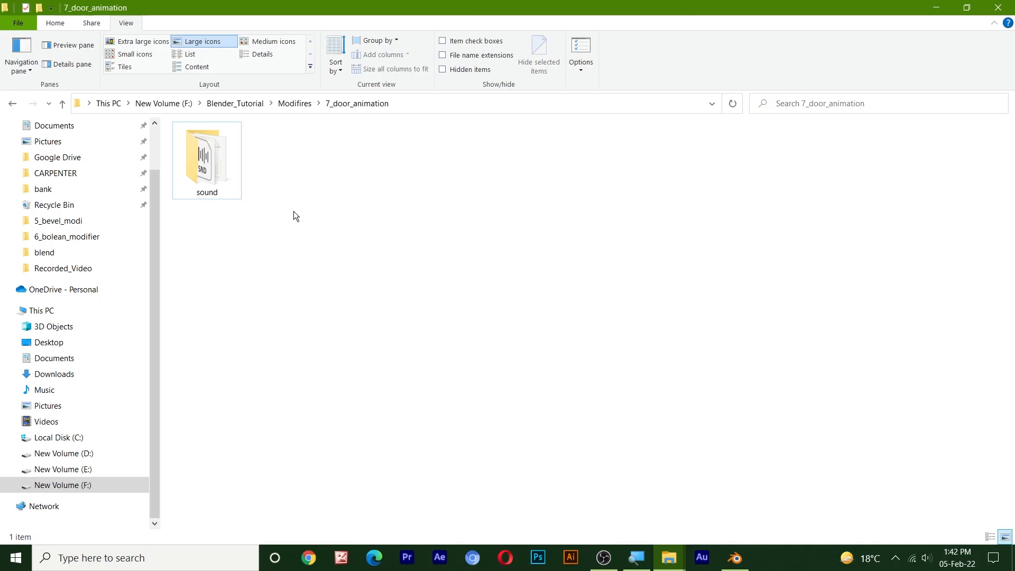
Step: Open the sound folder in File Explorer, add mixkit-creaky-door-open-195 to channel 1 of Blender's Video Sequencer, and restore Blender's full-screen view
{"action": "double_click", "coordinate": [206, 155]}
{"action": "left_click", "coordinate": [210, 154]}
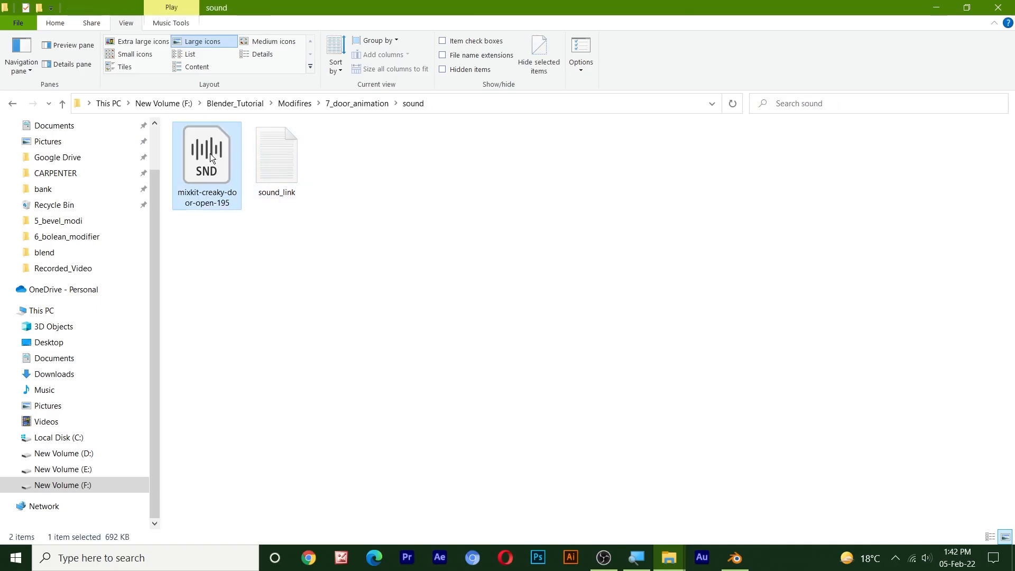
{"action": "left_click_drag", "start_coordinate": [210, 154], "coordinate": [465, 305]}
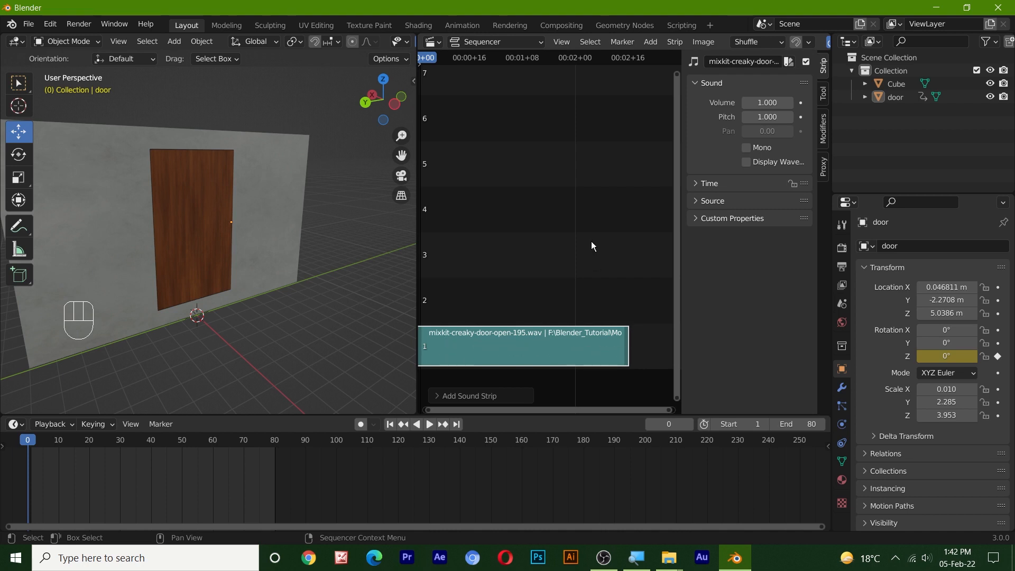
{"action": "key", "text": "alt+F11"}
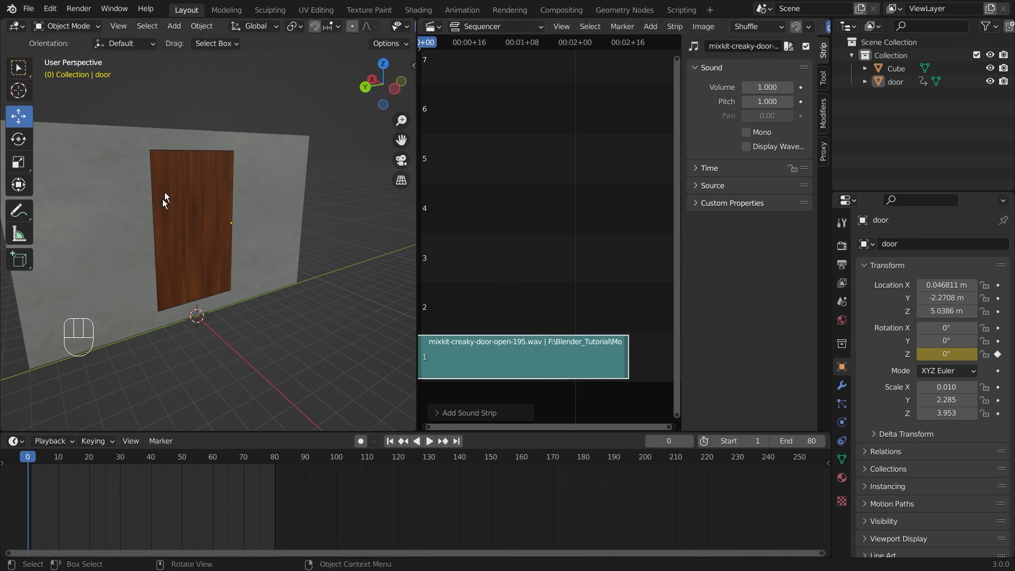
Step: Select the creaky door sound strip and widen the sequencer sidebar so its sound options are fully readable
{"action": "left_click", "coordinate": [529, 26]}
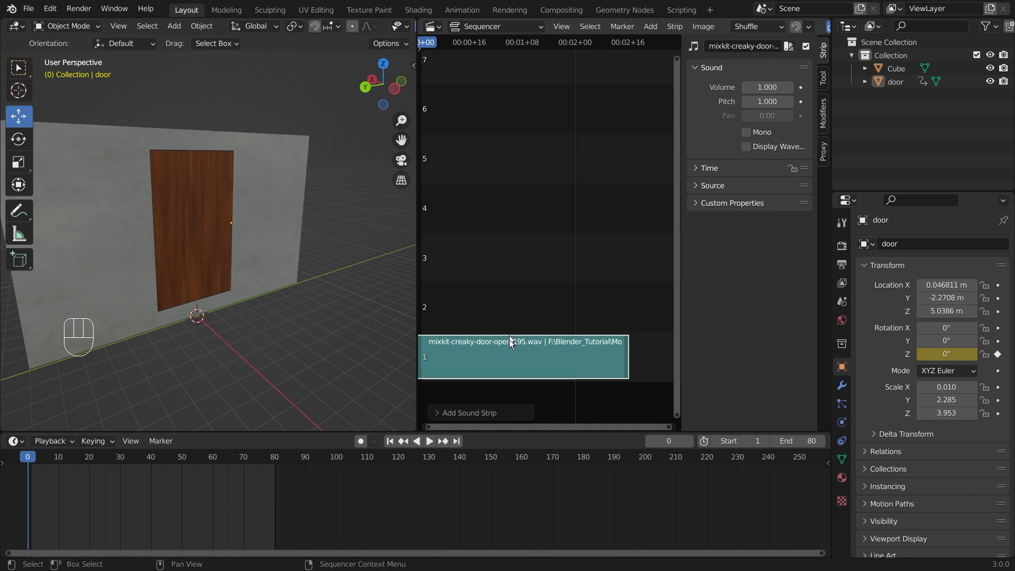
{"action": "left_click", "coordinate": [524, 348]}
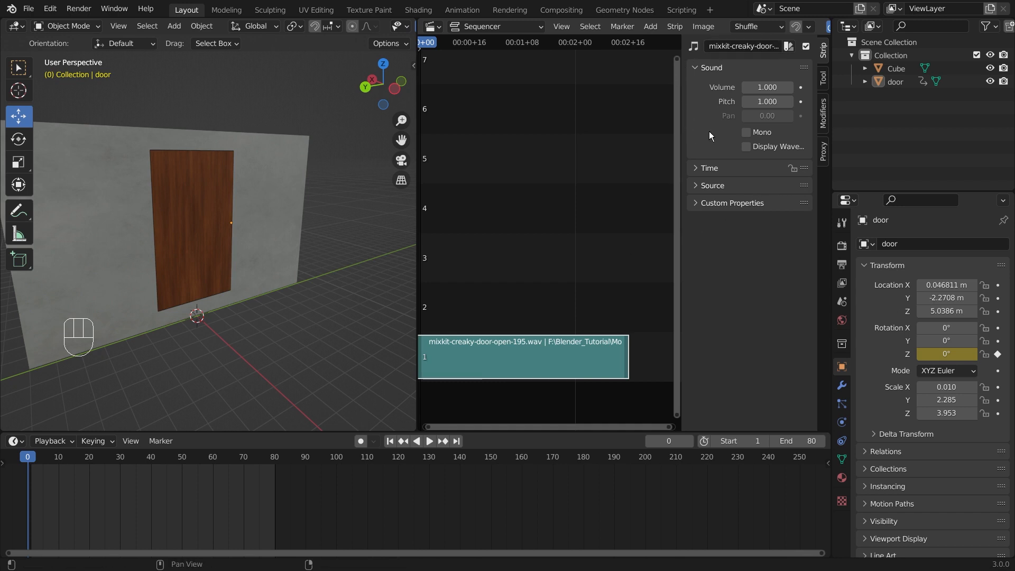
{"action": "key", "text": "n"}
{"action": "key", "text": "n"}
{"action": "key", "text": "n"}
{"action": "key", "text": "n"}
{"action": "left_click_drag", "start_coordinate": [682, 173], "coordinate": [603, 173]}
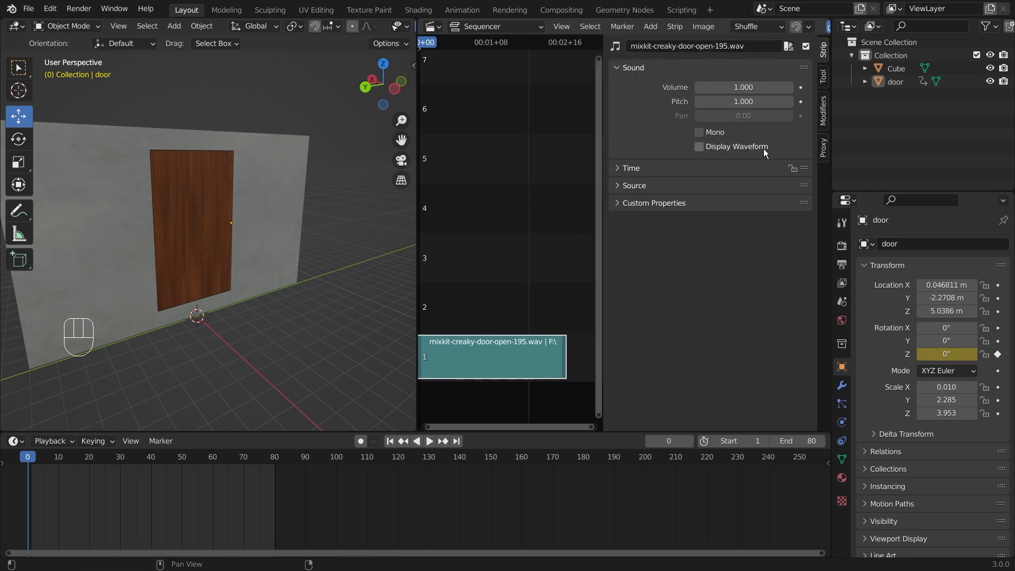
Step: Display the waveform on the creaky door sound strip and narrow the sequencer sidebar to leave more room for the strip
{"action": "left_click", "coordinate": [701, 146]}
{"action": "left_click_drag", "start_coordinate": [608, 176], "coordinate": [746, 176]}
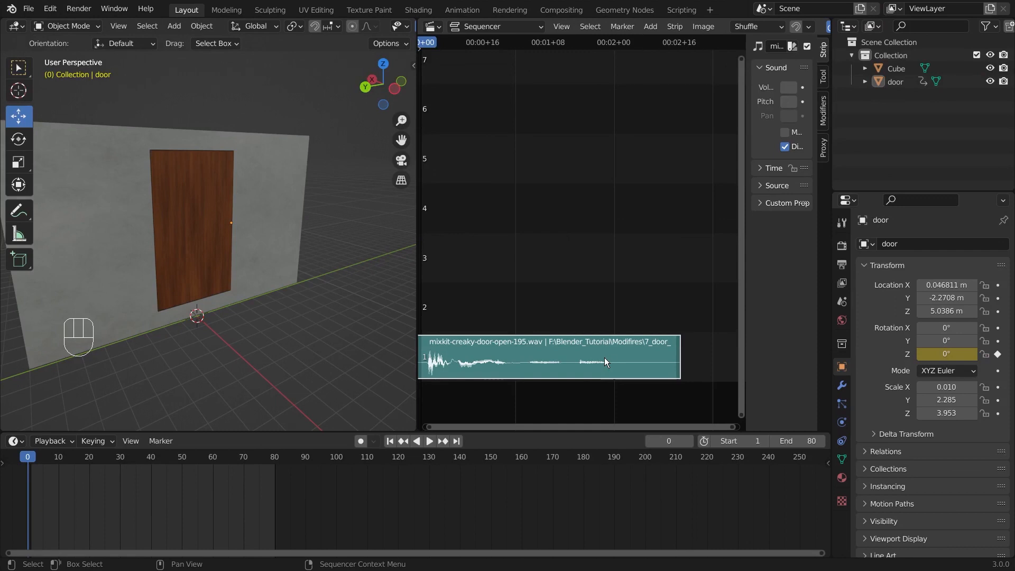
{"action": "left_click", "coordinate": [647, 219]}
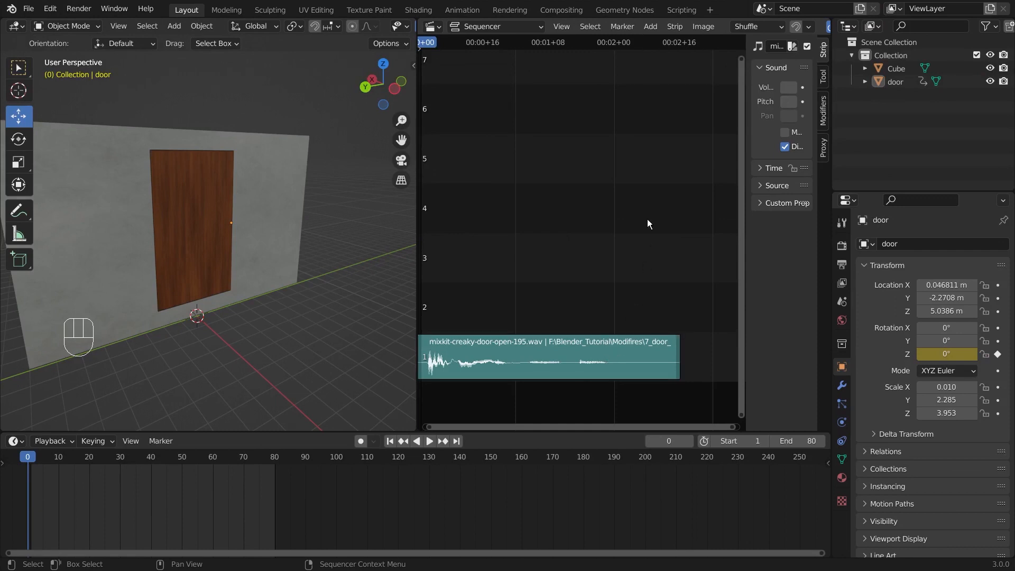
{"action": "left_click", "coordinate": [612, 363]}
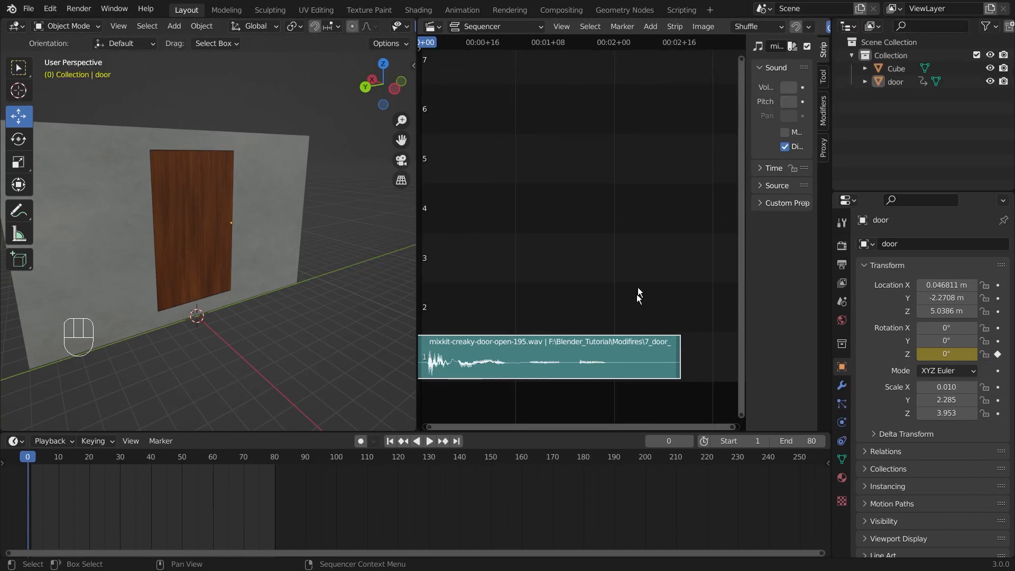
{"action": "left_click", "coordinate": [648, 223]}
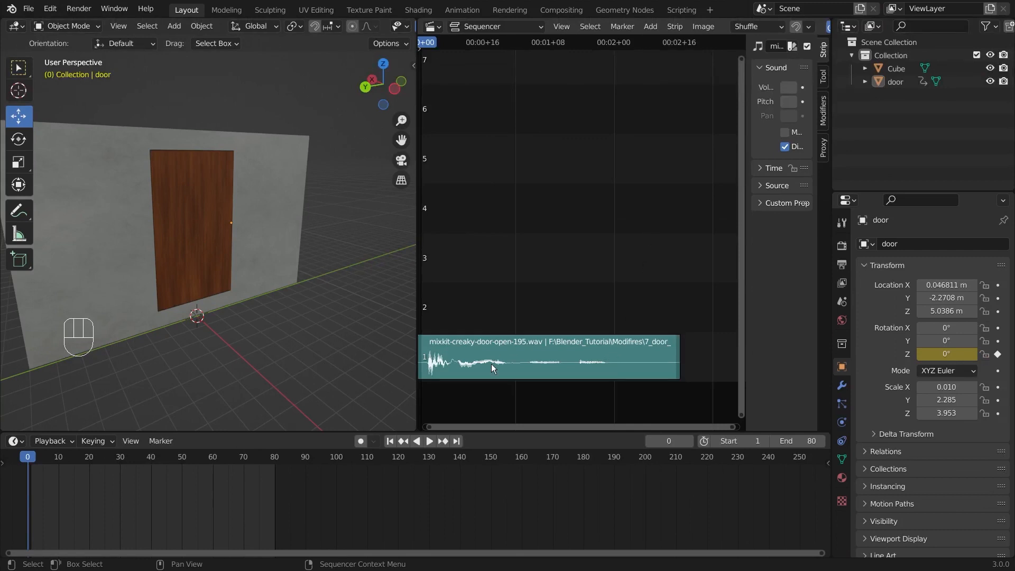
Step: Try moving the sound strip freely, first later in time on channel 3, and back down to channel 1
{"action": "left_click_drag", "start_coordinate": [490, 364], "coordinate": [613, 265]}
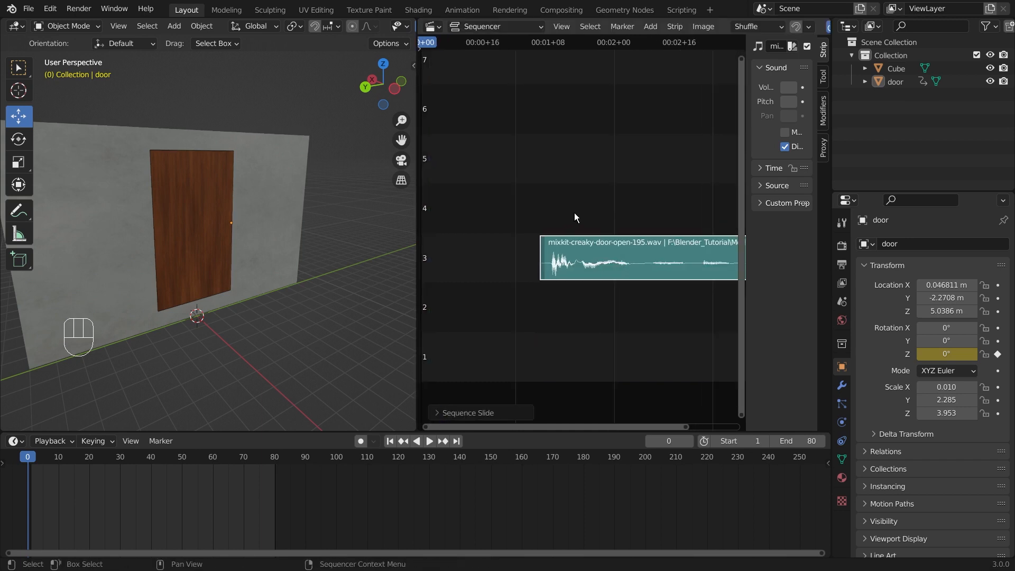
{"action": "scroll", "coordinate": [574, 212], "scroll_direction": "down", "scroll_amount": 1}
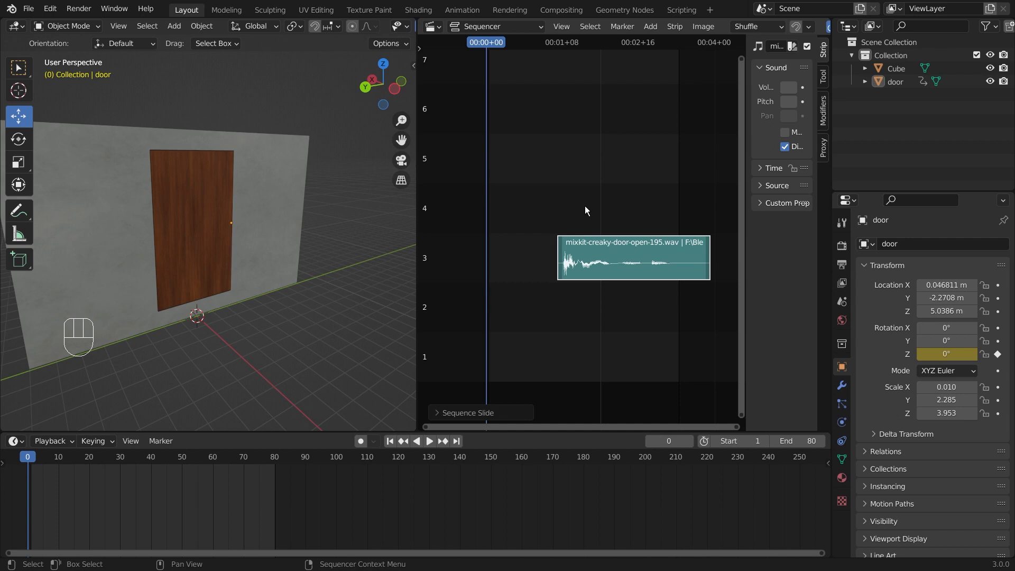
{"action": "scroll", "coordinate": [585, 205], "scroll_direction": "up", "scroll_amount": 1}
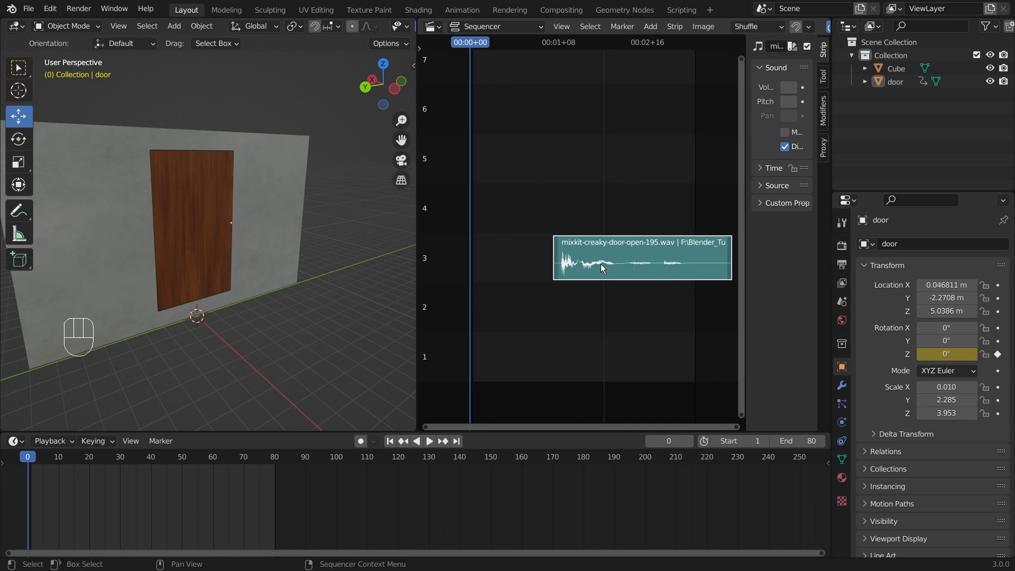
{"action": "left_click_drag", "start_coordinate": [627, 258], "coordinate": [624, 342]}
{"action": "key", "text": "space"}
{"action": "key", "text": "Escape"}
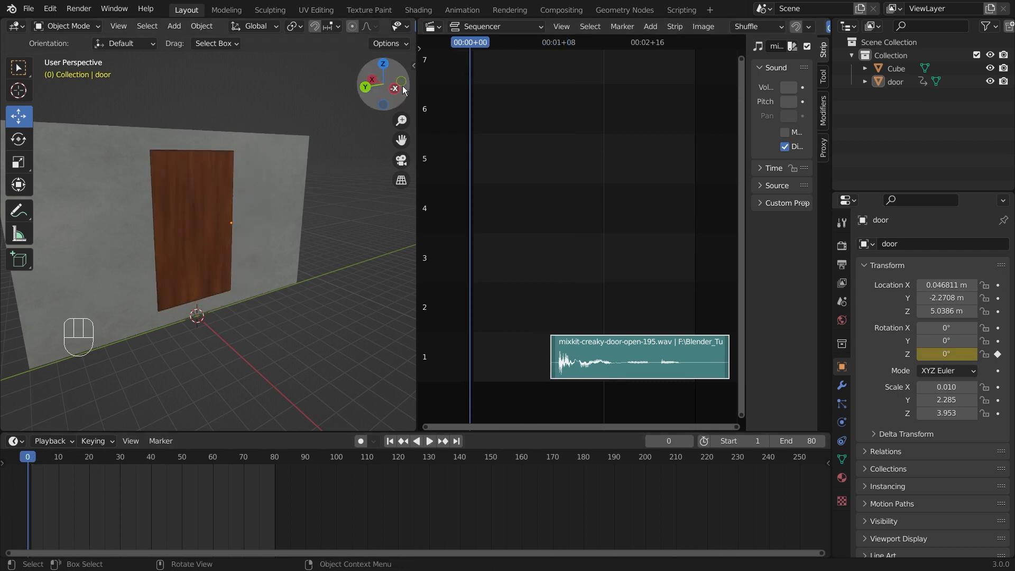
Step: Scrub through the door animation in the sequencer and the timeline to compare the door's motion with the sound strip
{"action": "left_click_drag", "start_coordinate": [475, 43], "coordinate": [550, 47]}
{"action": "left_click_drag", "start_coordinate": [437, 66], "coordinate": [612, 64]}
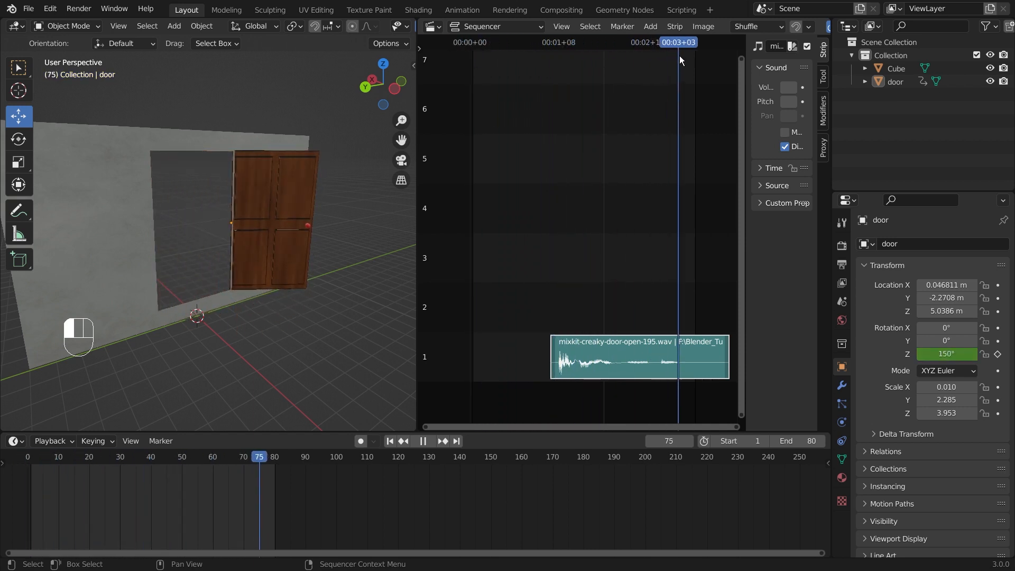
{"action": "key", "text": "Escape"}
{"action": "left_click_drag", "start_coordinate": [30, 464], "coordinate": [275, 460]}
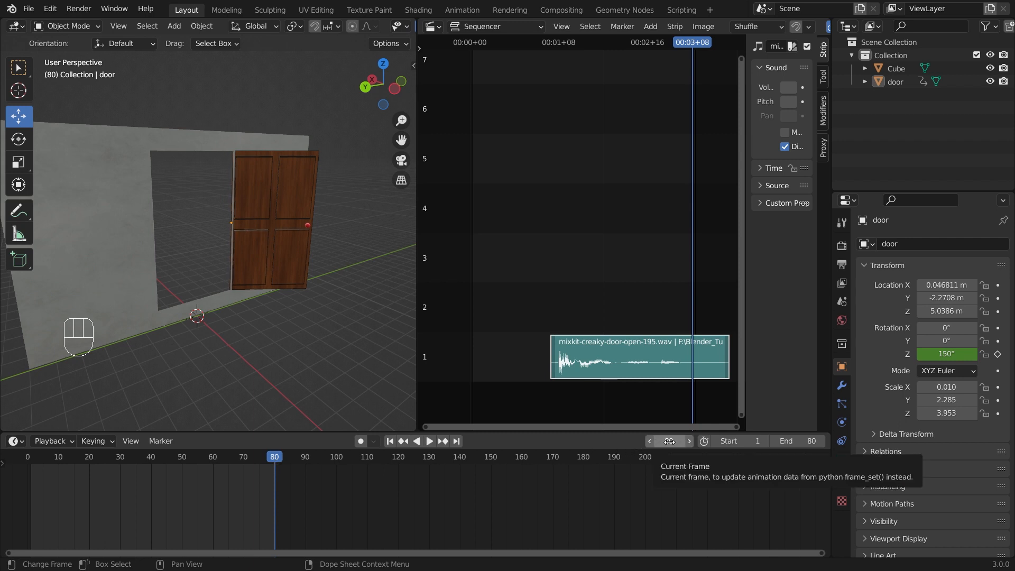
{"action": "left_click_drag", "start_coordinate": [472, 42], "coordinate": [592, 60]}
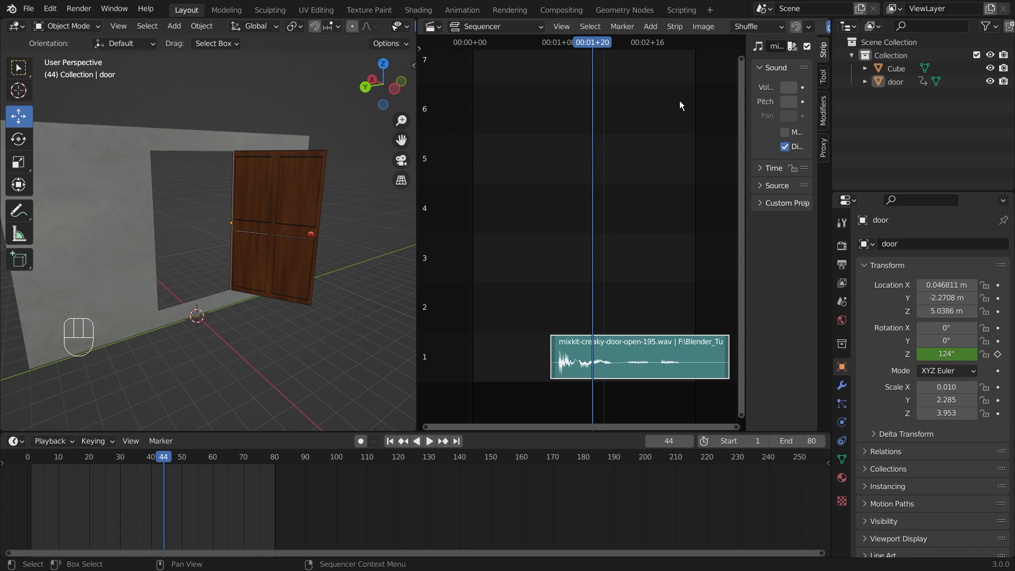
Step: Go to frame 1 and snap the creaky door strip's start to the current frame on channel 1
{"action": "key", "text": "shift+Left"}
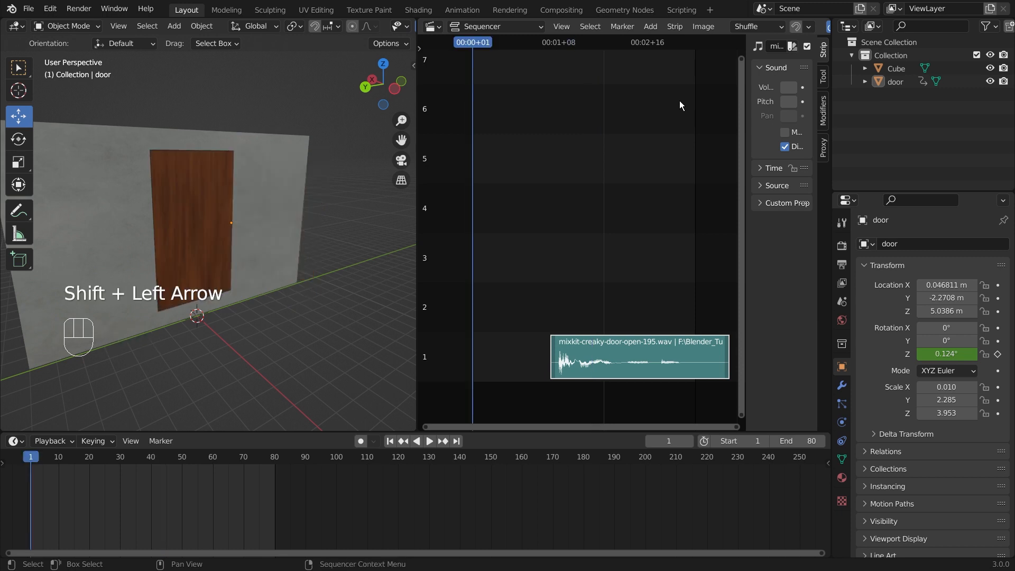
{"action": "key", "text": "shift+Right"}
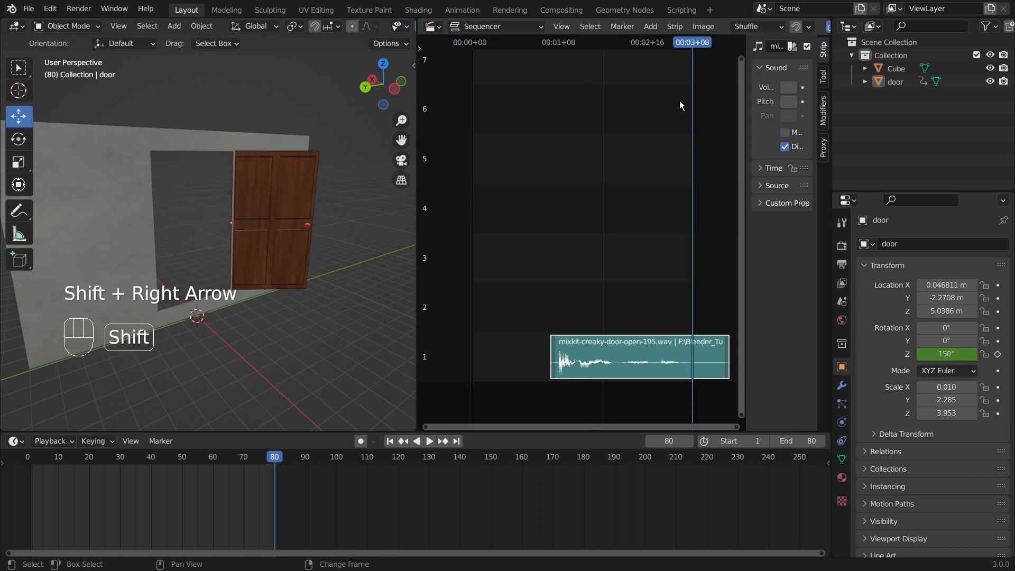
{"action": "key", "text": "shift+Left"}
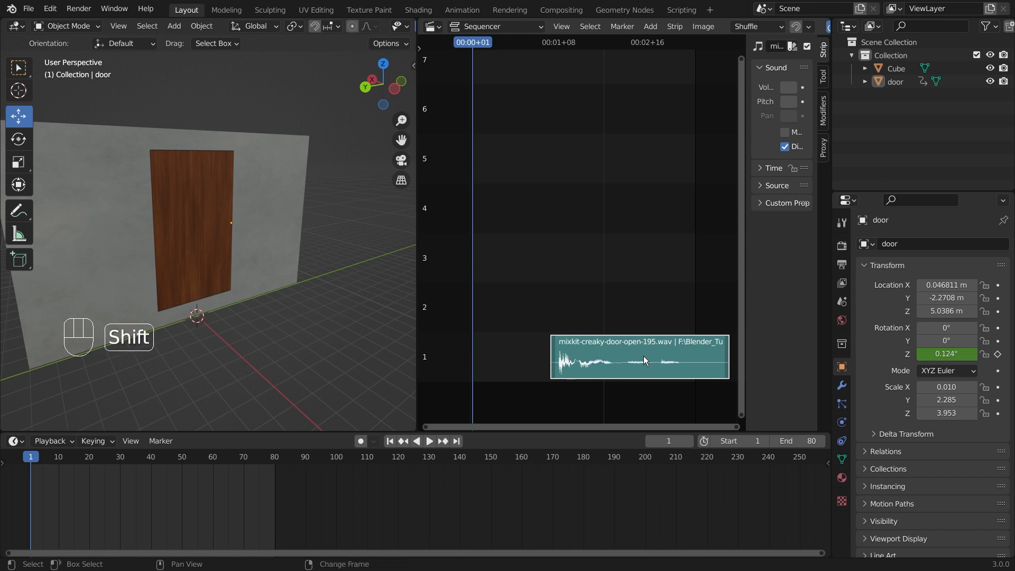
{"action": "key", "text": "shift+s"}
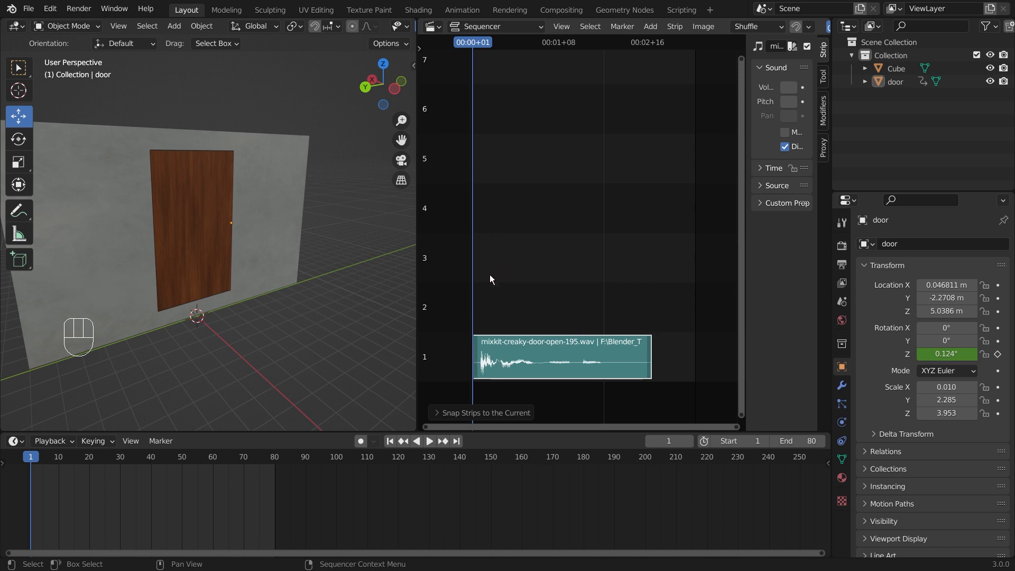
{"action": "left_click_drag", "start_coordinate": [553, 362], "coordinate": [633, 360]}
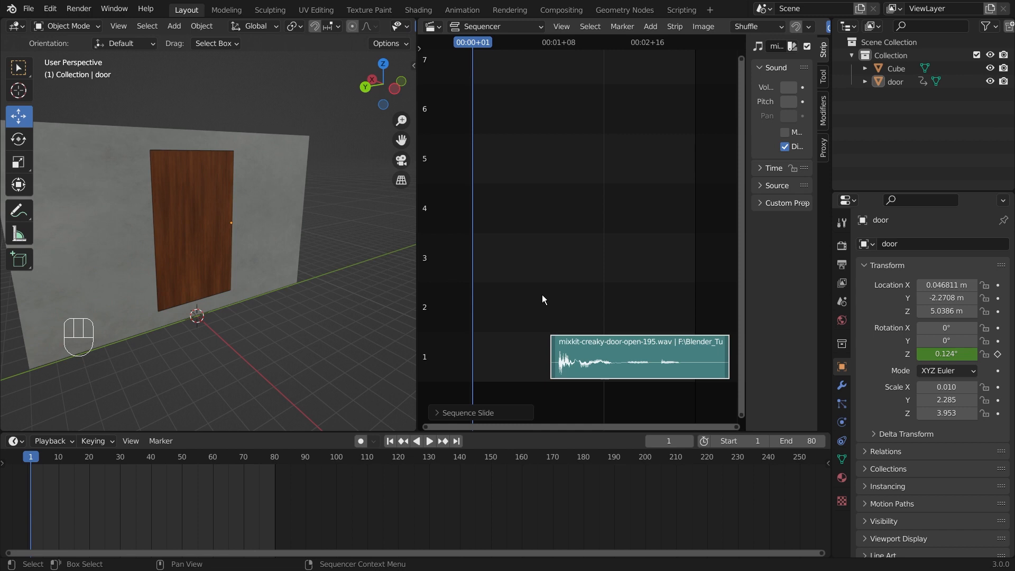
{"action": "key", "text": "shift+s"}
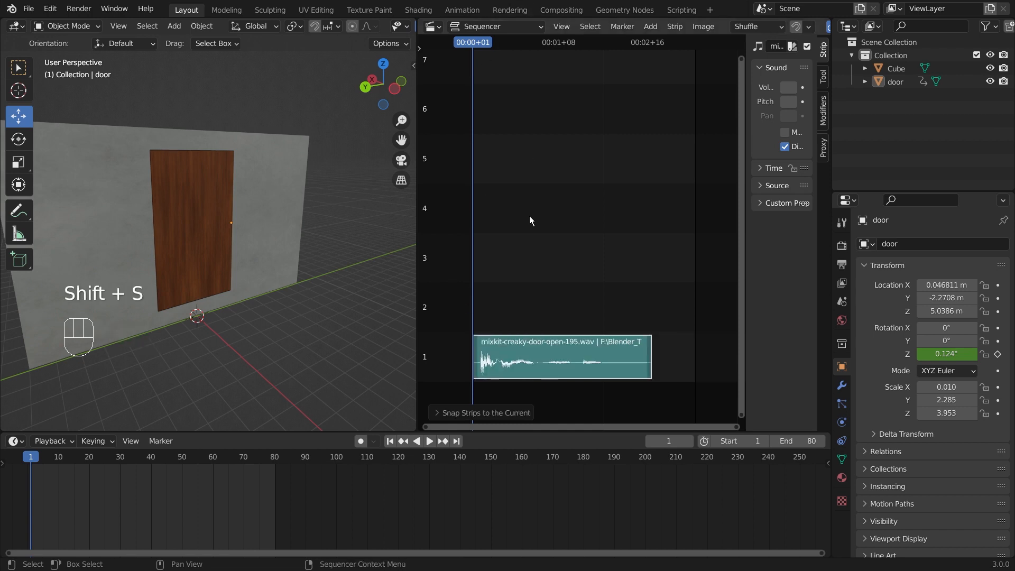
Step: Split the sound strip at frame 53 and remove the silent piece after the cut
{"action": "left_click_drag", "start_coordinate": [478, 44], "coordinate": [618, 59]}
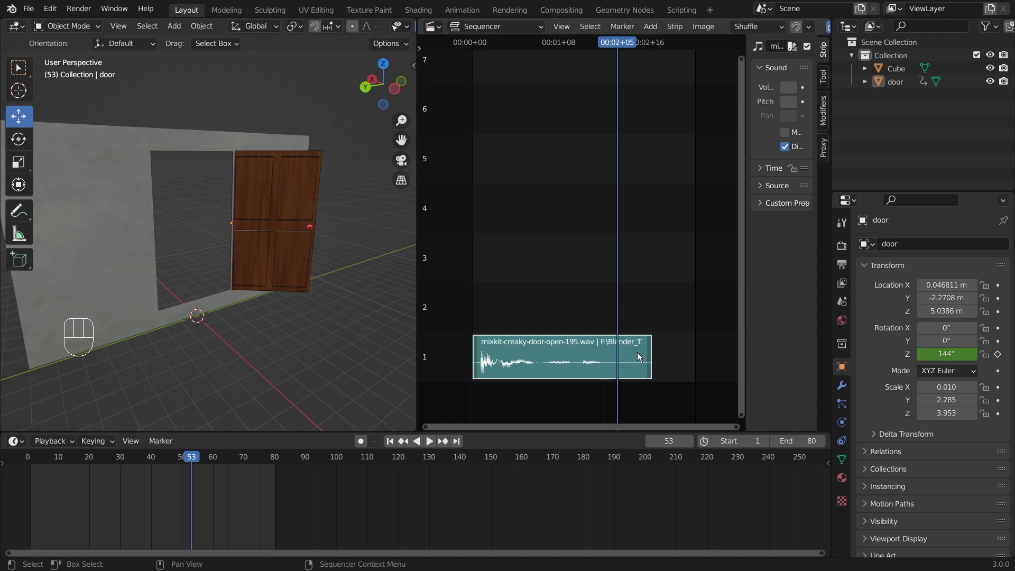
{"action": "key", "text": "k"}
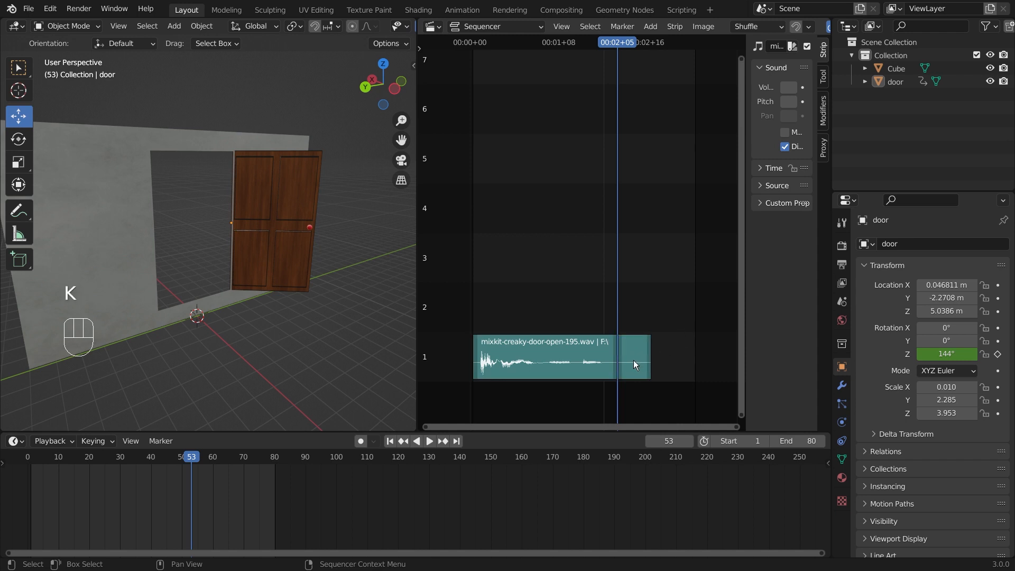
{"action": "left_click_drag", "start_coordinate": [636, 353], "coordinate": [669, 278]}
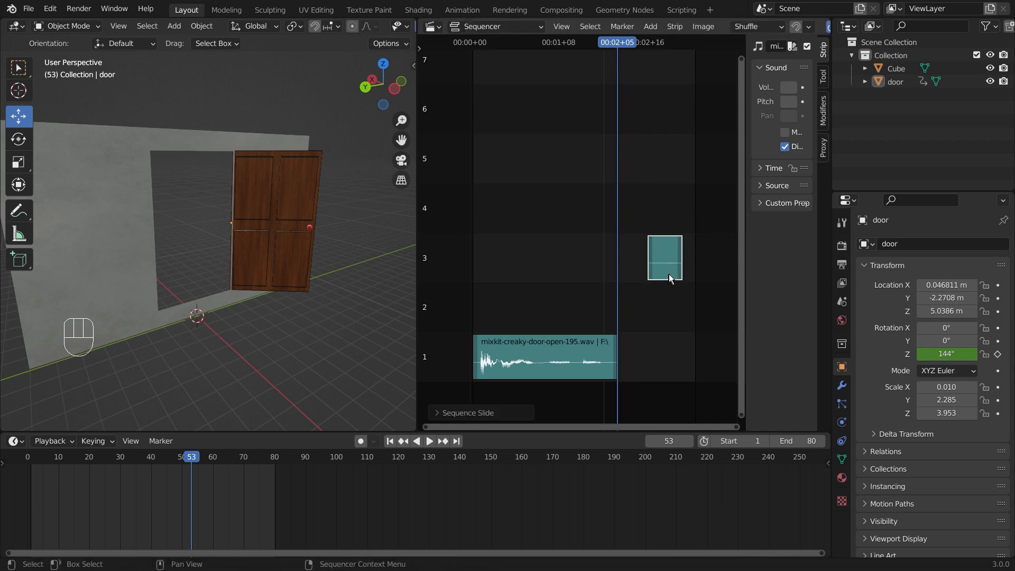
{"action": "key", "text": "ctrl+z"}
{"action": "key", "text": "ctrl+z"}
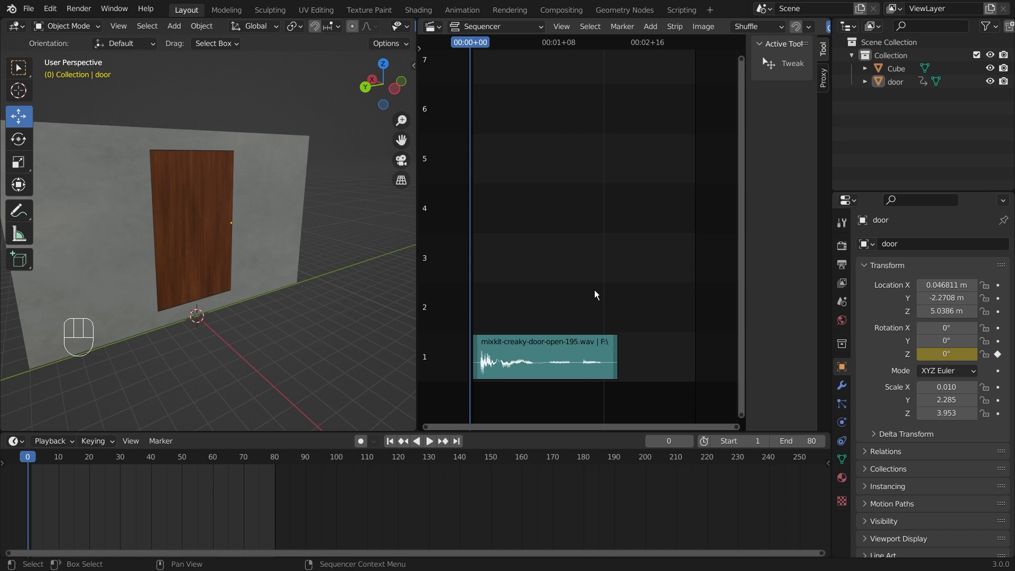
Step: Play the door animation with its trimmed sound and return the playhead to frame 0
{"action": "key", "text": "space"}
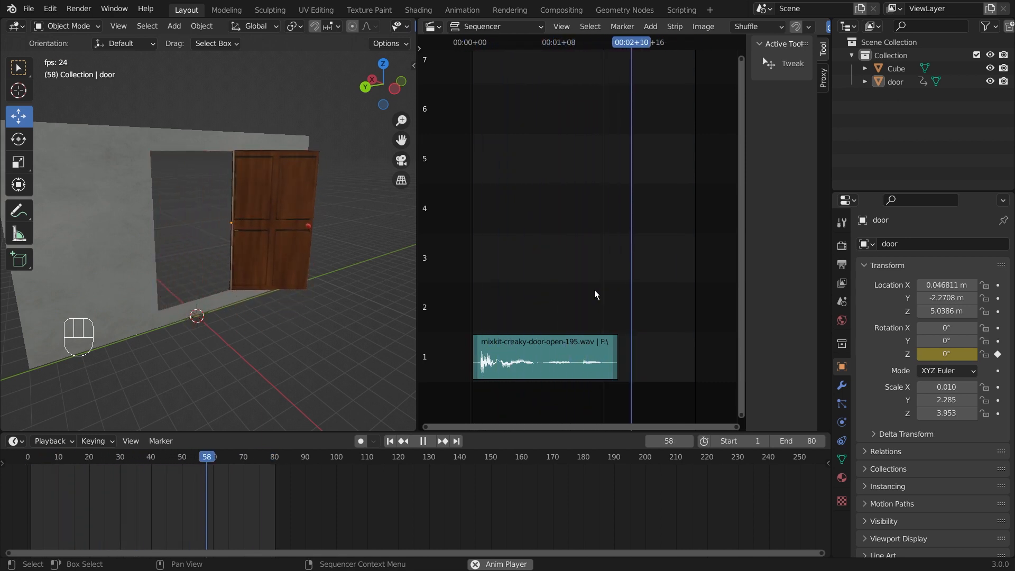
{"action": "key", "text": "space"}
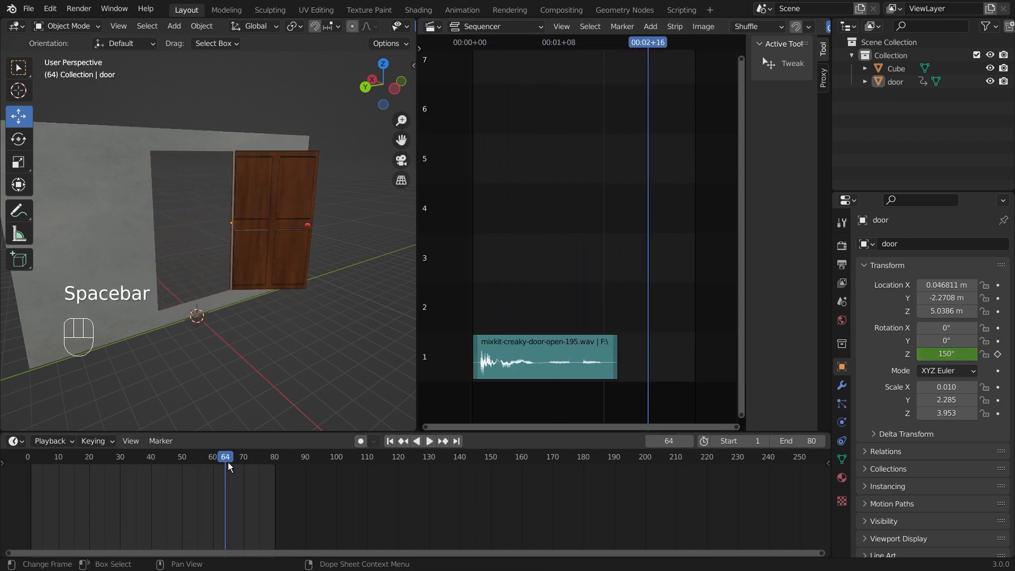
{"action": "left_click_drag", "start_coordinate": [228, 465], "coordinate": [27, 465]}
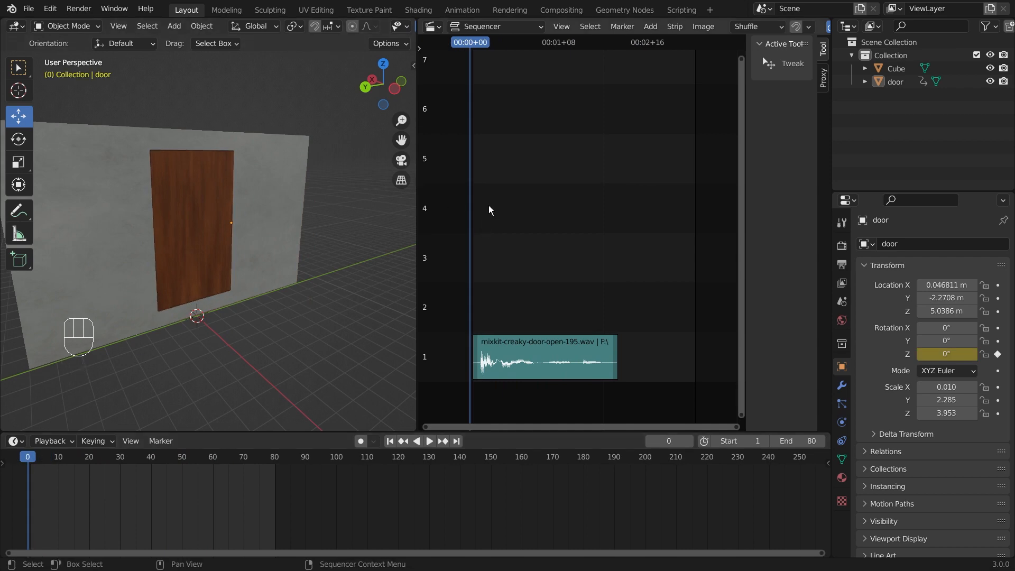
Step: Close the Video Sequencer area so the 3D viewport takes over its space and shows the whole wall
{"action": "left_click_drag", "start_coordinate": [418, 209], "coordinate": [494, 198]}
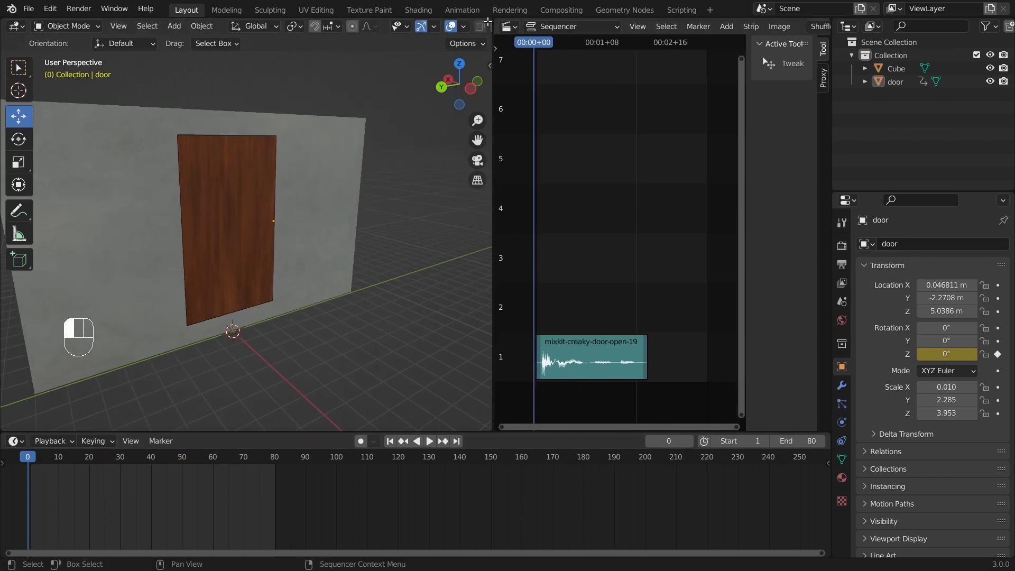
{"action": "left_click_drag", "start_coordinate": [488, 21], "coordinate": [539, 37]}
{"action": "scroll", "coordinate": [529, 256], "scroll_direction": "down", "scroll_amount": 4}
{"action": "middle_click_drag", "start_coordinate": [444, 260], "coordinate": [601, 233]}
Step: Add a cube mesh and move it along the X axis to about -9.77 m, behind the wall
{"action": "key", "text": "shift+a"}
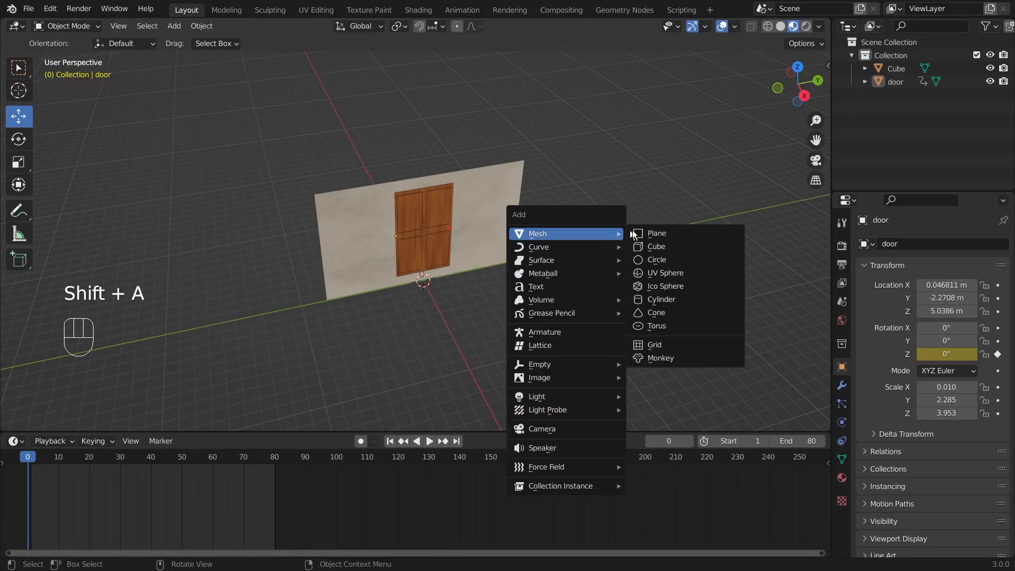
{"action": "left_click", "coordinate": [683, 246]}
{"action": "middle_click_drag", "start_coordinate": [501, 330], "coordinate": [570, 312]}
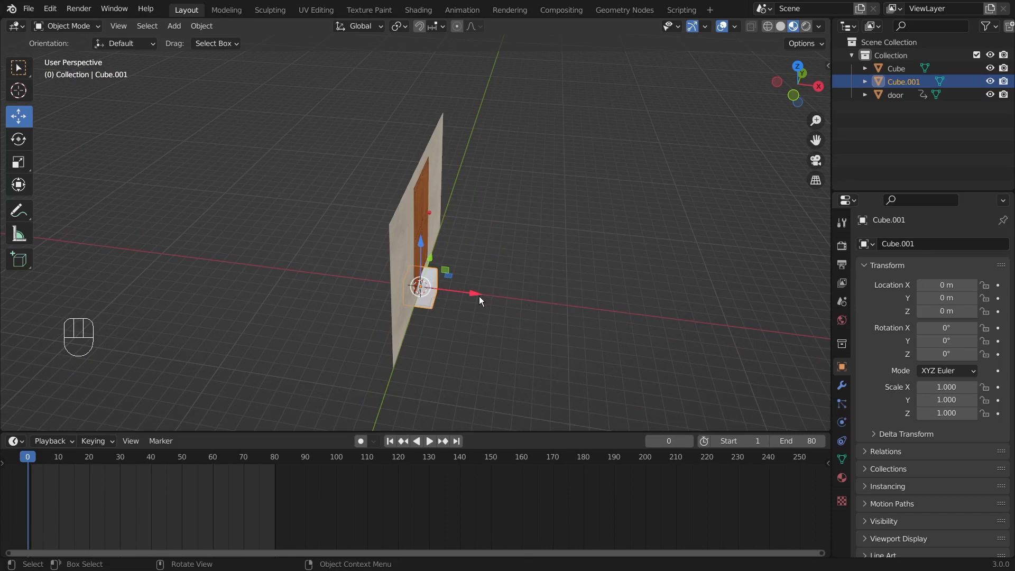
{"action": "left_click_drag", "start_coordinate": [474, 293], "coordinate": [340, 286]}
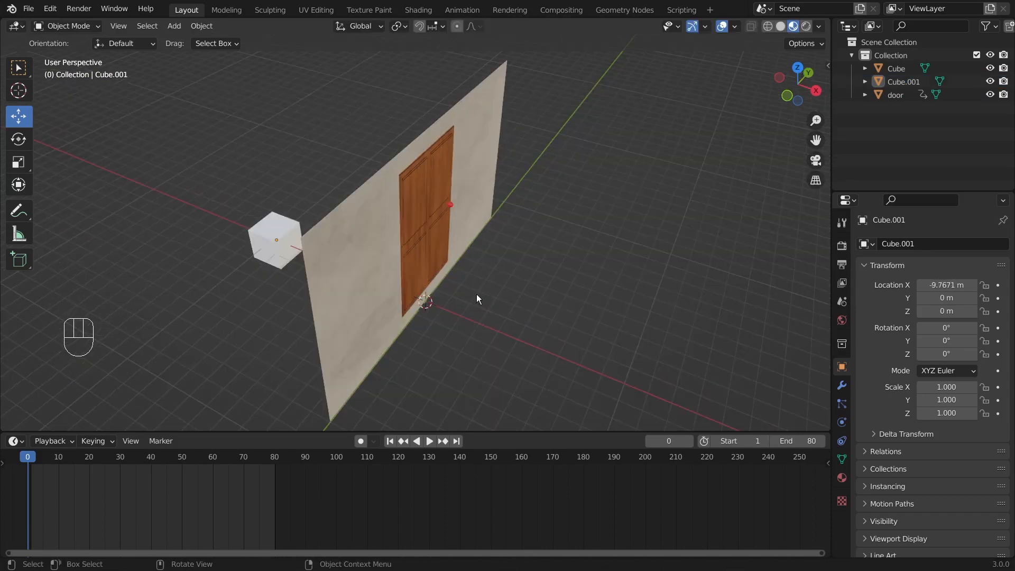
Step: Scale the new cube by 8 along the Y axis and check its length against the wall in the right orthographic view
{"action": "middle_click_drag", "start_coordinate": [476, 296], "coordinate": [431, 301]}
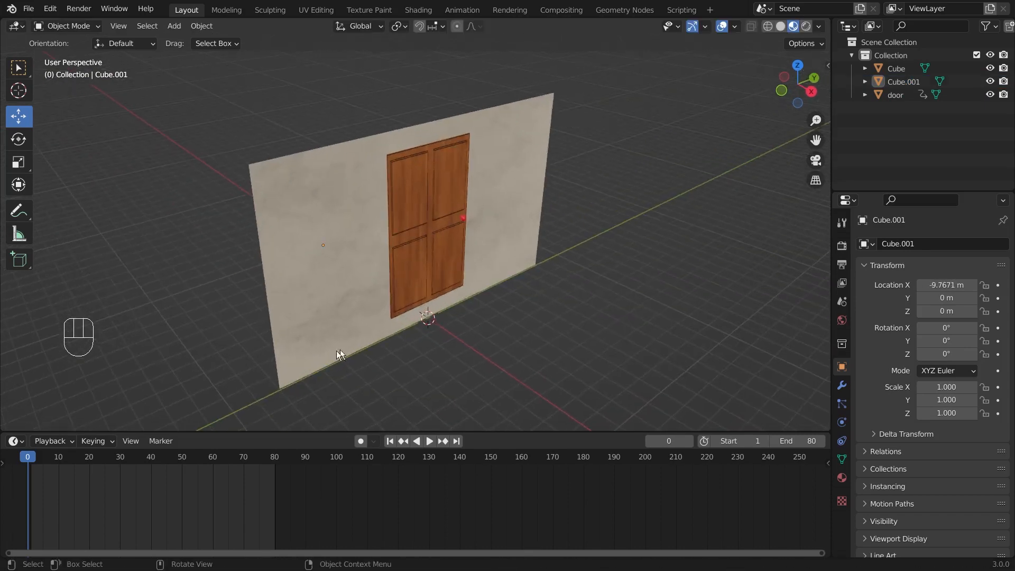
{"action": "mouse_move", "coordinate": [539, 299]}
{"action": "middle_mouse_down"}
{"action": "mouse_move", "coordinate": [634, 313]}
{"action": "mouse_move", "coordinate": [537, 299]}
{"action": "middle_mouse_up"}
{"action": "left_click", "coordinate": [264, 246]}
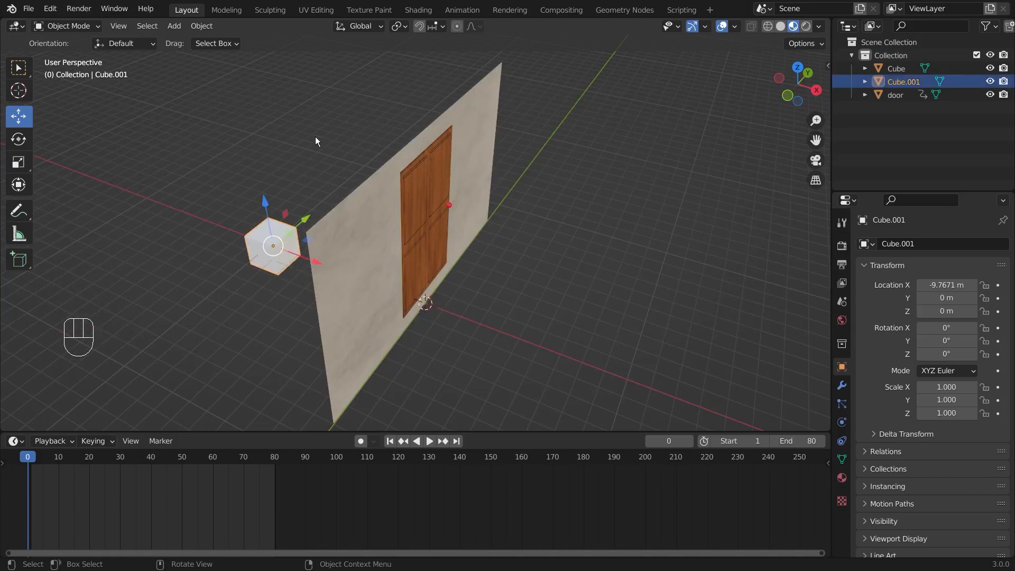
{"action": "type", "text": "sy"}
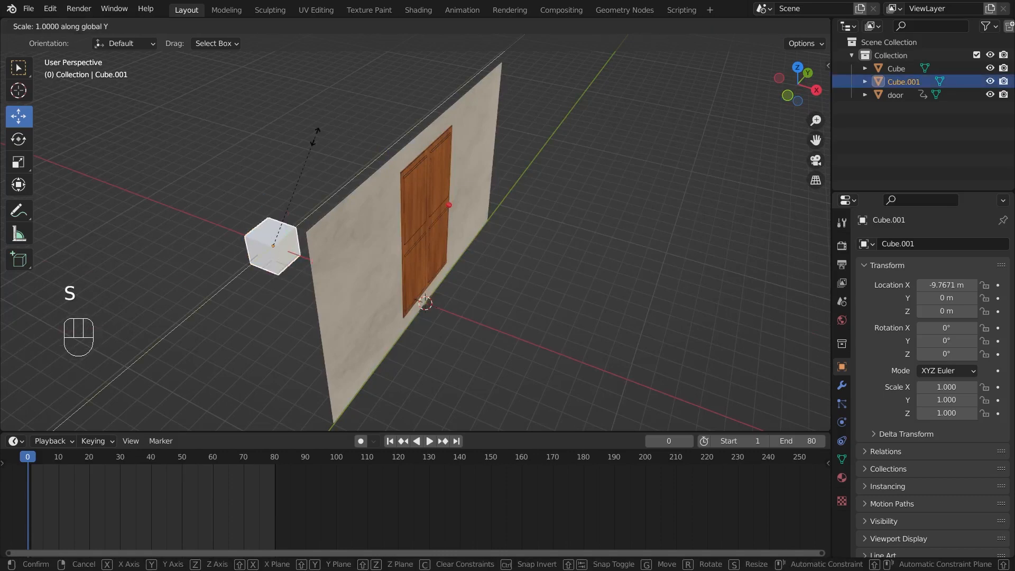
{"action": "type", "text": "8"}
{"action": "key", "text": "Return"}
{"action": "middle_click_drag", "start_coordinate": [316, 131], "coordinate": [543, 300]}
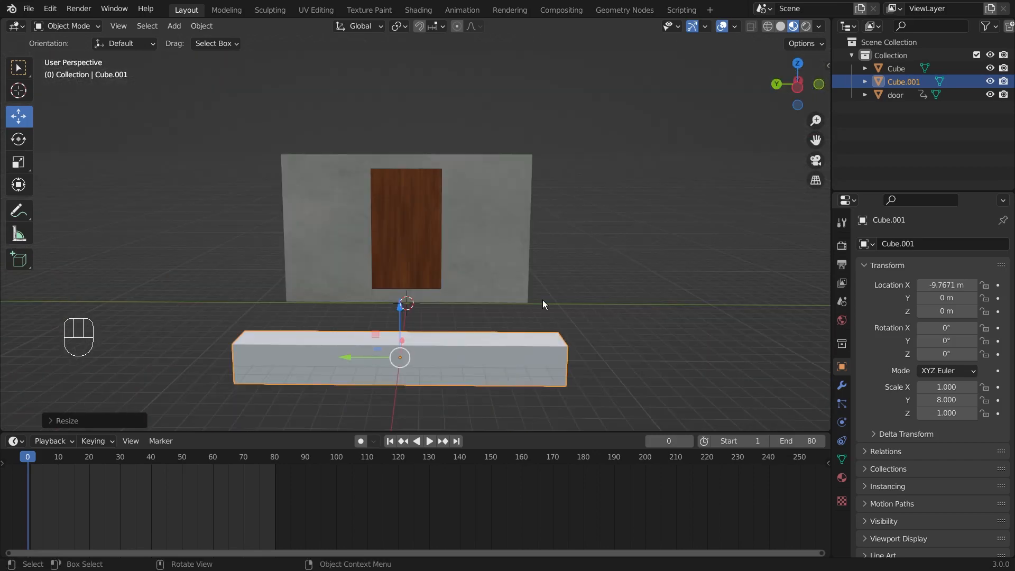
{"action": "key", "text": "KP_1"}
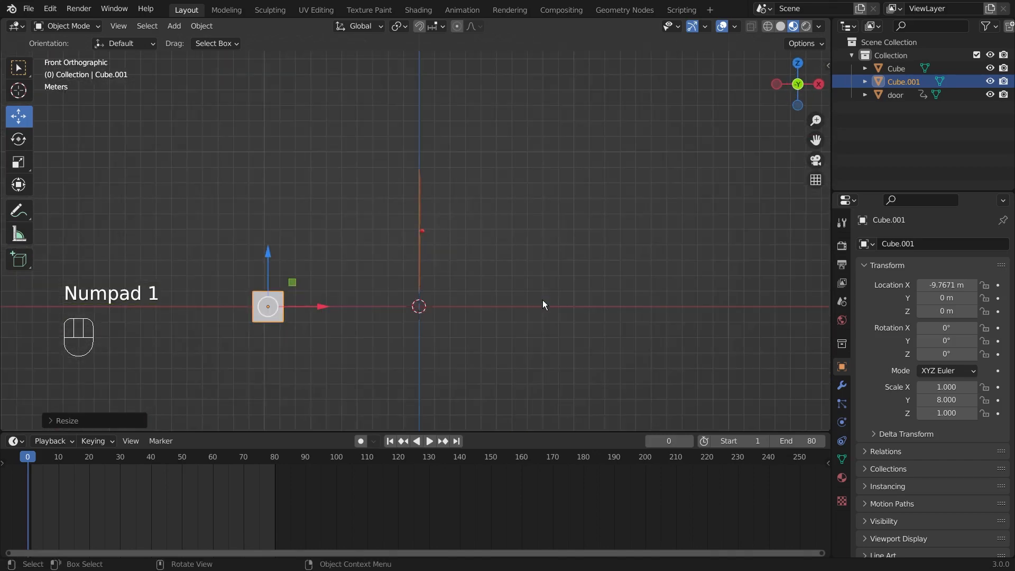
{"action": "key", "text": "KP_3"}
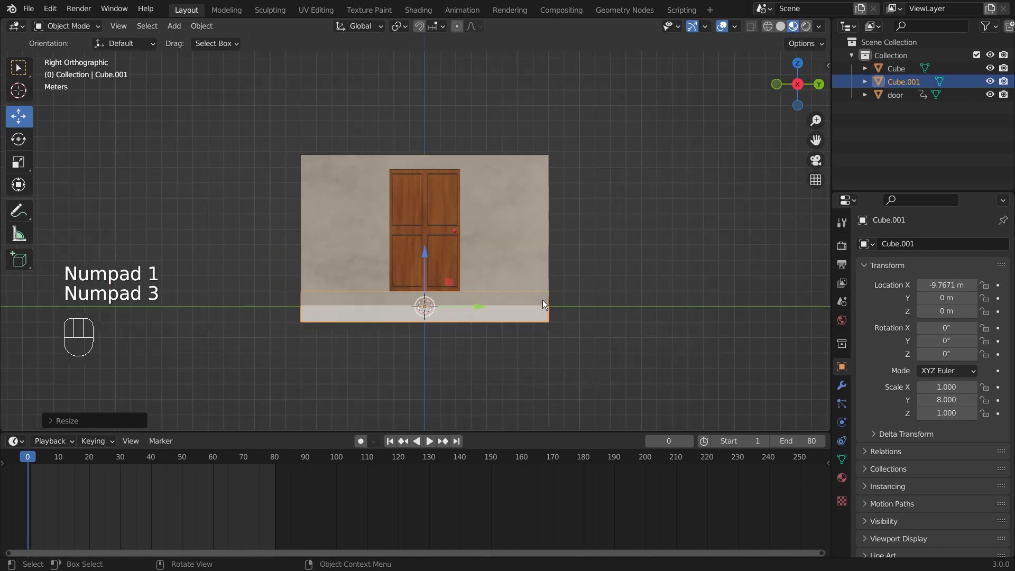
{"action": "scroll", "coordinate": [520, 370], "scroll_direction": "up", "scroll_amount": 3}
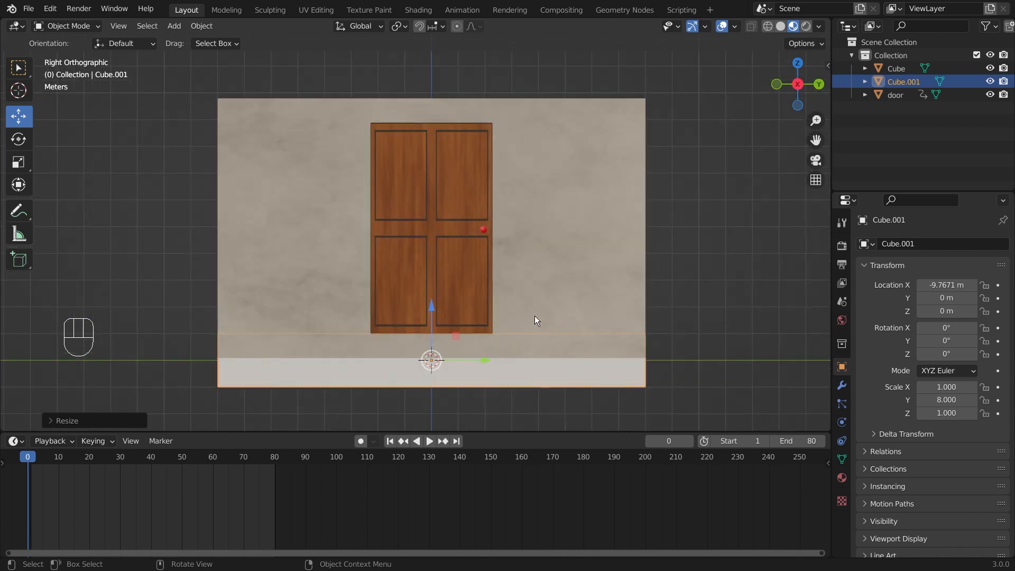
Step: Scale the box along Z to about 6.37 and raise it to about 3.42 m on the Z axis
{"action": "key", "text": "s"}
{"action": "key", "text": "z"}
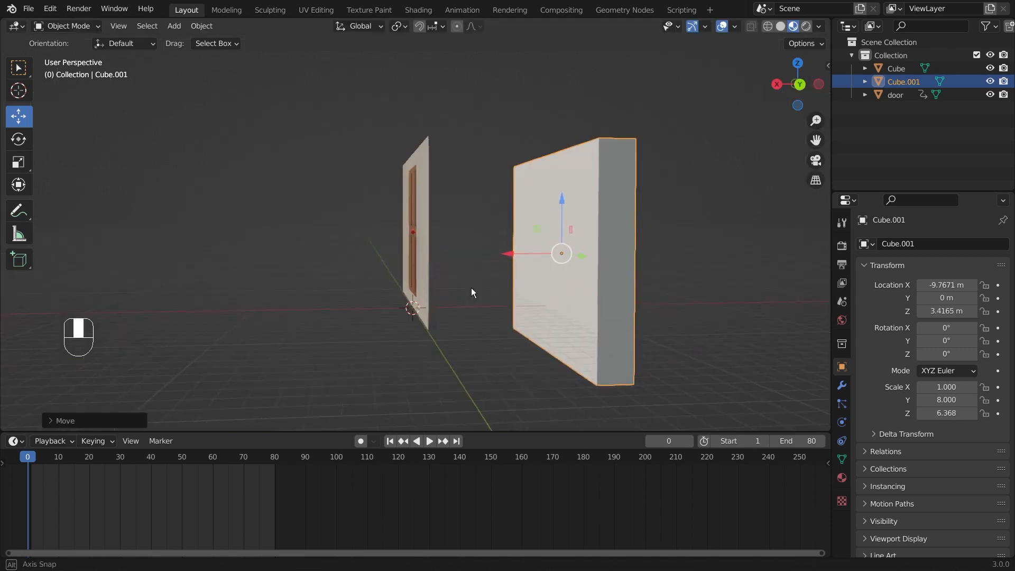
{"action": "middle_click_drag", "start_coordinate": [470, 289], "coordinate": [306, 303]}
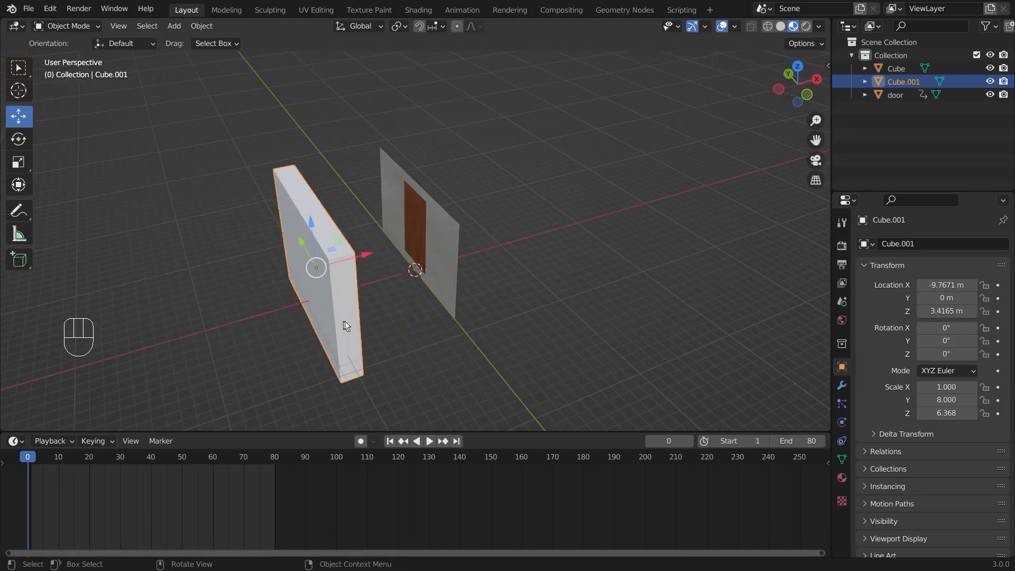
Step: Scale the box along the X axis to about 10.22 so that it reaches the door wall, keeping it selected
{"action": "key", "text": "s"}
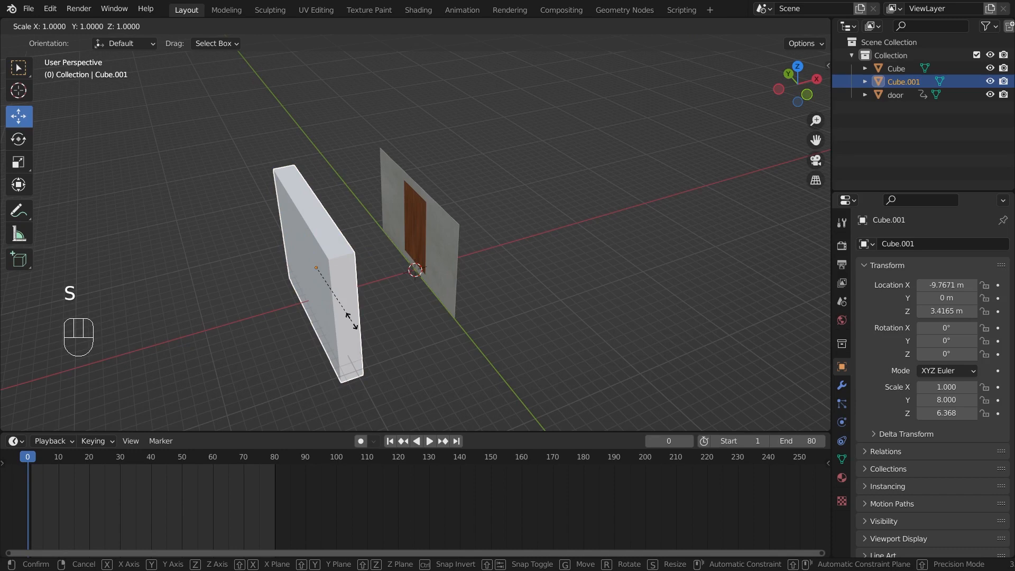
{"action": "key", "text": "x"}
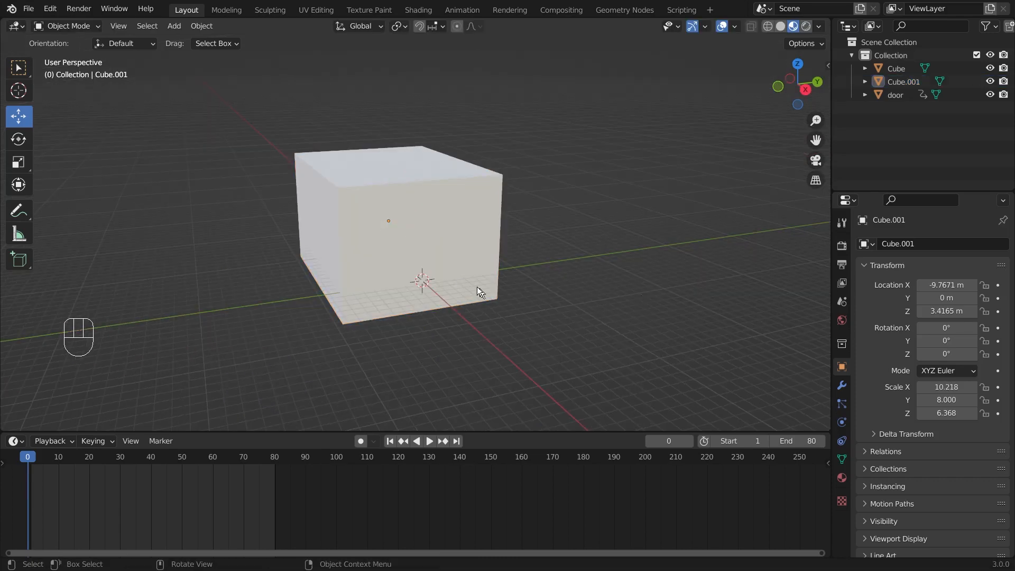
{"action": "left_click", "coordinate": [476, 287]}
{"action": "left_click", "coordinate": [544, 300]}
{"action": "left_click", "coordinate": [490, 275]}
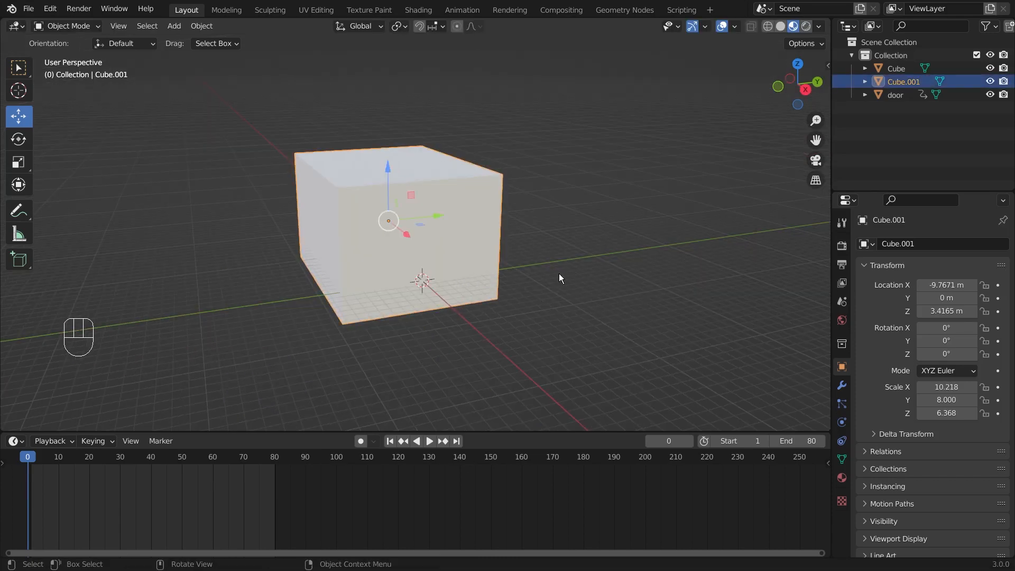
Step: Delete the box's front face that covers the door wall, using face selection in Edit Mode
{"action": "key", "text": "Tab"}
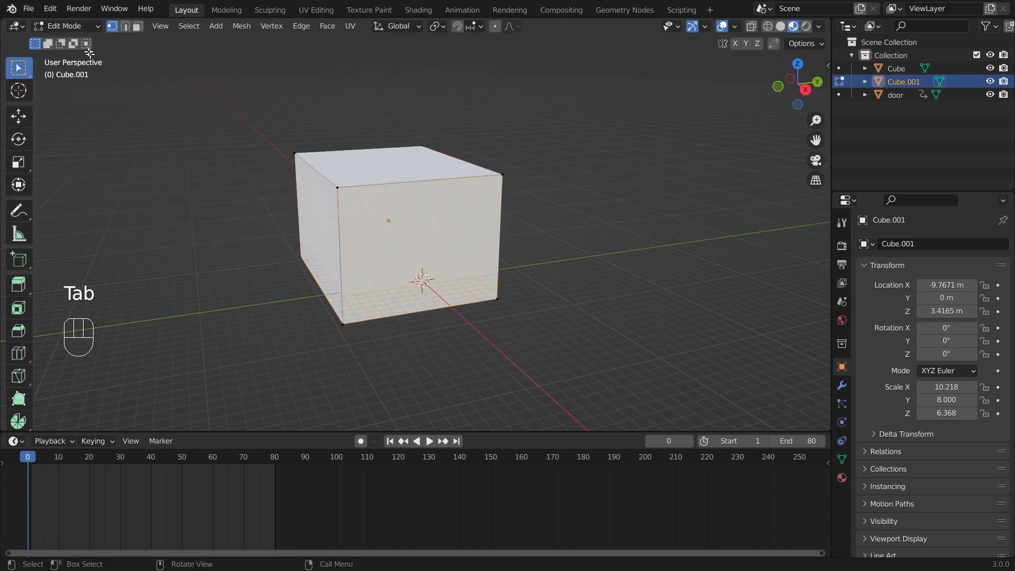
{"action": "left_click", "coordinate": [138, 27]}
{"action": "left_click", "coordinate": [460, 203]}
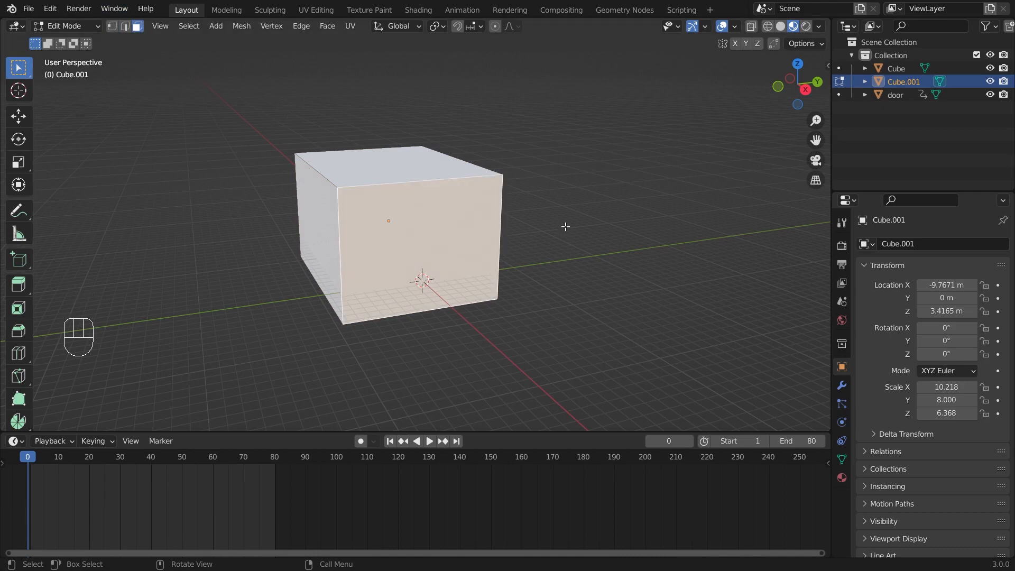
{"action": "key", "text": "Delete"}
{"action": "left_click", "coordinate": [478, 229]}
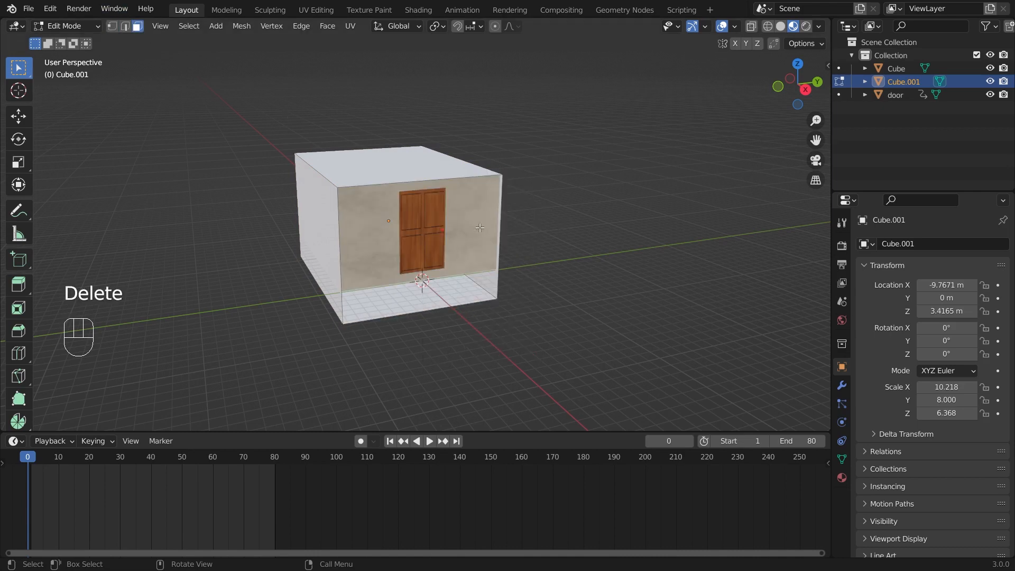
Step: Select all linked faces of the box and move them up along Z until the box's bottom lines up with the wall's base
{"action": "middle_click_drag", "start_coordinate": [470, 280], "coordinate": [589, 311]}
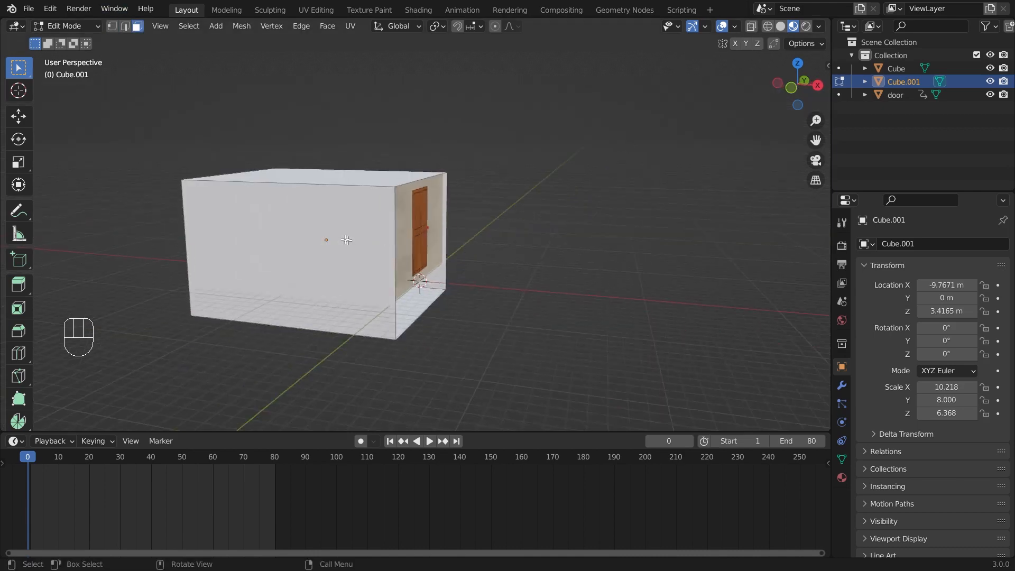
{"action": "left_click", "coordinate": [300, 219]}
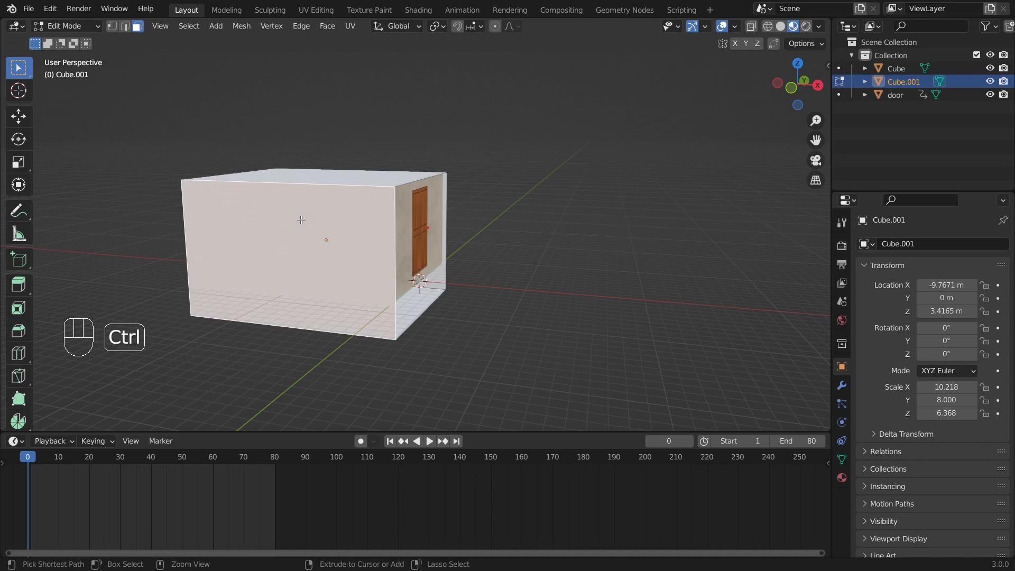
{"action": "key", "text": "ctrl+l"}
{"action": "middle_click_drag", "start_coordinate": [600, 152], "coordinate": [370, 191]}
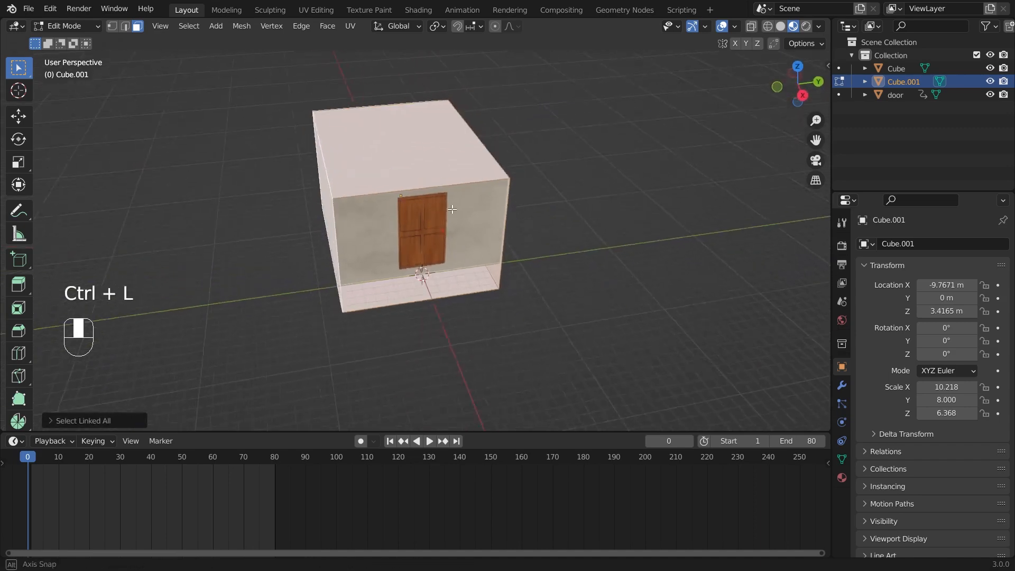
{"action": "left_click", "coordinate": [18, 116]}
{"action": "middle_click_drag", "start_coordinate": [344, 109], "coordinate": [406, 143]}
{"action": "left_click_drag", "start_coordinate": [422, 167], "coordinate": [427, 134]}
{"action": "key", "text": "KP_3"}
{"action": "scroll", "coordinate": [459, 224], "scroll_direction": "up", "scroll_amount": 5}
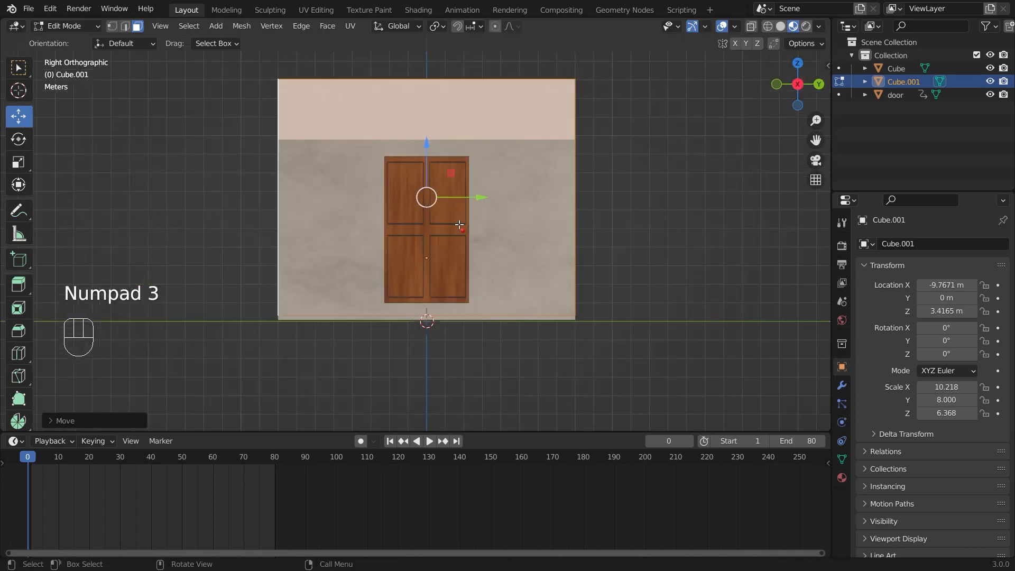
{"action": "left_click_drag", "start_coordinate": [433, 131], "coordinate": [448, 133]}
{"action": "middle_click_drag", "start_coordinate": [447, 133], "coordinate": [539, 227]}
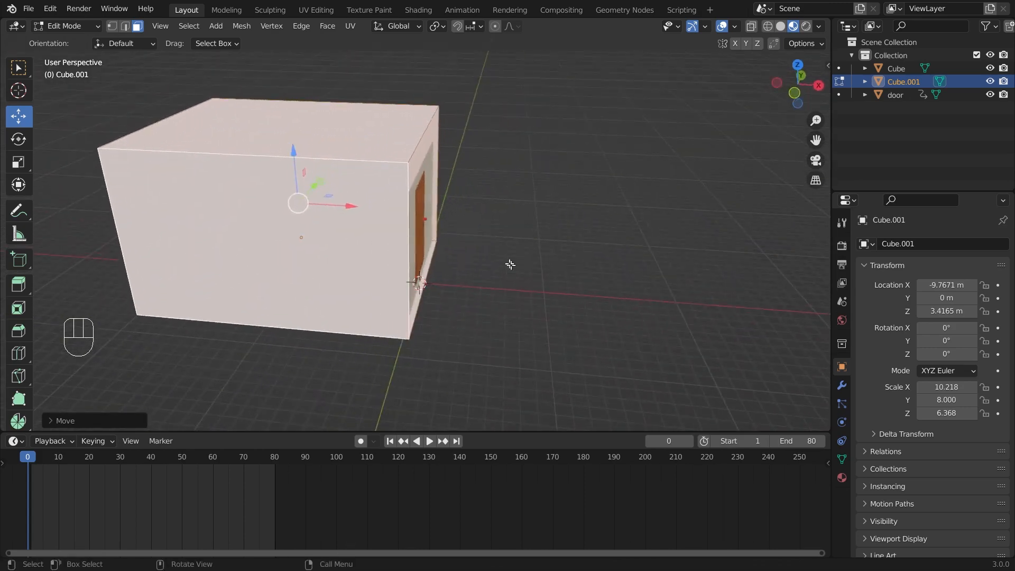
{"action": "middle_click_drag", "start_coordinate": [509, 265], "coordinate": [573, 208]}
{"action": "key", "text": "Tab"}
Step: Extrude the top face of the door wall upward by about 2.93 m to match the box's height
{"action": "left_click", "coordinate": [493, 180]}
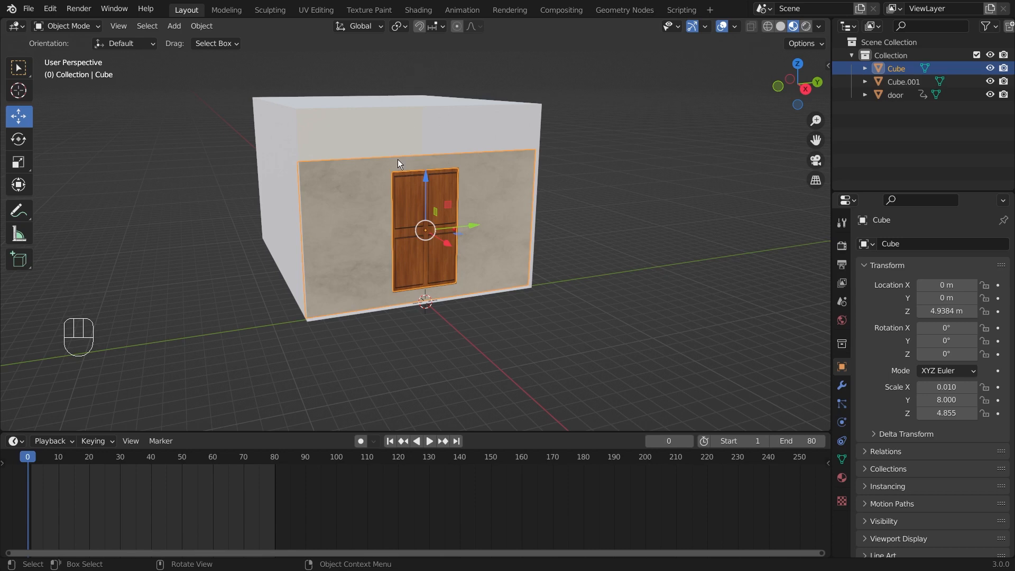
{"action": "key", "text": "Tab"}
{"action": "middle_click_drag", "start_coordinate": [420, 169], "coordinate": [563, 134]}
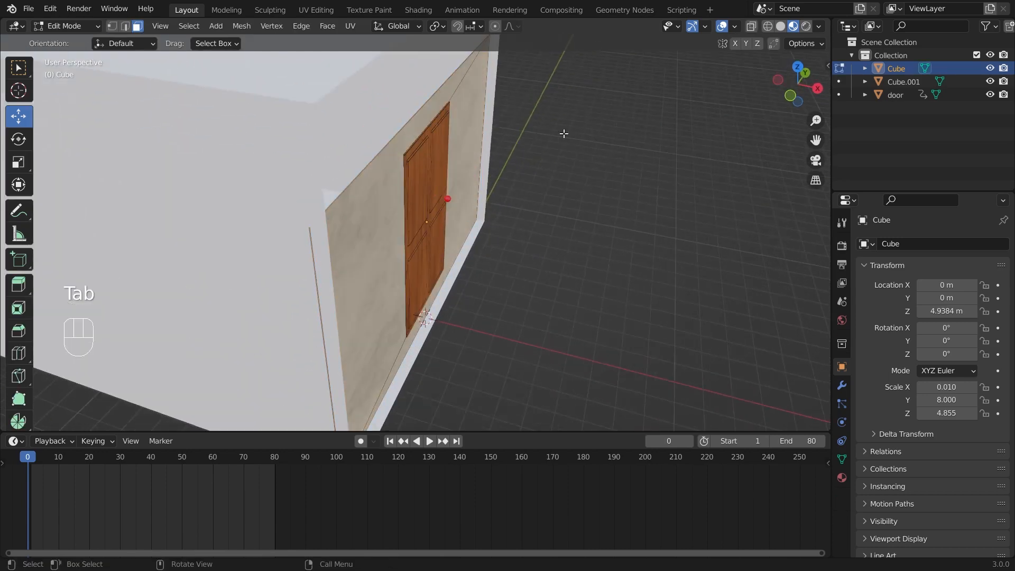
{"action": "left_click", "coordinate": [389, 143]}
{"action": "middle_click_drag", "start_coordinate": [606, 172], "coordinate": [533, 222]}
{"action": "key", "text": "e"}
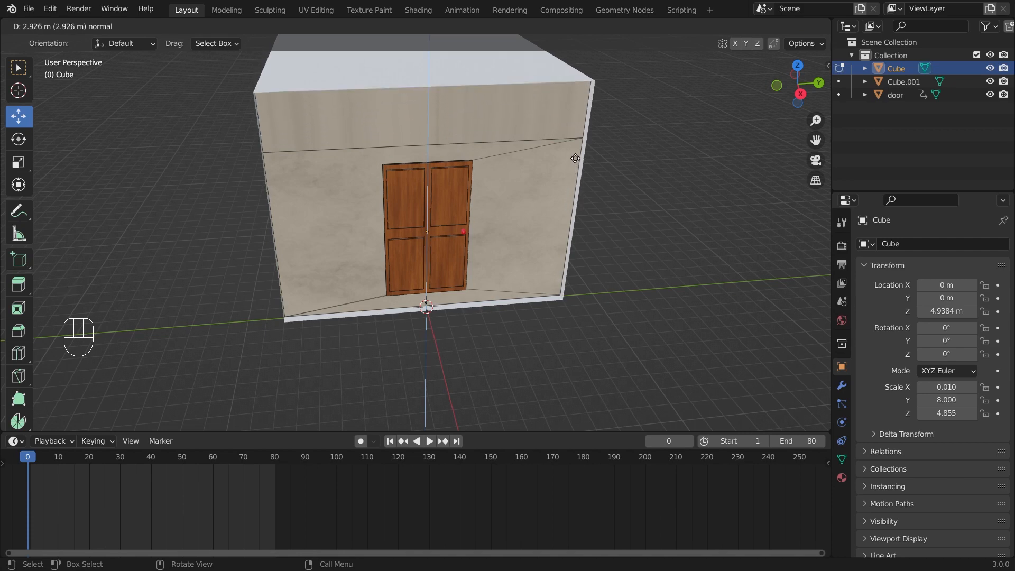
{"action": "left_click", "coordinate": [575, 159]}
{"action": "key", "text": "Tab"}
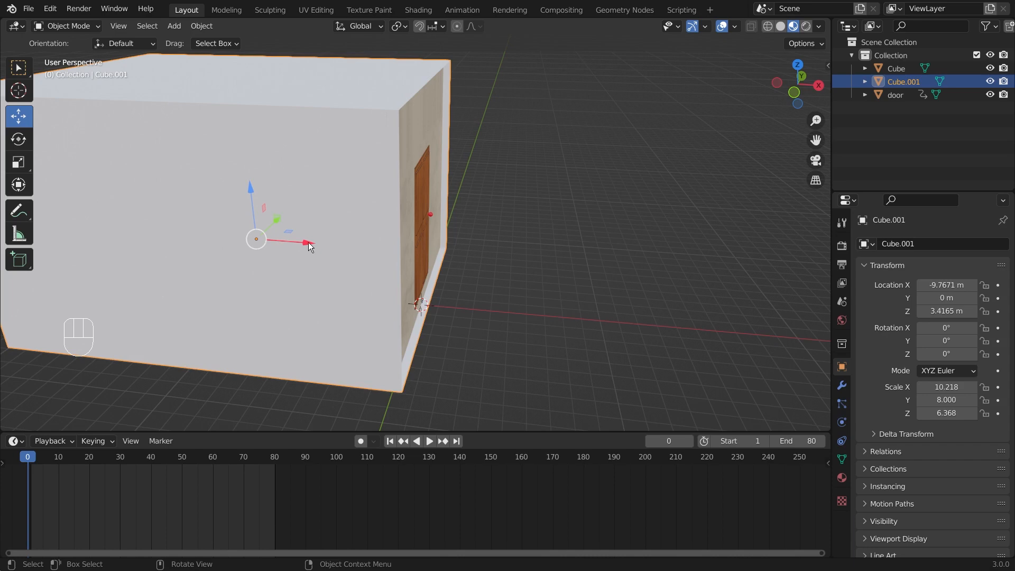
Step: Move the box back along the X axis to about -10.12 m, just behind the door wall
{"action": "left_click_drag", "start_coordinate": [309, 242], "coordinate": [300, 248]}
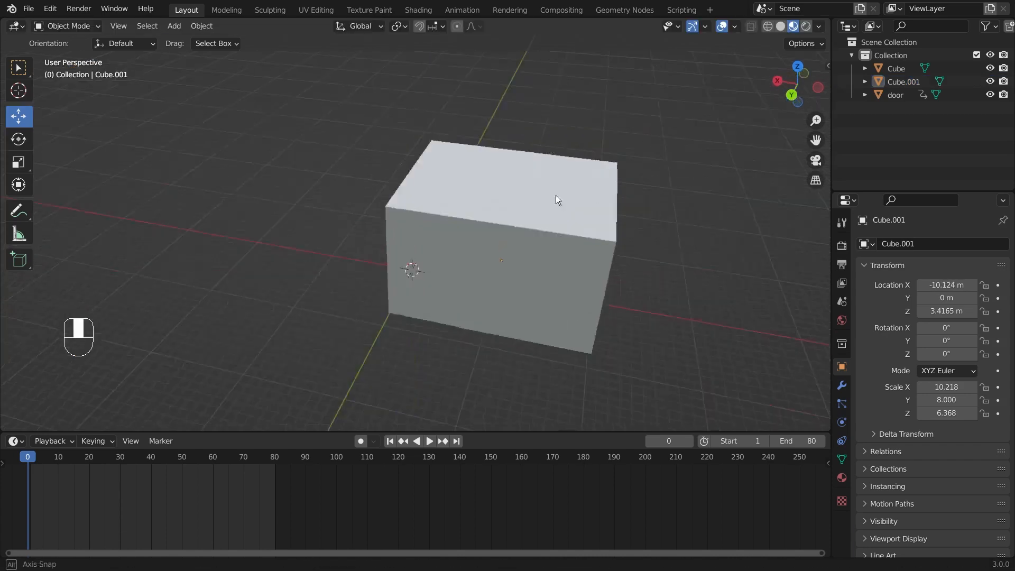
{"action": "mouse_move", "coordinate": [556, 195]}
{"action": "middle_mouse_down"}
{"action": "mouse_move", "coordinate": [512, 213]}
{"action": "mouse_move", "coordinate": [489, 203]}
{"action": "mouse_move", "coordinate": [559, 203]}
{"action": "middle_mouse_up"}
{"action": "scroll", "coordinate": [559, 203], "scroll_direction": "down", "scroll_amount": 2}
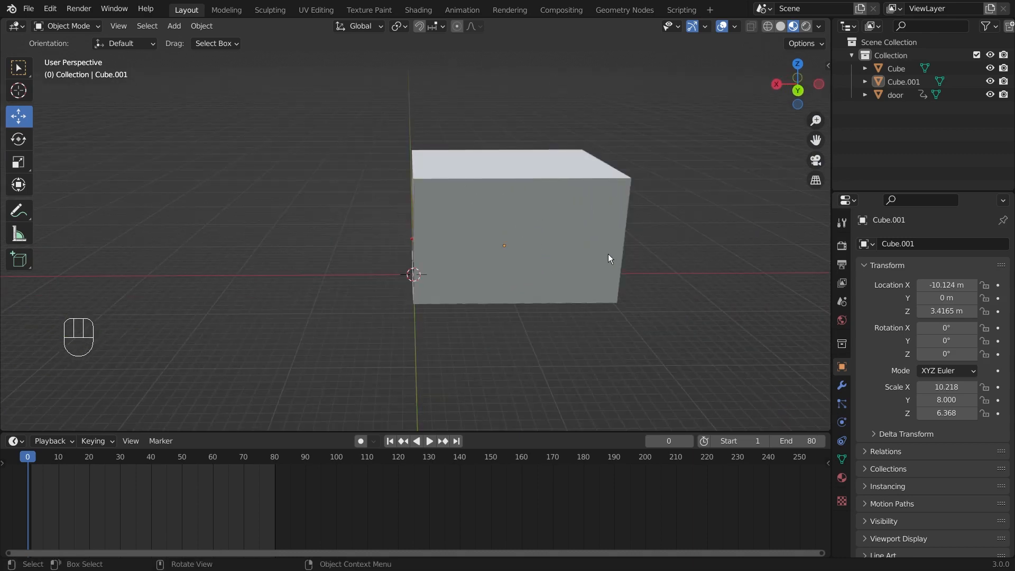
Step: Inspect the room from all sides, checking how the box meets the door wall
{"action": "middle_click_drag", "start_coordinate": [607, 254], "coordinate": [404, 243]}
{"action": "scroll", "coordinate": [301, 268], "scroll_direction": "up", "scroll_amount": 2}
{"action": "middle_click_drag", "start_coordinate": [301, 268], "coordinate": [405, 275]}
{"action": "scroll", "coordinate": [406, 274], "scroll_direction": "down", "scroll_amount": 3}
{"action": "middle_click_drag", "start_coordinate": [303, 245], "coordinate": [510, 243]}
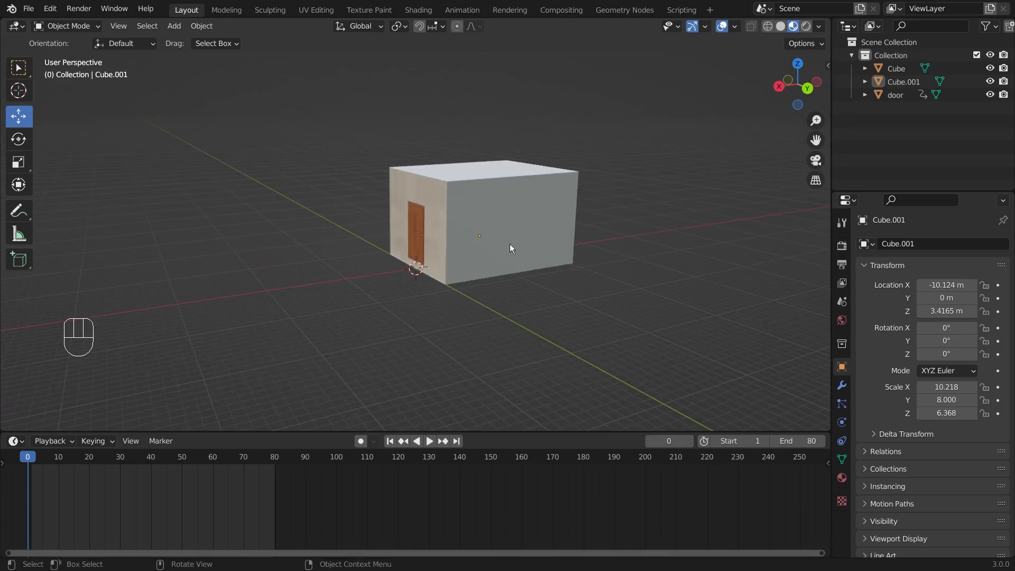
{"action": "middle_click_drag", "start_coordinate": [605, 202], "coordinate": [537, 241], "text": "shift"}
{"action": "scroll", "coordinate": [428, 252], "scroll_direction": "up", "scroll_amount": 2}
{"action": "scroll", "coordinate": [540, 240], "scroll_direction": "down", "scroll_amount": 3}
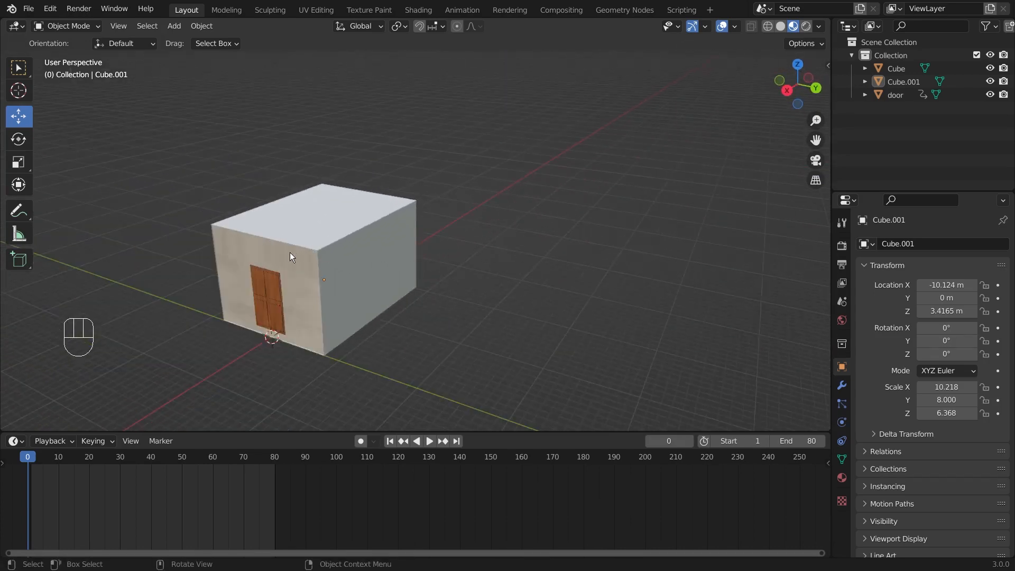
{"action": "scroll", "coordinate": [385, 242], "scroll_direction": "up", "scroll_amount": 1}
{"action": "middle_click_drag", "start_coordinate": [289, 252], "coordinate": [417, 262]}
{"action": "middle_click_drag", "start_coordinate": [572, 287], "coordinate": [402, 285]}
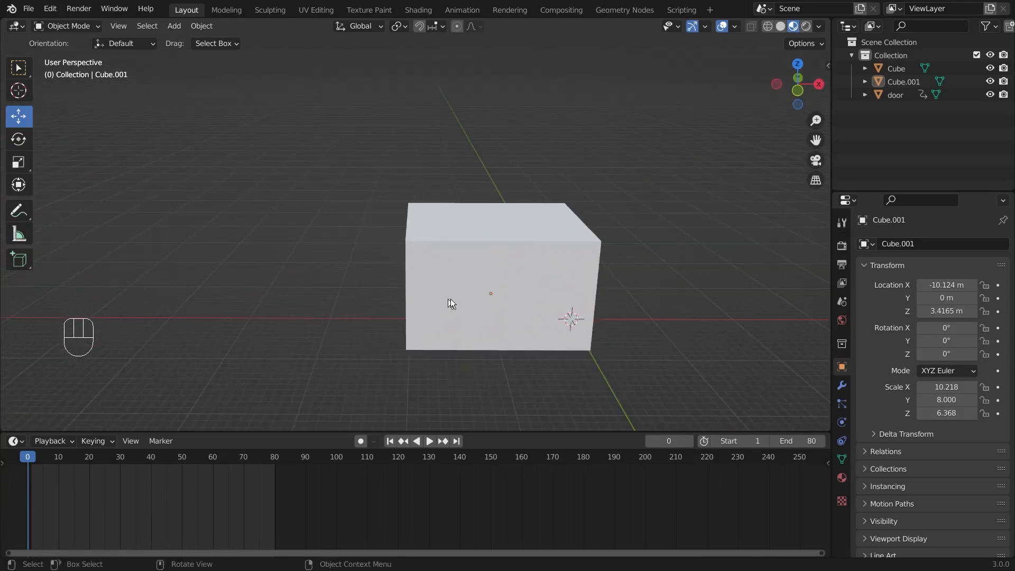
Step: Split the roof face of the box from the rest of its mesh
{"action": "left_click", "coordinate": [489, 293]}
{"action": "key", "text": "Tab"}
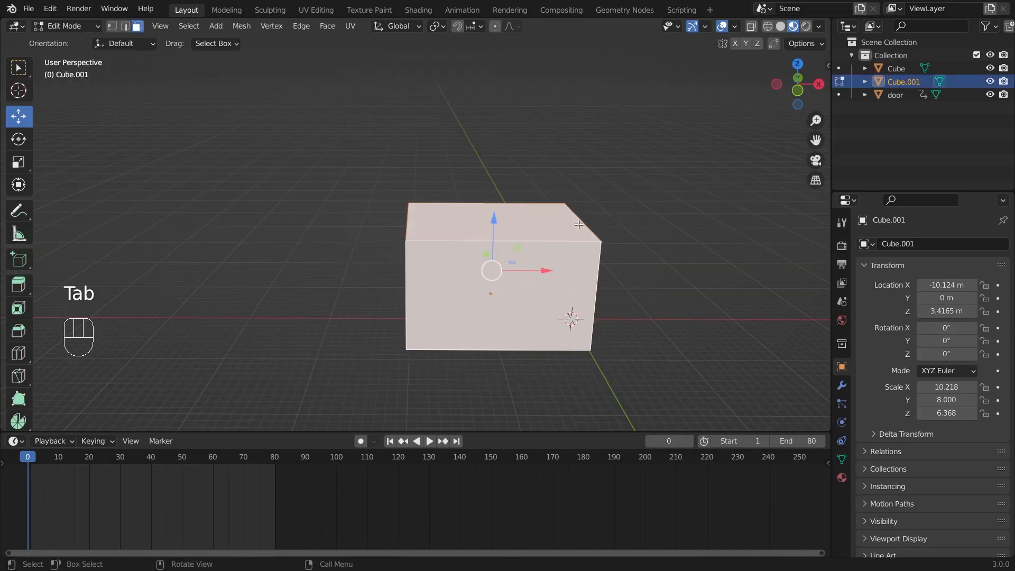
{"action": "middle_click_drag", "start_coordinate": [679, 274], "coordinate": [643, 186]}
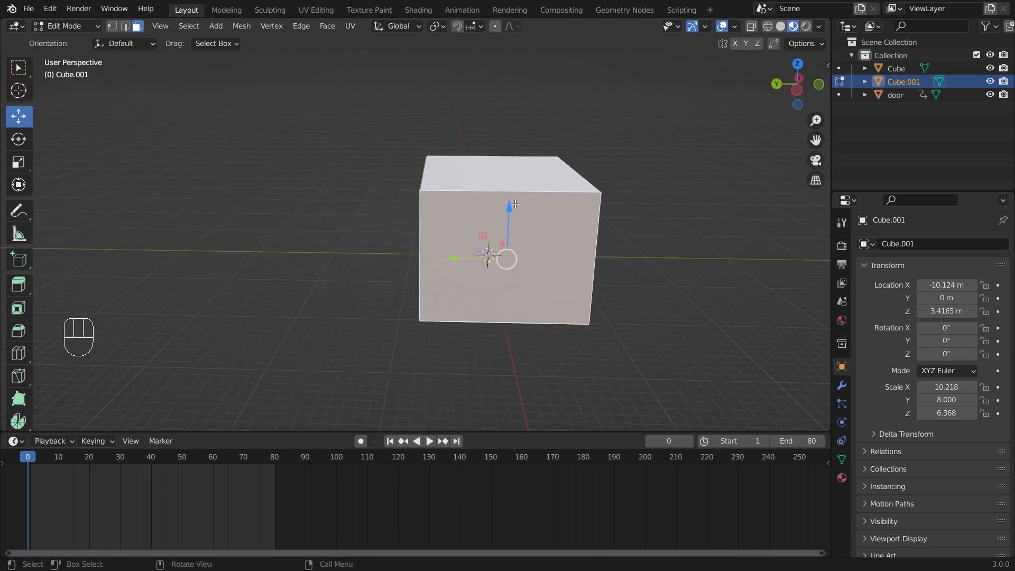
{"action": "middle_click_drag", "start_coordinate": [275, 231], "coordinate": [561, 112]}
{"action": "key", "text": "y"}
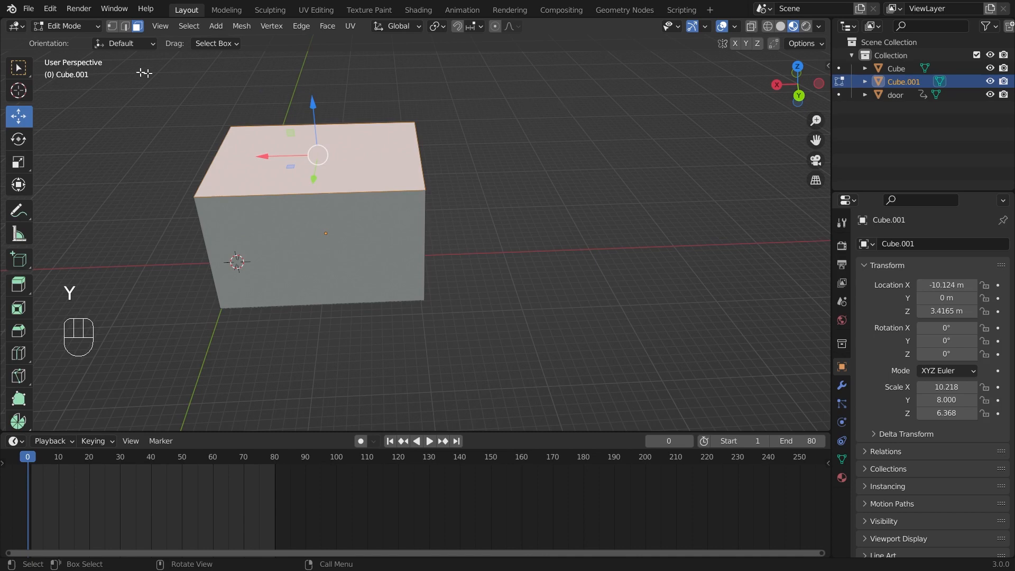
Step: Lift the roof face along Z to test whether it is detached, and undo the move
{"action": "left_click", "coordinate": [18, 67]}
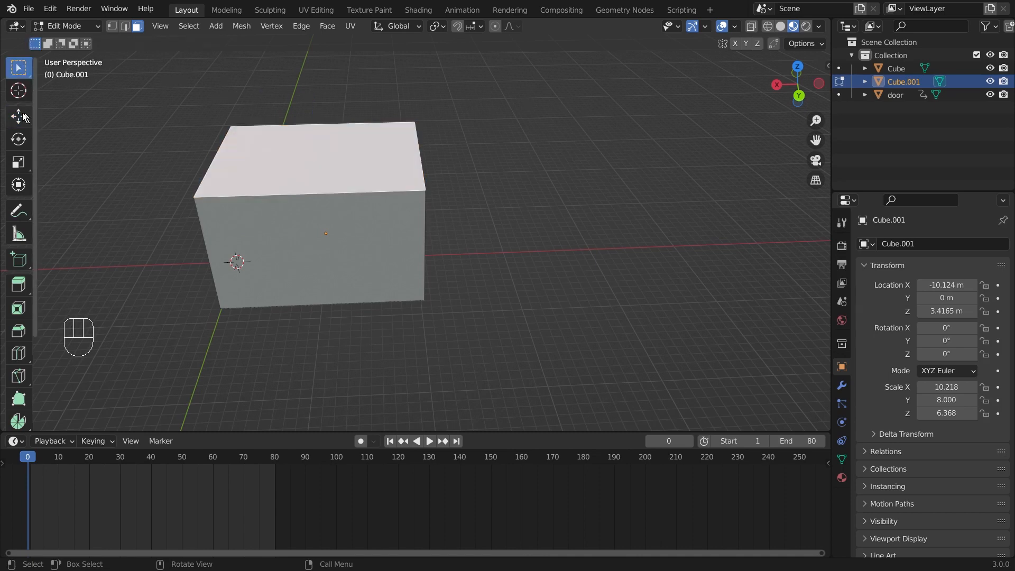
{"action": "left_click", "coordinate": [18, 115]}
{"action": "left_click_drag", "start_coordinate": [311, 103], "coordinate": [332, 85]}
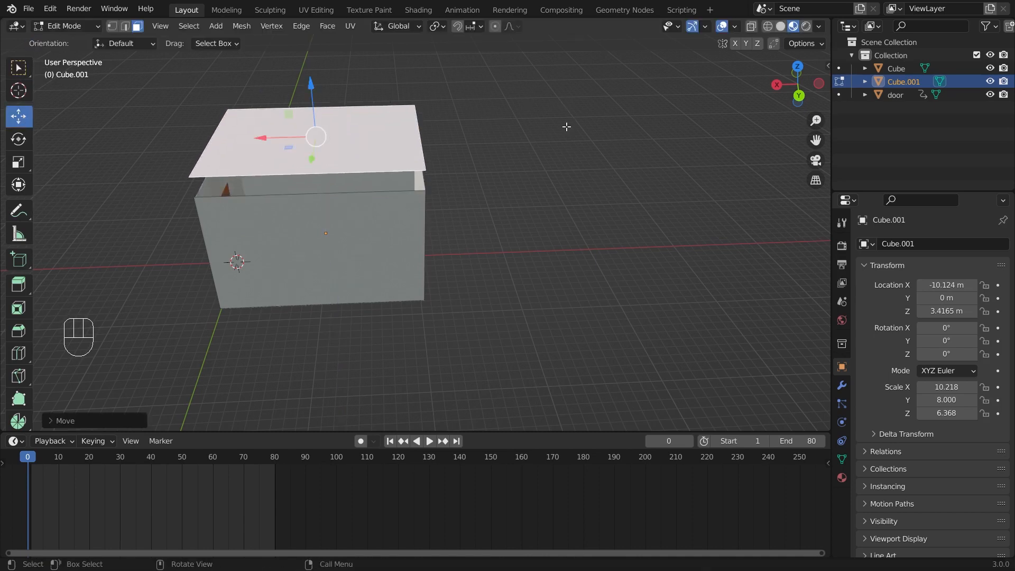
{"action": "key", "text": "ctrl+z"}
Step: Split the two side walls and the back wall of the box into detached faces
{"action": "middle_click_drag", "start_coordinate": [573, 125], "coordinate": [602, 252]}
{"action": "left_click", "coordinate": [370, 234]}
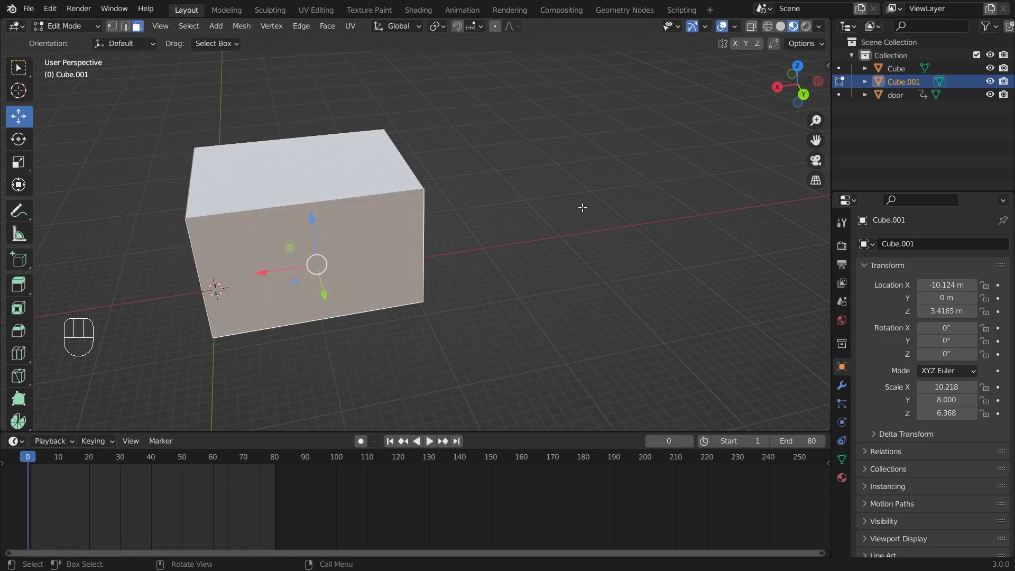
{"action": "key", "text": "y"}
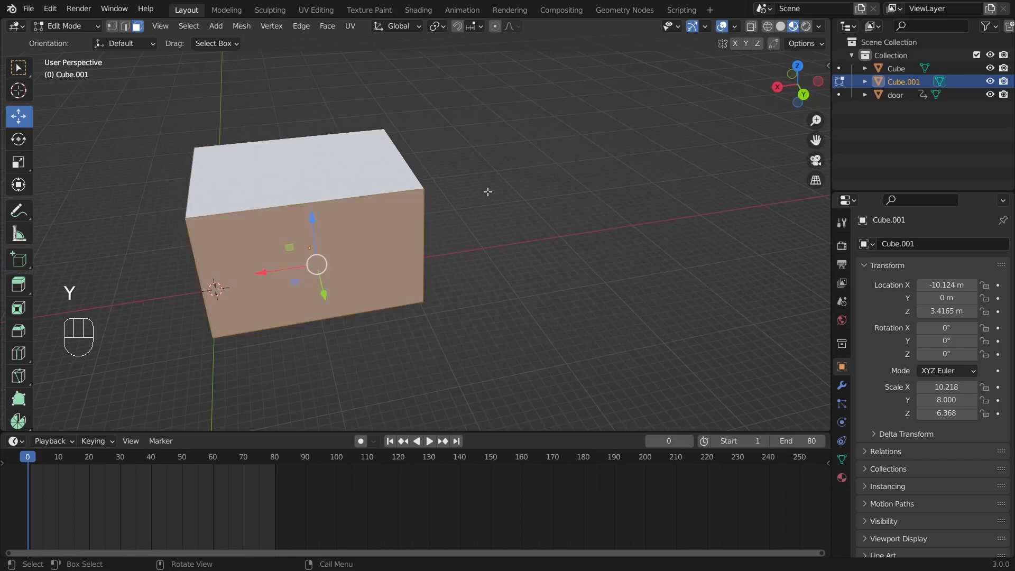
{"action": "middle_click_drag", "start_coordinate": [612, 181], "coordinate": [548, 231]}
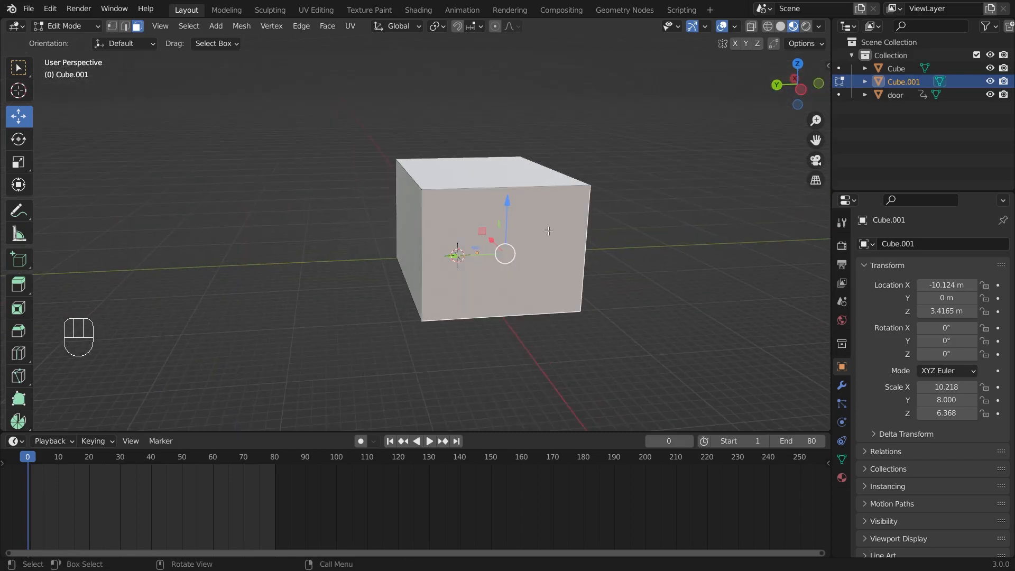
{"action": "key", "text": "y"}
{"action": "middle_click_drag", "start_coordinate": [693, 220], "coordinate": [695, 400]}
{"action": "left_click", "coordinate": [591, 272]}
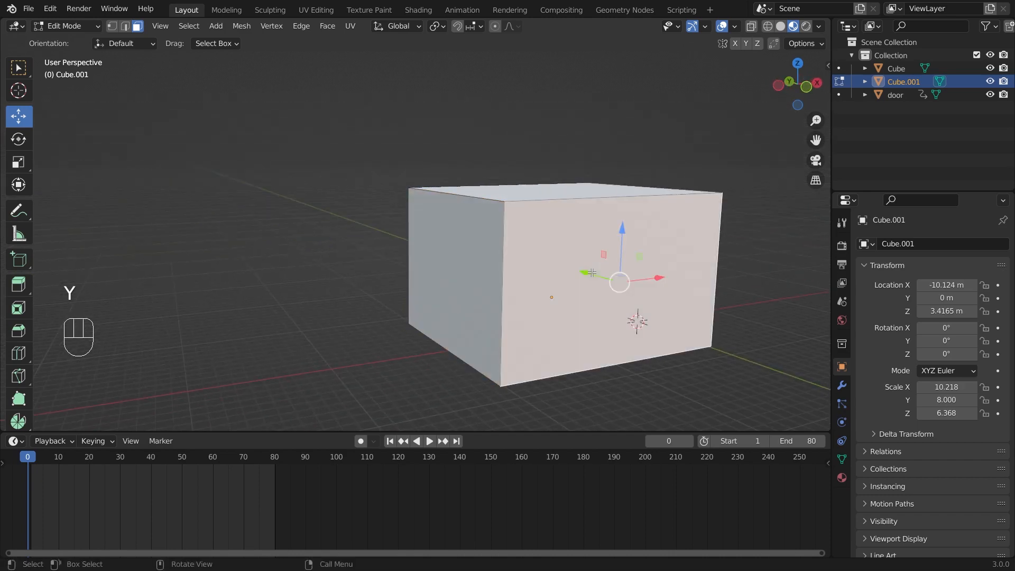
{"action": "key", "text": "y"}
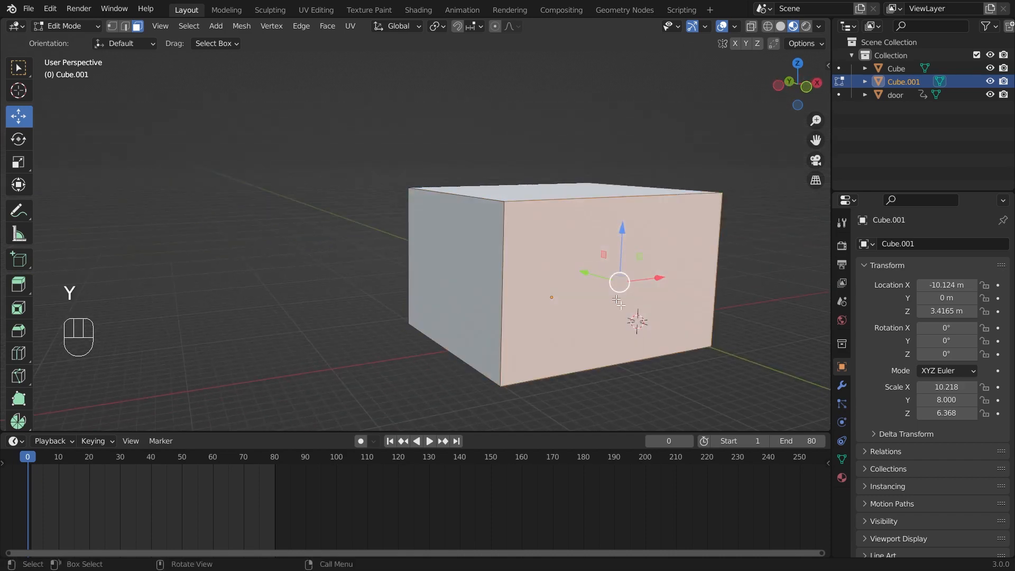
Step: Split the floor face on the underside of the box from the rest of the mesh
{"action": "left_click", "coordinate": [659, 375]}
{"action": "middle_click_drag", "start_coordinate": [647, 285], "coordinate": [616, 233]}
{"action": "left_click", "coordinate": [576, 279]}
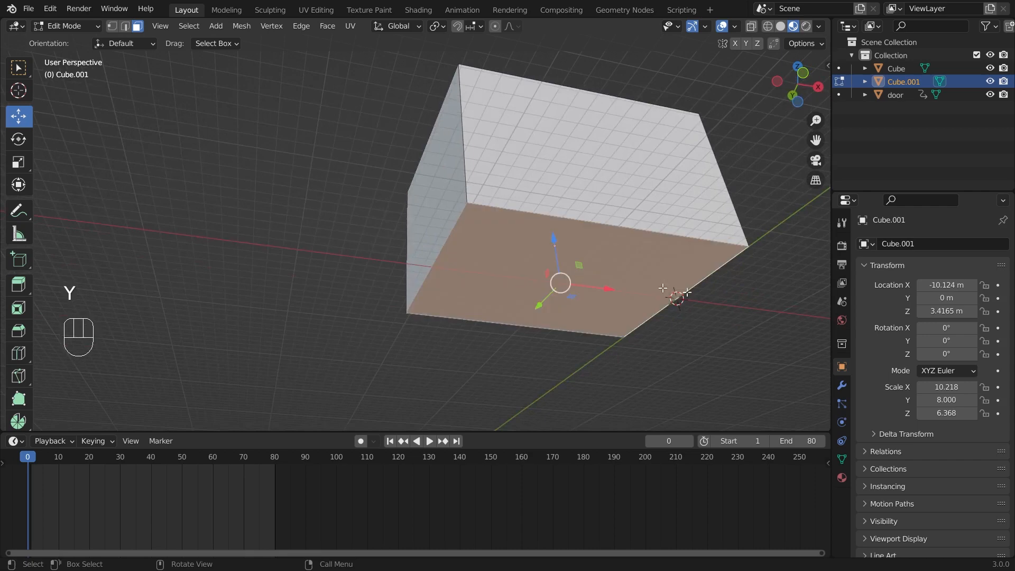
Step: Select all faces of the box and separate them by loose parts into individual objects
{"action": "middle_click_drag", "start_coordinate": [662, 289], "coordinate": [571, 277]}
{"action": "scroll", "coordinate": [737, 333], "scroll_direction": "down", "scroll_amount": 4}
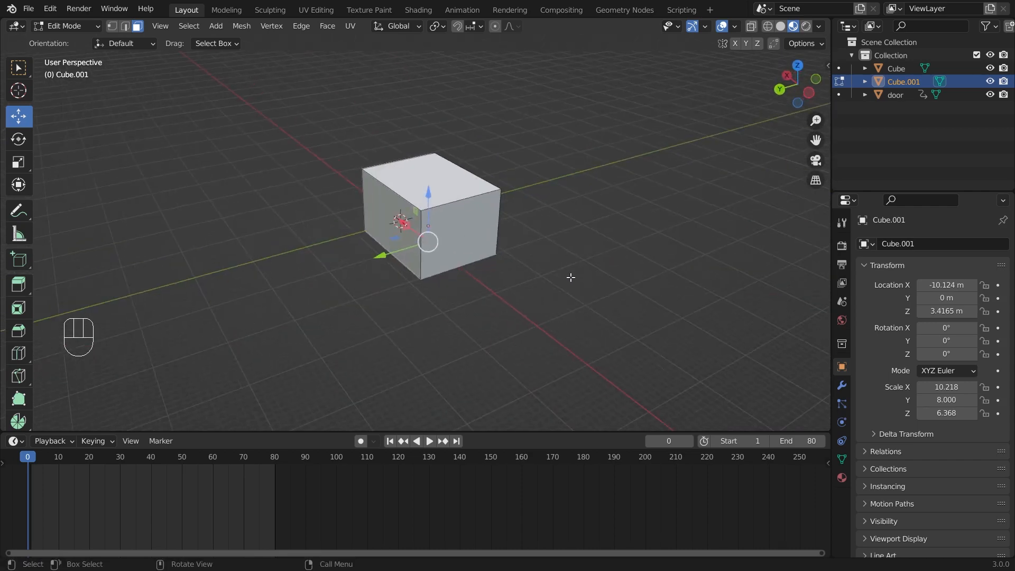
{"action": "scroll", "coordinate": [564, 256], "scroll_direction": "up", "scroll_amount": 3}
{"action": "left_click", "coordinate": [426, 166]}
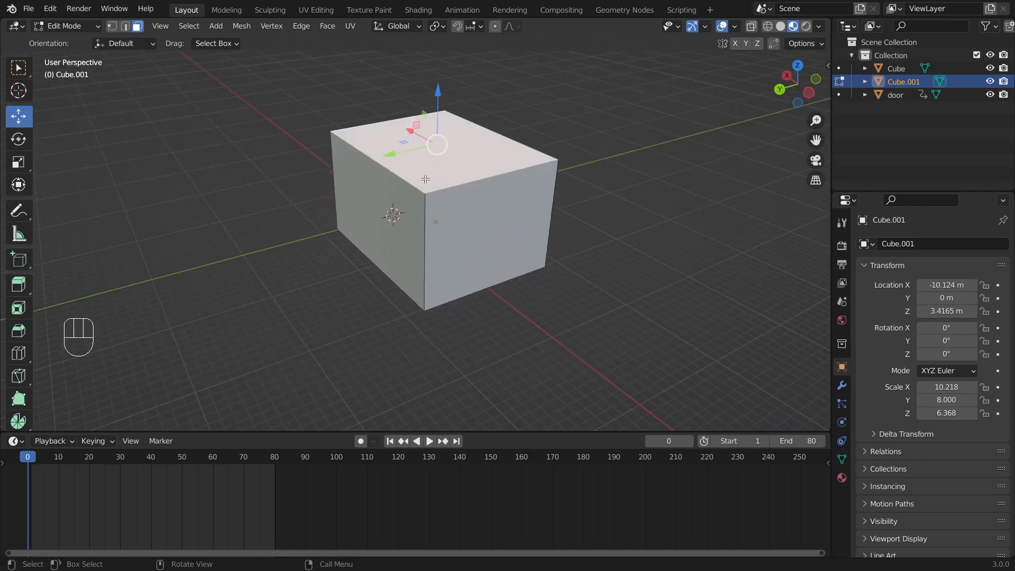
{"action": "key", "text": "a"}
{"action": "key", "text": "p"}
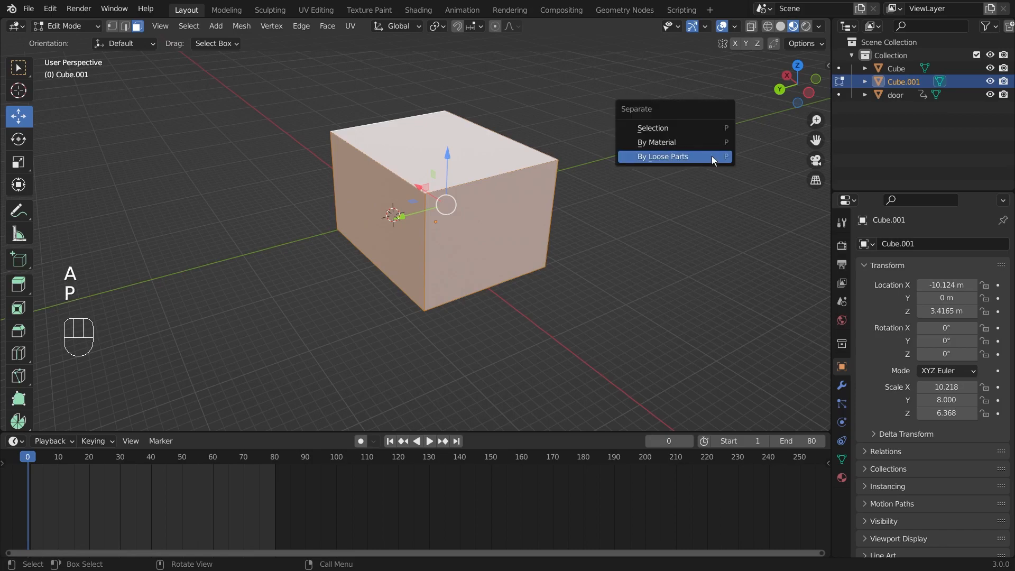
{"action": "left_click", "coordinate": [711, 156]}
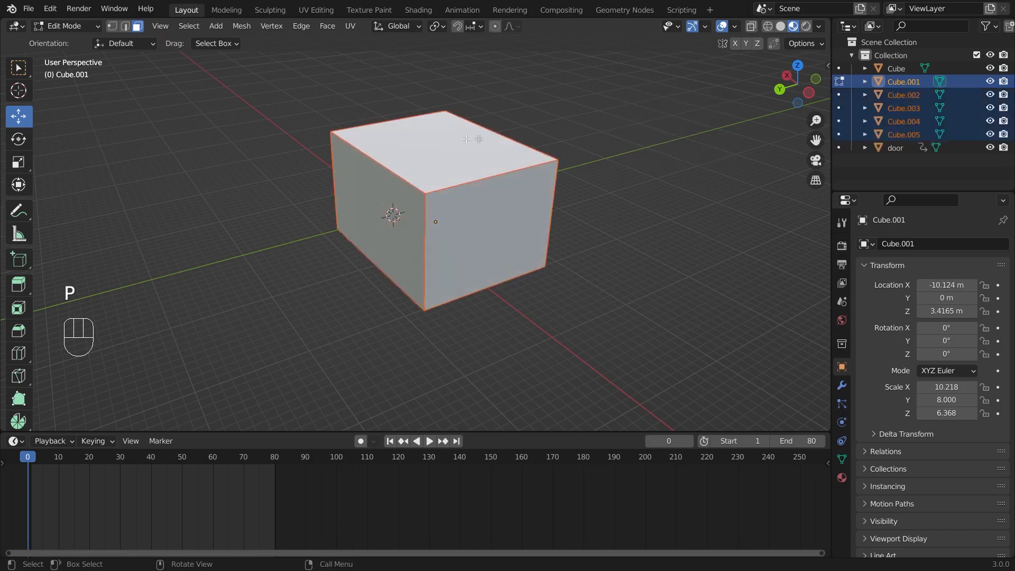
Step: Return to Object Mode and select the box's walls and roof one at a time to check they are separate objects
{"action": "middle_click_drag", "start_coordinate": [484, 154], "coordinate": [438, 252]}
{"action": "key", "text": "Tab"}
{"action": "left_click", "coordinate": [533, 259]}
{"action": "left_click", "coordinate": [407, 254]}
{"action": "middle_click_drag", "start_coordinate": [508, 218], "coordinate": [391, 208]}
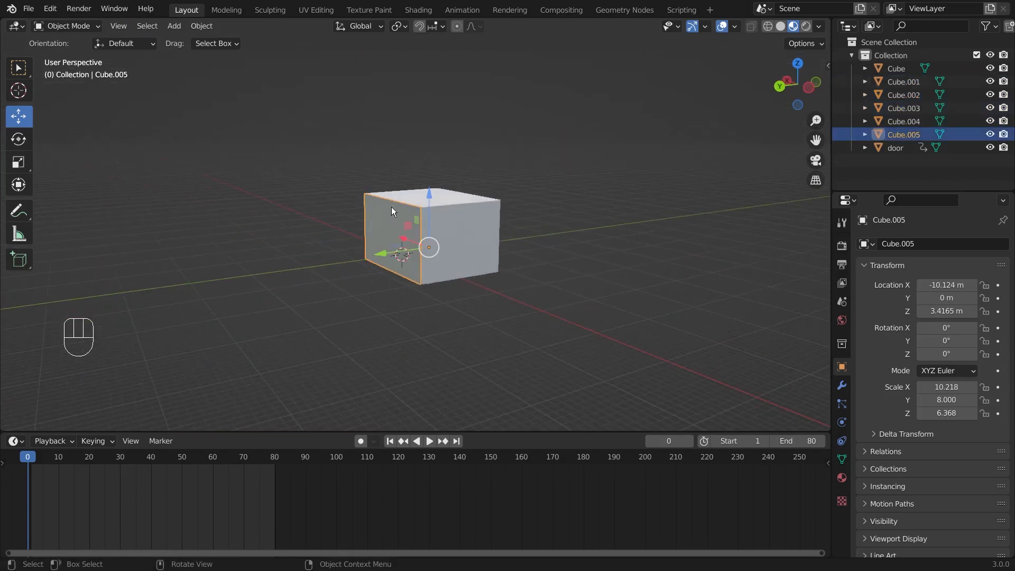
{"action": "left_click", "coordinate": [490, 242]}
{"action": "middle_click_drag", "start_coordinate": [620, 218], "coordinate": [442, 226]}
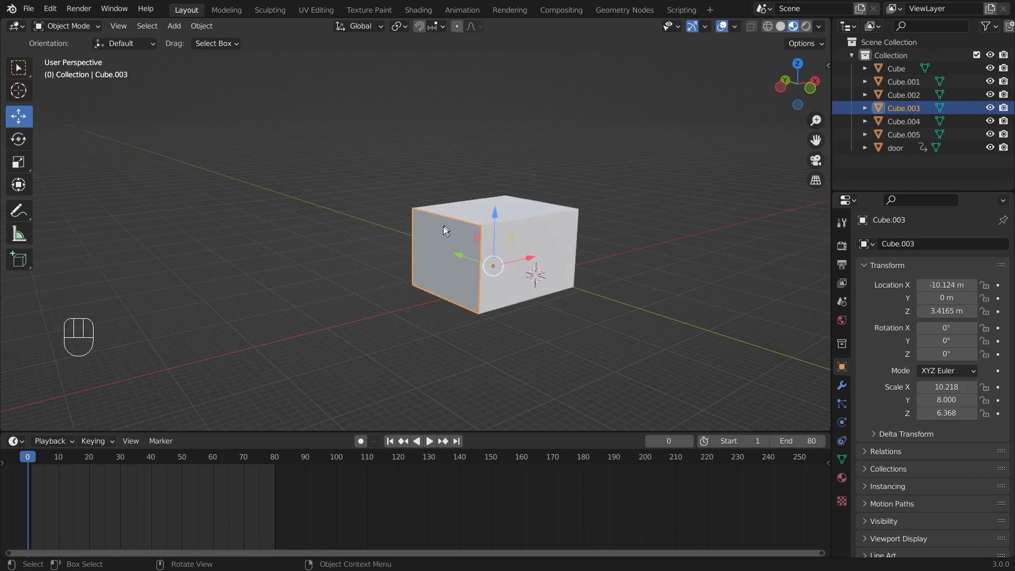
{"action": "left_click", "coordinate": [544, 246]}
{"action": "middle_click_drag", "start_coordinate": [614, 233], "coordinate": [551, 186]}
{"action": "left_click", "coordinate": [542, 258]}
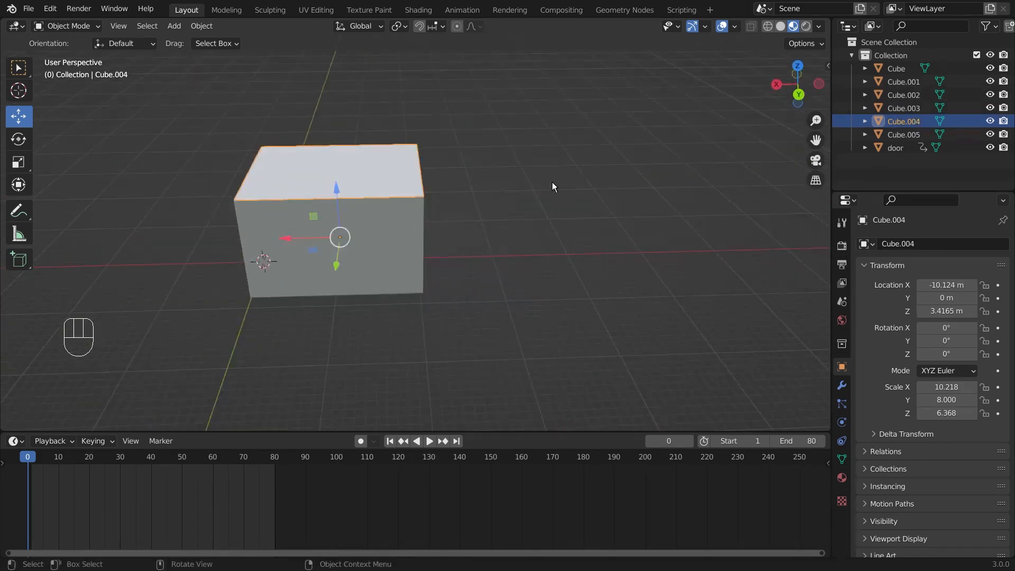
Step: Hide the room's near side wall, Cube.005, to expose the interior
{"action": "middle_click_drag", "start_coordinate": [611, 140], "coordinate": [541, 250], "text": "shift"}
{"action": "left_click", "coordinate": [443, 310]}
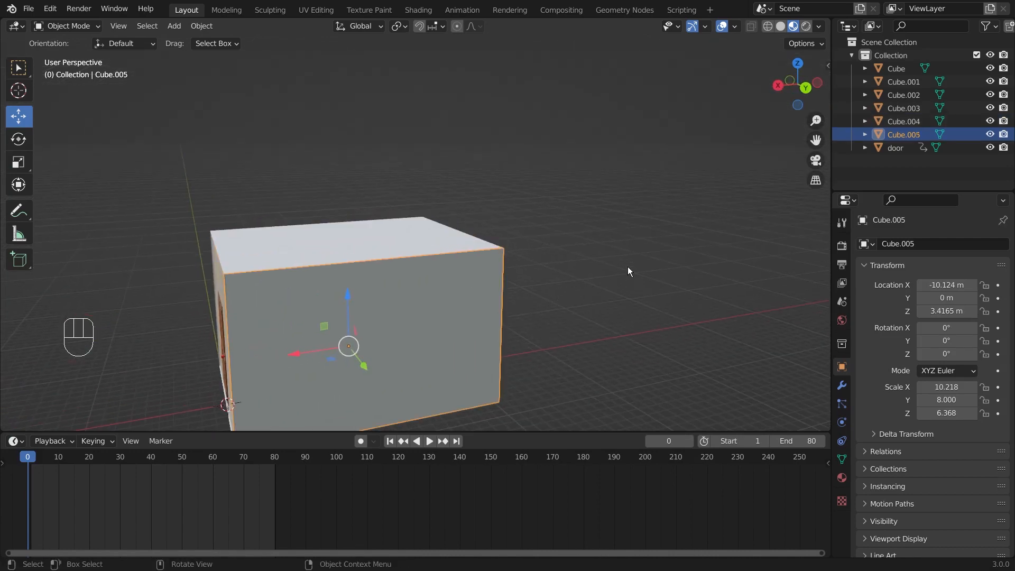
{"action": "key", "text": "h"}
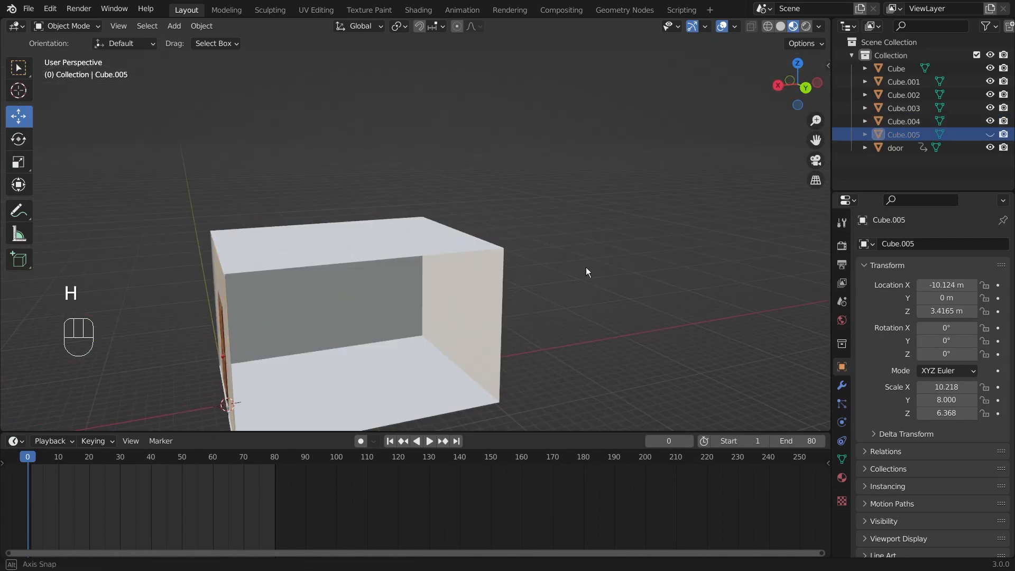
Step: Try to delete the room's back wall opposite the door
{"action": "middle_click_drag", "start_coordinate": [586, 268], "coordinate": [272, 292]}
{"action": "left_click", "coordinate": [272, 291]}
{"action": "key", "text": "Delete"}
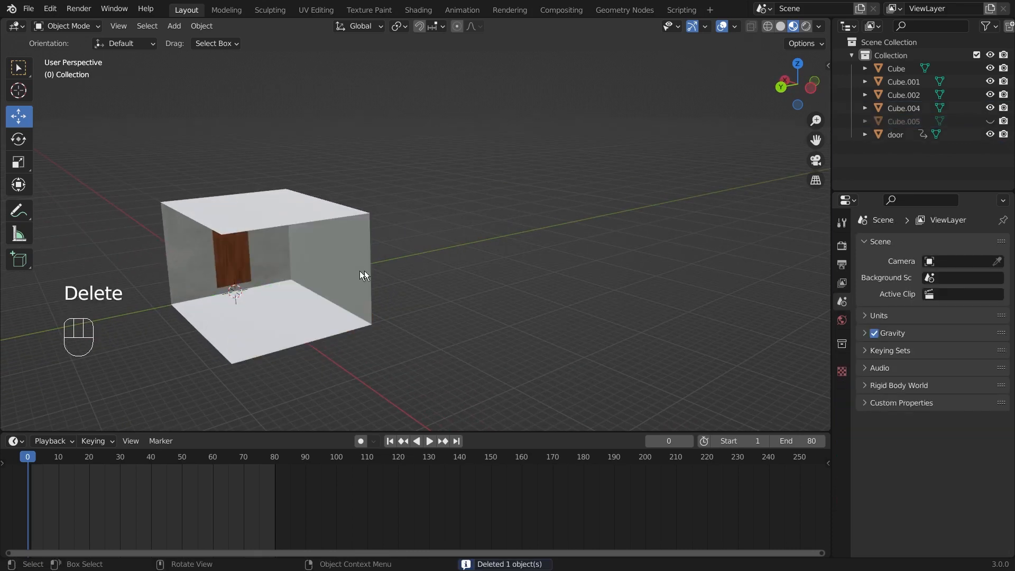
Step: Hide the roof and the back wall so the room stays open for viewing
{"action": "mouse_move", "coordinate": [360, 271]}
{"action": "middle_mouse_down"}
{"action": "mouse_move", "coordinate": [445, 291]}
{"action": "mouse_move", "coordinate": [342, 270]}
{"action": "middle_mouse_up"}
{"action": "left_click", "coordinate": [342, 270]}
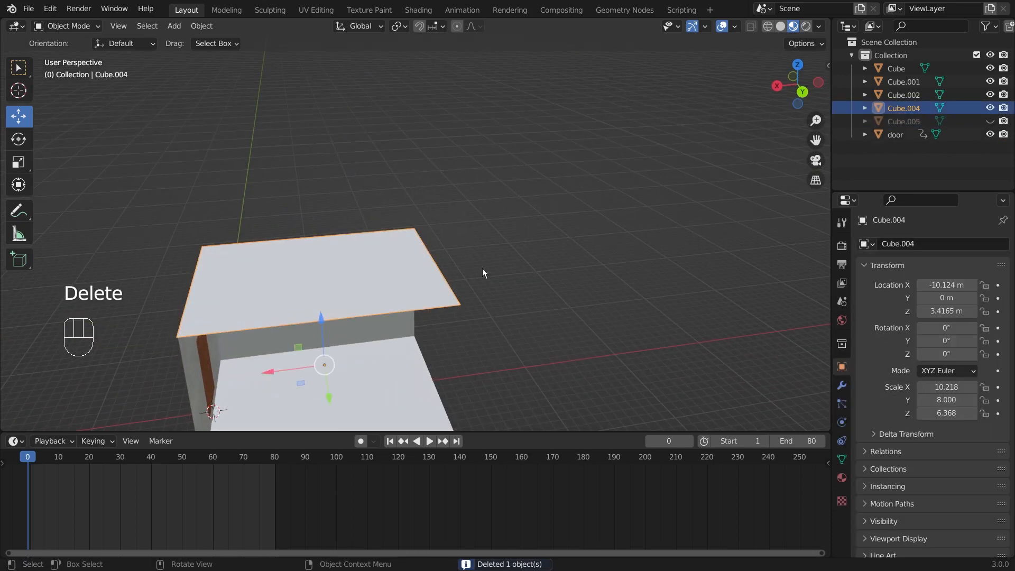
{"action": "key", "text": "h"}
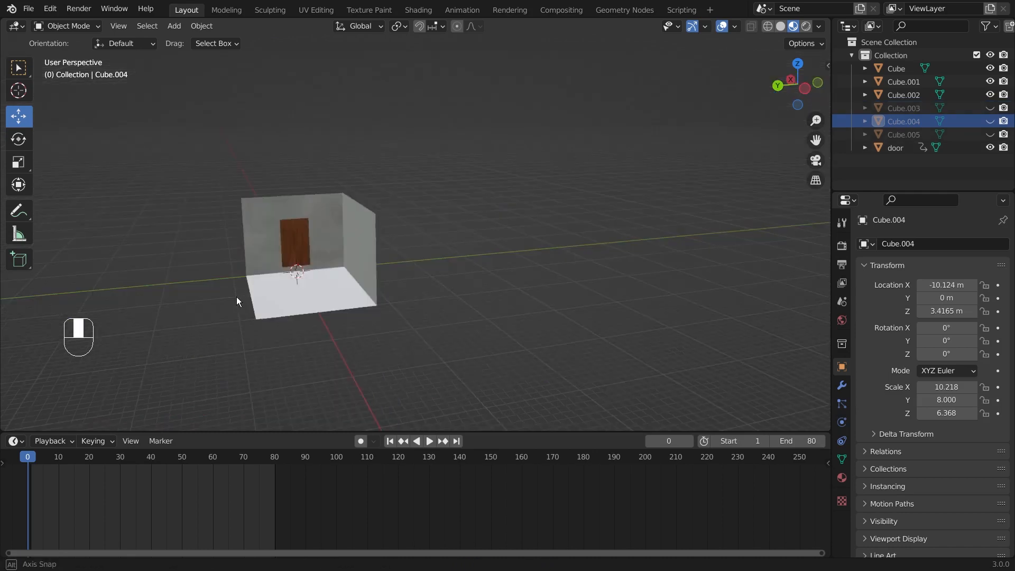
Step: Play the door animation viewed from inside the room, and cancel playback to return to frame 0
{"action": "scroll", "coordinate": [236, 297], "scroll_direction": "up", "scroll_amount": 3}
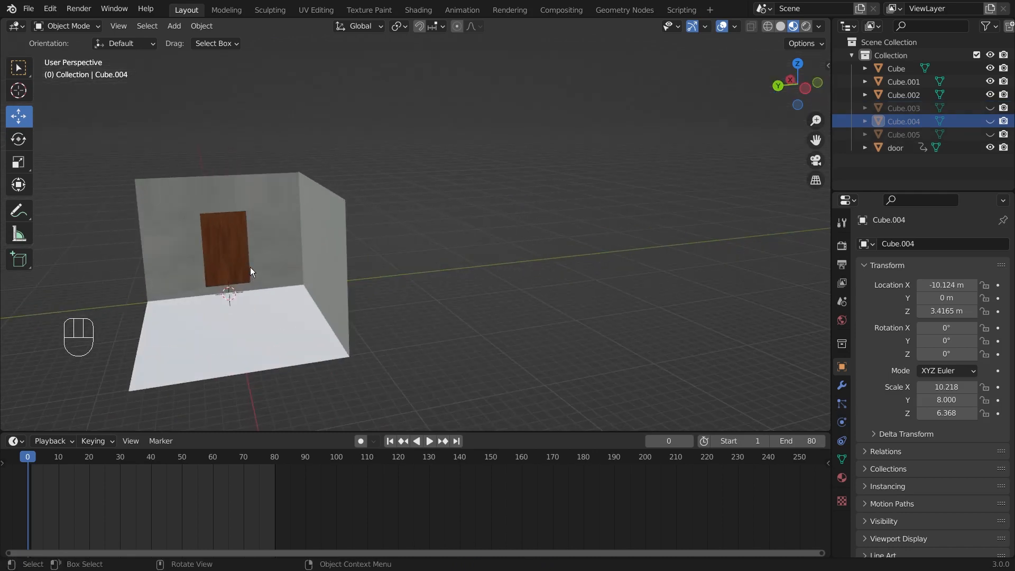
{"action": "middle_click_drag", "start_coordinate": [251, 269], "coordinate": [528, 281], "text": "shift"}
{"action": "scroll", "coordinate": [465, 285], "scroll_direction": "up", "scroll_amount": 4}
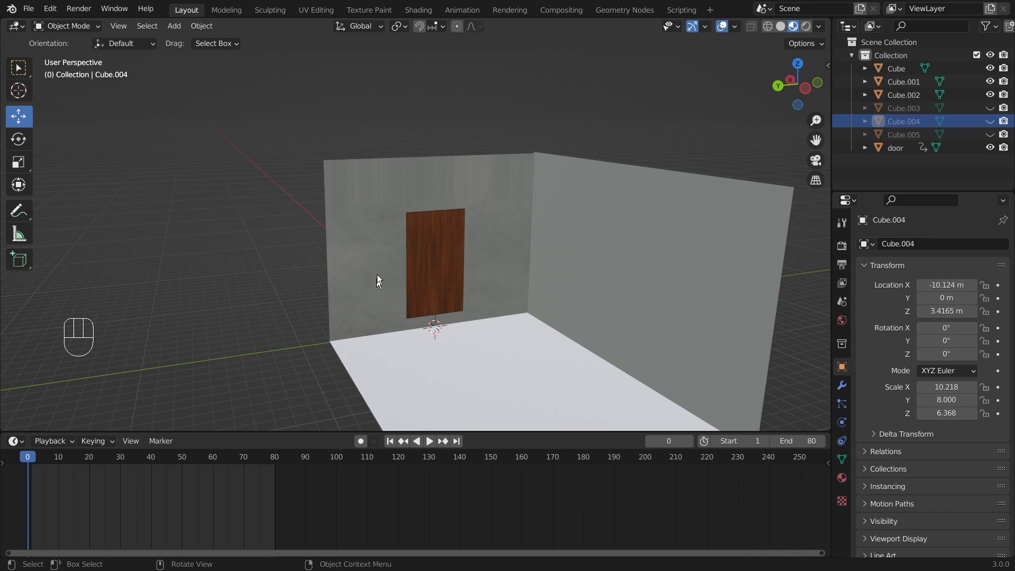
{"action": "middle_click_drag", "start_coordinate": [377, 274], "coordinate": [451, 275]}
{"action": "key", "text": "space"}
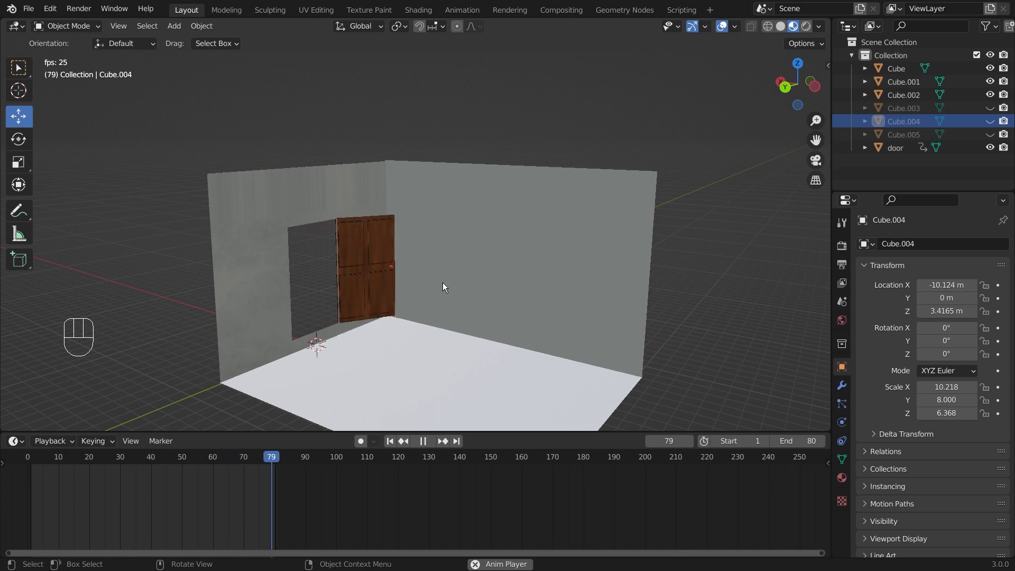
{"action": "key", "text": "Escape"}
{"action": "mouse_move", "coordinate": [443, 282]}
{"action": "middle_mouse_down"}
{"action": "mouse_move", "coordinate": [644, 263]}
{"action": "mouse_move", "coordinate": [565, 316]}
{"action": "mouse_move", "coordinate": [558, 160]}
{"action": "mouse_move", "coordinate": [565, 176]}
{"action": "mouse_move", "coordinate": [579, 131]}
{"action": "mouse_move", "coordinate": [590, 181]}
{"action": "middle_mouse_up"}
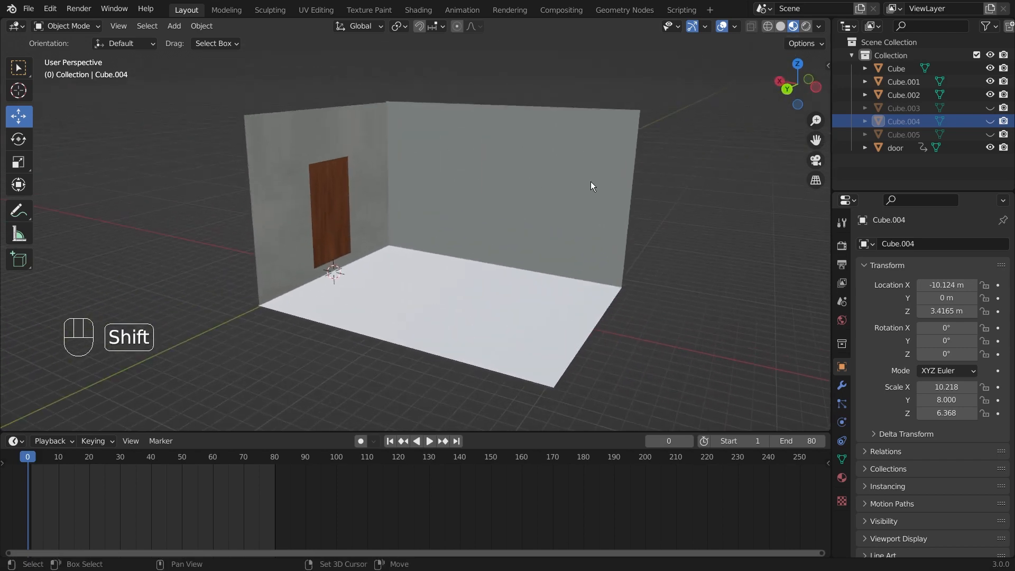
Step: Switch the viewport to rendered shading and add a Sun light to the scene
{"action": "left_click", "coordinate": [807, 26]}
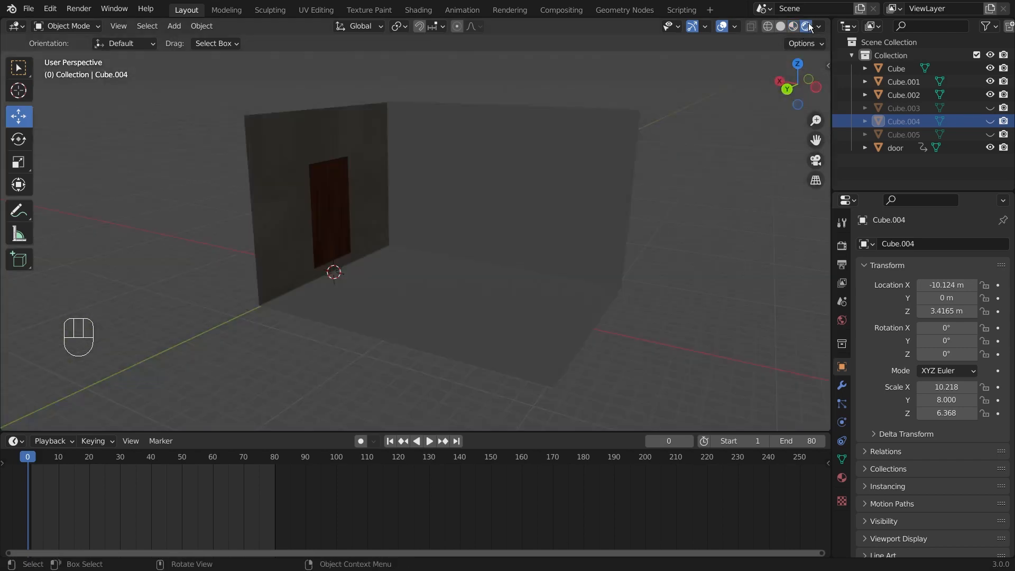
{"action": "scroll", "coordinate": [459, 200], "scroll_direction": "up", "scroll_amount": 3}
{"action": "middle_click_drag", "start_coordinate": [459, 200], "coordinate": [484, 203]}
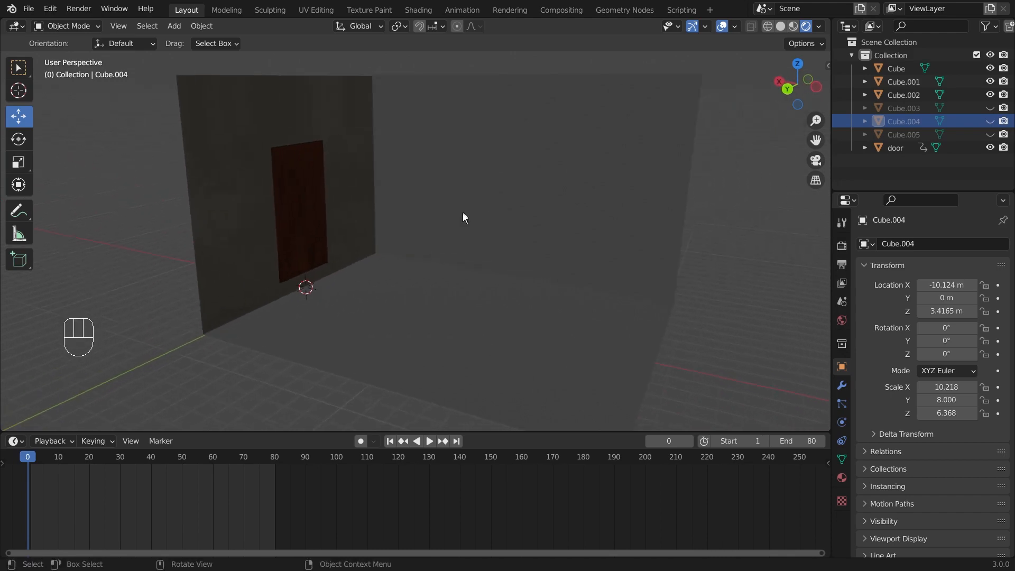
{"action": "key", "text": "shift+a"}
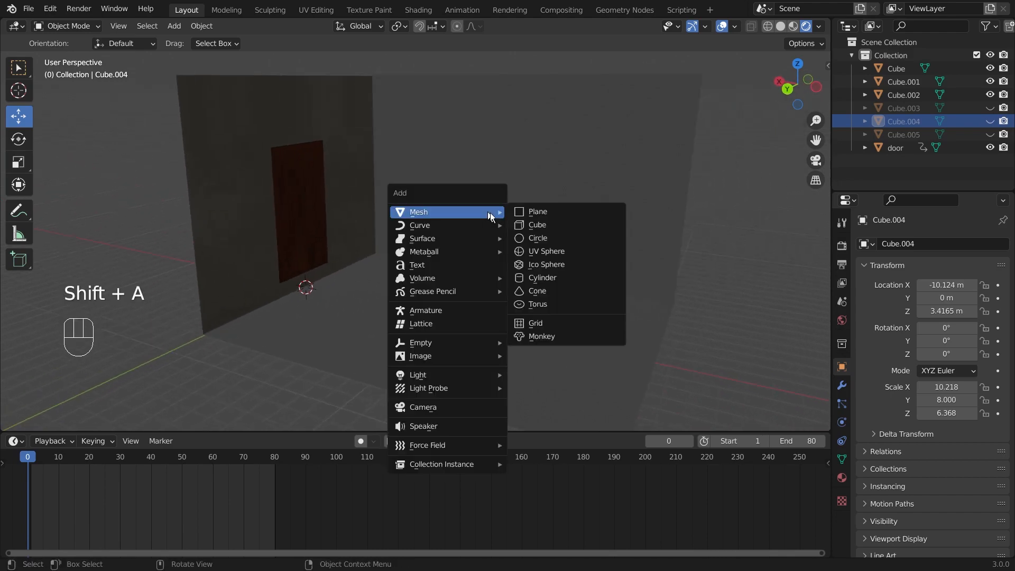
{"action": "mouse_move", "coordinate": [437, 375]}
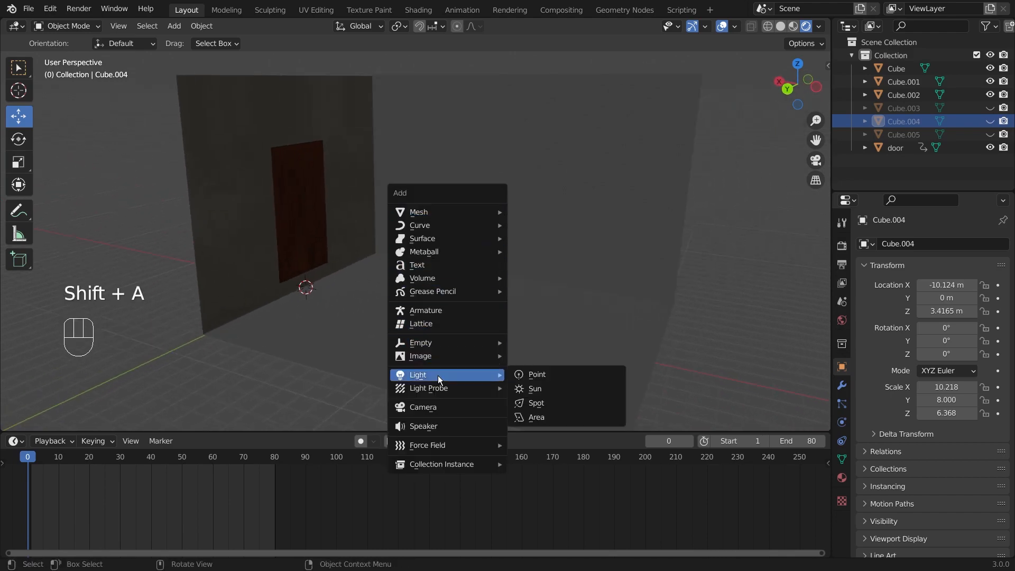
{"action": "left_click", "coordinate": [580, 387]}
Step: Raise the sun light to about 19.2 m along Z and shift it to about -3.75 m along X, over the room
{"action": "scroll", "coordinate": [500, 275], "scroll_direction": "down", "scroll_amount": 3}
{"action": "key", "text": "g"}
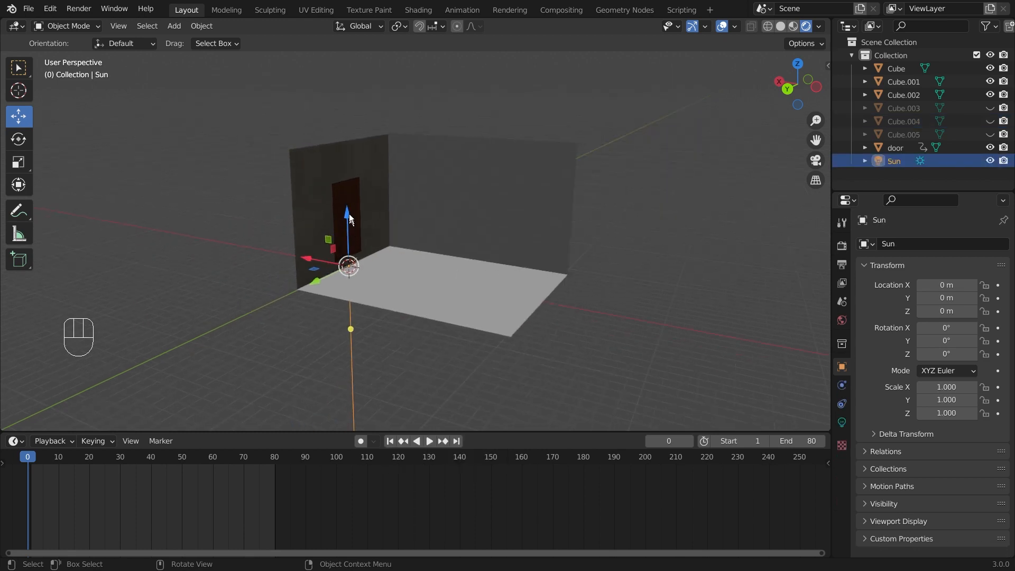
{"action": "key", "text": "z"}
{"action": "left_click_drag", "start_coordinate": [345, 188], "coordinate": [343, 7]}
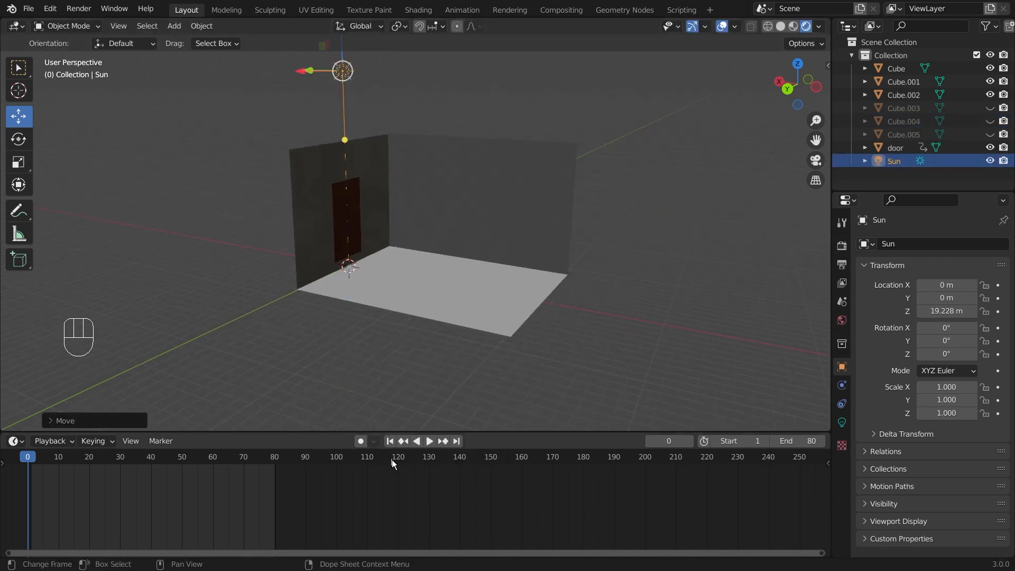
{"action": "scroll", "coordinate": [355, 238], "scroll_direction": "down", "scroll_amount": 1}
{"action": "left_click_drag", "start_coordinate": [304, 98], "coordinate": [333, 98]}
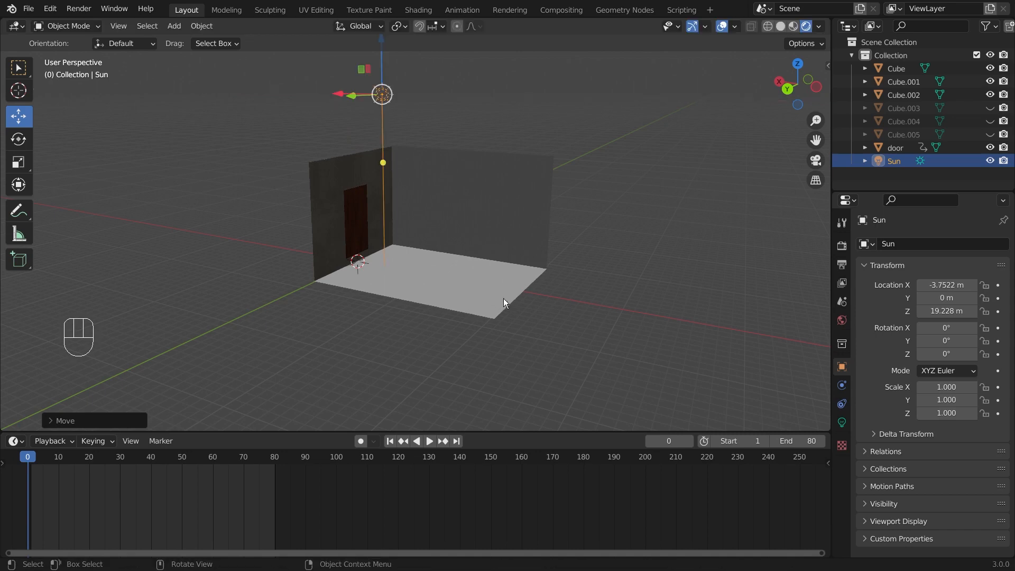
Step: Set the sun light's strength to 3
{"action": "middle_click_drag", "start_coordinate": [463, 287], "coordinate": [492, 297]}
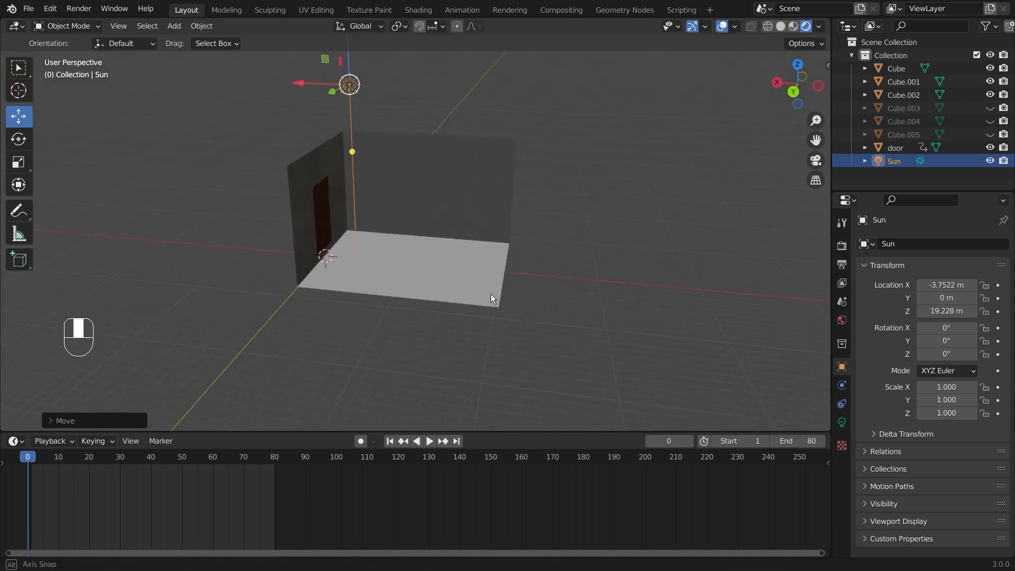
{"action": "left_click", "coordinate": [842, 422]}
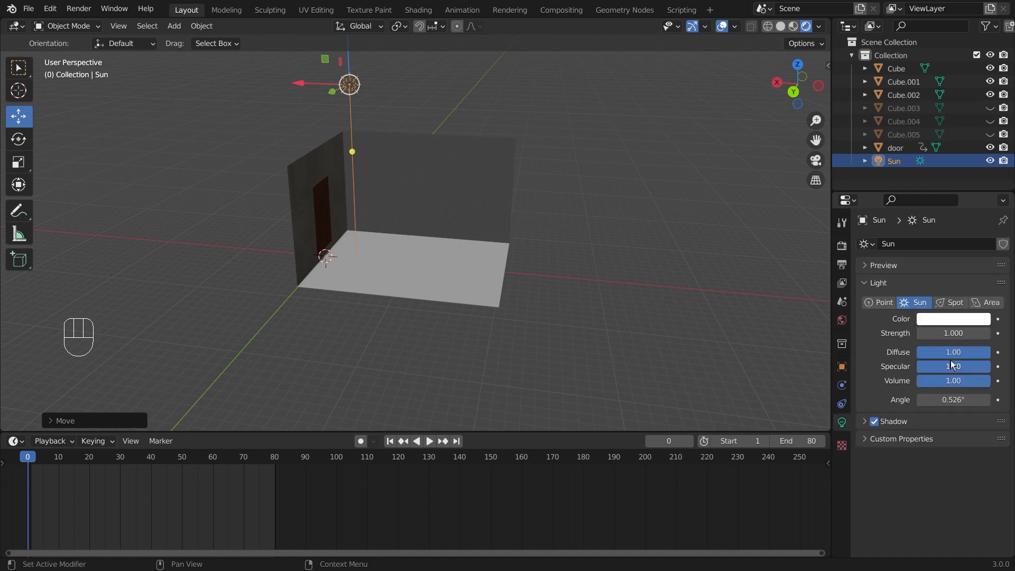
{"action": "left_click", "coordinate": [960, 334]}
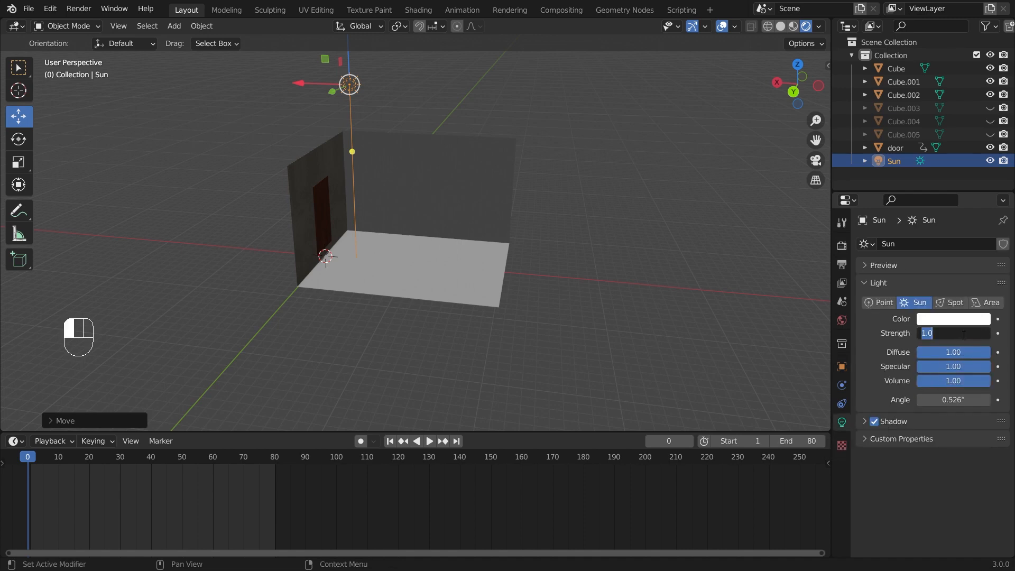
{"action": "type", "text": "3"}
{"action": "key", "text": "Return"}
{"action": "scroll", "coordinate": [513, 236], "scroll_direction": "up", "scroll_amount": 2}
{"action": "middle_click_drag", "start_coordinate": [484, 192], "coordinate": [479, 218]}
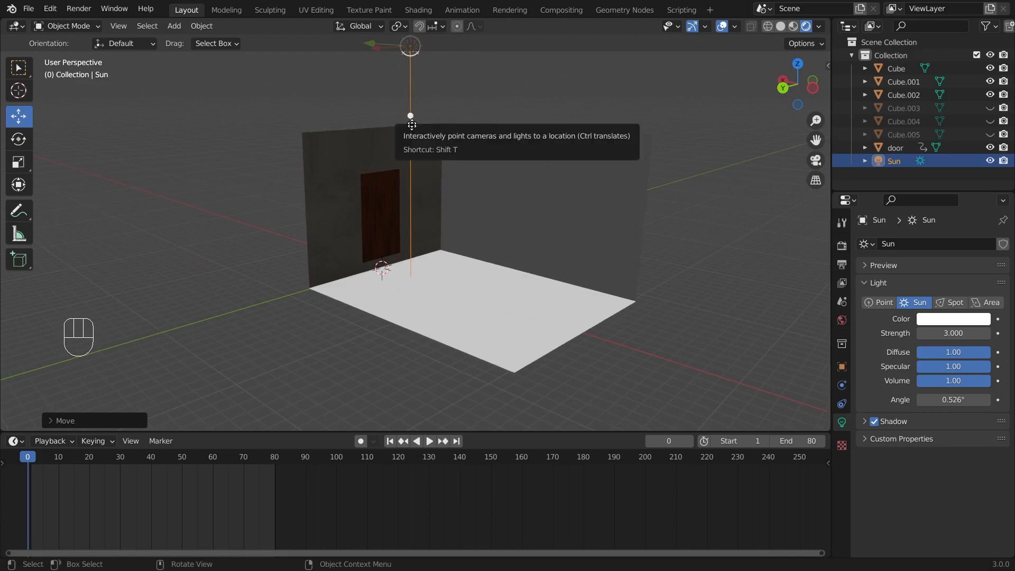
{"action": "scroll", "coordinate": [473, 228], "scroll_direction": "down", "scroll_amount": 1}
Step: Deselect the sun light and add a camera to the scene
{"action": "left_click", "coordinate": [692, 195]}
{"action": "key", "text": "shift+a"}
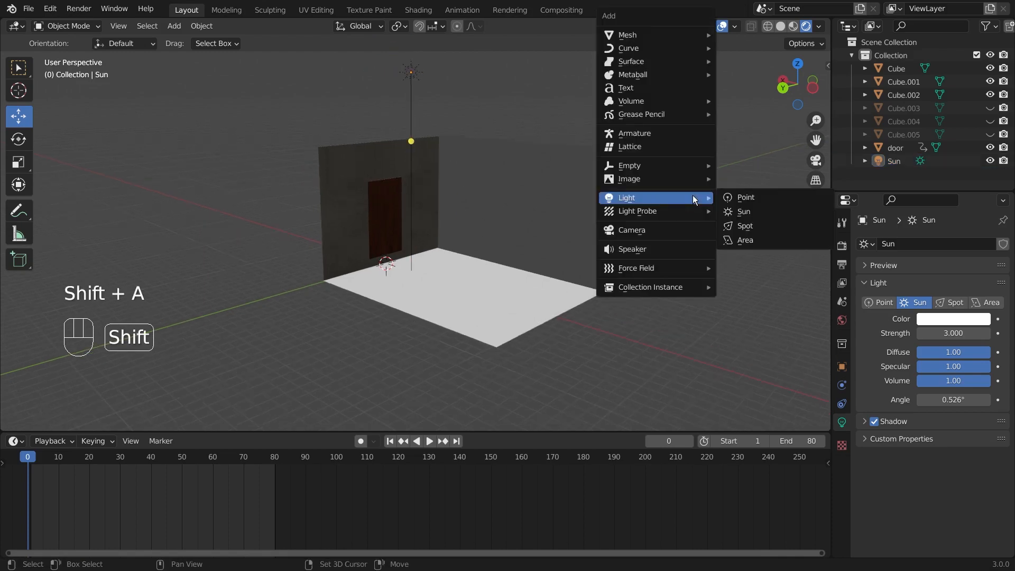
{"action": "left_click", "coordinate": [653, 227]}
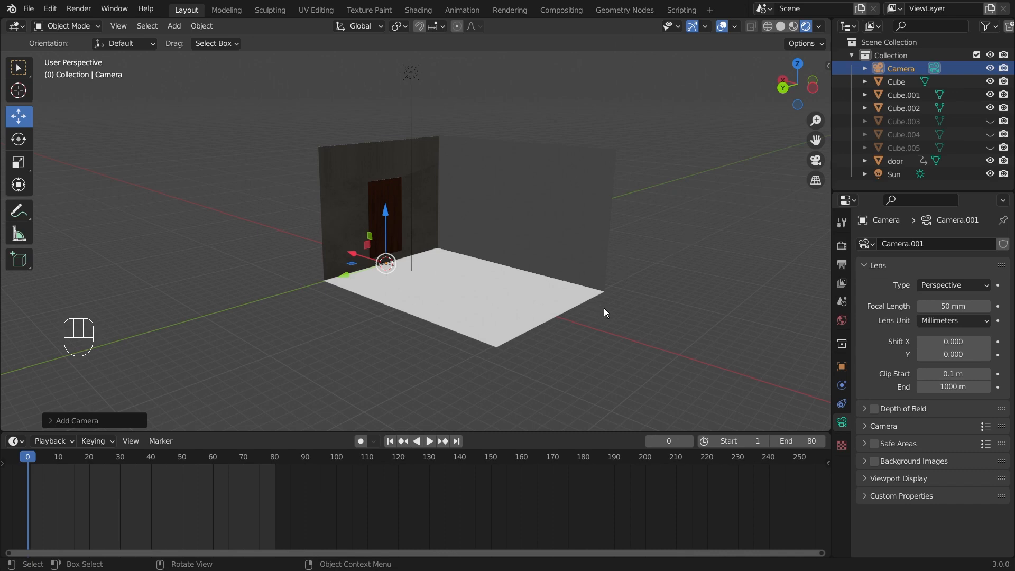
Step: Move the camera along X to about -27.6 m, outside the open back of the room, and scale it up to about 2.64
{"action": "middle_click_drag", "start_coordinate": [604, 309], "coordinate": [673, 309]}
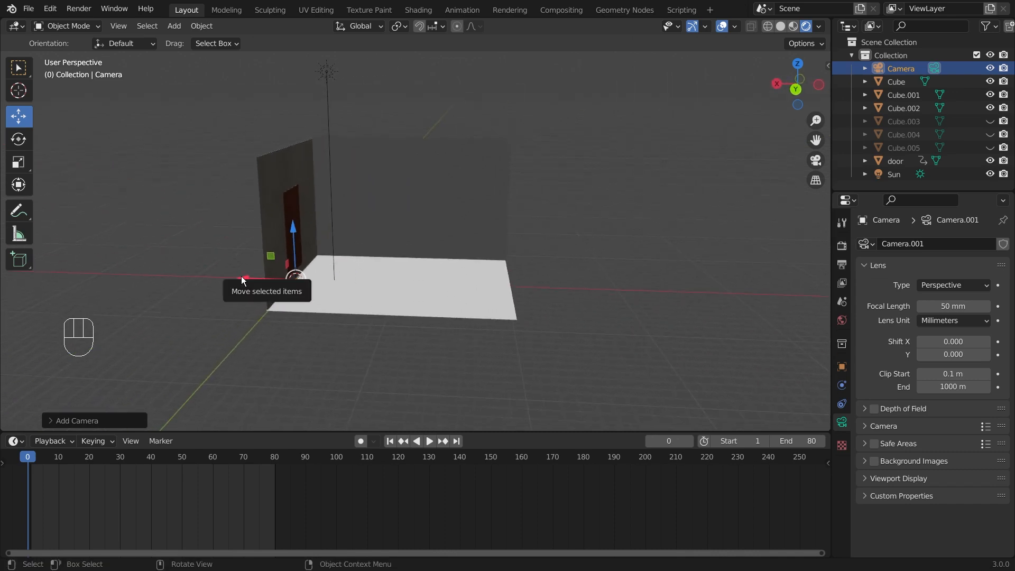
{"action": "left_click_drag", "start_coordinate": [241, 276], "coordinate": [663, 315]}
{"action": "key", "text": "s"}
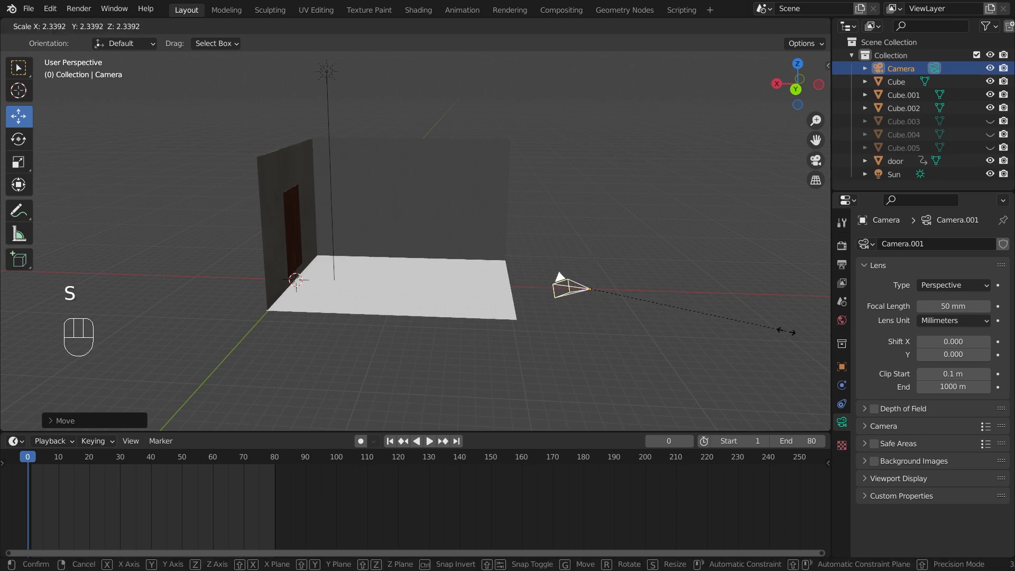
{"action": "left_click", "coordinate": [808, 335]}
{"action": "middle_click_drag", "start_coordinate": [792, 332], "coordinate": [634, 301]}
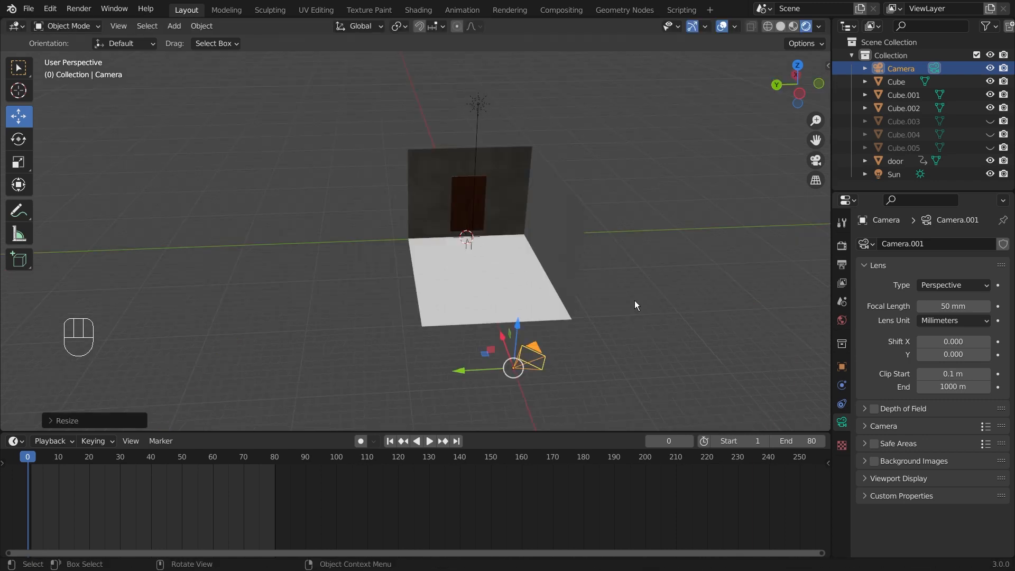
Step: Display the camera's transform values and set its rotation to 90° on X, 0° on Y and 0° on Z
{"action": "key", "text": "KP_7"}
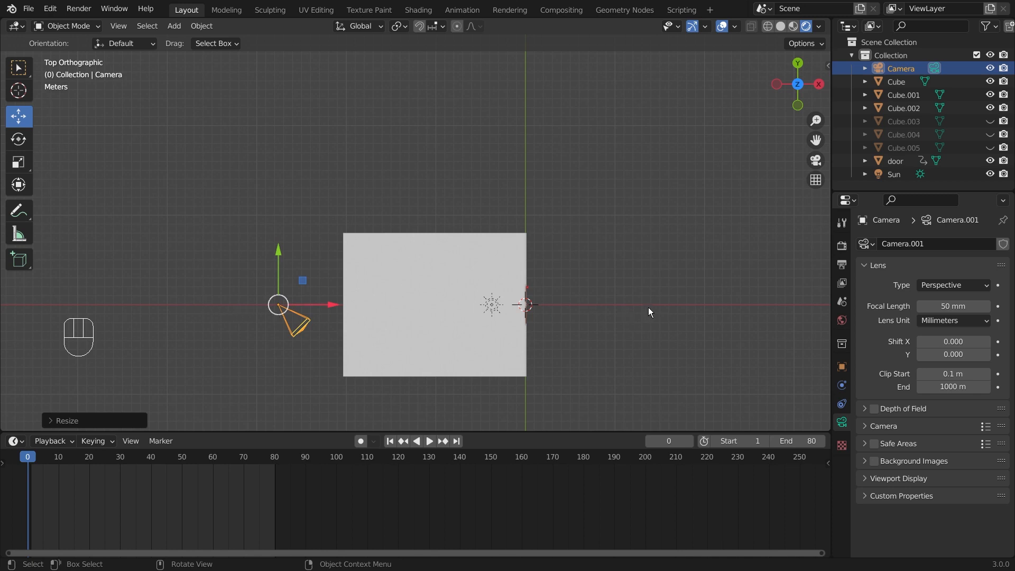
{"action": "key", "text": "n"}
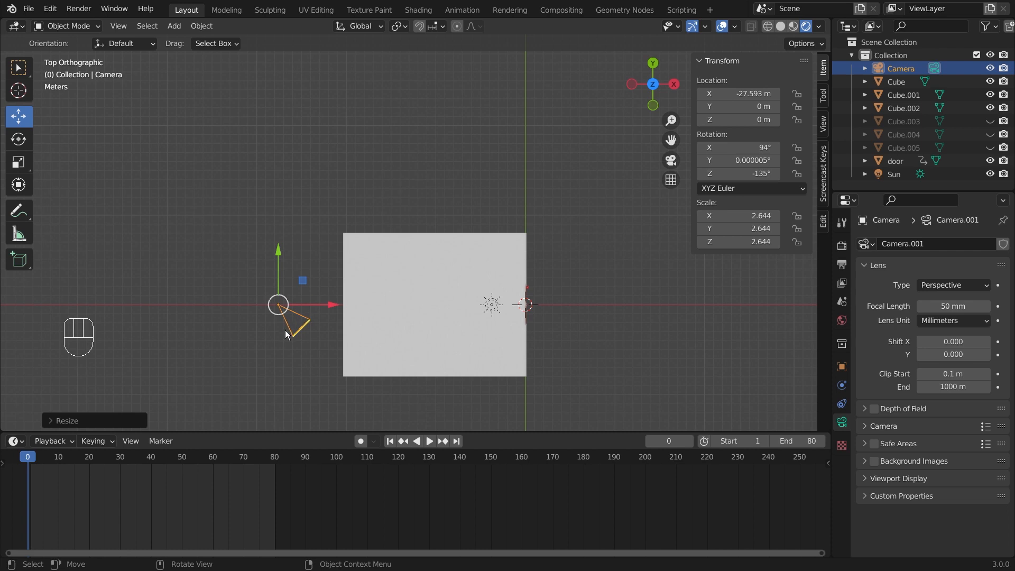
{"action": "middle_click_drag", "start_coordinate": [286, 331], "coordinate": [294, 308]}
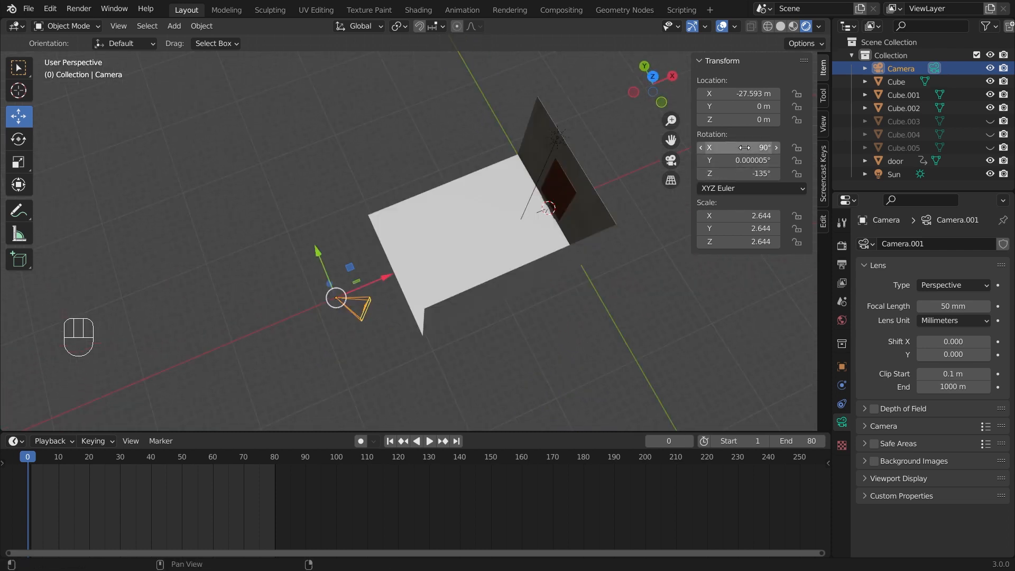
{"action": "left_click", "coordinate": [778, 160]}
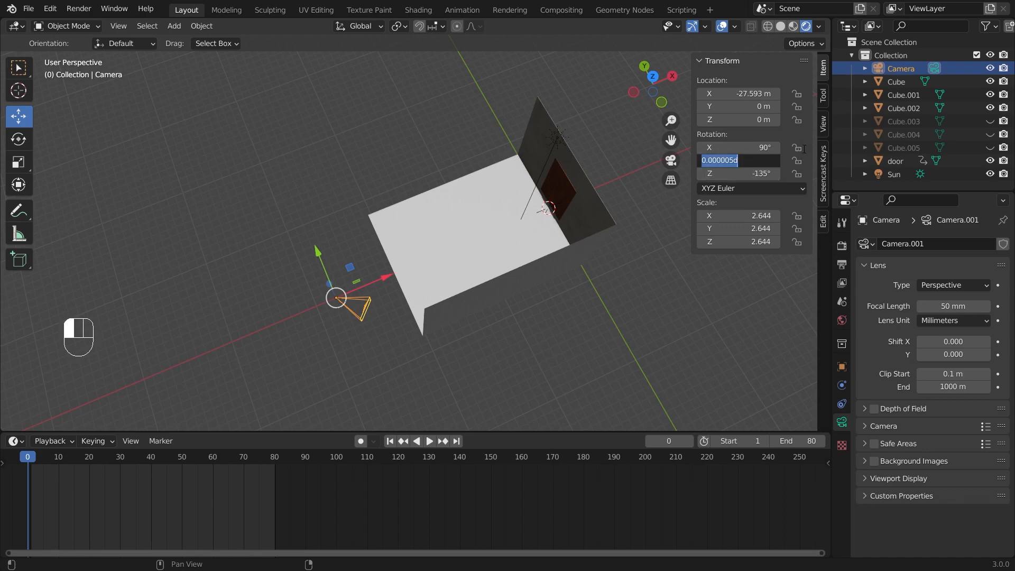
{"action": "type", "text": "0"}
{"action": "key", "text": "Tab"}
{"action": "type", "text": "0"}
{"action": "key", "text": "Return"}
{"action": "scroll", "coordinate": [460, 225], "scroll_direction": "up", "scroll_amount": 2}
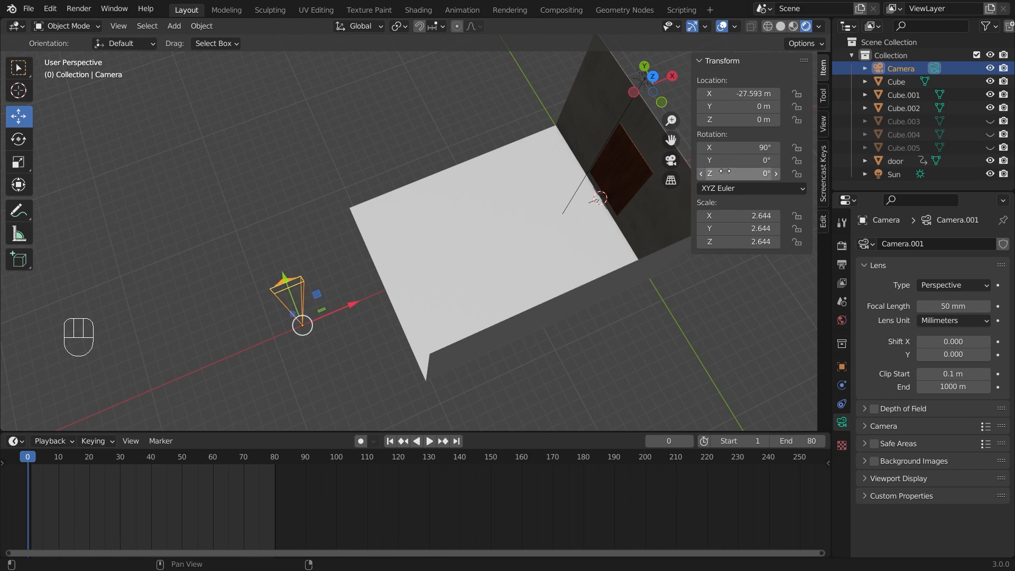
Step: Try turning the camera about Z and tilting it to 115° about X, and return its X rotation to 90°
{"action": "left_click_drag", "start_coordinate": [724, 173], "coordinate": [745, 173]}
{"action": "key", "text": "ctrl+z"}
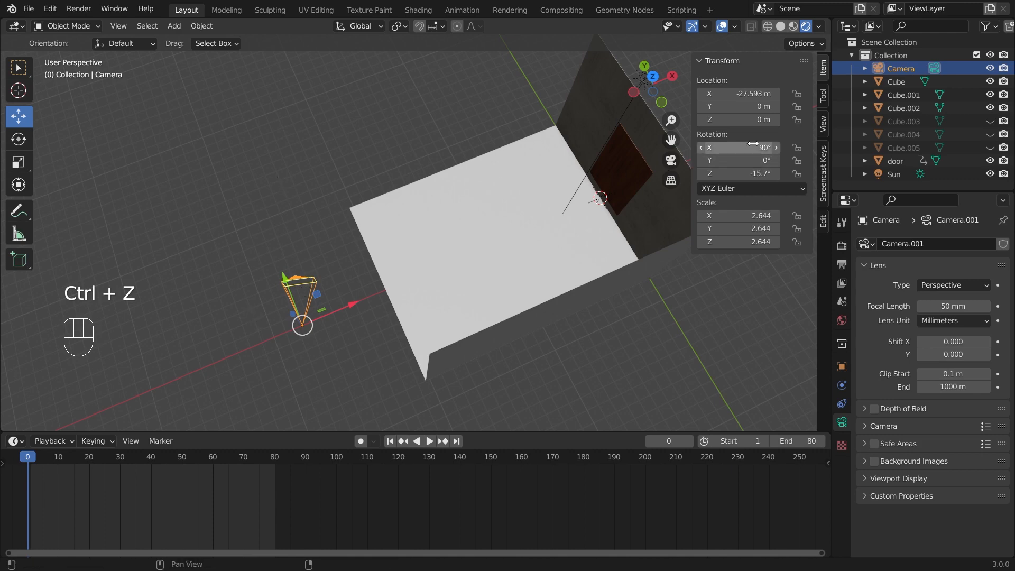
{"action": "left_click_drag", "start_coordinate": [740, 147], "coordinate": [772, 147]}
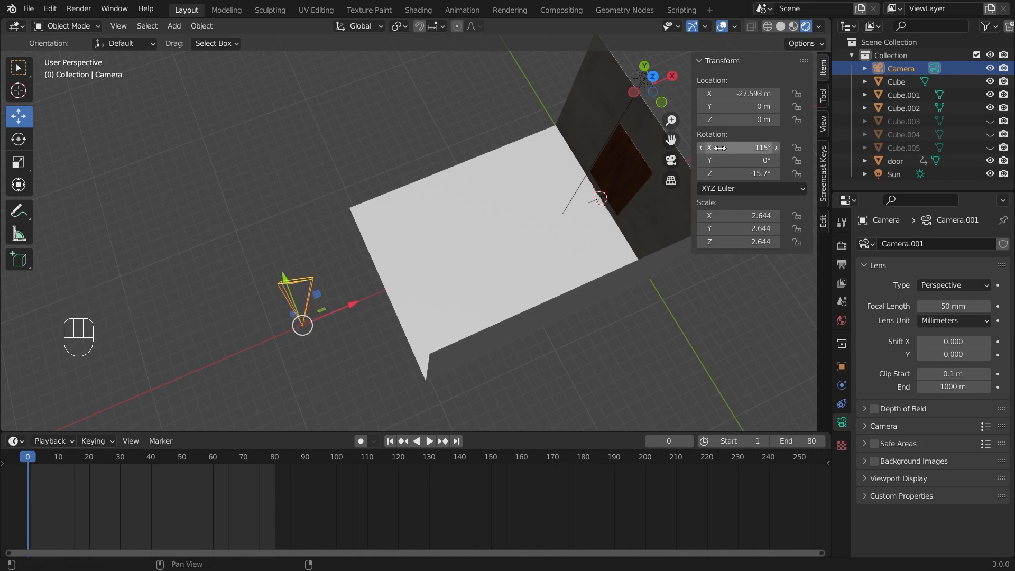
{"action": "left_click", "coordinate": [729, 148]}
{"action": "type", "text": "90"}
{"action": "key", "text": "Return"}
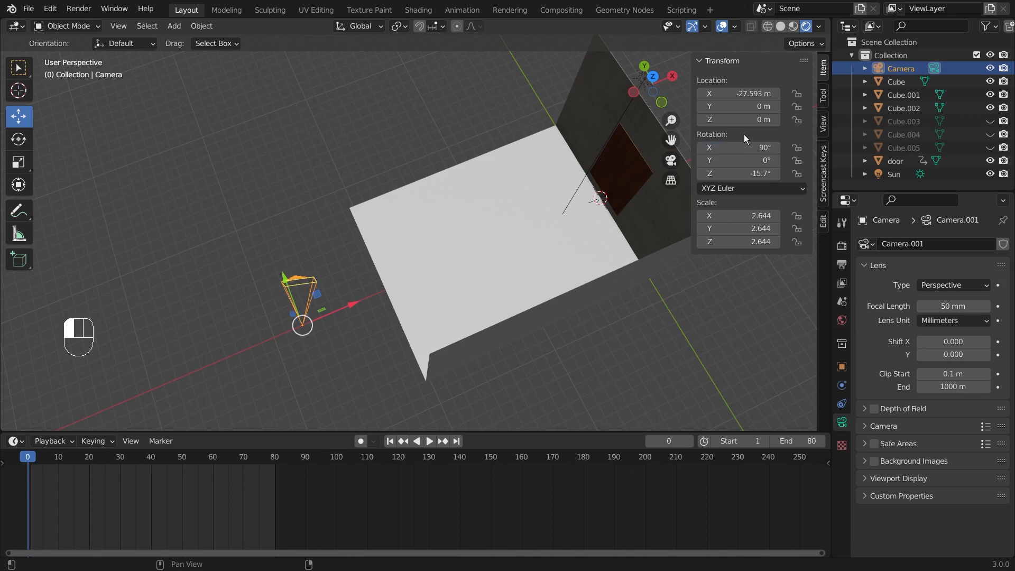
Step: Turn the camera towards the door by setting its Z rotation to -90°
{"action": "left_click_drag", "start_coordinate": [740, 174], "coordinate": [655, 173]}
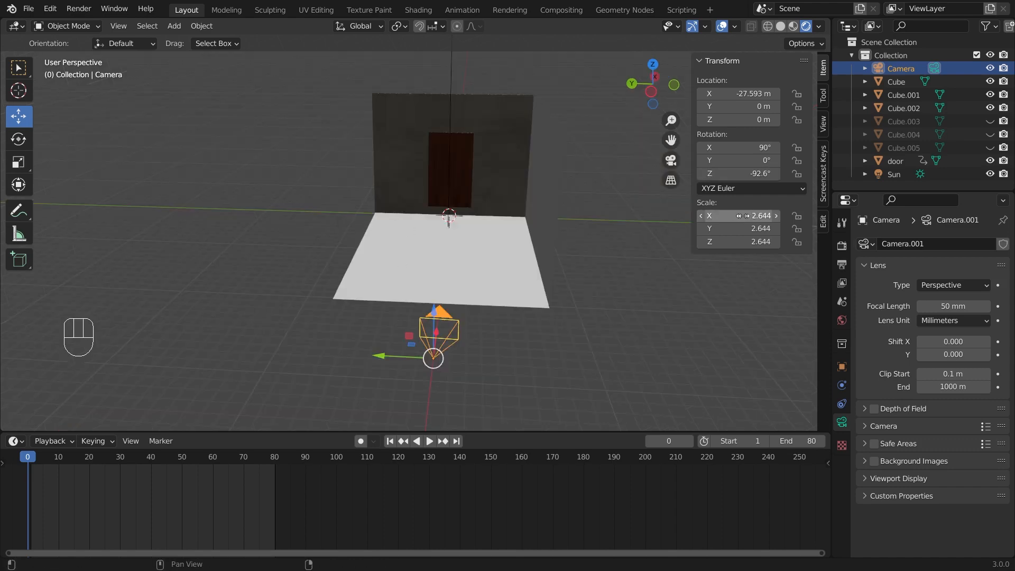
{"action": "left_click", "coordinate": [762, 173]}
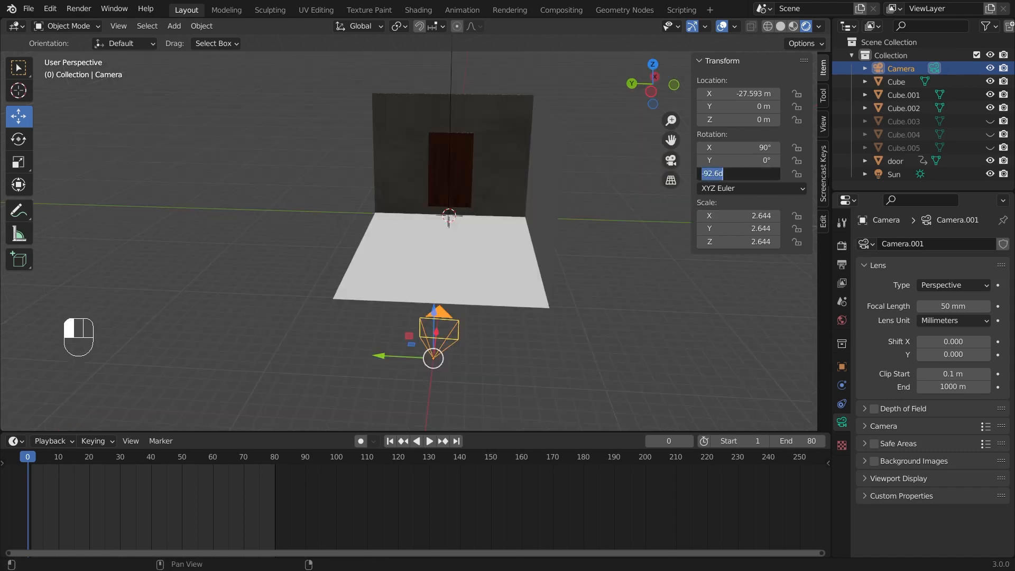
{"action": "key", "text": "BackSpace"}
{"action": "key", "text": "Return"}
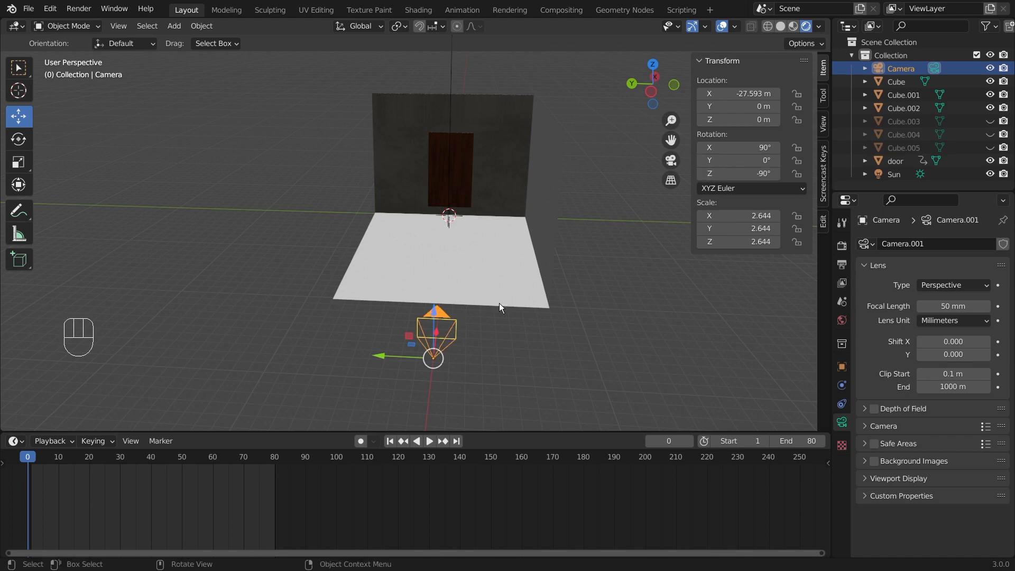
Step: Look through the camera, move it to about -26.9 m along X and raise it to 9.05 m along Z
{"action": "key", "text": "KP_0"}
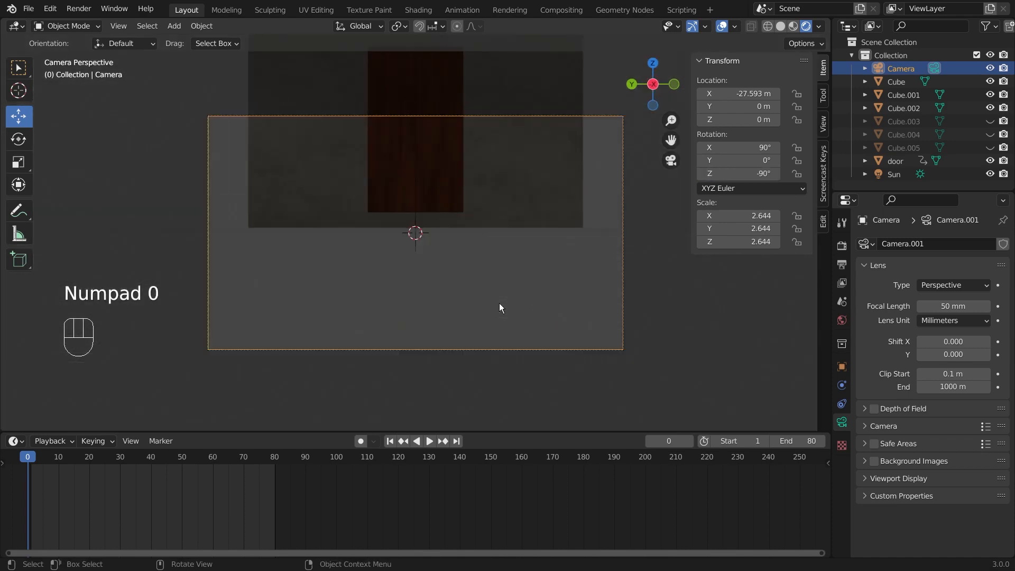
{"action": "scroll", "coordinate": [499, 301], "scroll_direction": "down", "scroll_amount": 5}
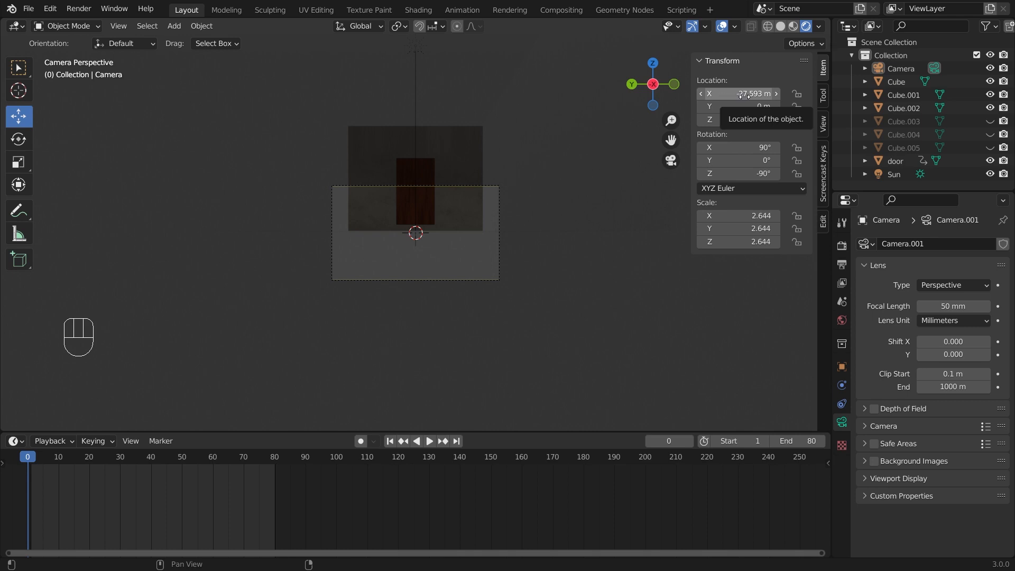
{"action": "left_click_drag", "start_coordinate": [744, 96], "coordinate": [801, 119]}
{"action": "left_click", "coordinate": [738, 120]}
{"action": "left_click", "coordinate": [639, 215]}
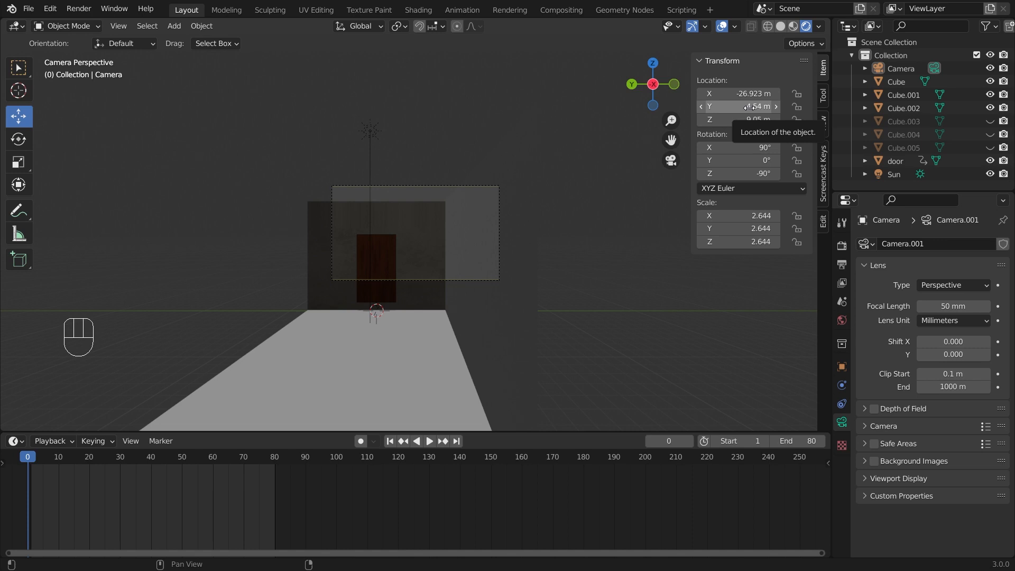
Step: Rotate the camera to -98.6° about Z and adjust its X, Y and Z location to frame the door
{"action": "left_click_drag", "start_coordinate": [750, 106], "coordinate": [817, 106]}
{"action": "left_click_drag", "start_coordinate": [755, 173], "coordinate": [739, 173]}
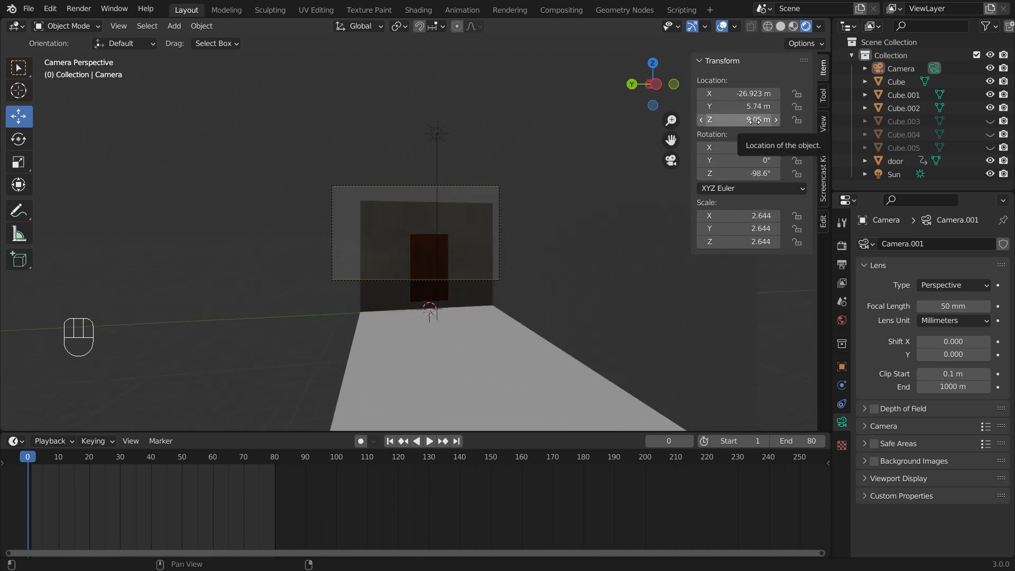
{"action": "left_click_drag", "start_coordinate": [754, 107], "coordinate": [709, 106]}
{"action": "left_click_drag", "start_coordinate": [754, 119], "coordinate": [792, 119]}
{"action": "left_click_drag", "start_coordinate": [738, 93], "coordinate": [704, 120]}
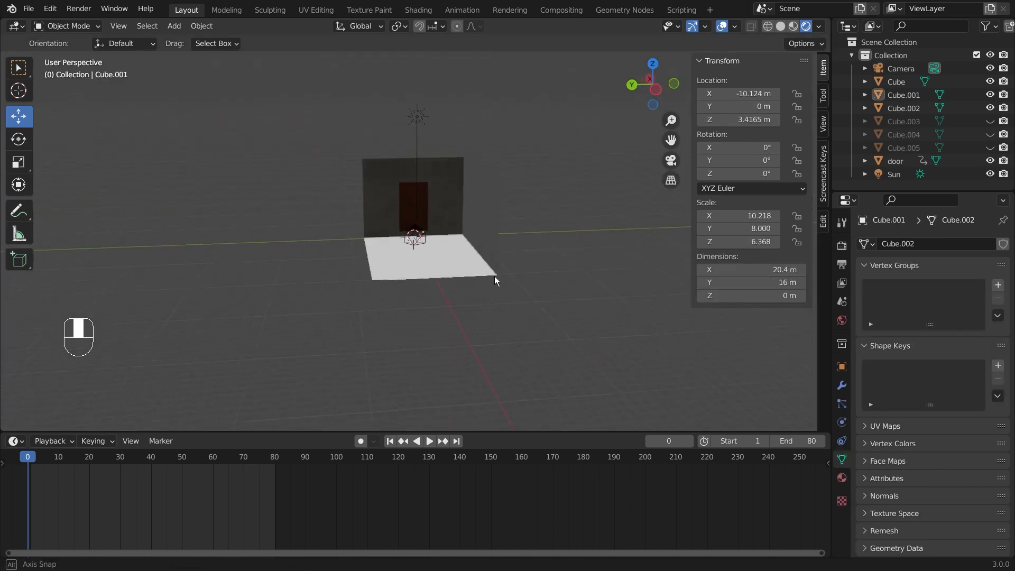
Step: Select the sun light and move it along X to about -20.5 m, above the open back of the room
{"action": "scroll", "coordinate": [503, 268], "scroll_direction": "up", "scroll_amount": 2}
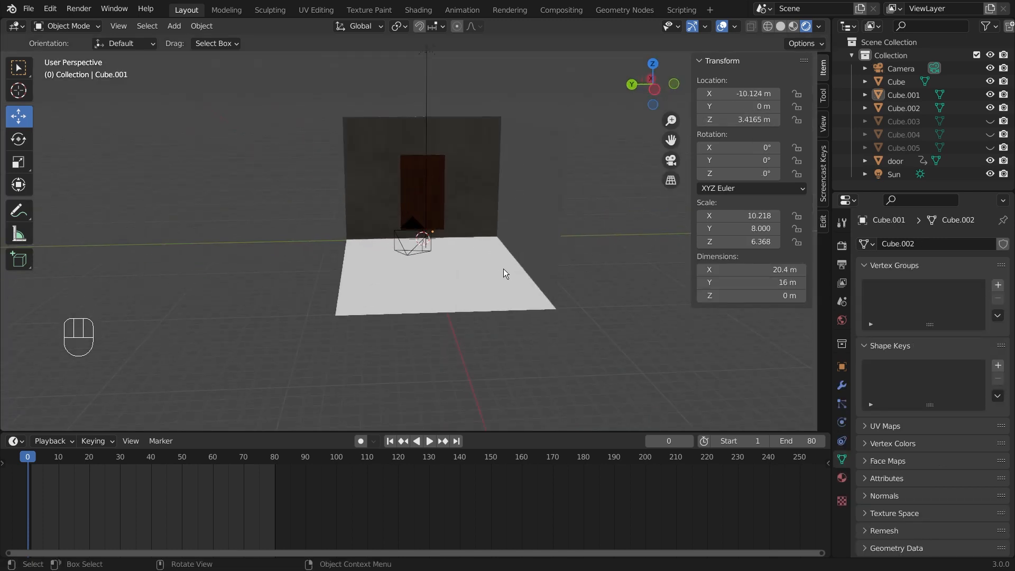
{"action": "middle_click_drag", "start_coordinate": [483, 202], "coordinate": [552, 248]}
{"action": "left_click", "coordinate": [286, 103]}
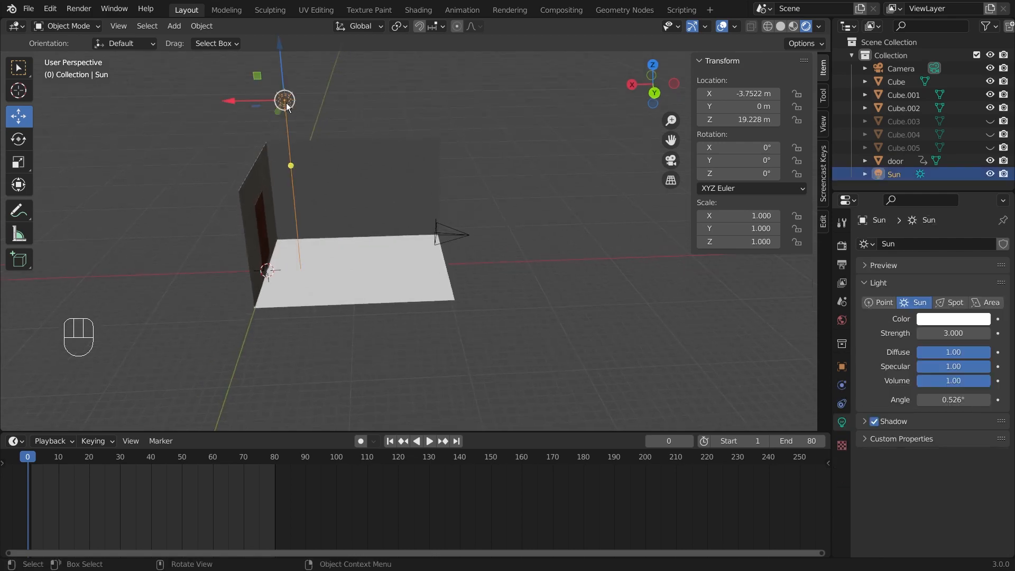
{"action": "left_click_drag", "start_coordinate": [229, 100], "coordinate": [394, 131]}
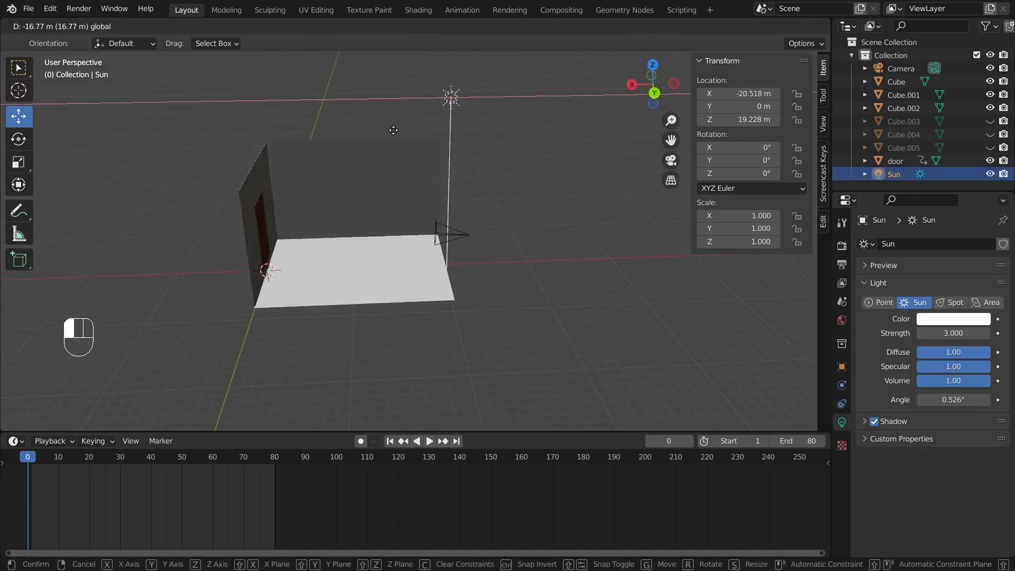
Step: Aim the sun light at the door, rotating it to about -1.6° on X, -57.3° on Y and 2.1° on Z
{"action": "middle_click_drag", "start_coordinate": [492, 232], "coordinate": [560, 222]}
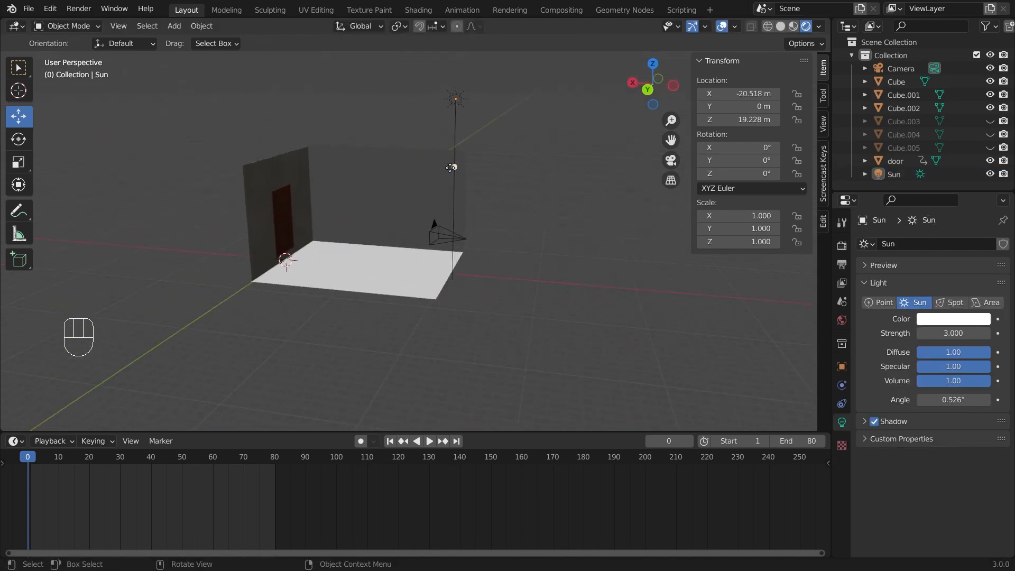
{"action": "left_click_drag", "start_coordinate": [453, 168], "coordinate": [412, 170]}
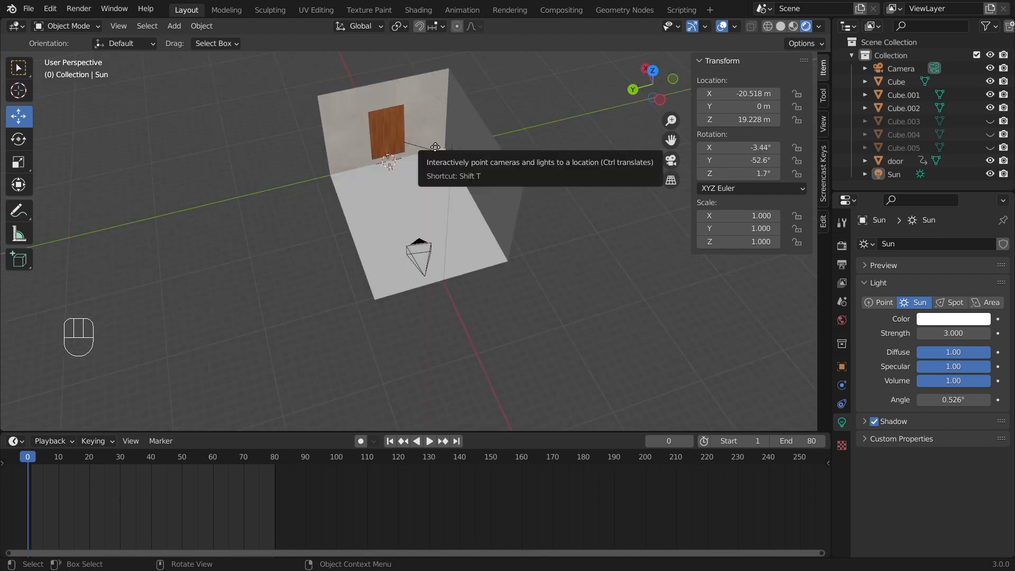
{"action": "left_click_drag", "start_coordinate": [407, 151], "coordinate": [386, 126]}
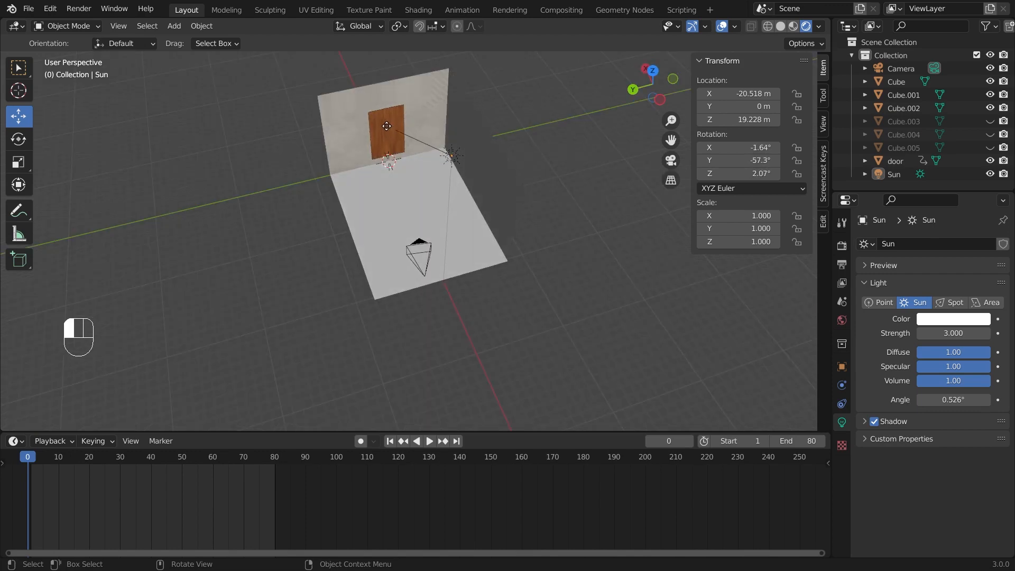
{"action": "left_click", "coordinate": [386, 125]}
{"action": "middle_click_drag", "start_coordinate": [461, 288], "coordinate": [388, 211]}
Step: Render a still image from the camera and close the render window
{"action": "left_click", "coordinate": [227, 108]}
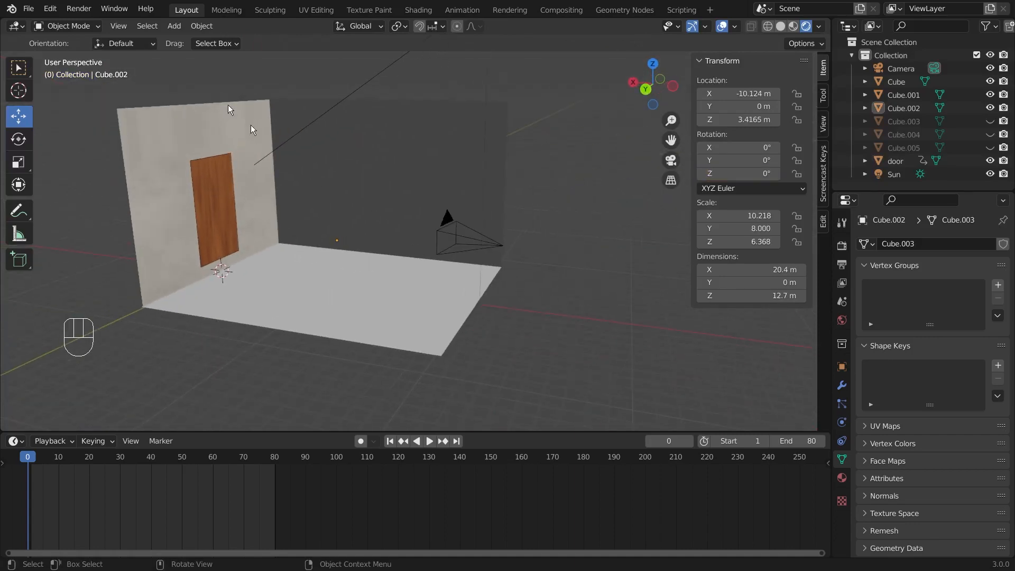
{"action": "left_click", "coordinate": [78, 9]}
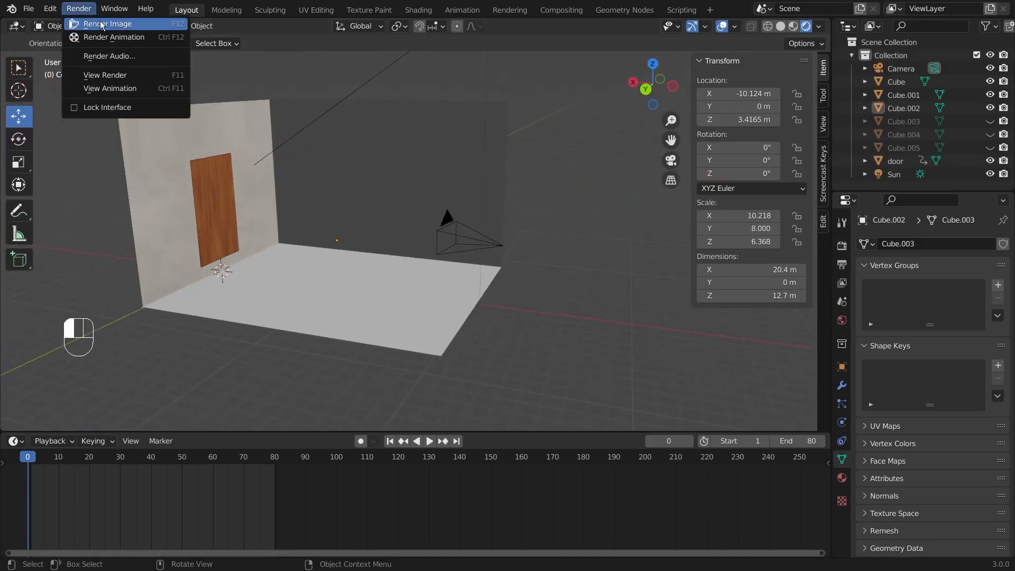
{"action": "left_click", "coordinate": [102, 25]}
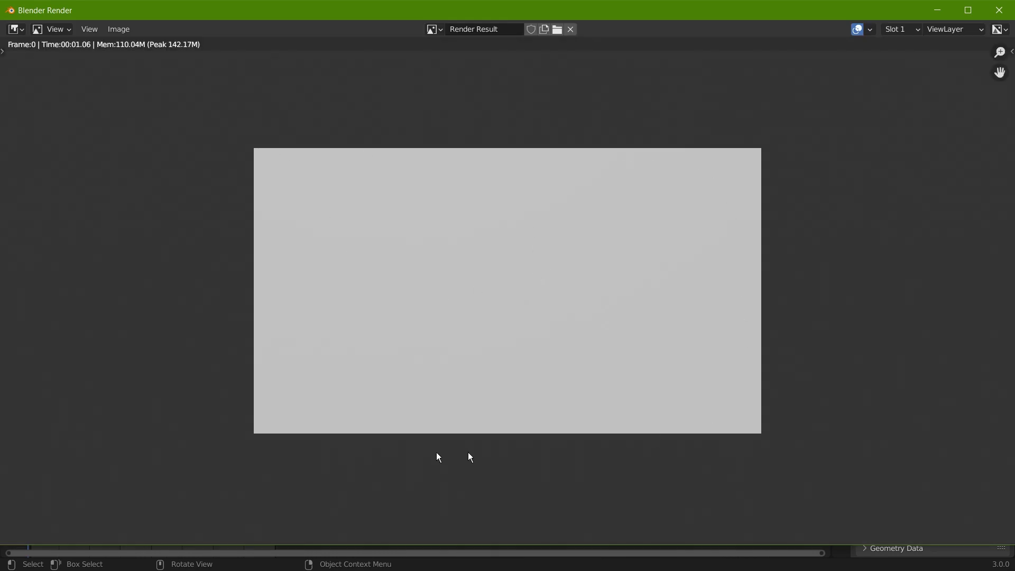
{"action": "left_click", "coordinate": [1003, 10]}
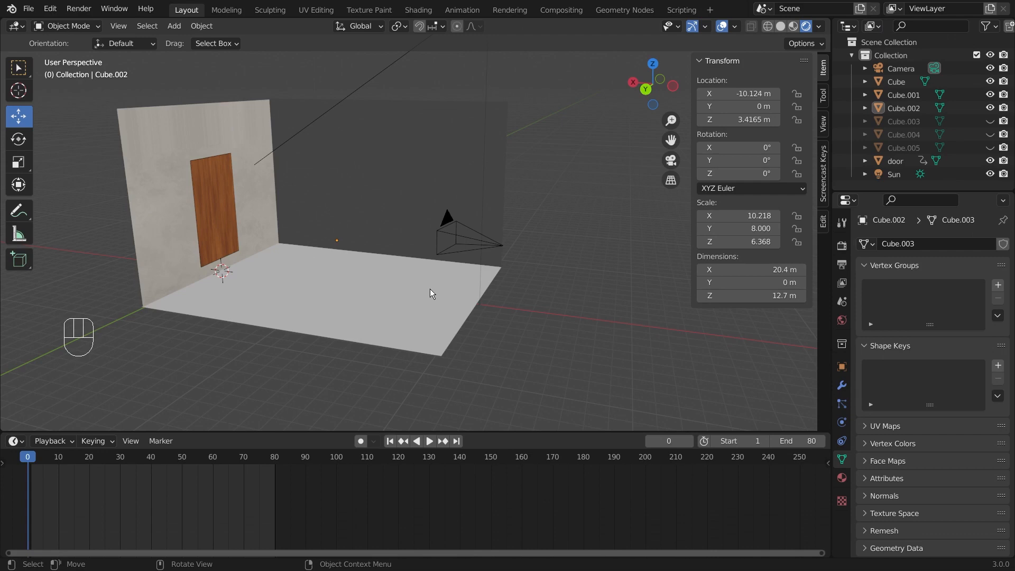
{"action": "middle_click_drag", "start_coordinate": [403, 296], "coordinate": [360, 300]}
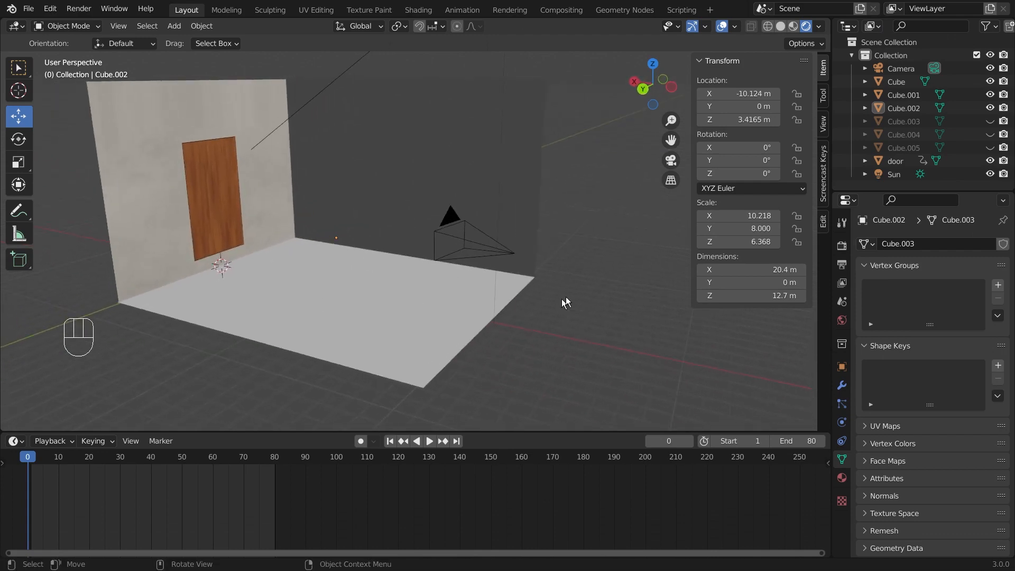
{"action": "scroll", "coordinate": [562, 297], "scroll_direction": "down", "scroll_amount": 3}
{"action": "left_click", "coordinate": [361, 164]}
{"action": "left_click", "coordinate": [286, 150]}
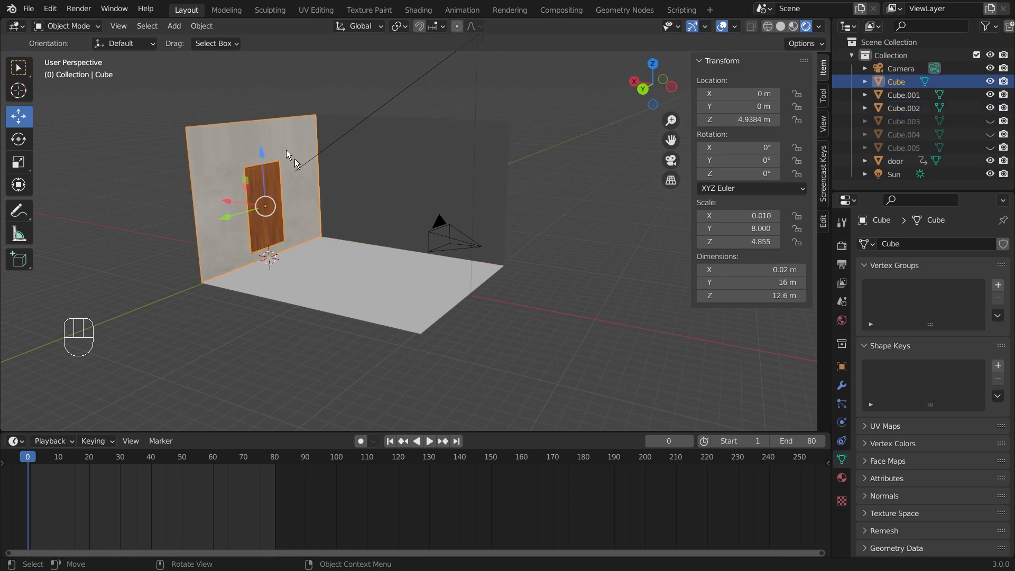
{"action": "left_click", "coordinate": [499, 267]}
{"action": "left_click", "coordinate": [550, 293]}
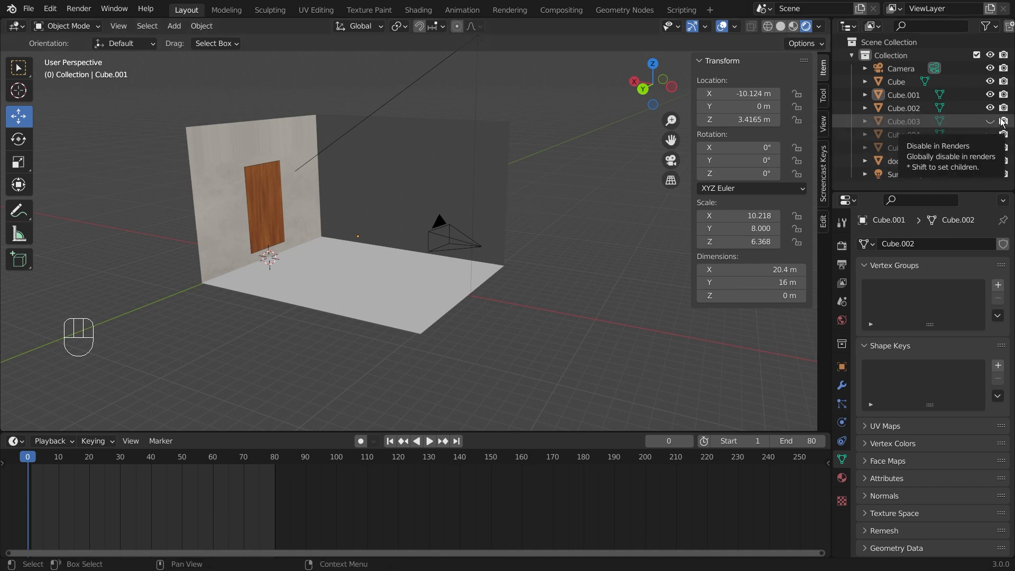
Step: Disable Cube.003, Cube.004 and Cube.005 in renders and render the still image again
{"action": "key", "text": "super"}
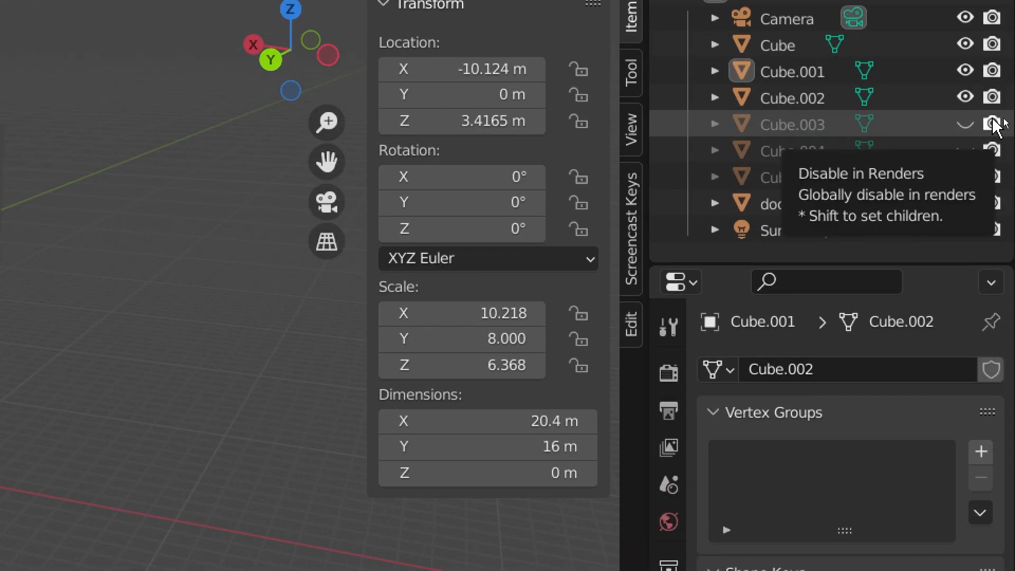
{"action": "left_click", "coordinate": [992, 124]}
{"action": "left_click", "coordinate": [992, 151]}
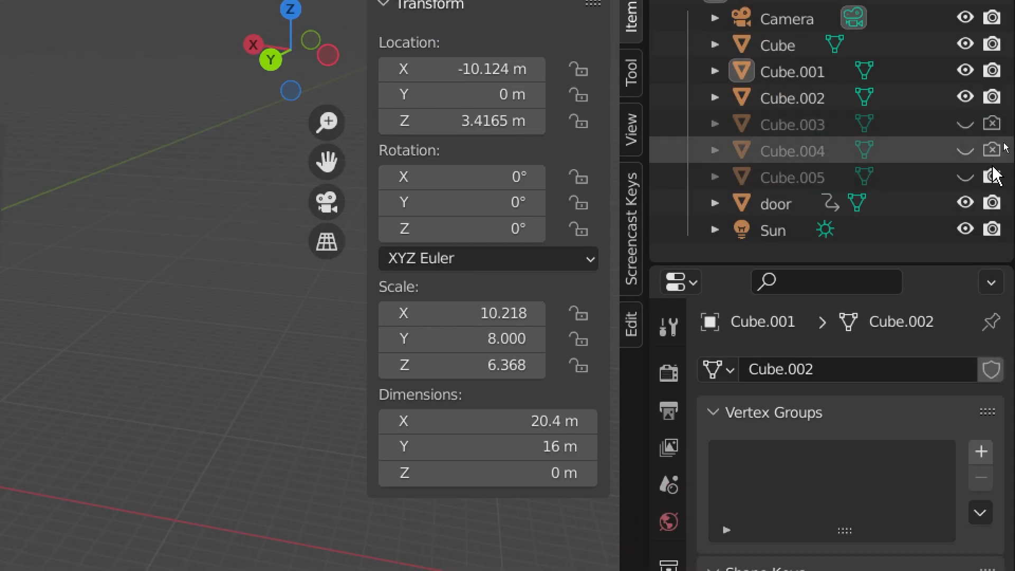
{"action": "left_click", "coordinate": [992, 176]}
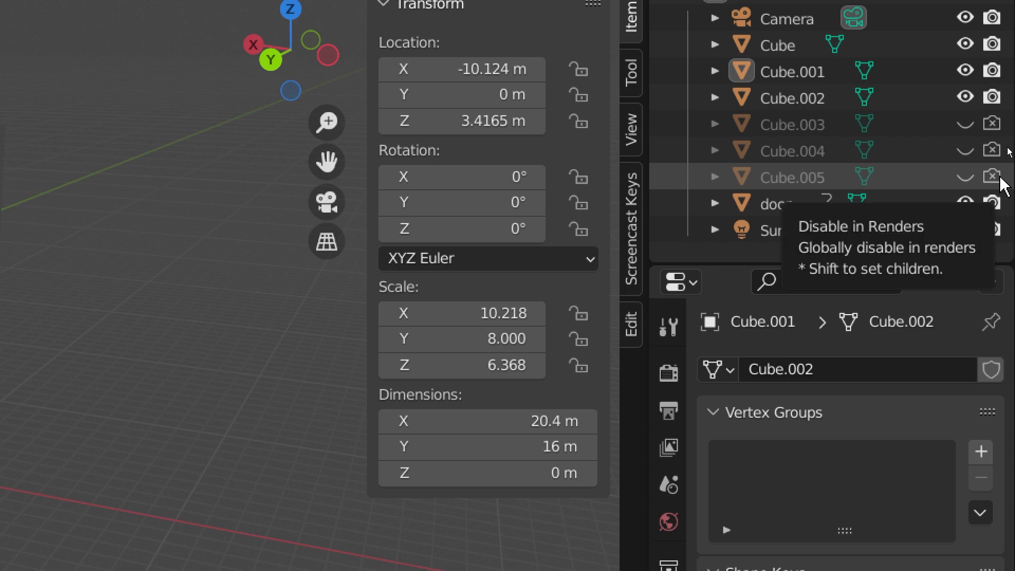
{"action": "key", "text": "super"}
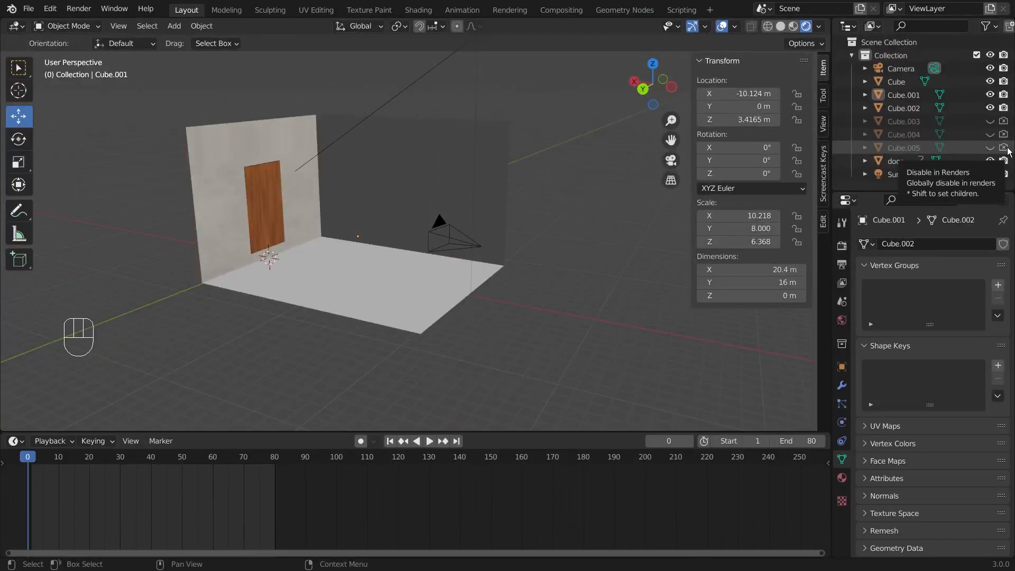
{"action": "left_click", "coordinate": [79, 8]}
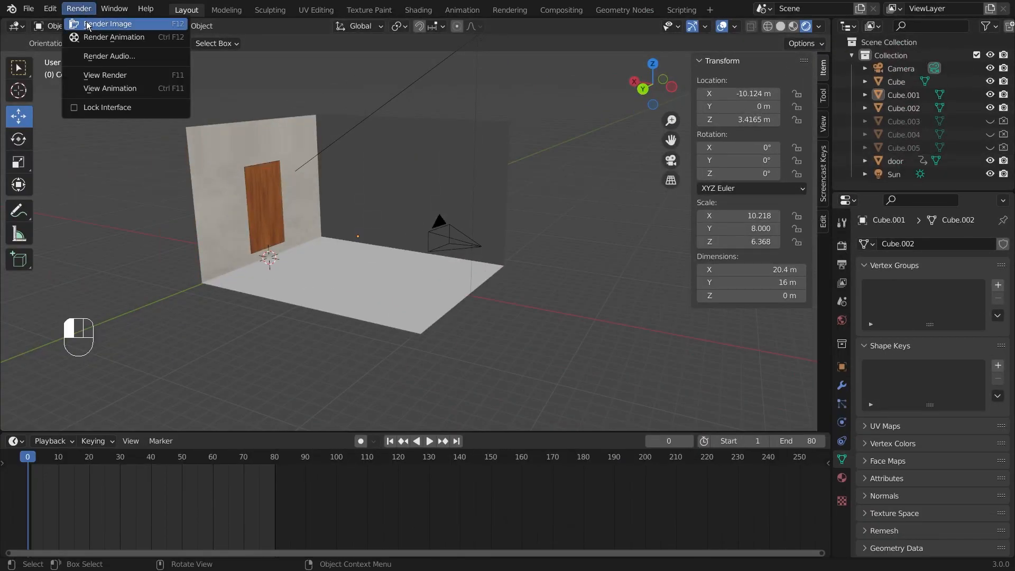
{"action": "left_click", "coordinate": [88, 25]}
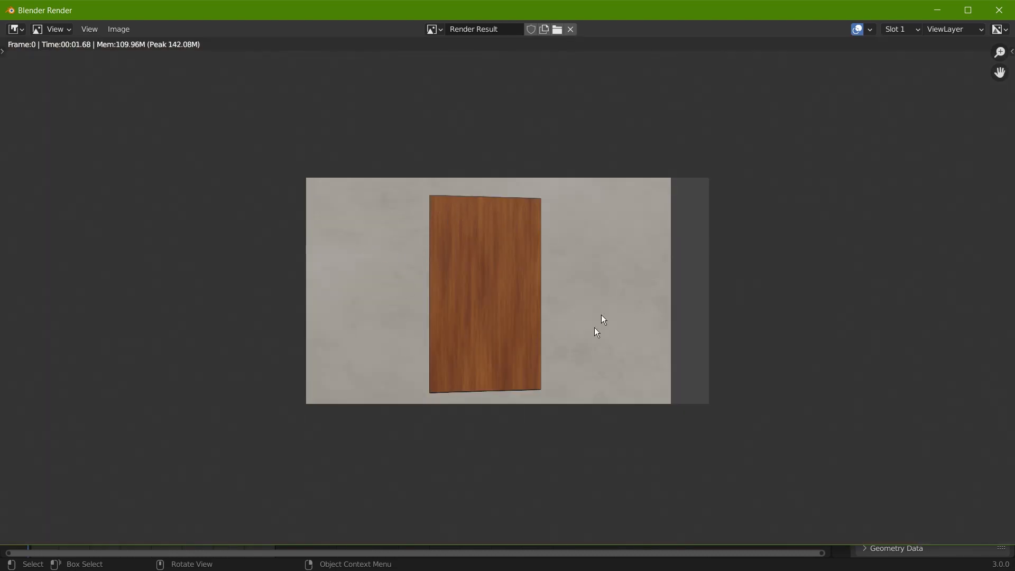
Step: Close the render window and return to the 3D scene of the room and door
{"action": "left_click", "coordinate": [1000, 10]}
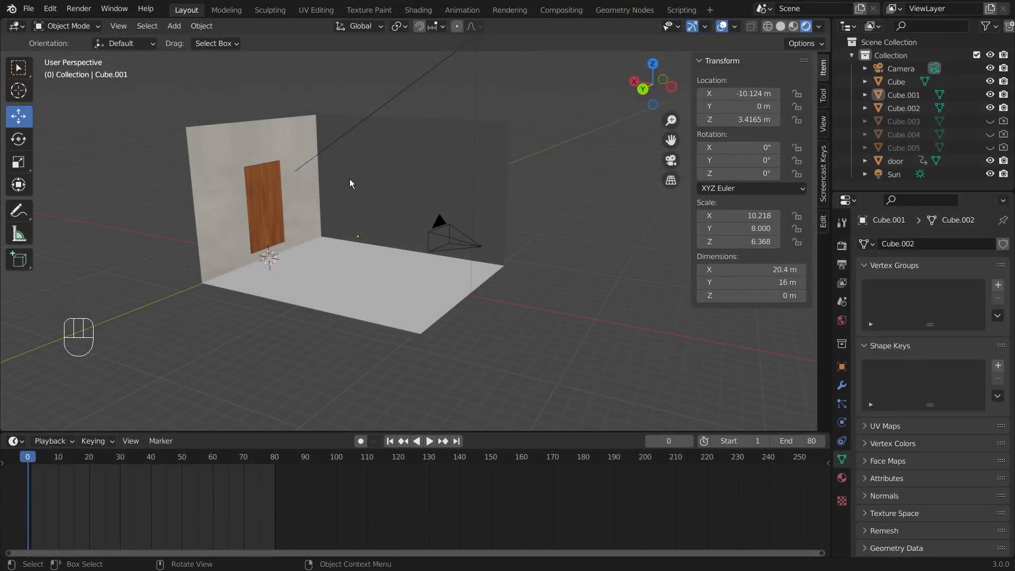
{"action": "scroll", "coordinate": [403, 178], "scroll_direction": "down", "scroll_amount": 3}
{"action": "scroll", "coordinate": [395, 180], "scroll_direction": "up", "scroll_amount": 3}
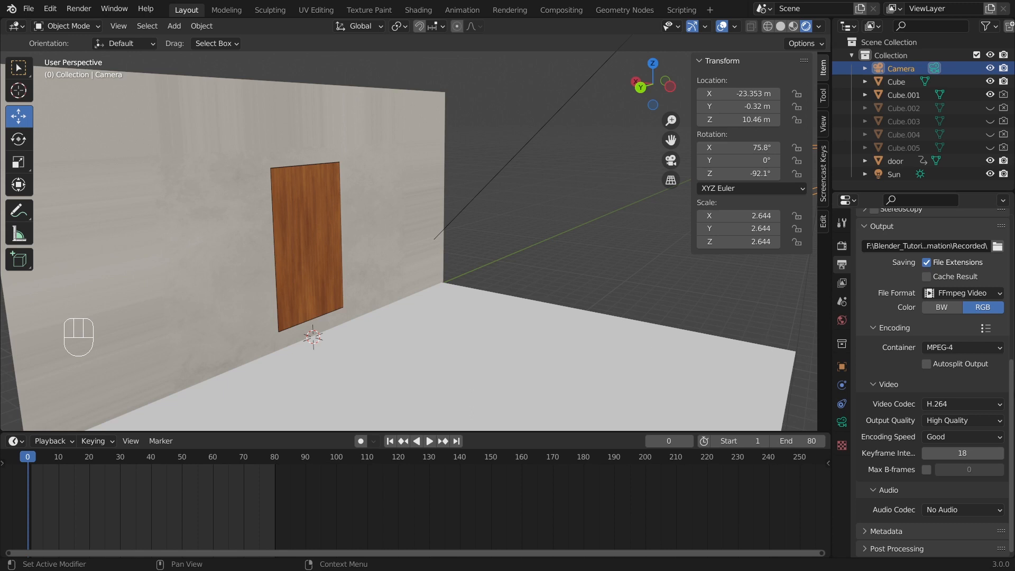
Step: Review the output resolution, frame rate, frame range and the output folder for the animation
{"action": "left_click_drag", "start_coordinate": [1013, 400], "coordinate": [1012, 254]}
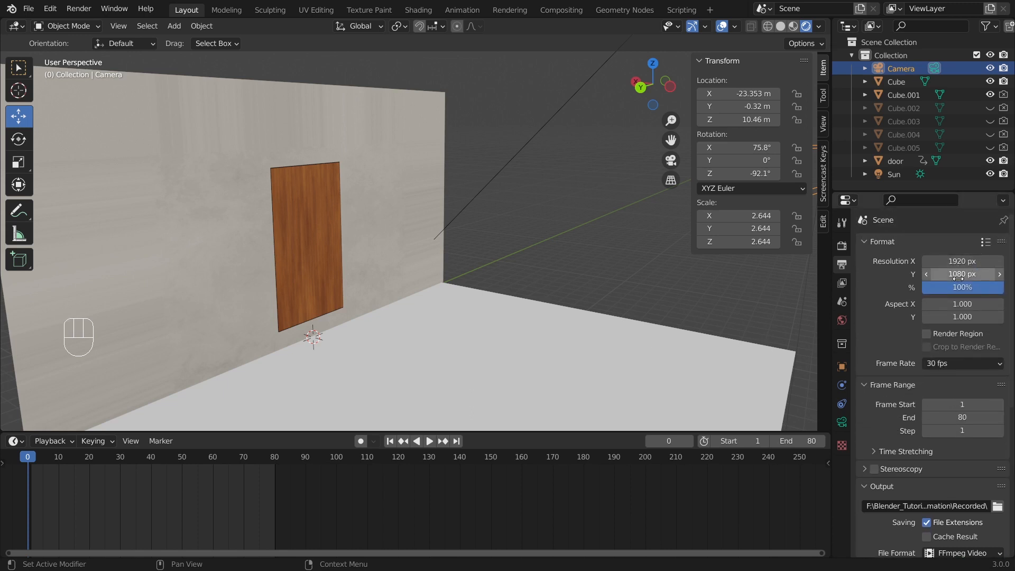
{"action": "left_click", "coordinate": [953, 366]}
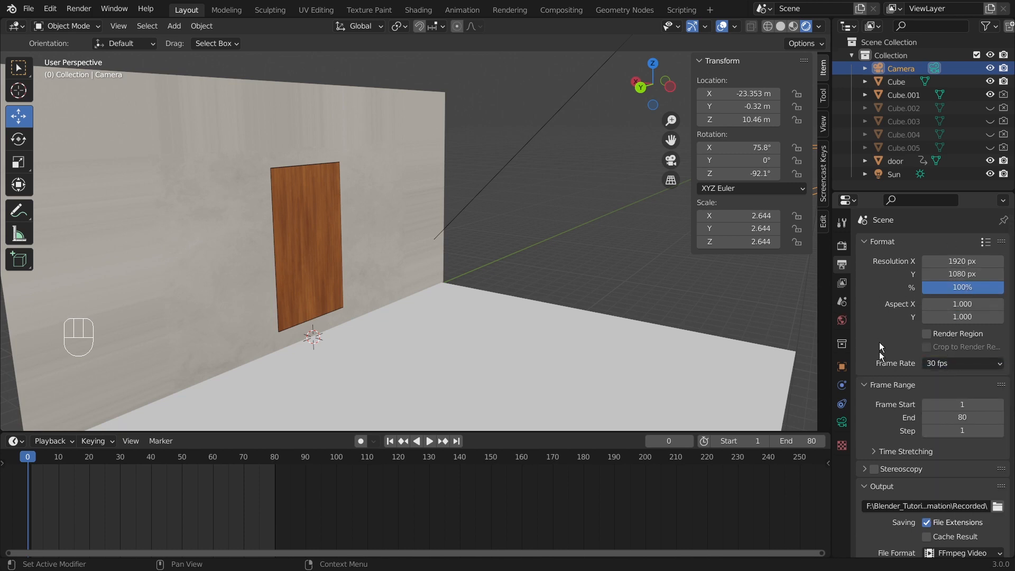
{"action": "scroll", "coordinate": [879, 357], "scroll_direction": "down", "scroll_amount": 3}
{"action": "left_click", "coordinate": [868, 321]}
{"action": "left_click", "coordinate": [867, 321]}
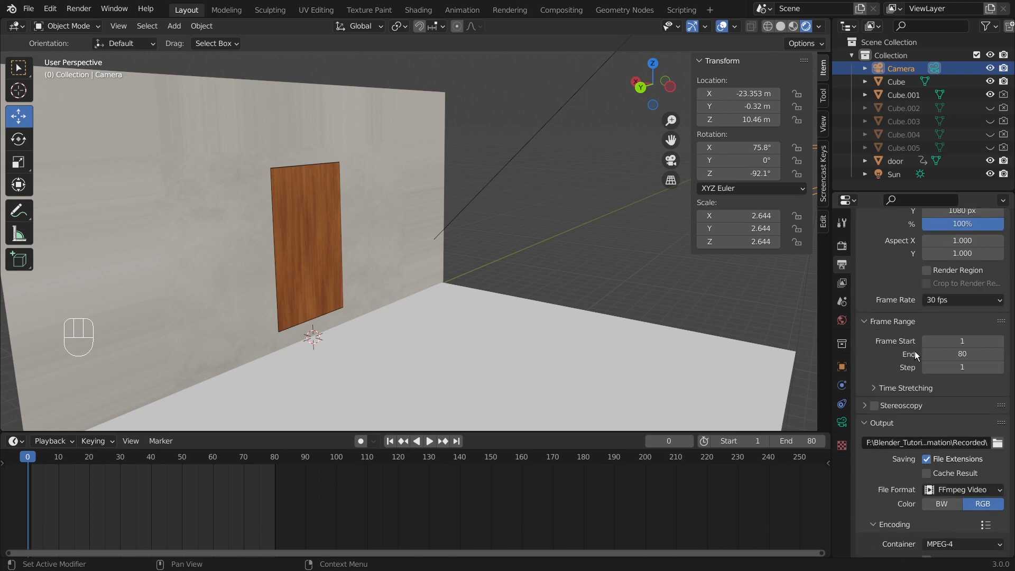
{"action": "scroll", "coordinate": [908, 393], "scroll_direction": "down", "scroll_amount": 3}
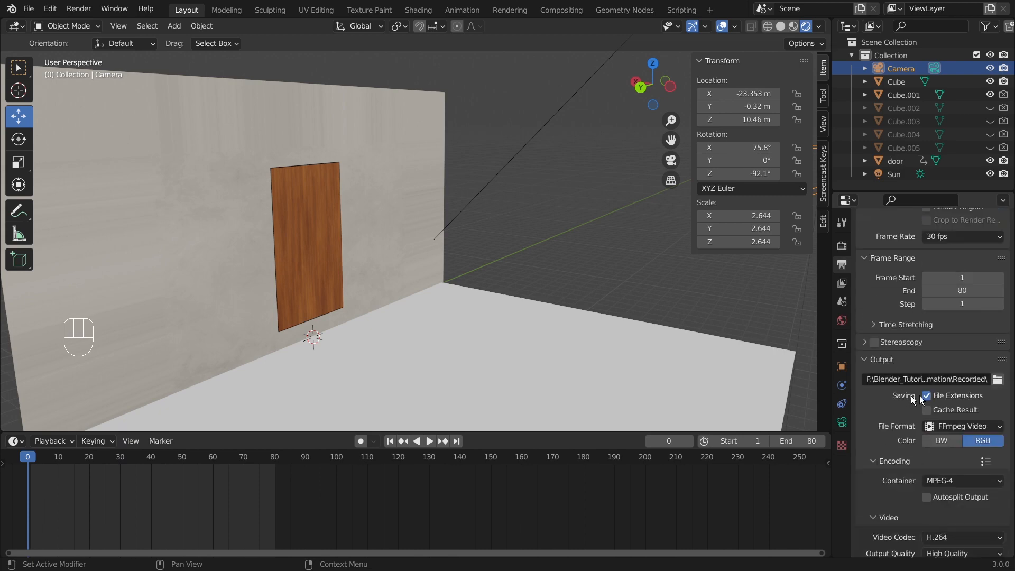
{"action": "left_click", "coordinate": [997, 379]}
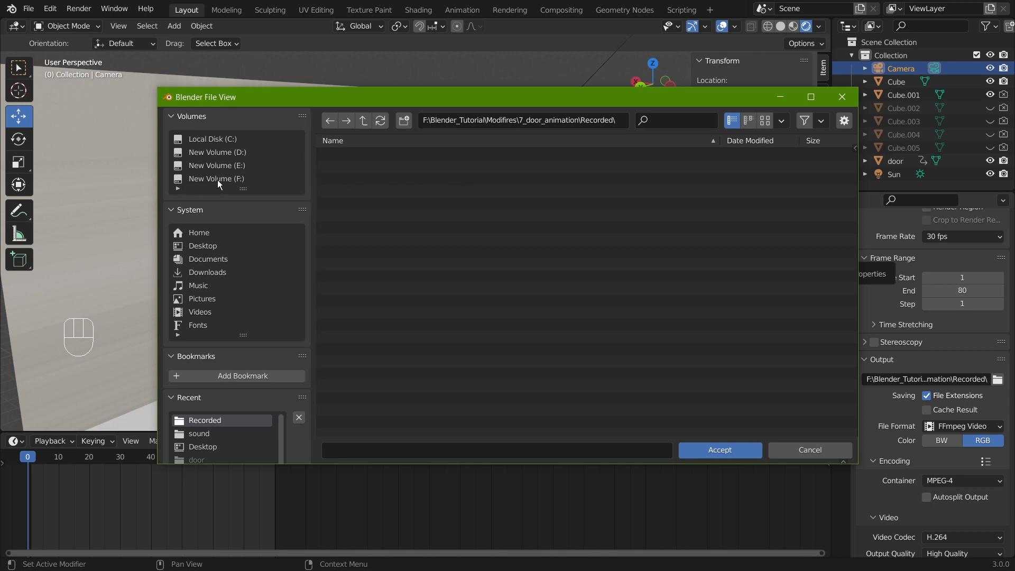
{"action": "key", "text": "Escape"}
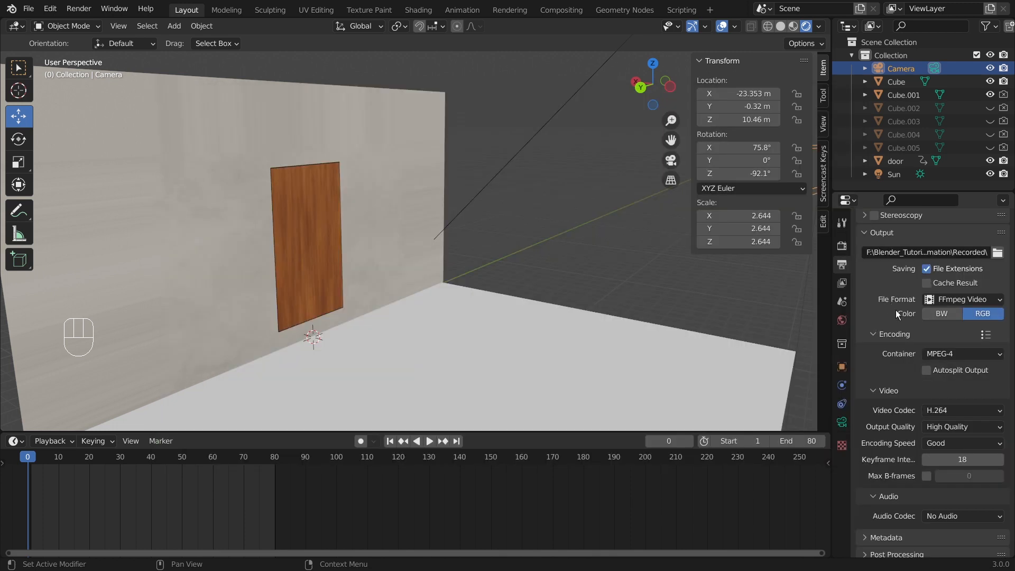
Step: Set the output file format to FFmpeg Video with an MPEG-4 container
{"action": "left_click", "coordinate": [954, 300]}
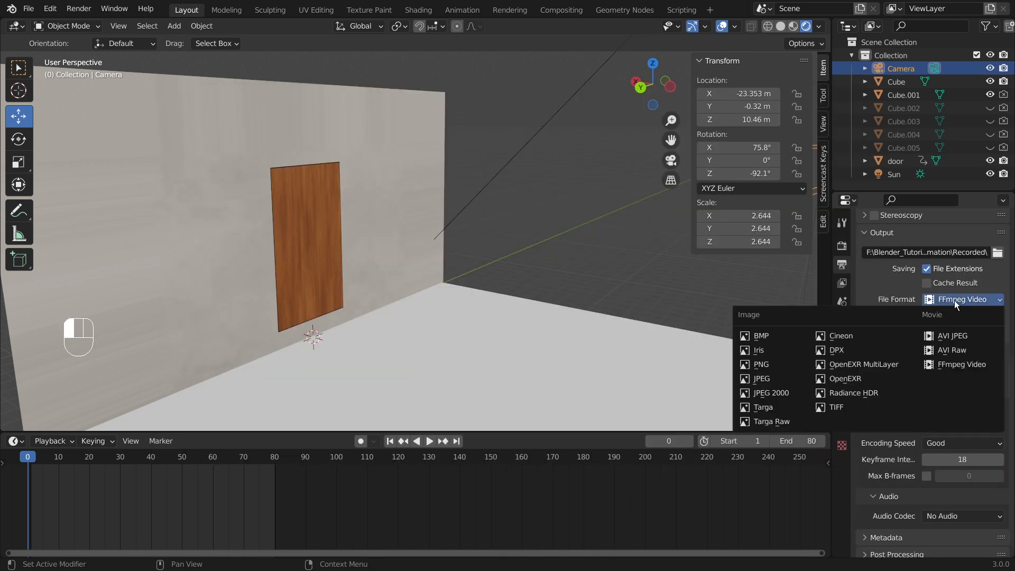
{"action": "left_click", "coordinate": [966, 366]}
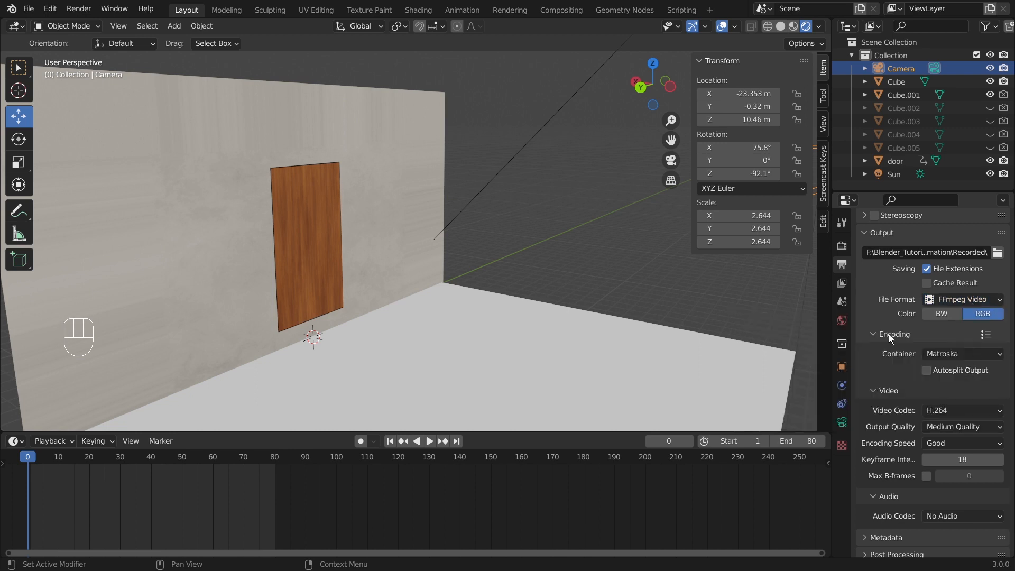
{"action": "left_click", "coordinate": [957, 354]}
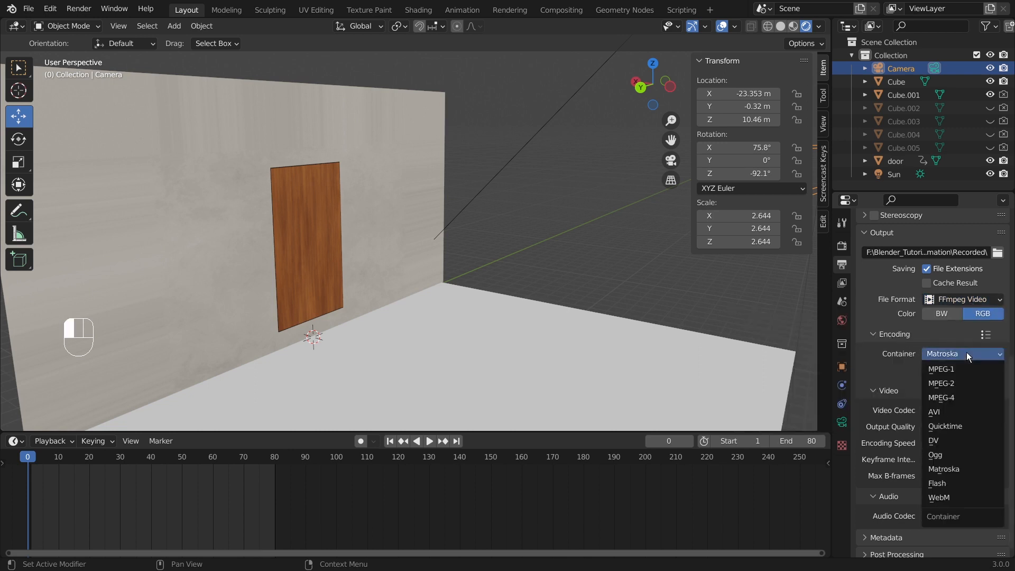
{"action": "left_click", "coordinate": [965, 397]}
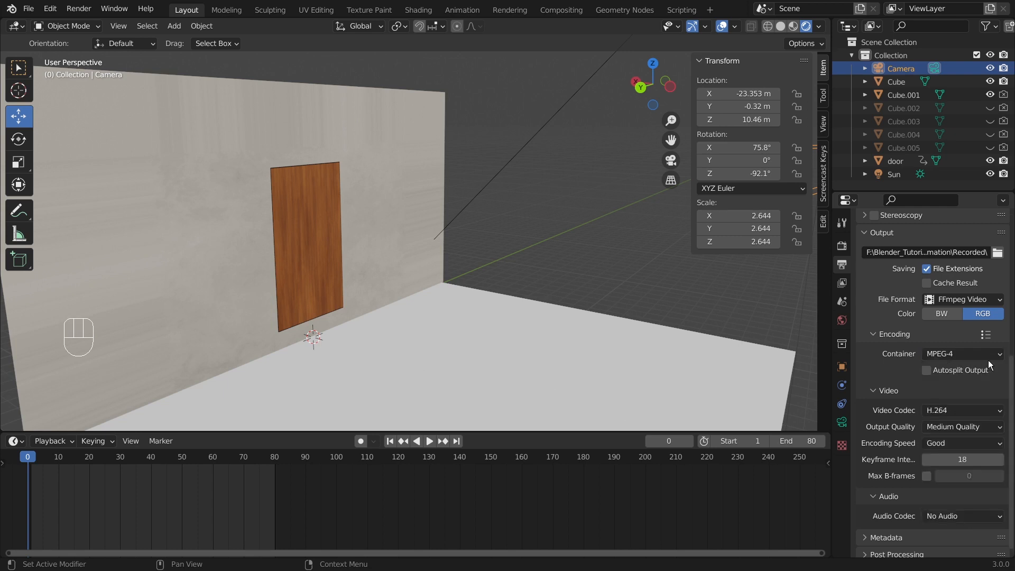
Step: Set the audio codec of the video output to MP3
{"action": "scroll", "coordinate": [933, 404], "scroll_direction": "down", "scroll_amount": 1}
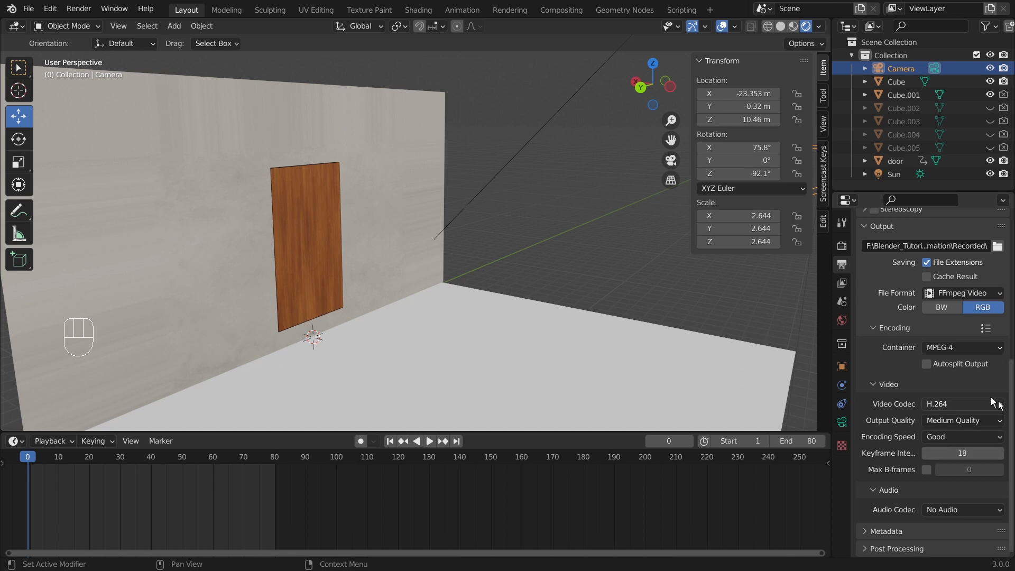
{"action": "left_click", "coordinate": [876, 385]}
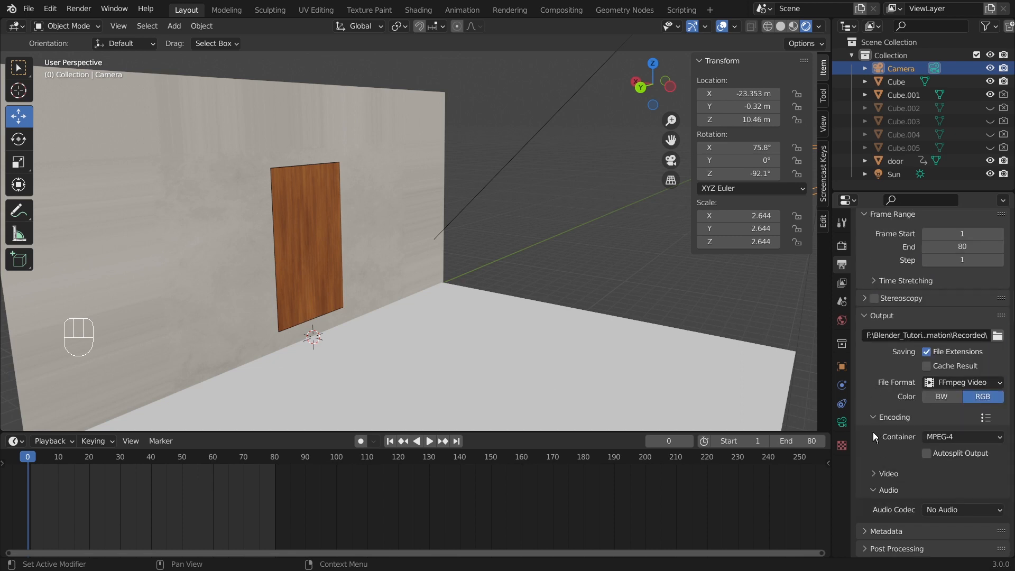
{"action": "left_click", "coordinate": [893, 473]}
{"action": "scroll", "coordinate": [927, 465], "scroll_direction": "down", "scroll_amount": 2}
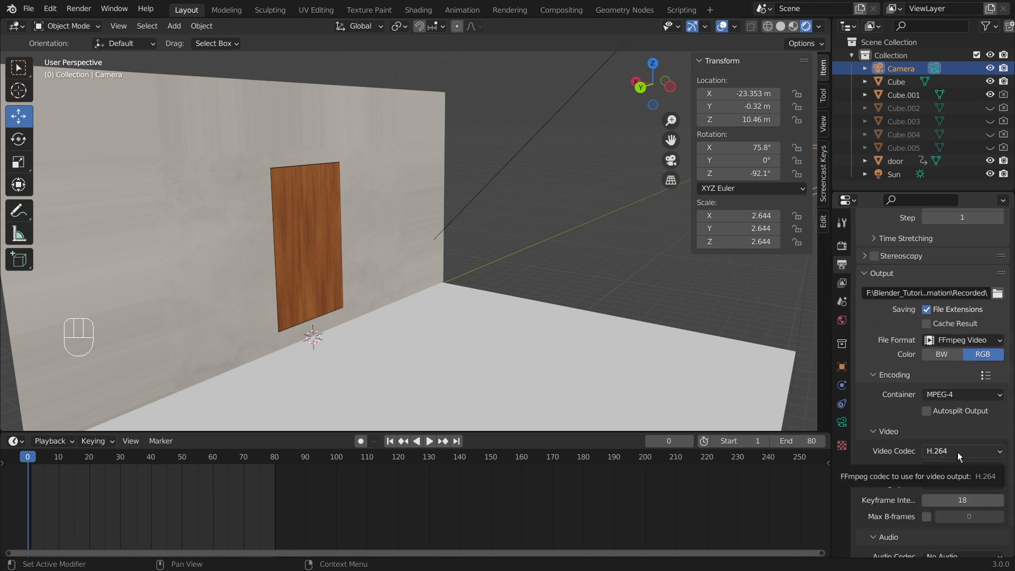
{"action": "scroll", "coordinate": [934, 426], "scroll_direction": "down", "scroll_amount": 2}
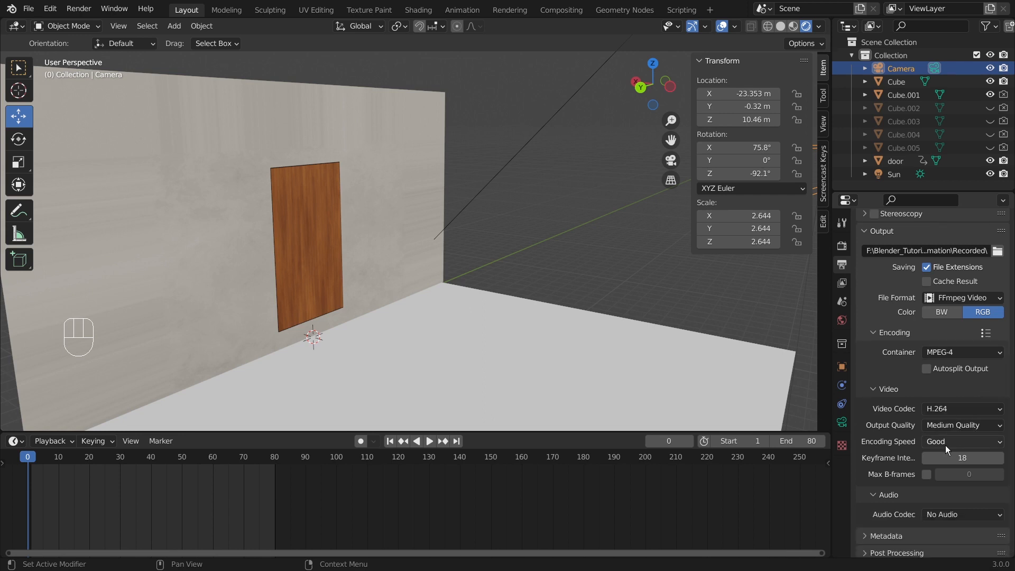
{"action": "scroll", "coordinate": [965, 390], "scroll_direction": "down", "scroll_amount": 1}
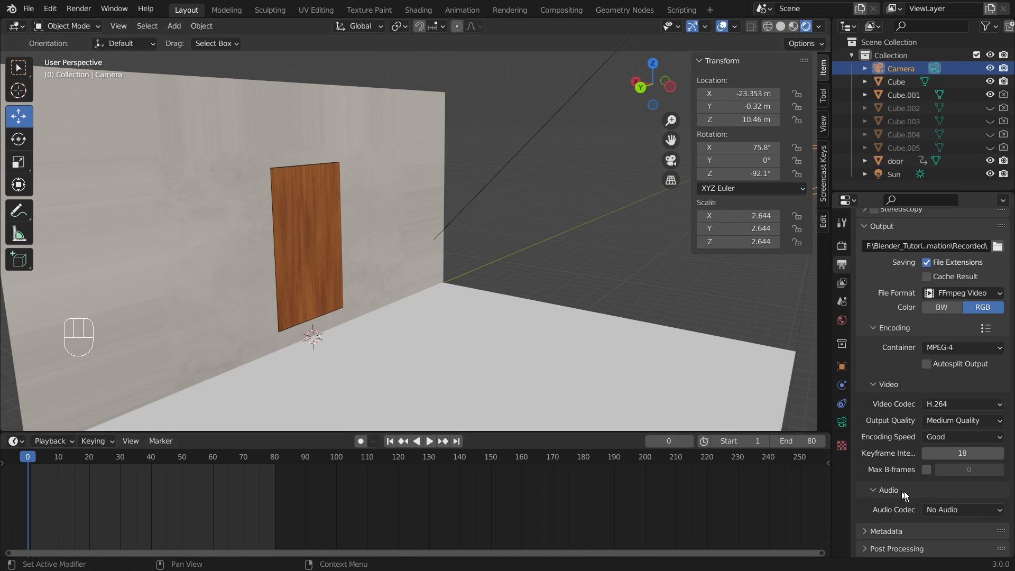
{"action": "left_click", "coordinate": [959, 509]}
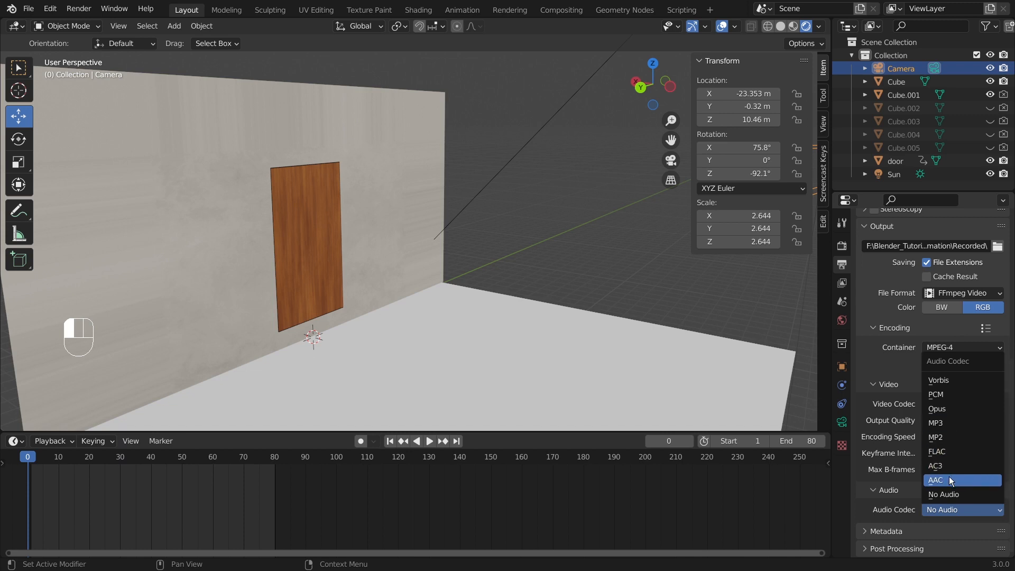
{"action": "left_click", "coordinate": [952, 421]}
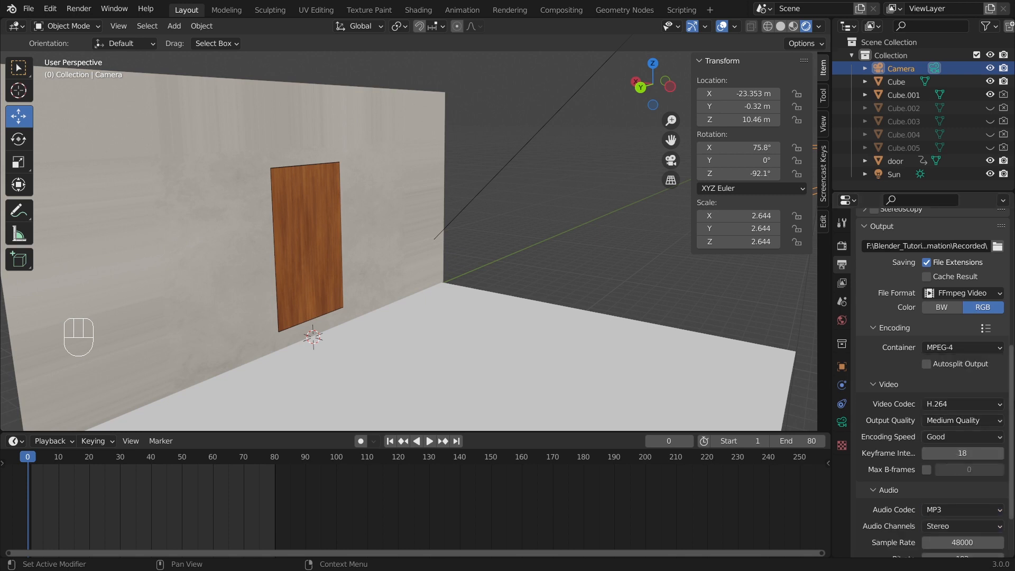
Step: Render the door animation to the video output
{"action": "scroll", "coordinate": [932, 381], "scroll_direction": "up", "scroll_amount": 10}
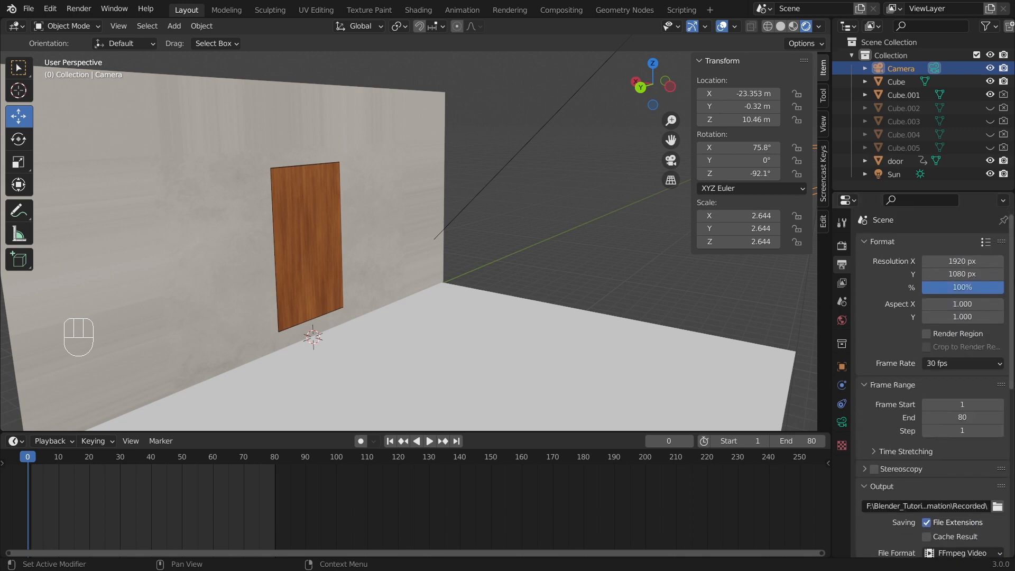
{"action": "left_click", "coordinate": [92, 9]}
{"action": "left_click", "coordinate": [136, 37]}
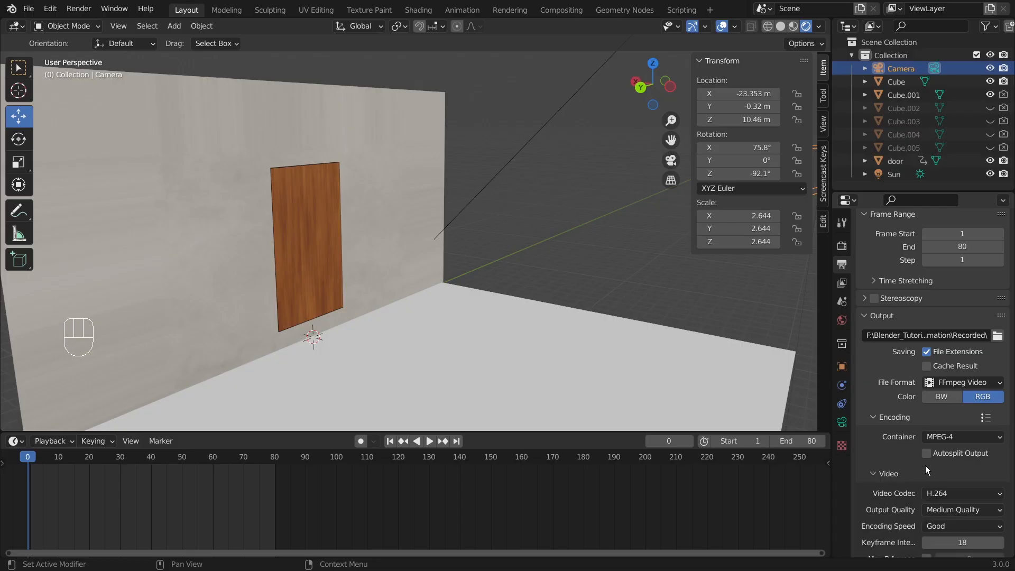
{"action": "scroll", "coordinate": [925, 470], "scroll_direction": "down", "scroll_amount": 2}
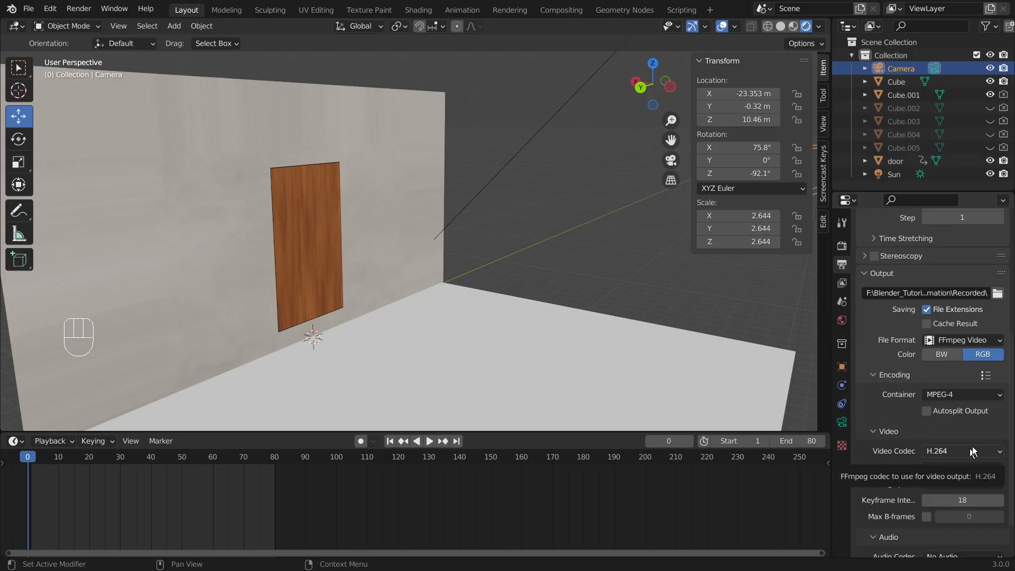
{"action": "scroll", "coordinate": [998, 402], "scroll_direction": "down", "scroll_amount": 1}
{"action": "scroll", "coordinate": [998, 402], "scroll_direction": "down", "scroll_amount": 1}
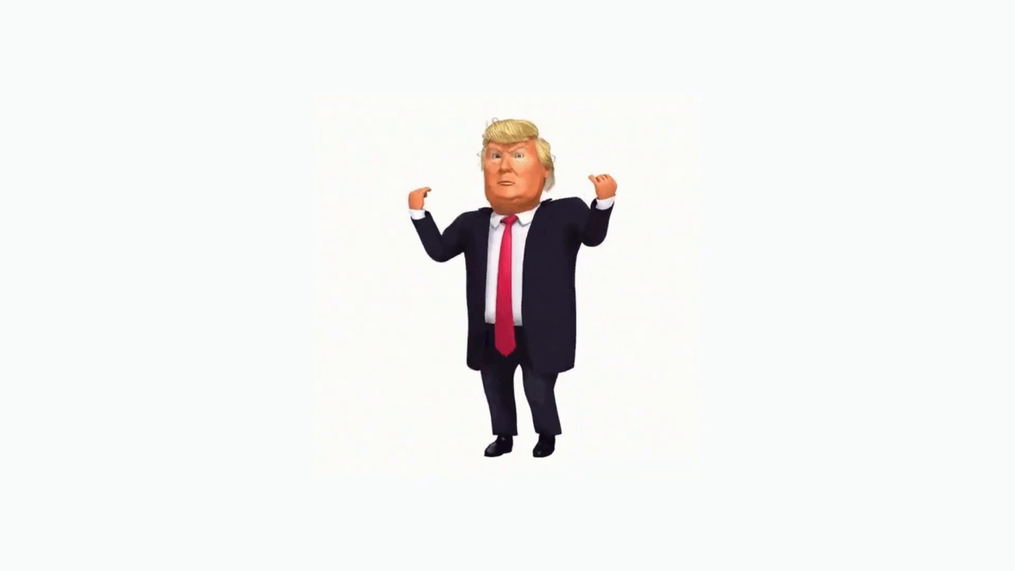